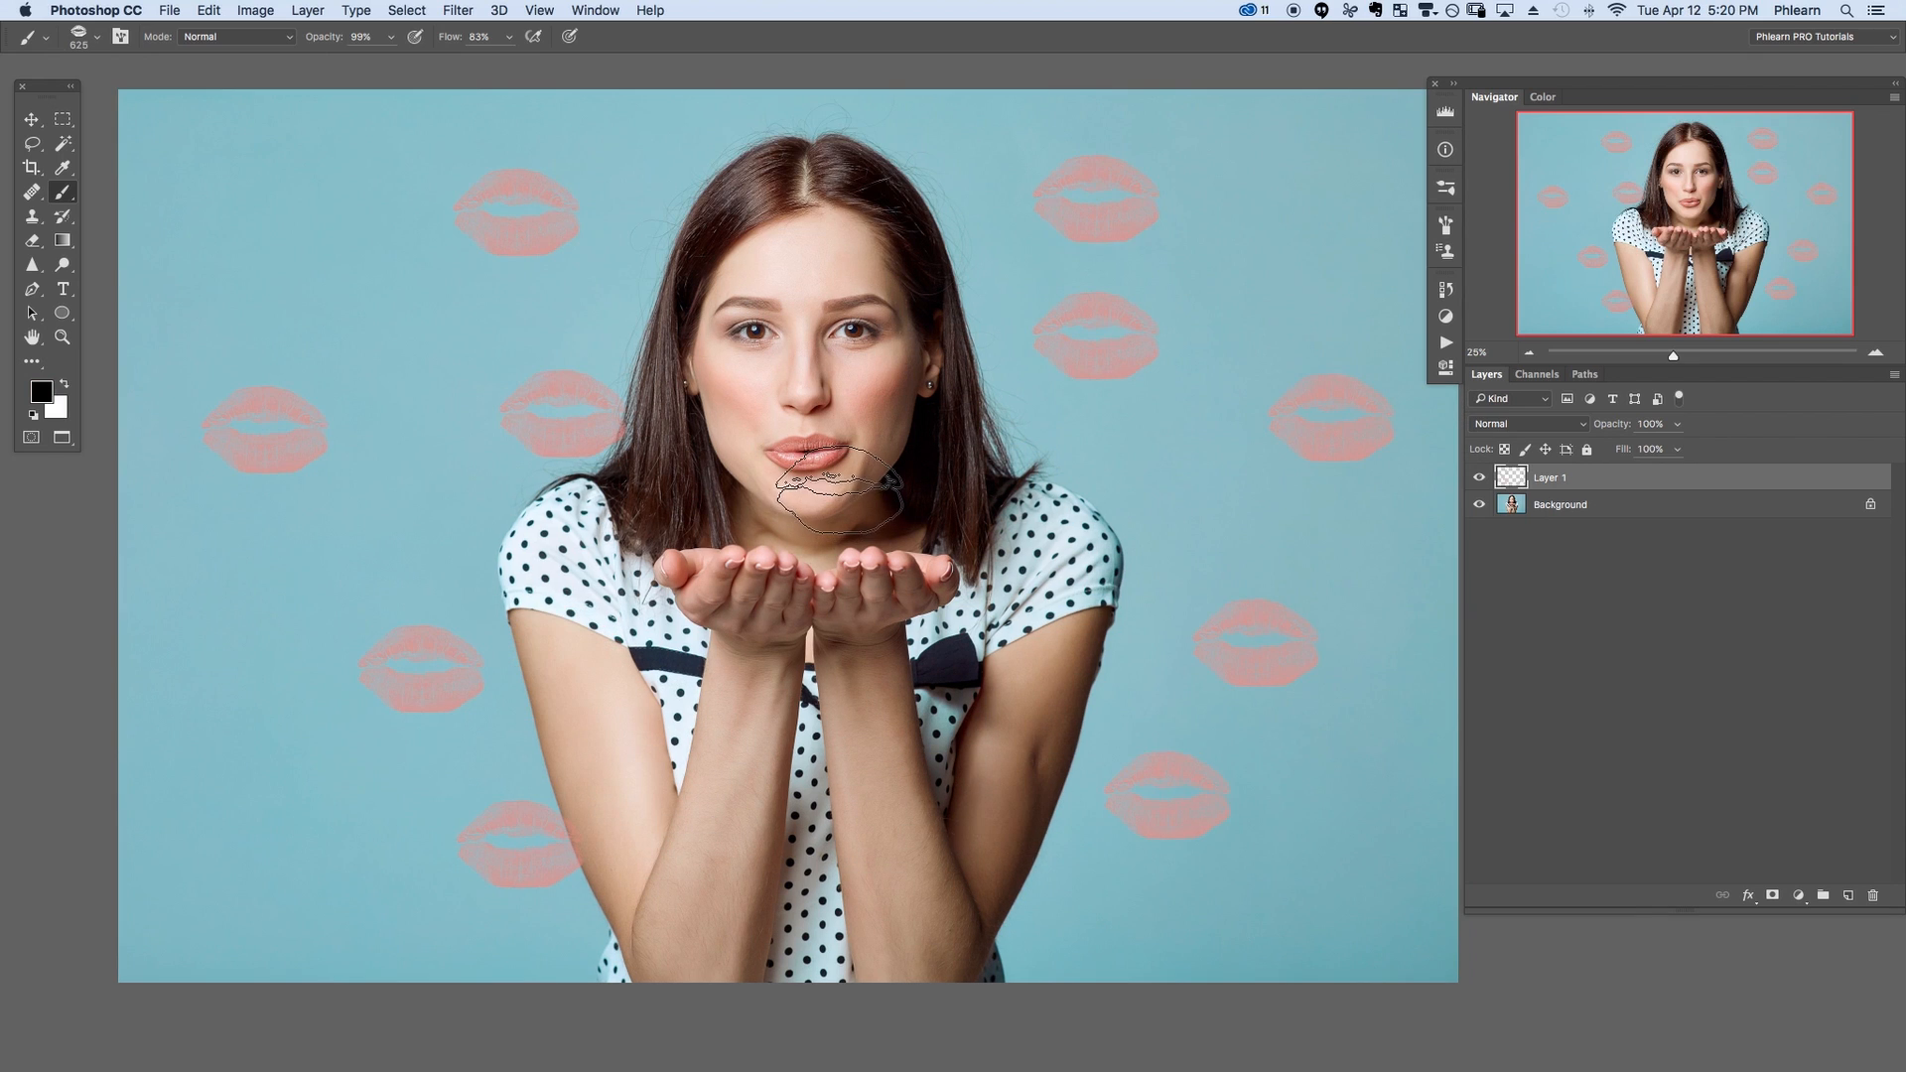
# Stamp a white kiss on the blue background left of the woman
pyautogui.click(456, 373)
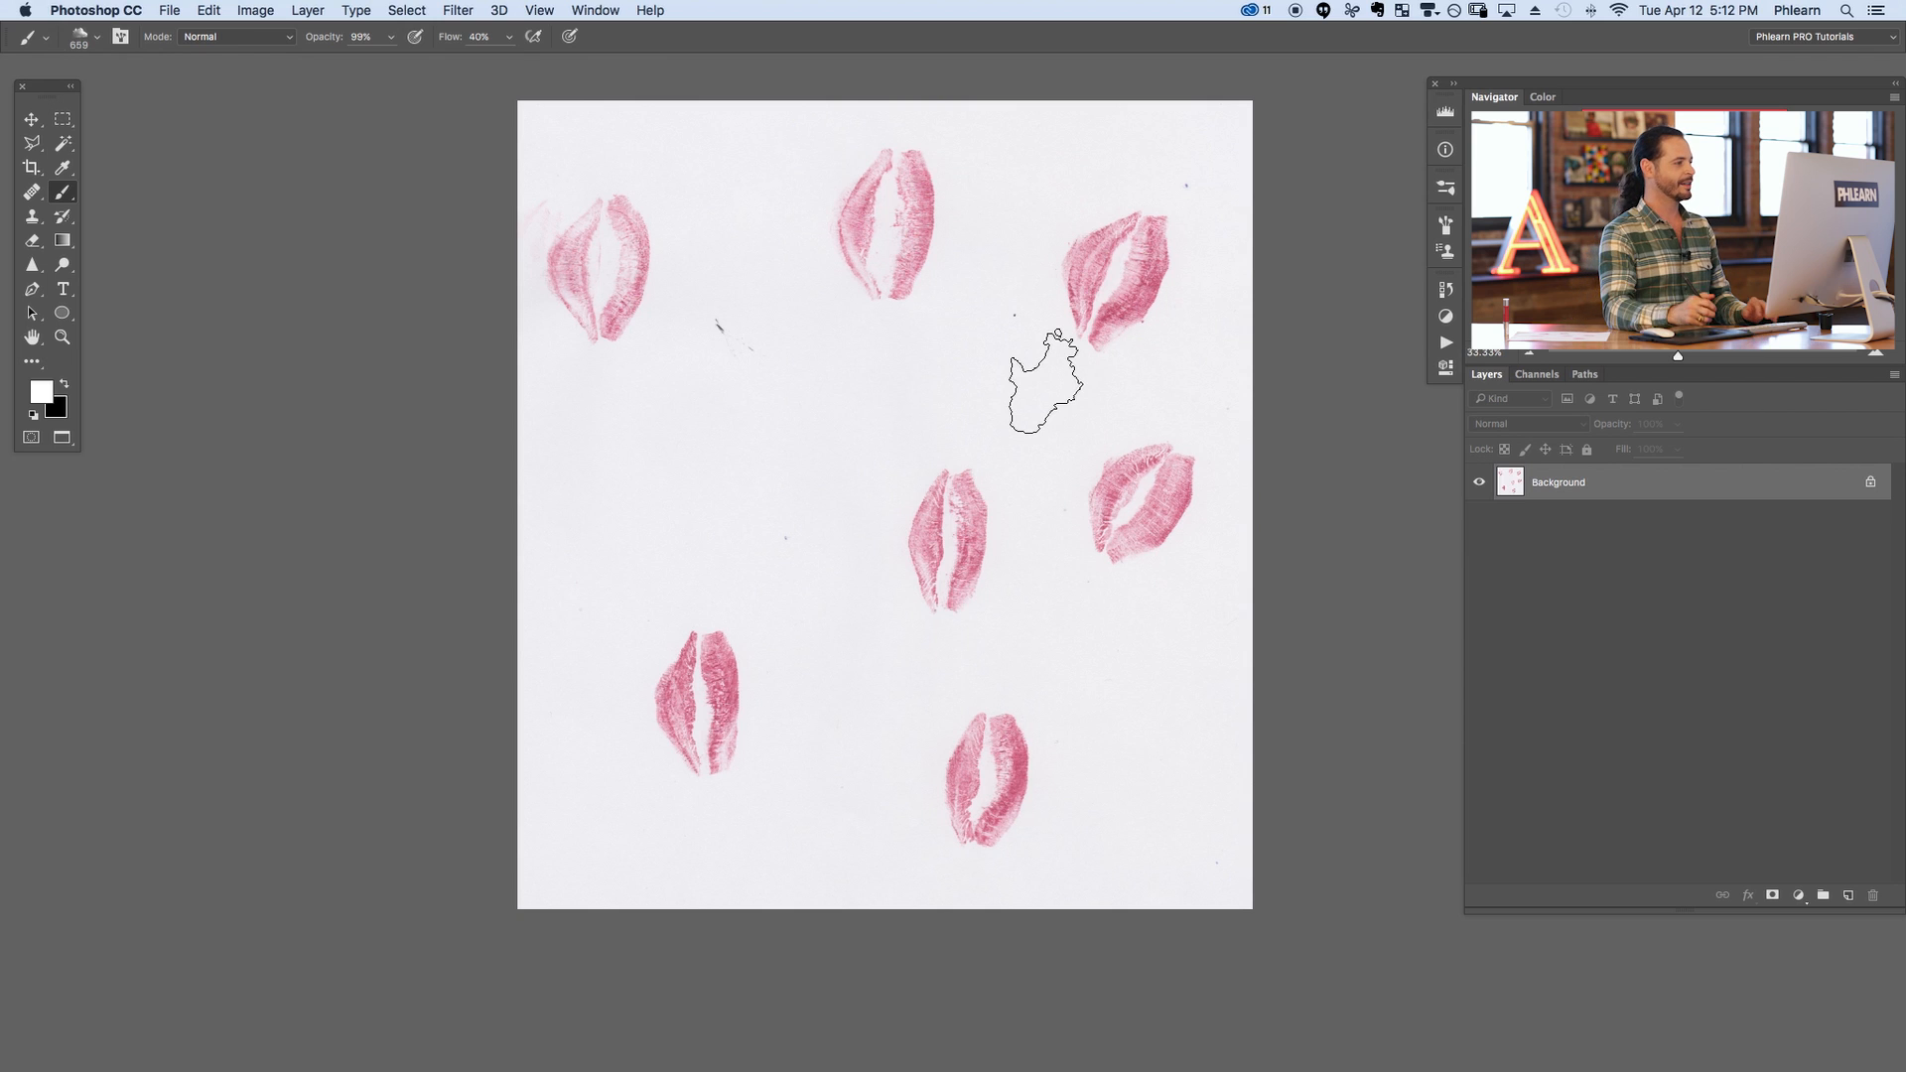
# Lasso one kiss print on the scanned sheet and copy it to its own layer (Cmd+J)
pyautogui.moveTo(923, 617)
pyautogui.mouseDown()
pyautogui.moveTo(904, 617)
pyautogui.moveTo(923, 632)
pyautogui.mouseUp()
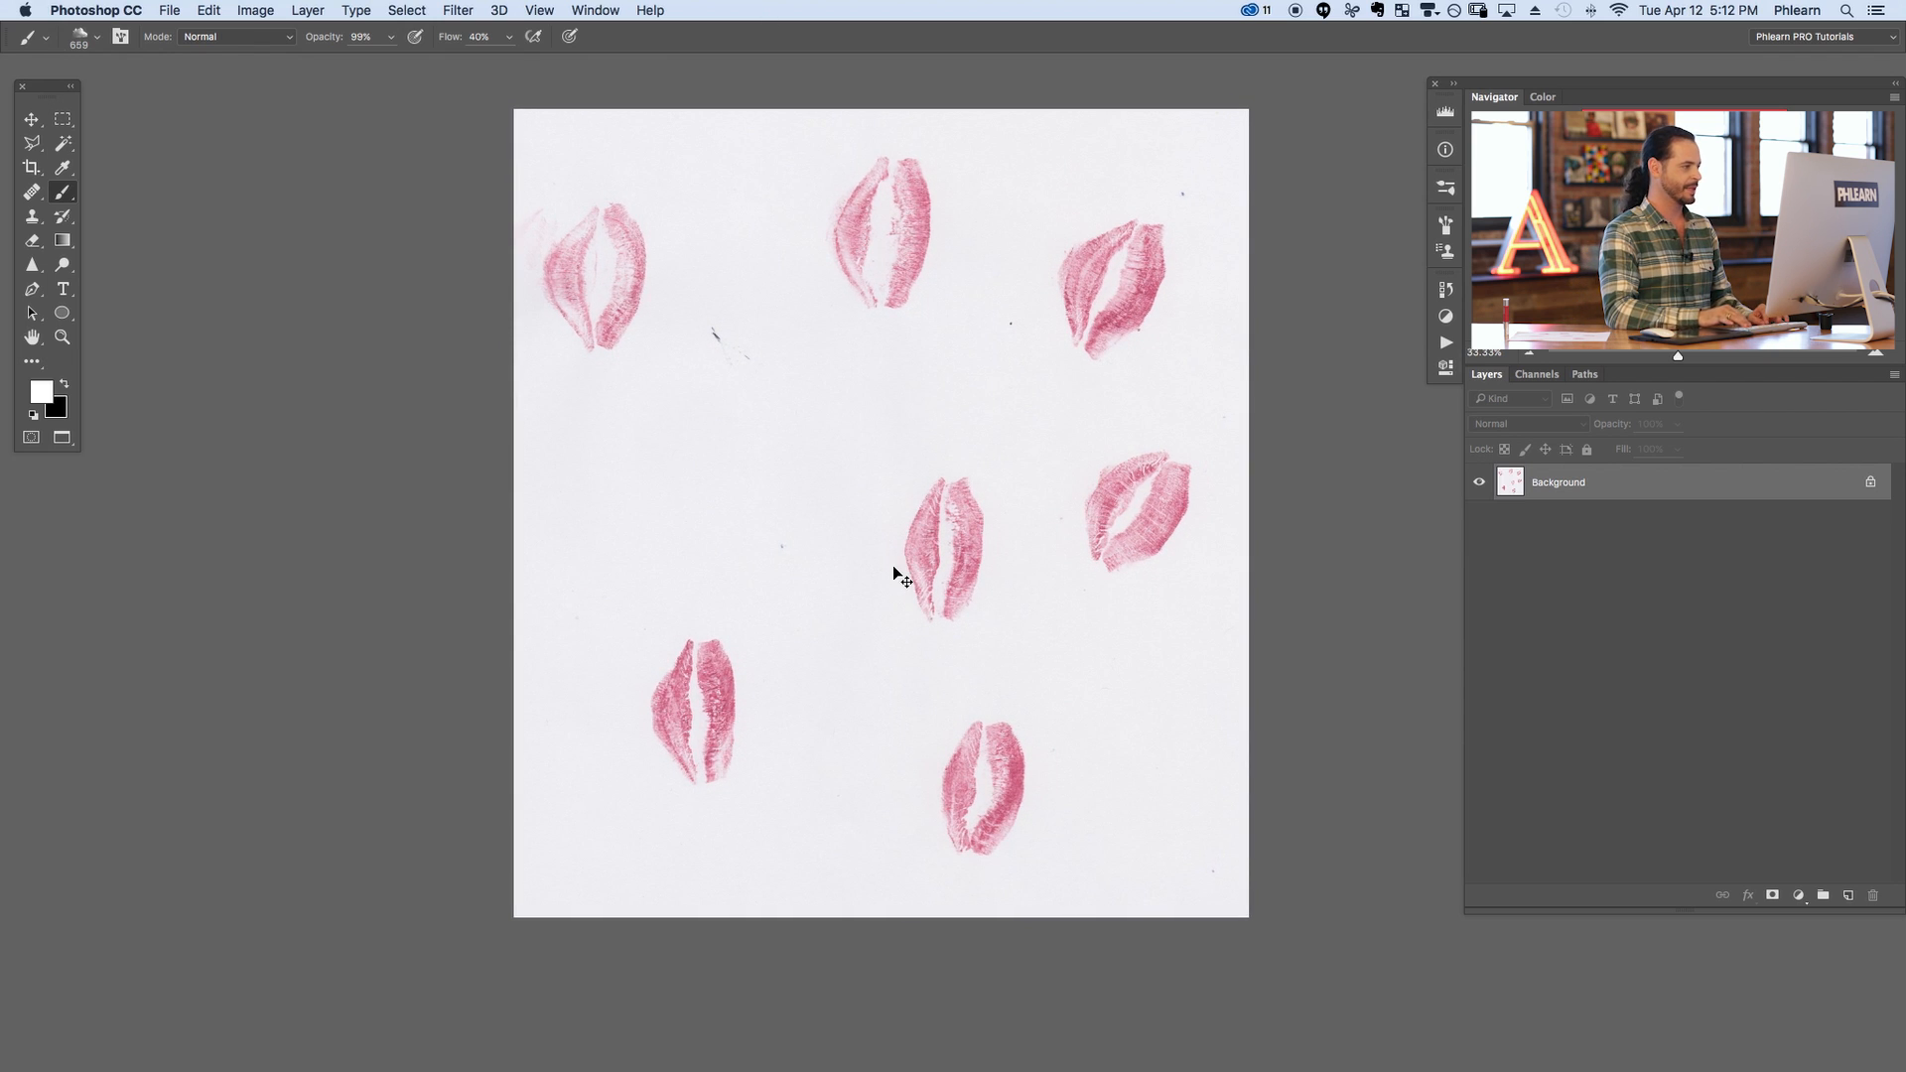
pyautogui.moveTo(1074, 674); pyautogui.dragTo(1018, 664)
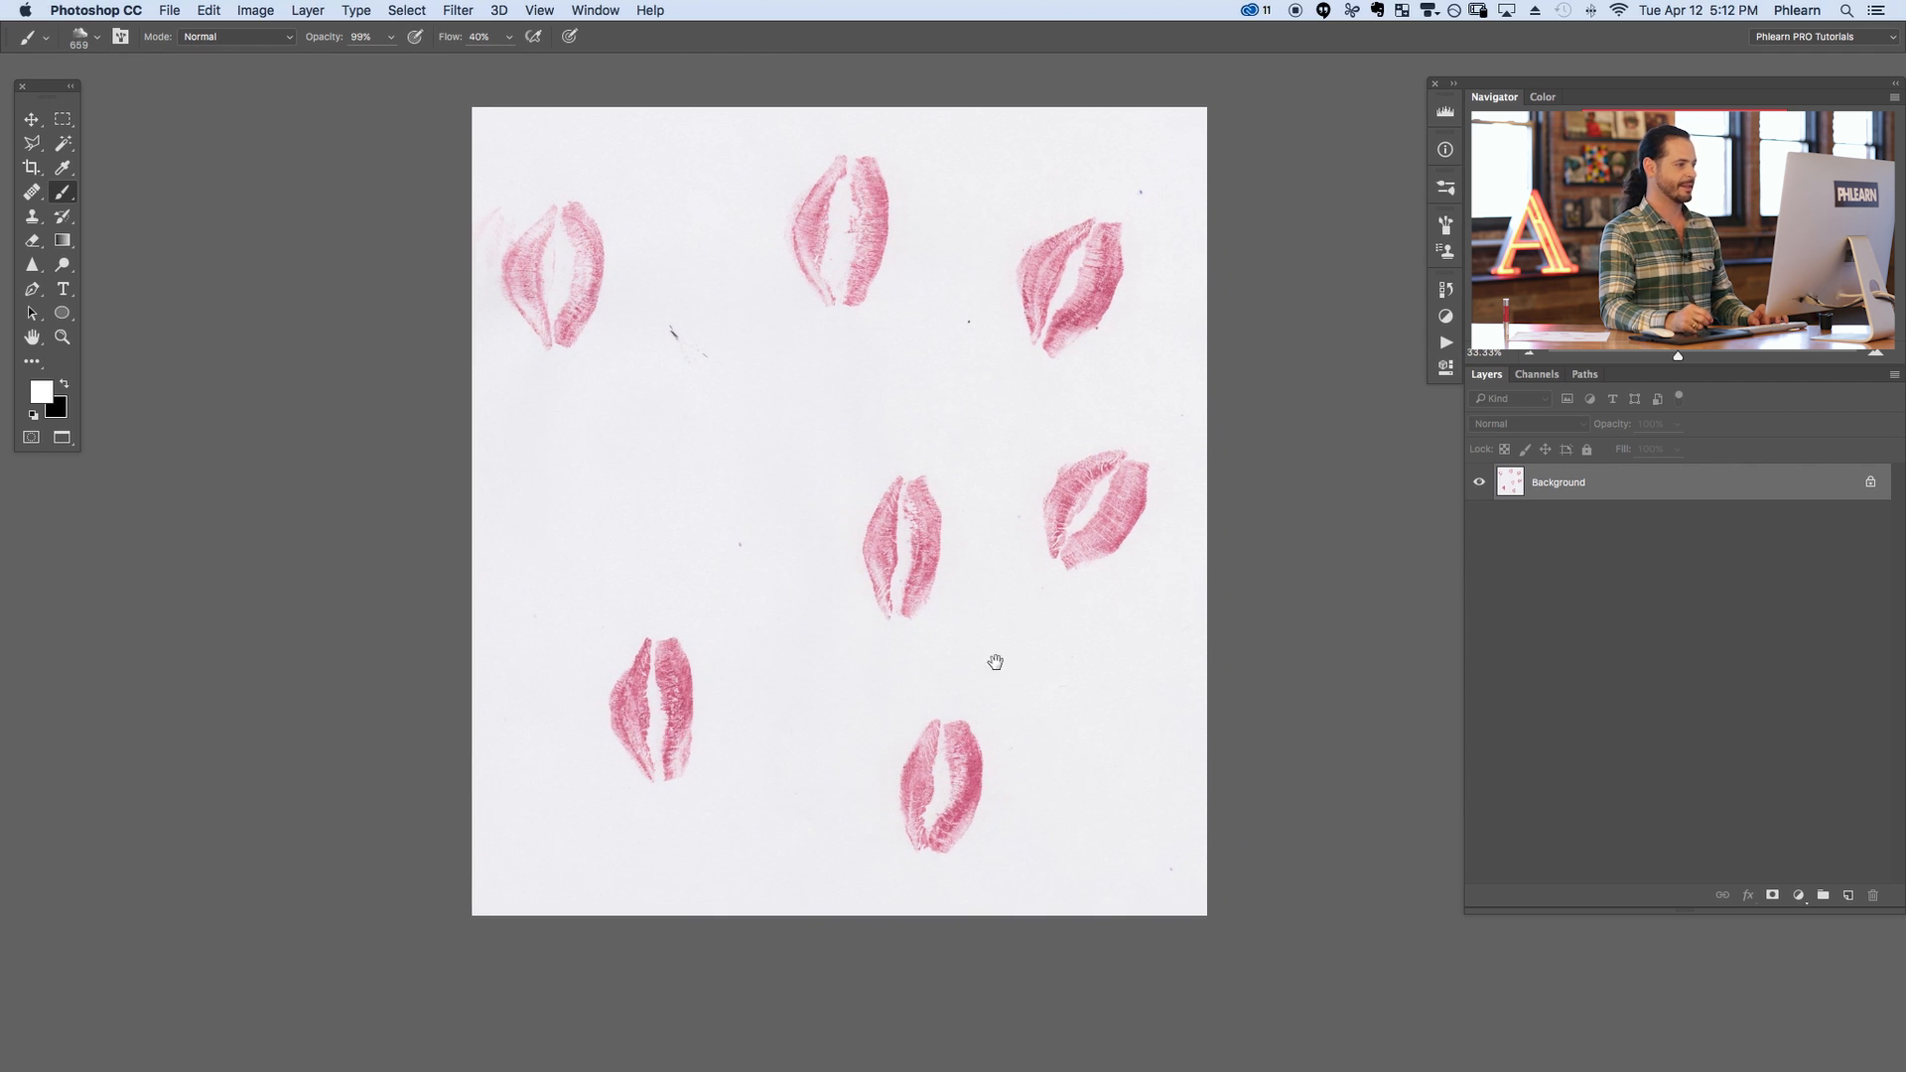
pyautogui.press('l')
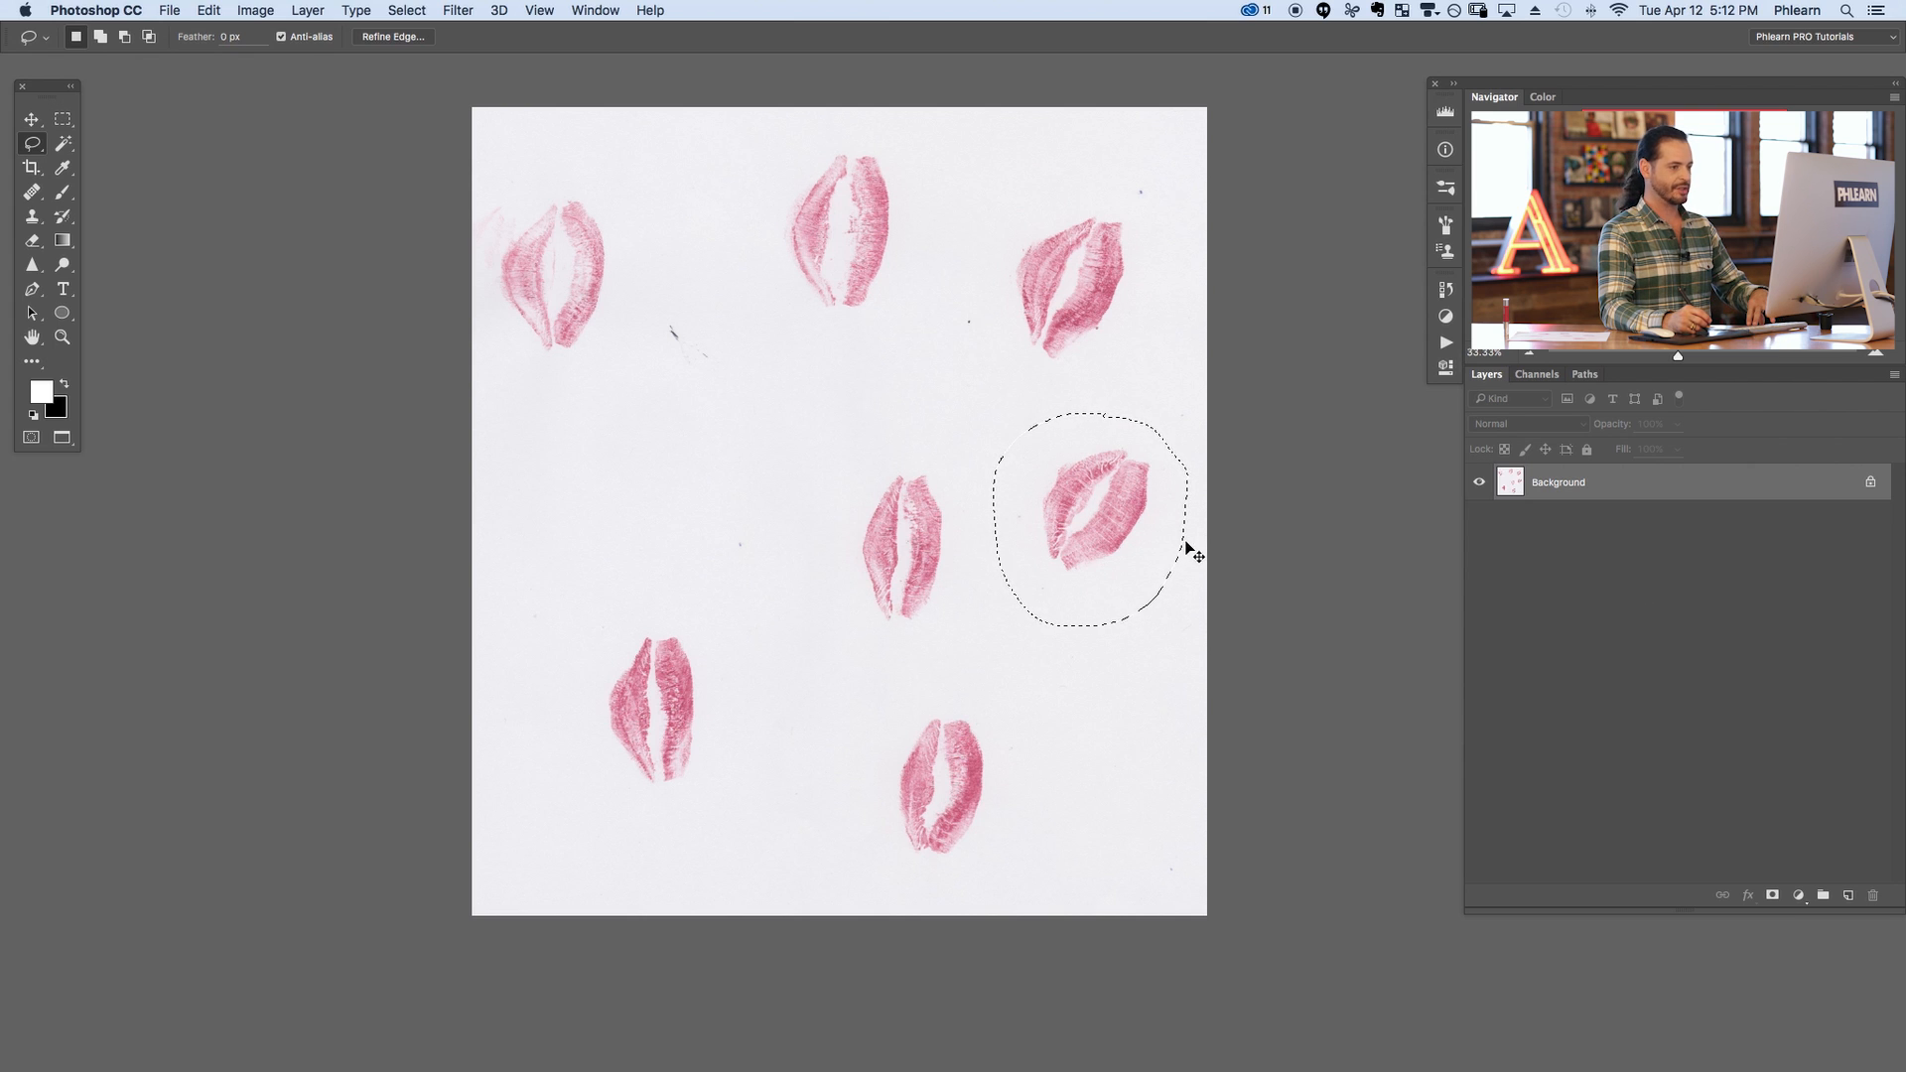
pyautogui.hotkey('ctrl', 'j')
# Move the copied kiss onto blank paper and rotate it about 57° so the lips lie level
pyautogui.press('v')
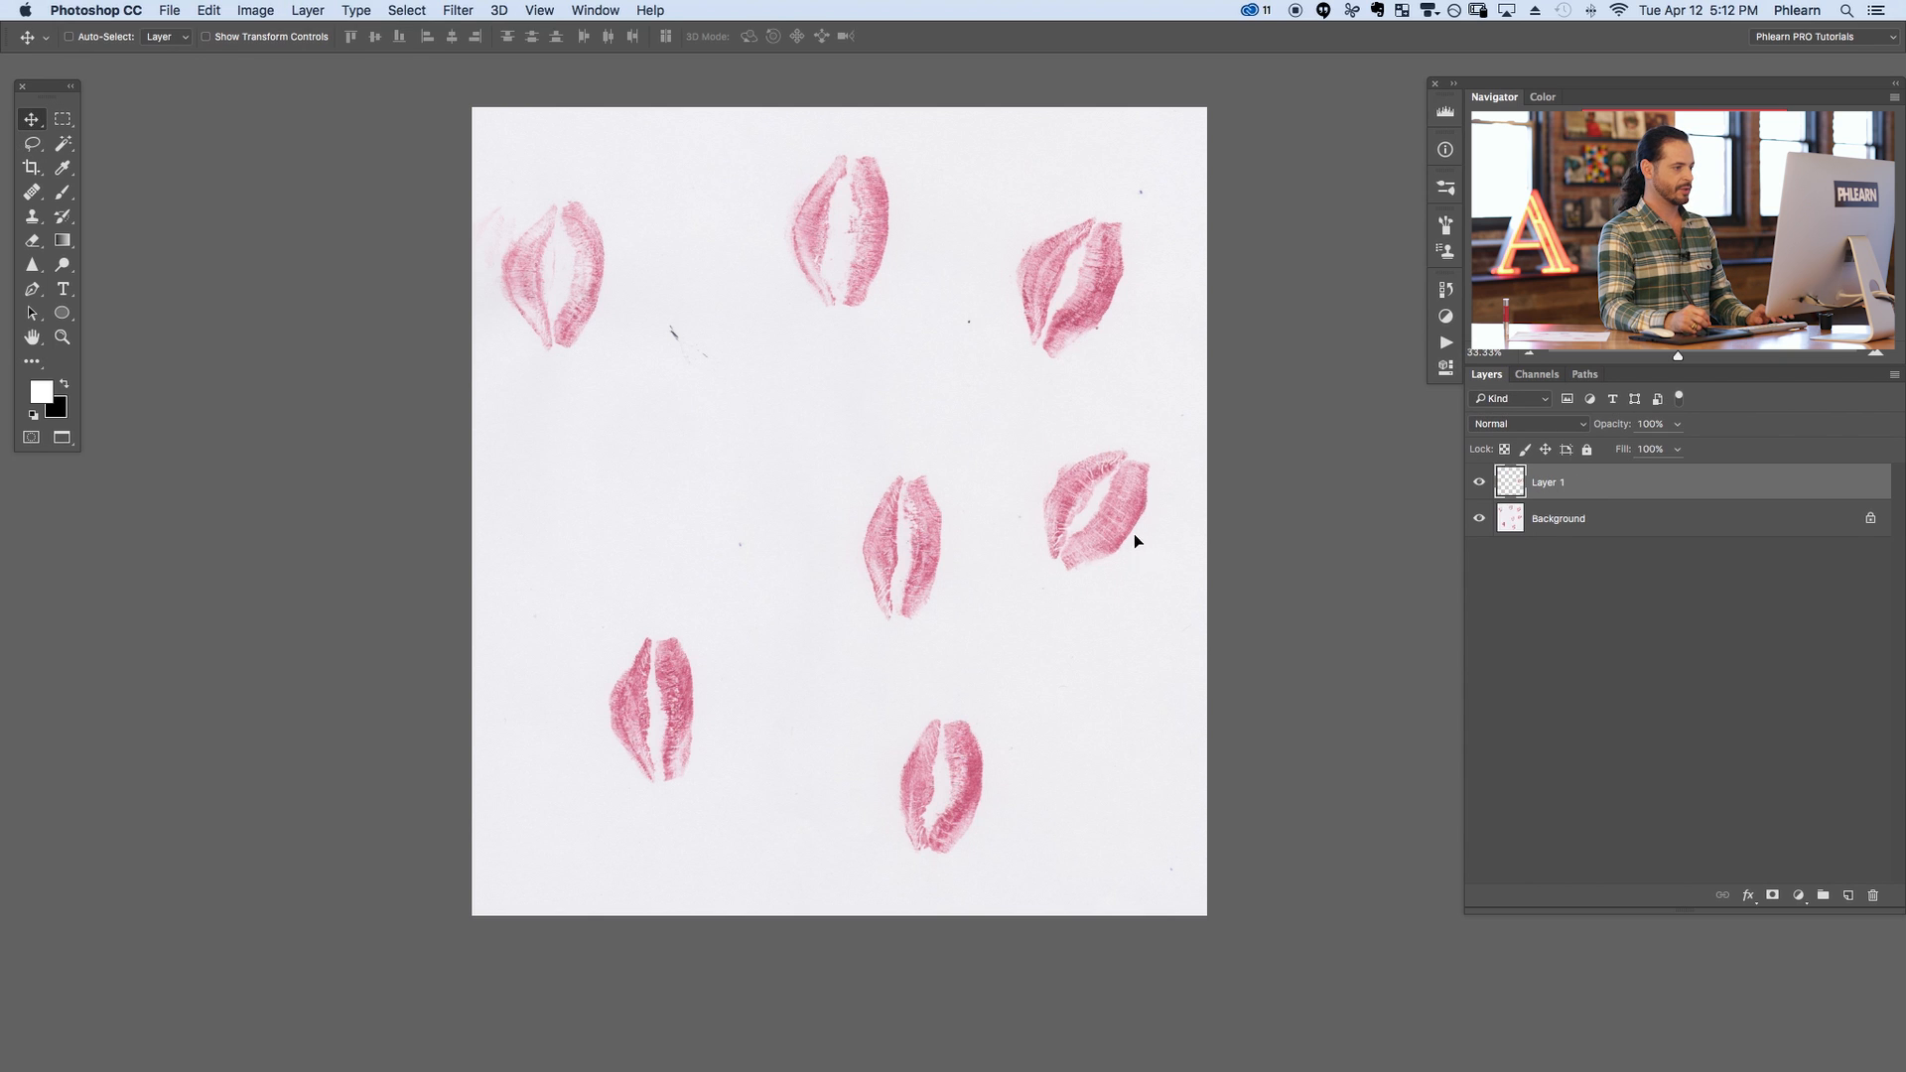
pyautogui.moveTo(1133, 533)
pyautogui.mouseDown()
pyautogui.moveTo(1054, 614)
pyautogui.moveTo(1059, 674)
pyautogui.mouseUp()
pyautogui.moveTo(1010, 598); pyautogui.dragTo(938, 514)
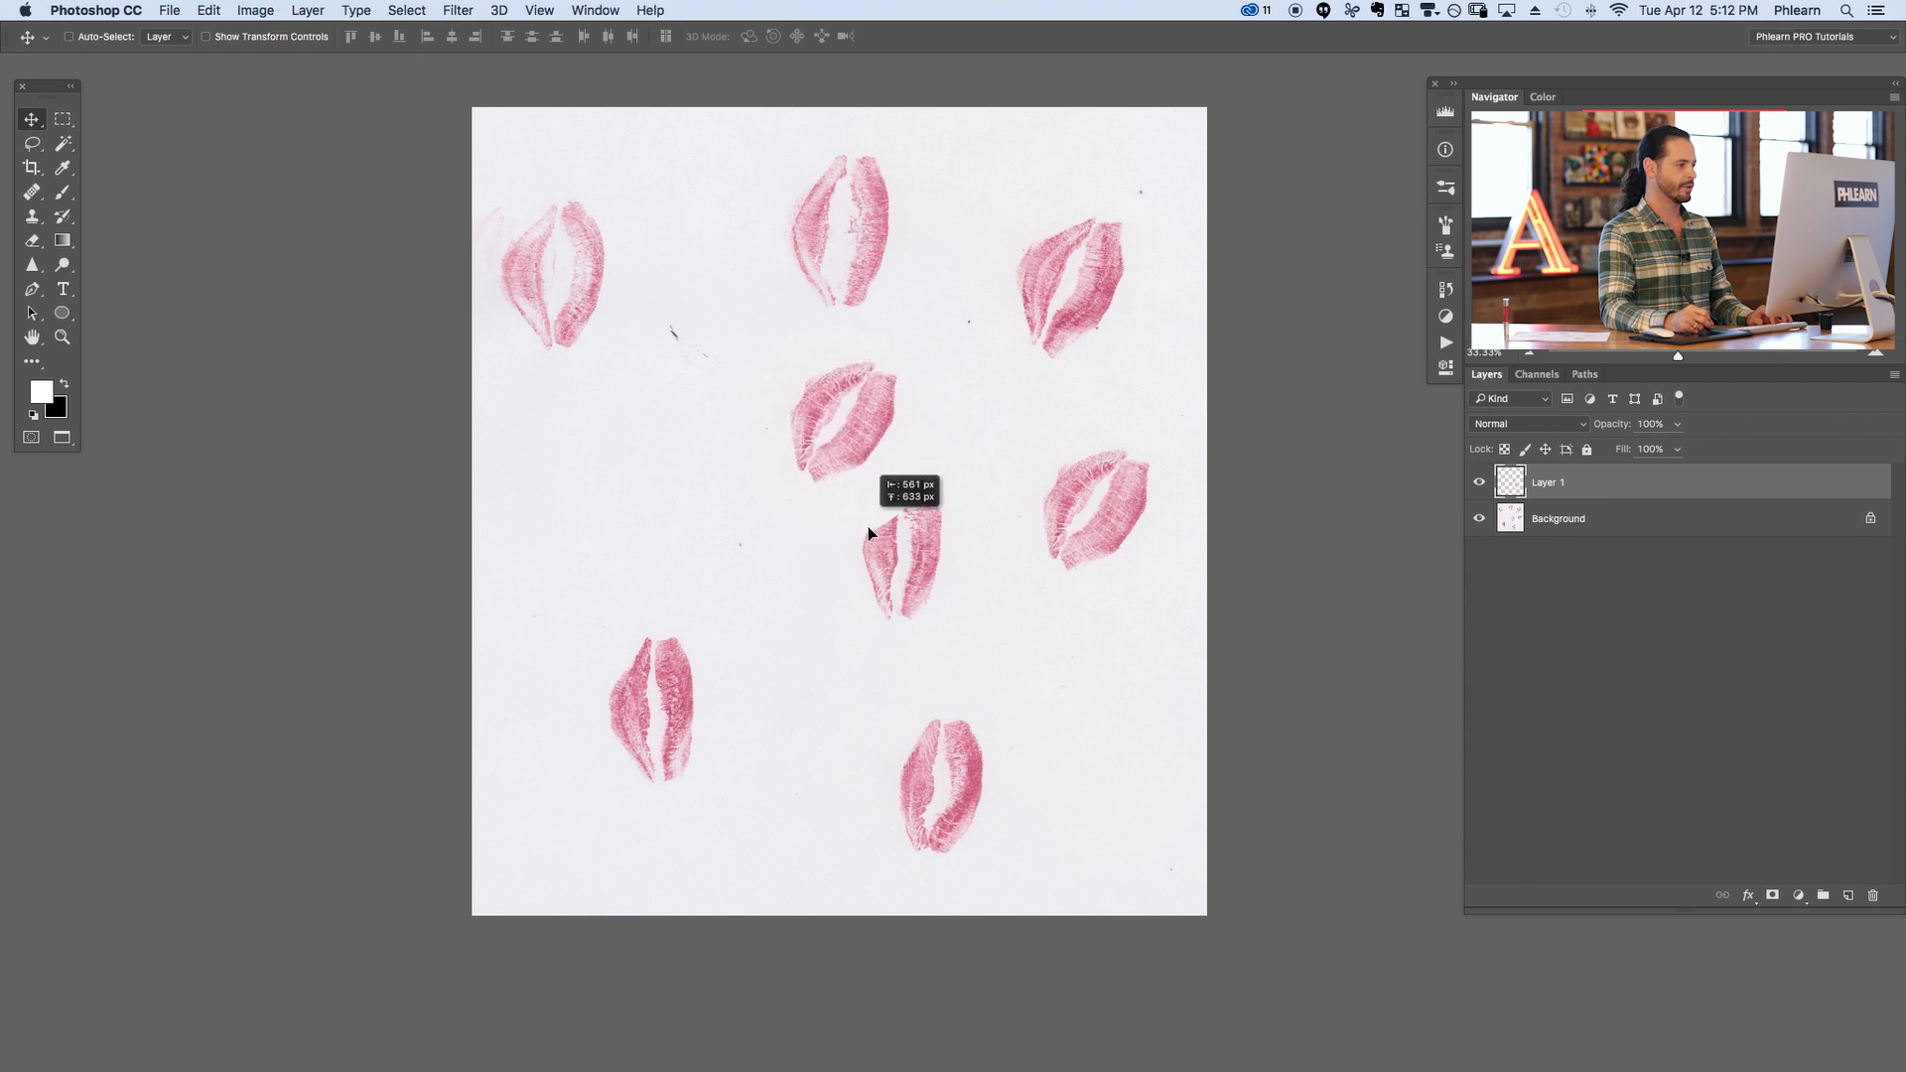
pyautogui.moveTo(938, 508); pyautogui.dragTo(935, 511)
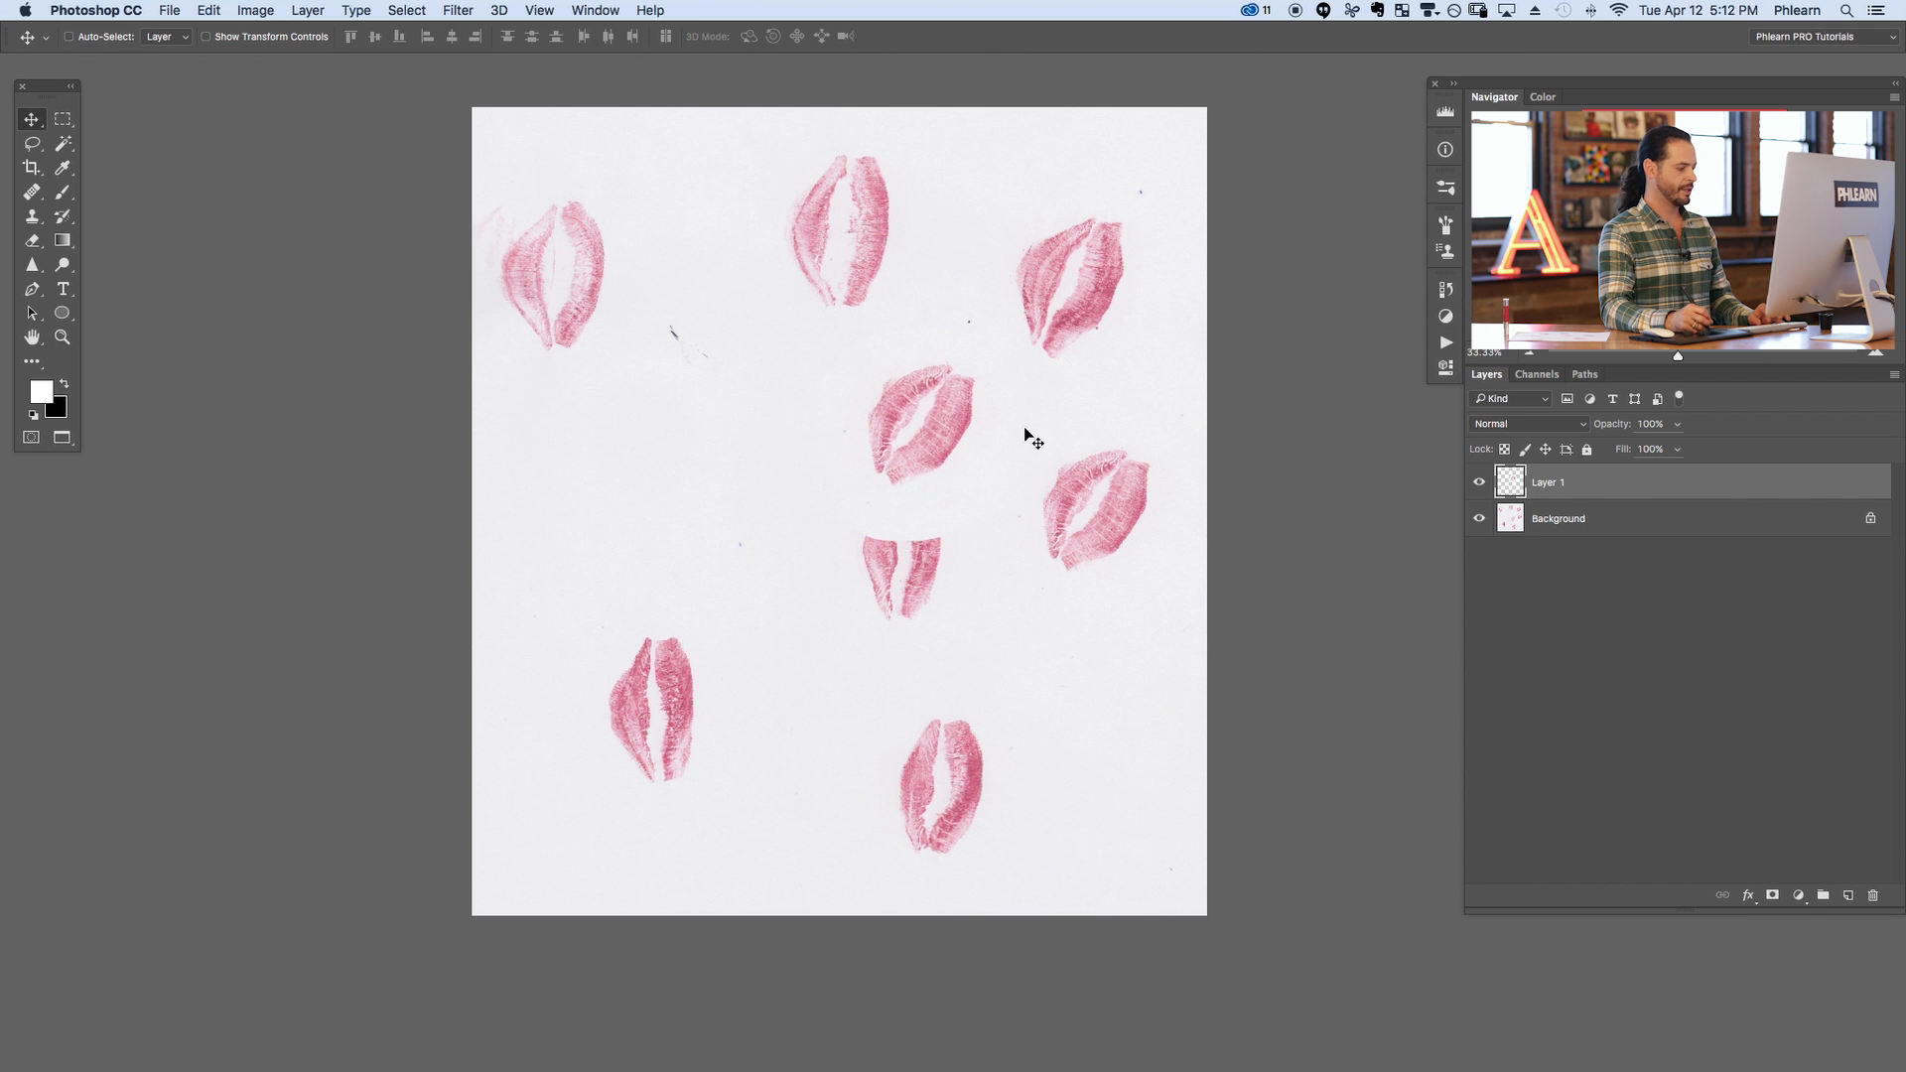
pyautogui.hotkey('ctrl', 't')
pyautogui.moveTo(1041, 358); pyautogui.dragTo(1063, 517)
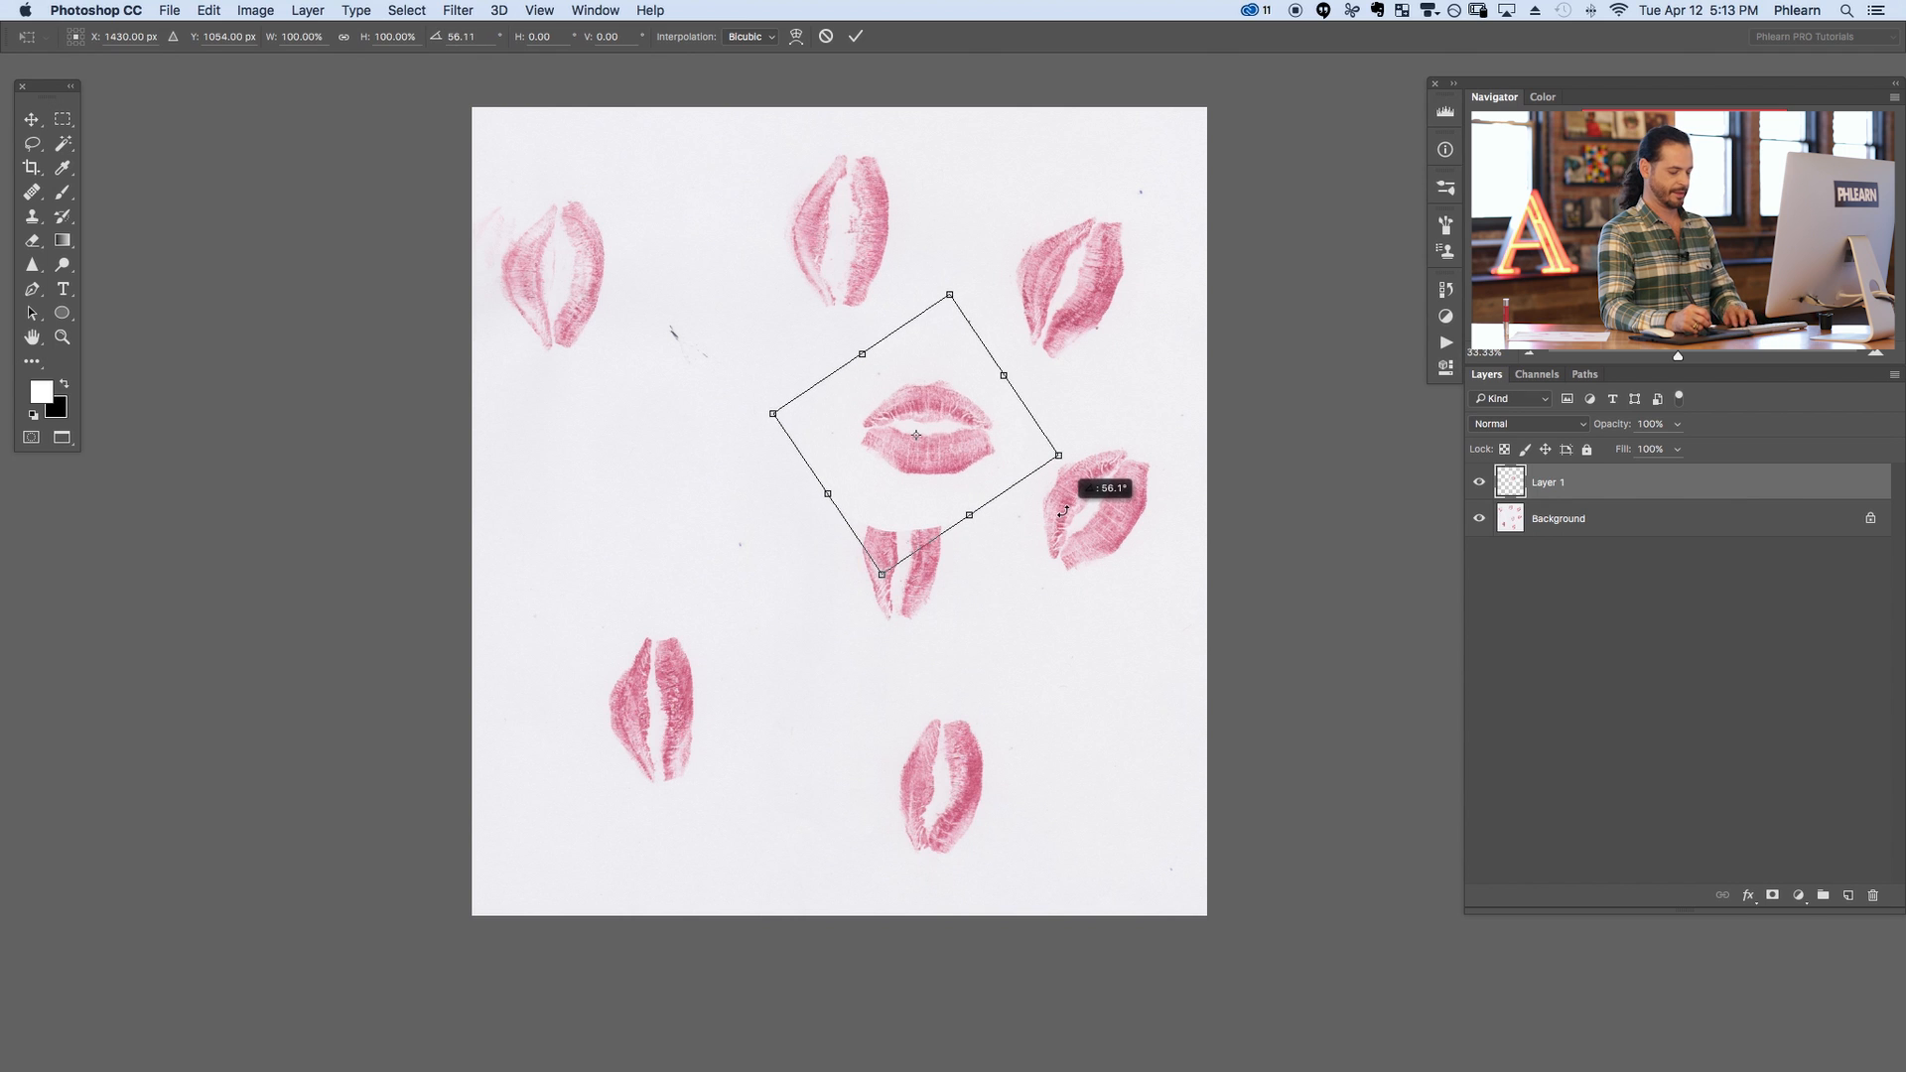
pyautogui.press('Return')
# Hide the paper Background layer and zoom to 200% on the isolated kiss
pyautogui.hotkey('ctrl', '+')
pyautogui.hotkey('ctrl', '+')
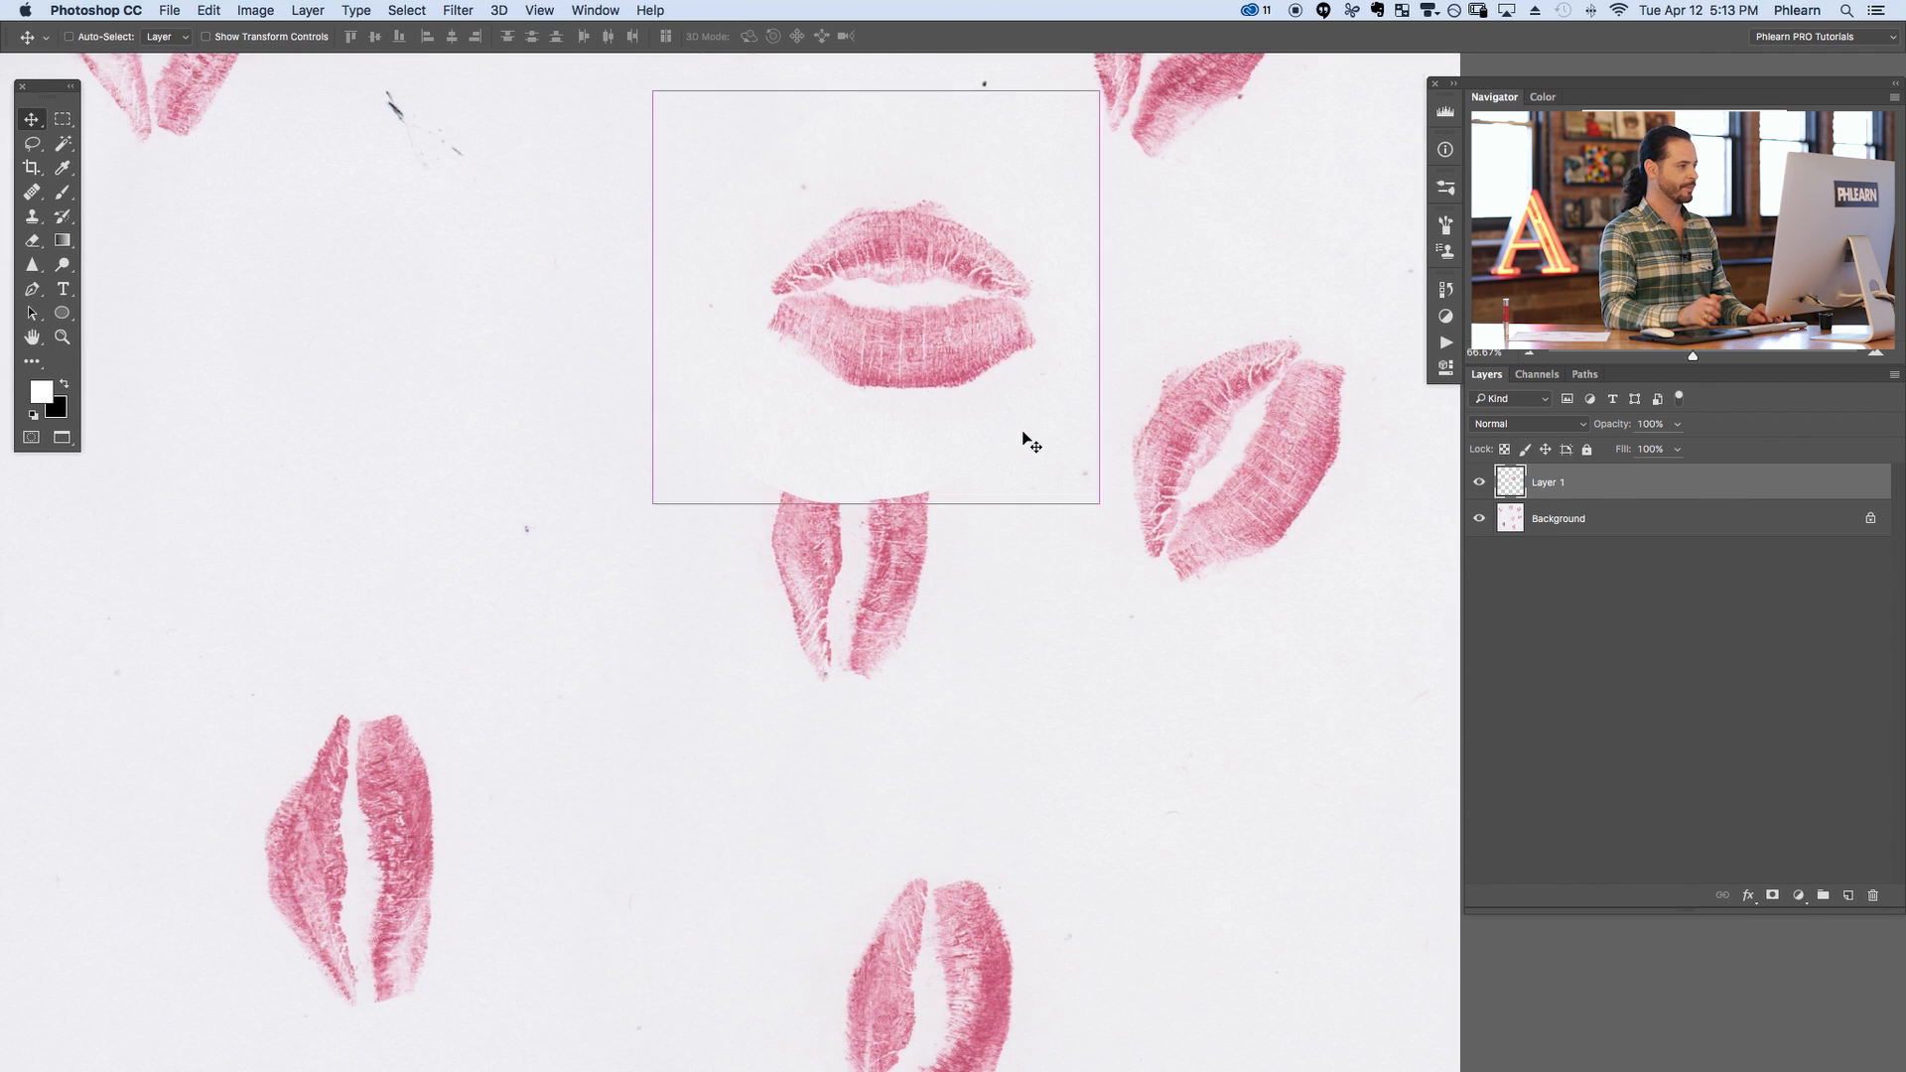
pyautogui.moveTo(1073, 610)
pyautogui.mouseDown()
pyautogui.moveTo(1092, 592)
pyautogui.moveTo(1073, 581)
pyautogui.moveTo(1118, 640)
pyautogui.moveTo(1065, 617)
pyautogui.mouseUp()
pyautogui.press('super+equal')
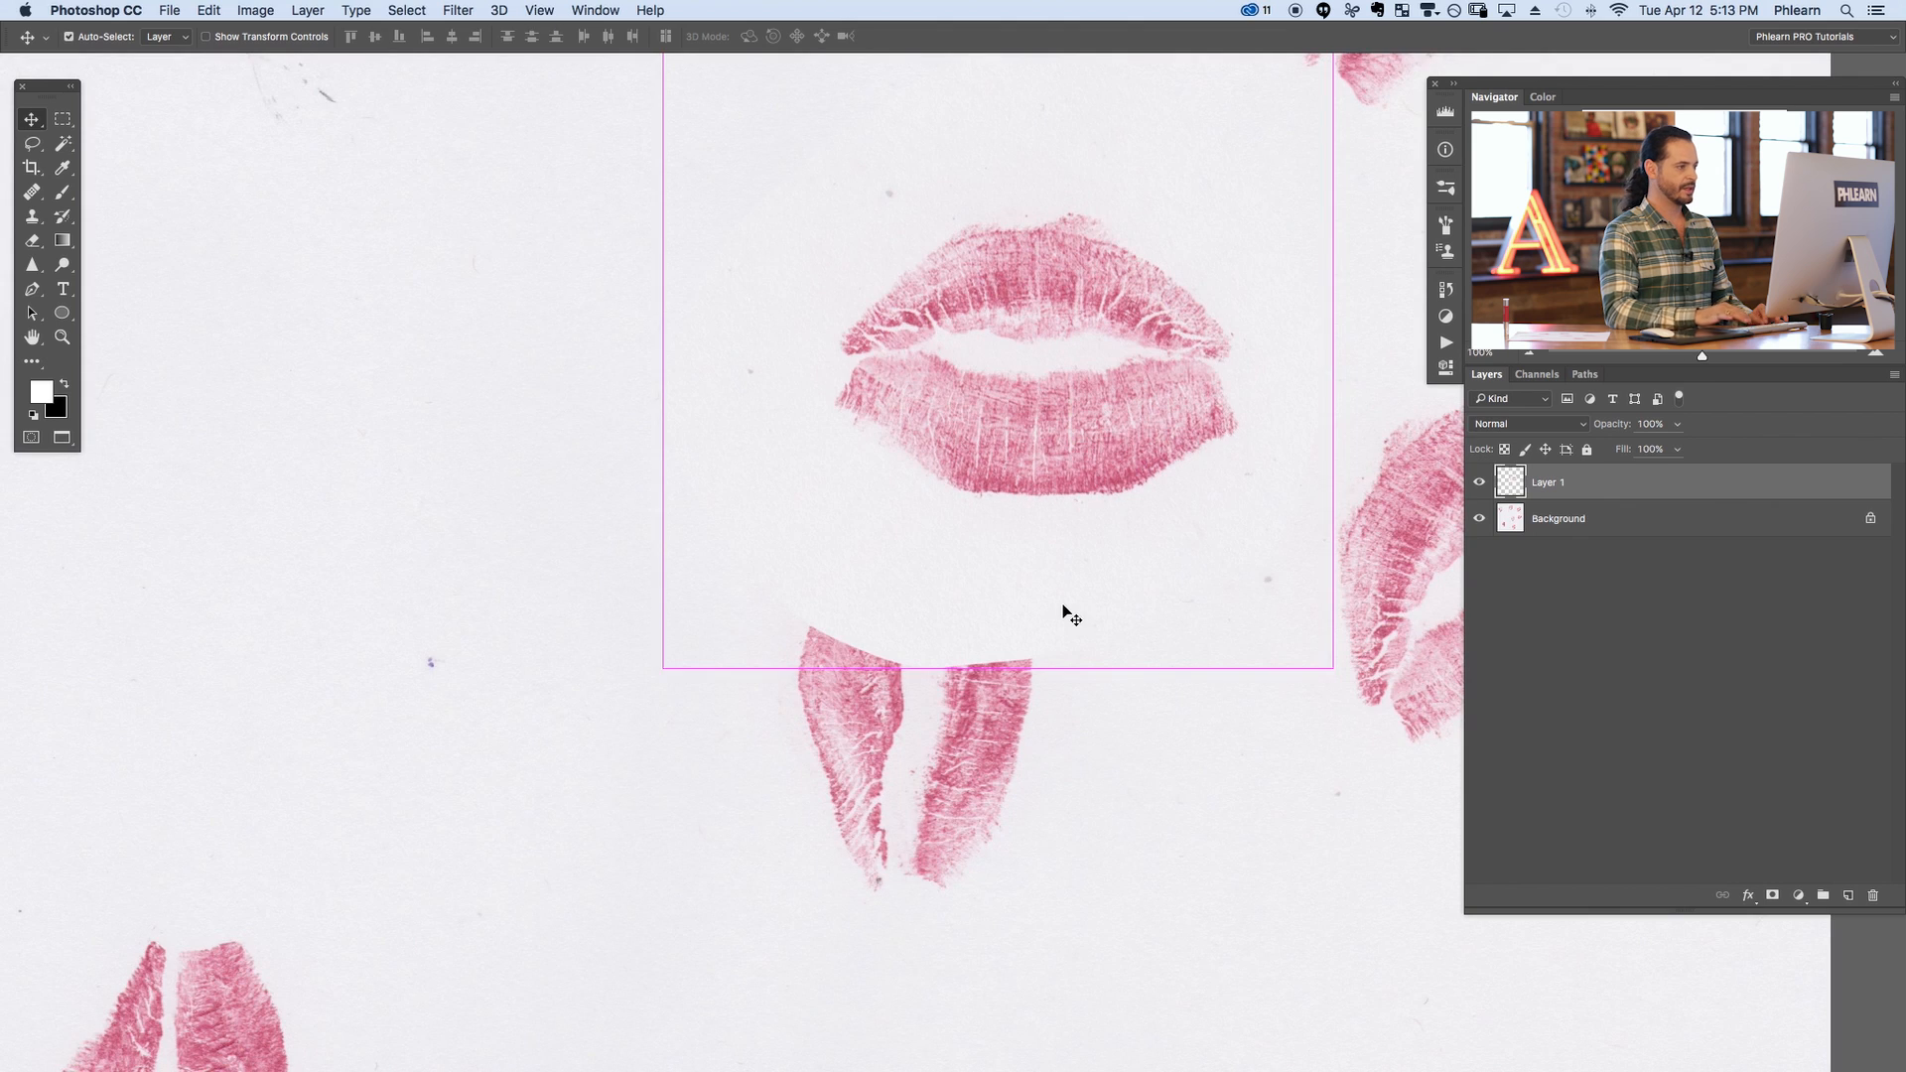
pyautogui.click(1479, 521)
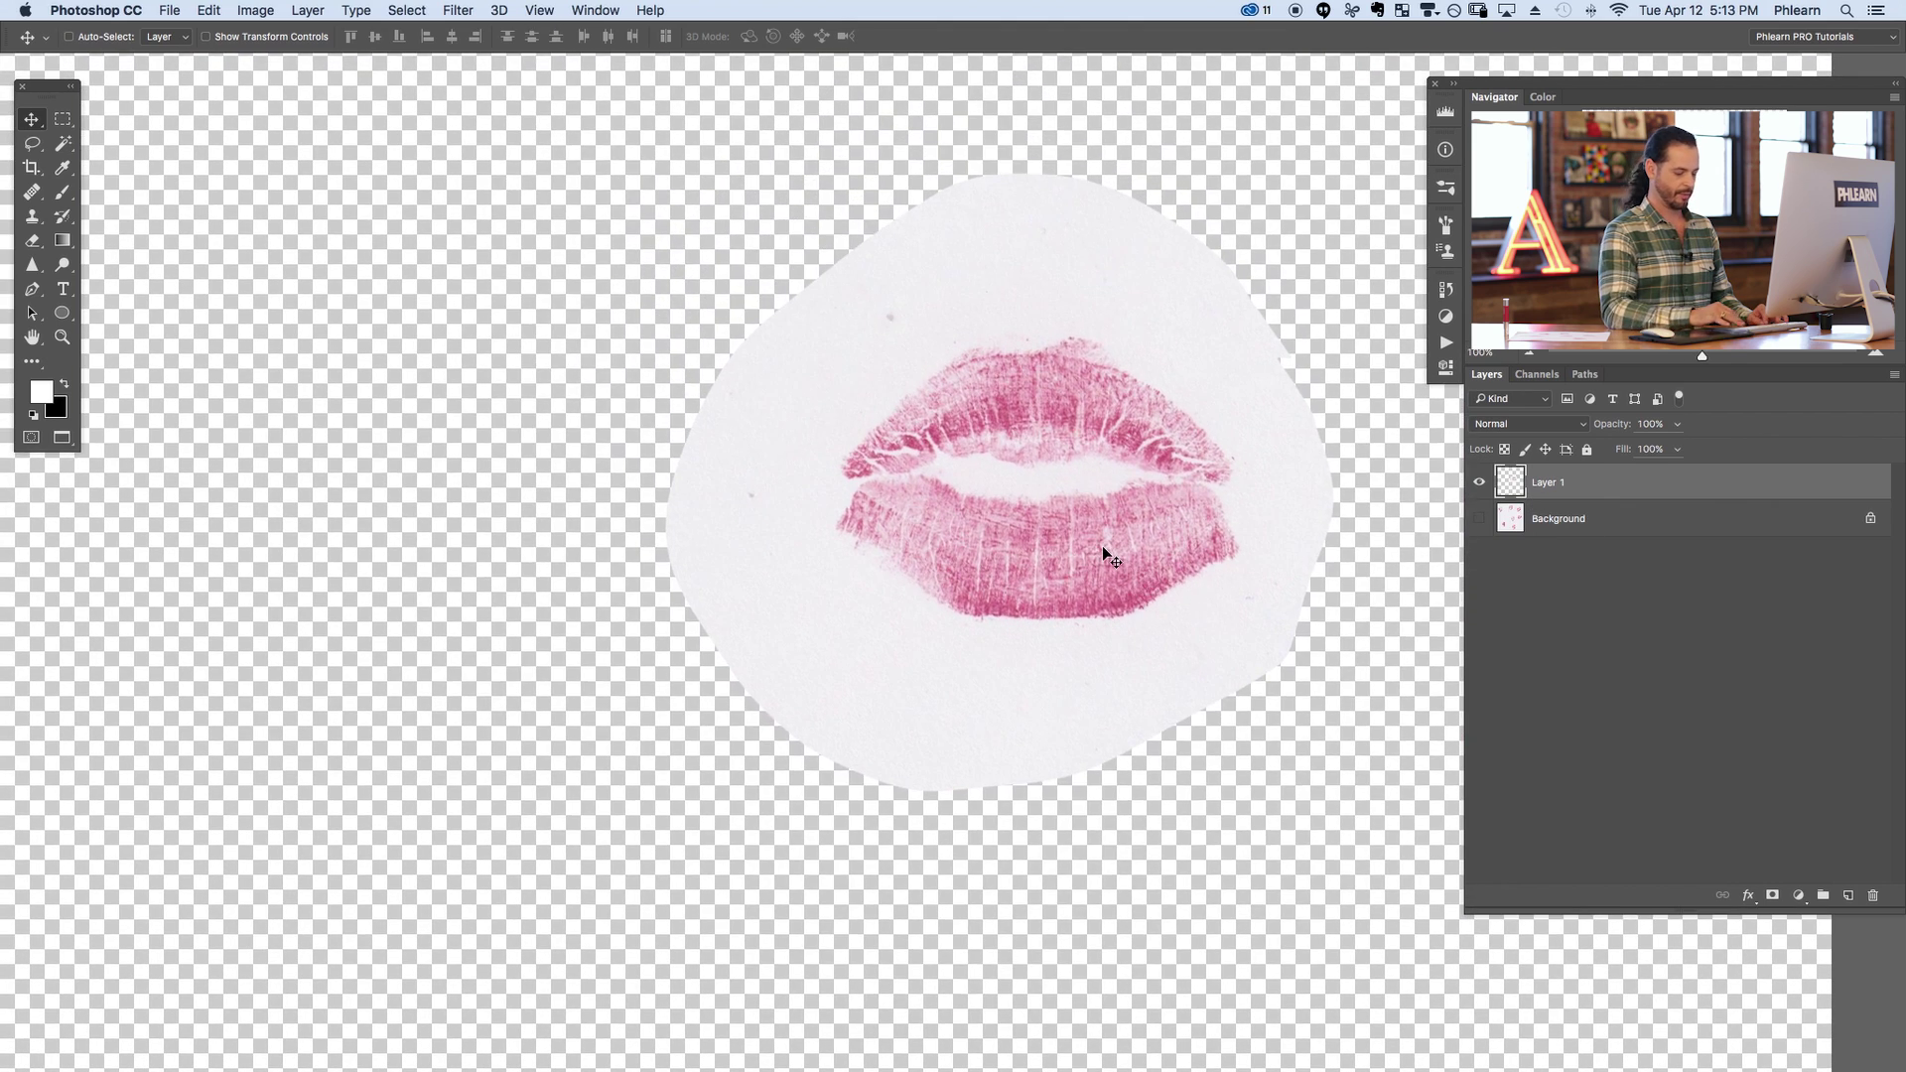
pyautogui.press('super+equal')
pyautogui.moveTo(1081, 421)
pyautogui.mouseDown()
pyautogui.moveTo(1066, 615)
pyautogui.moveTo(1004, 681)
pyautogui.mouseUp()
# Try the Spot Healing Brush on the pink smudge above the upper lip, then undo the bad stroke
pyautogui.press('j')
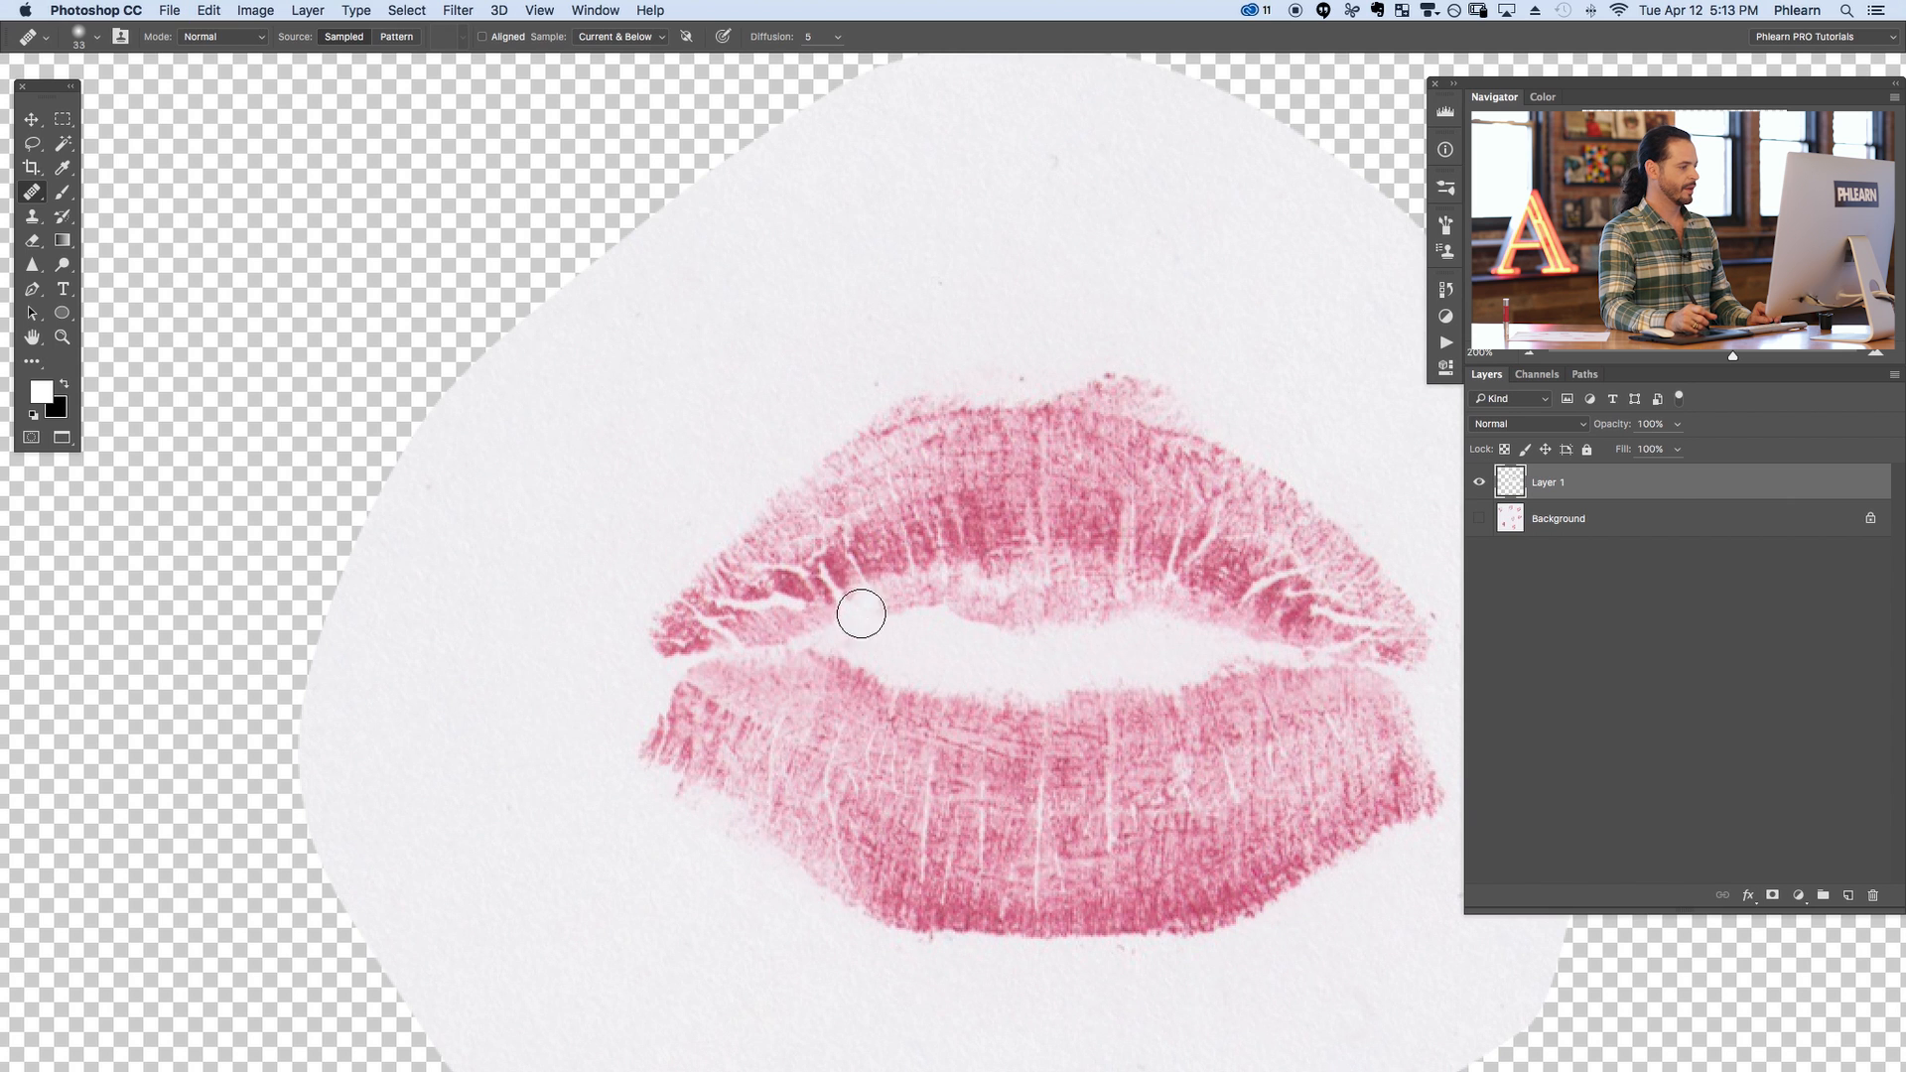
pyautogui.hscroll(5, 864, 392)
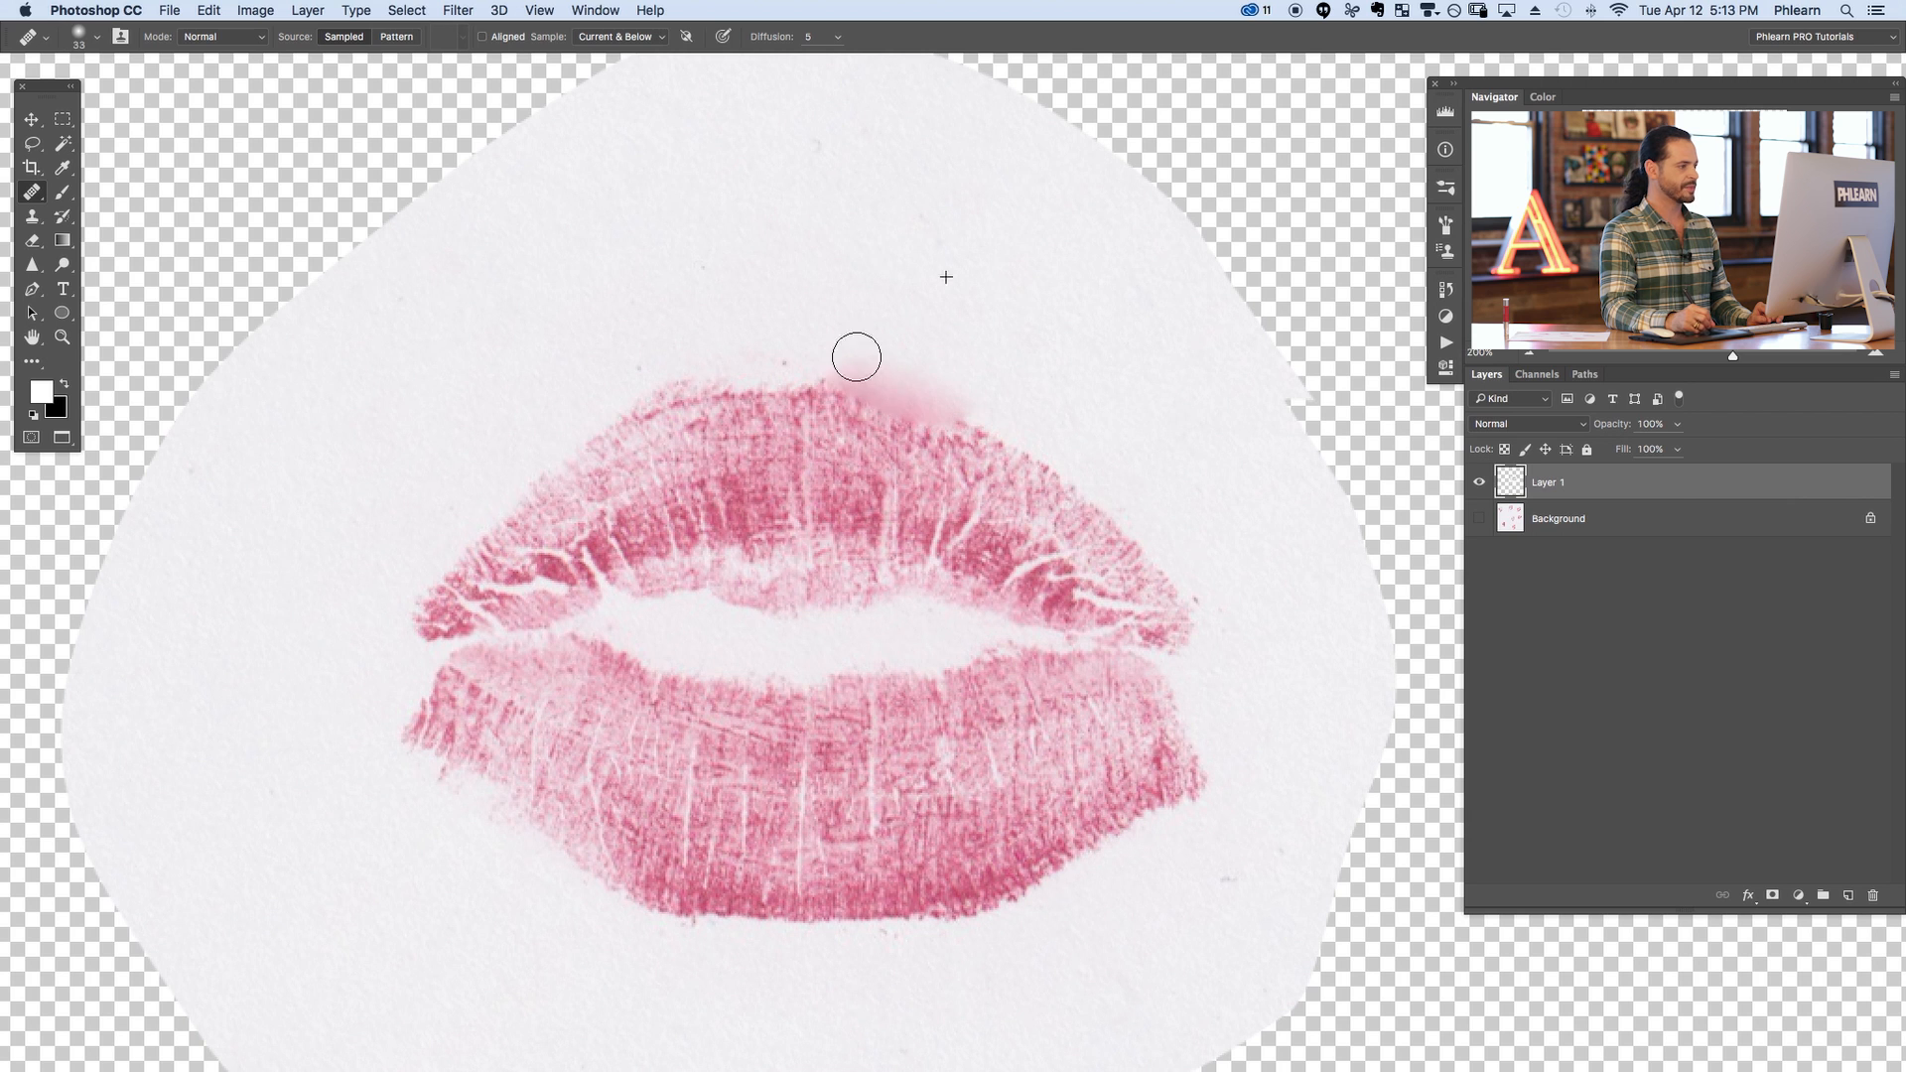
pyautogui.moveTo(857, 358); pyautogui.dragTo(850, 374)
pyautogui.hotkey('ctrl', 's')
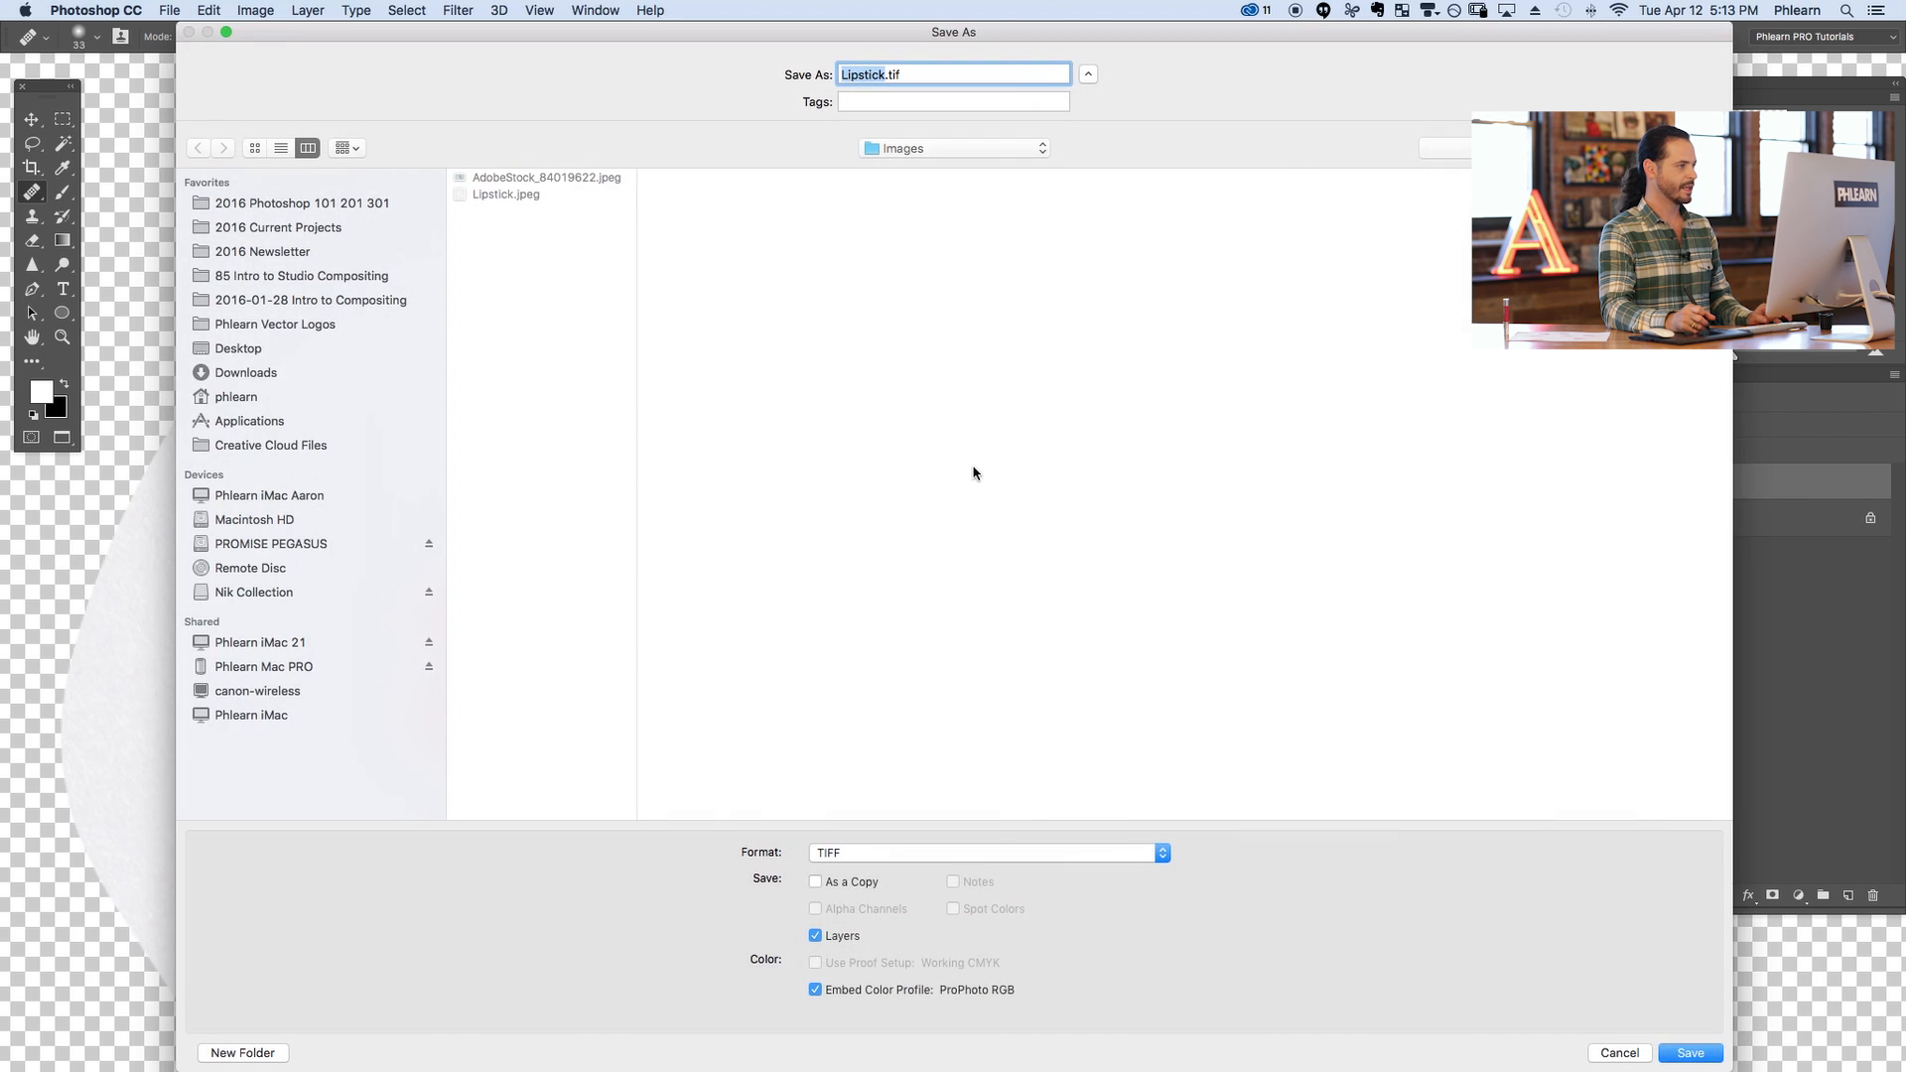
pyautogui.press('Escape')
pyautogui.hotkey('ctrl', 'z')
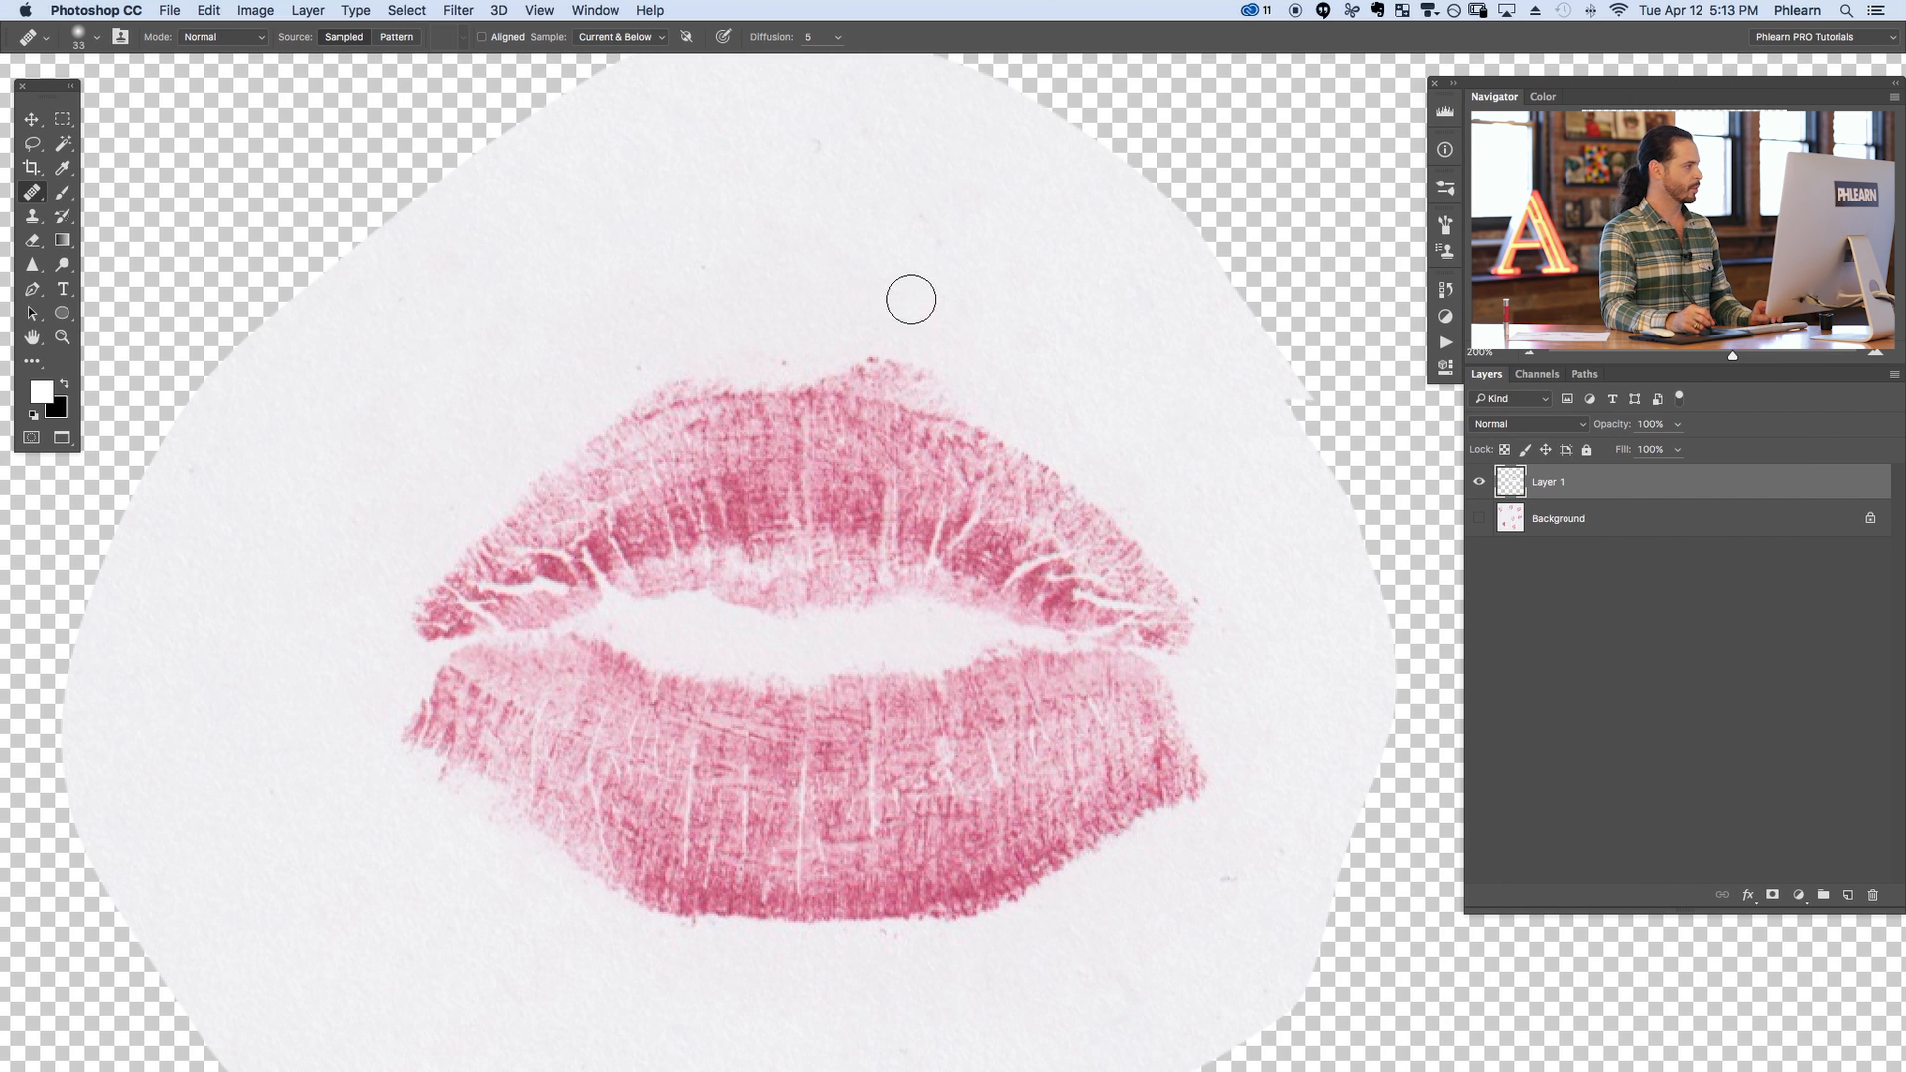
# Clone clean paper over the stray pink marks with the Clone Stamp
pyautogui.press('s')
pyautogui.moveTo(938, 294); pyautogui.dragTo(814, 263)
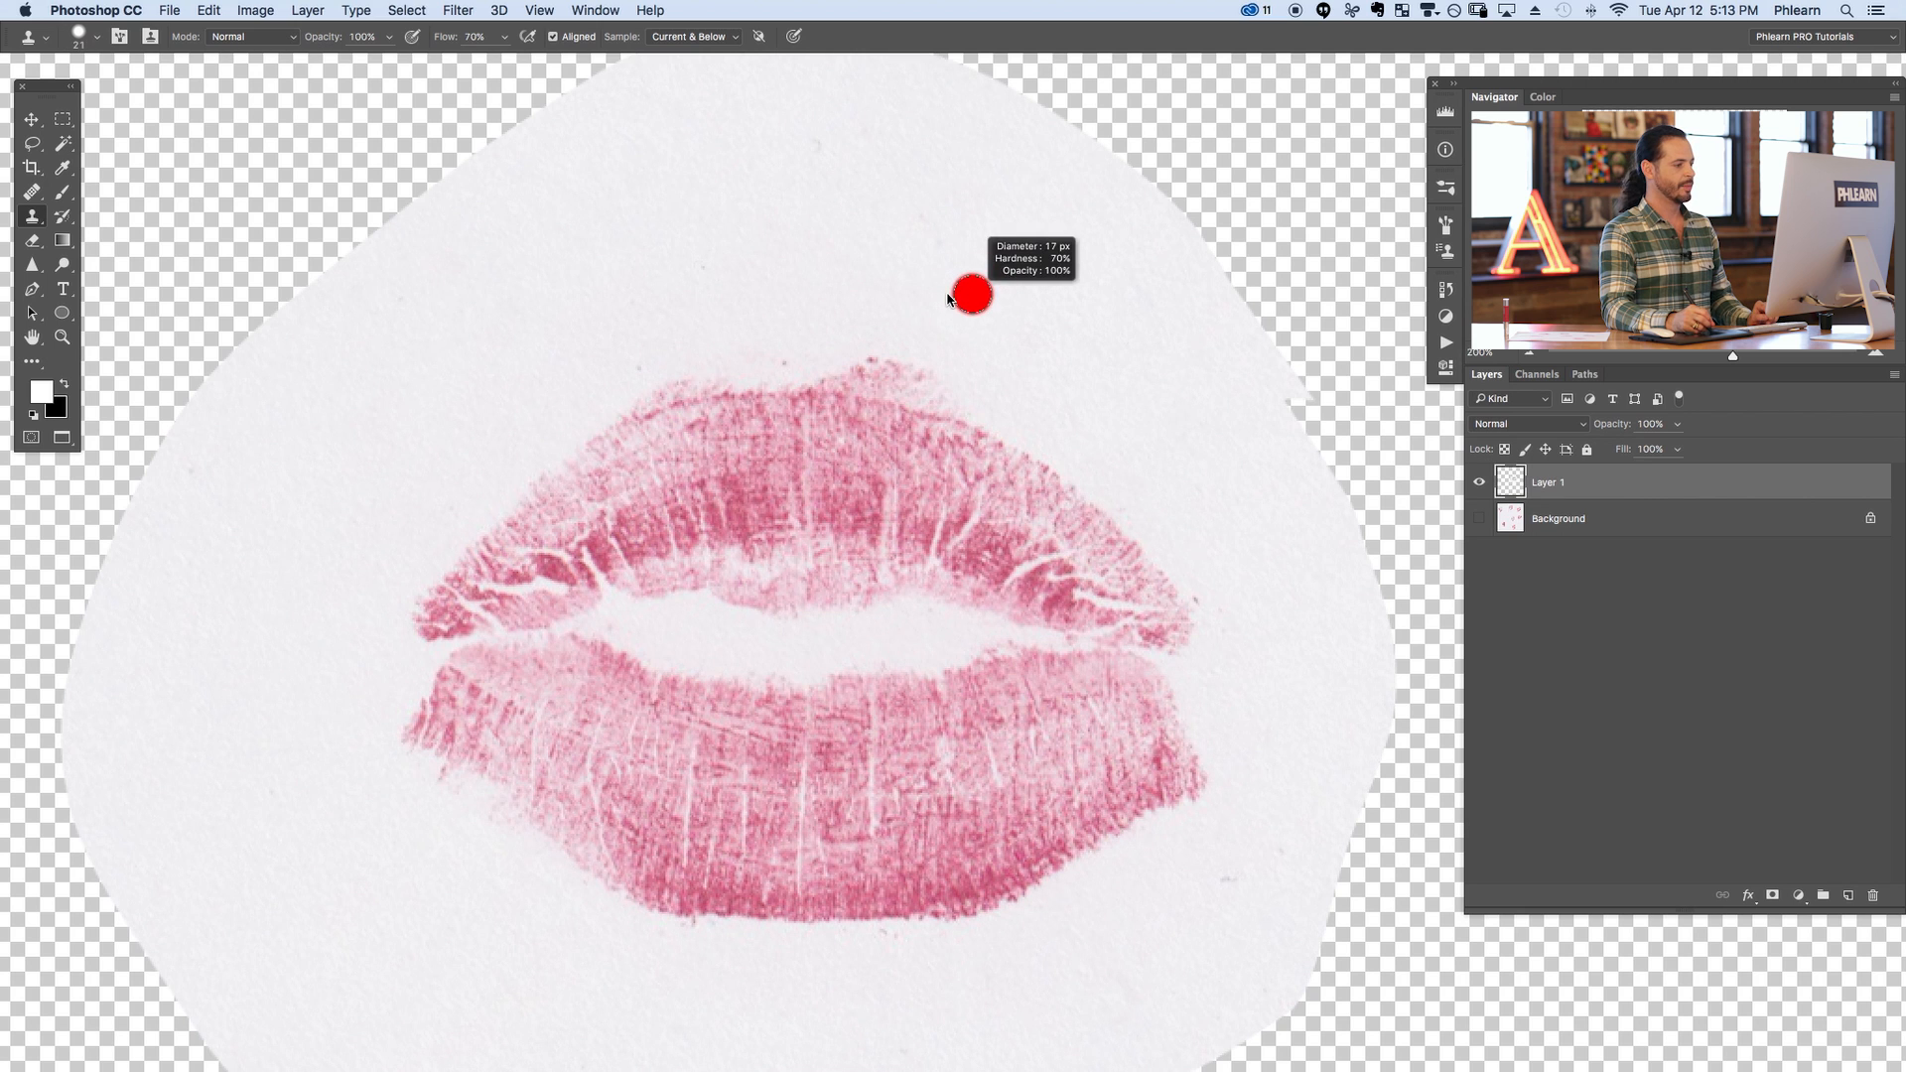
pyautogui.hotkey('ctrl', '-')
pyautogui.moveTo(903, 466)
pyautogui.mouseDown()
pyautogui.moveTo(882, 421)
pyautogui.moveTo(931, 411)
pyautogui.mouseUp()
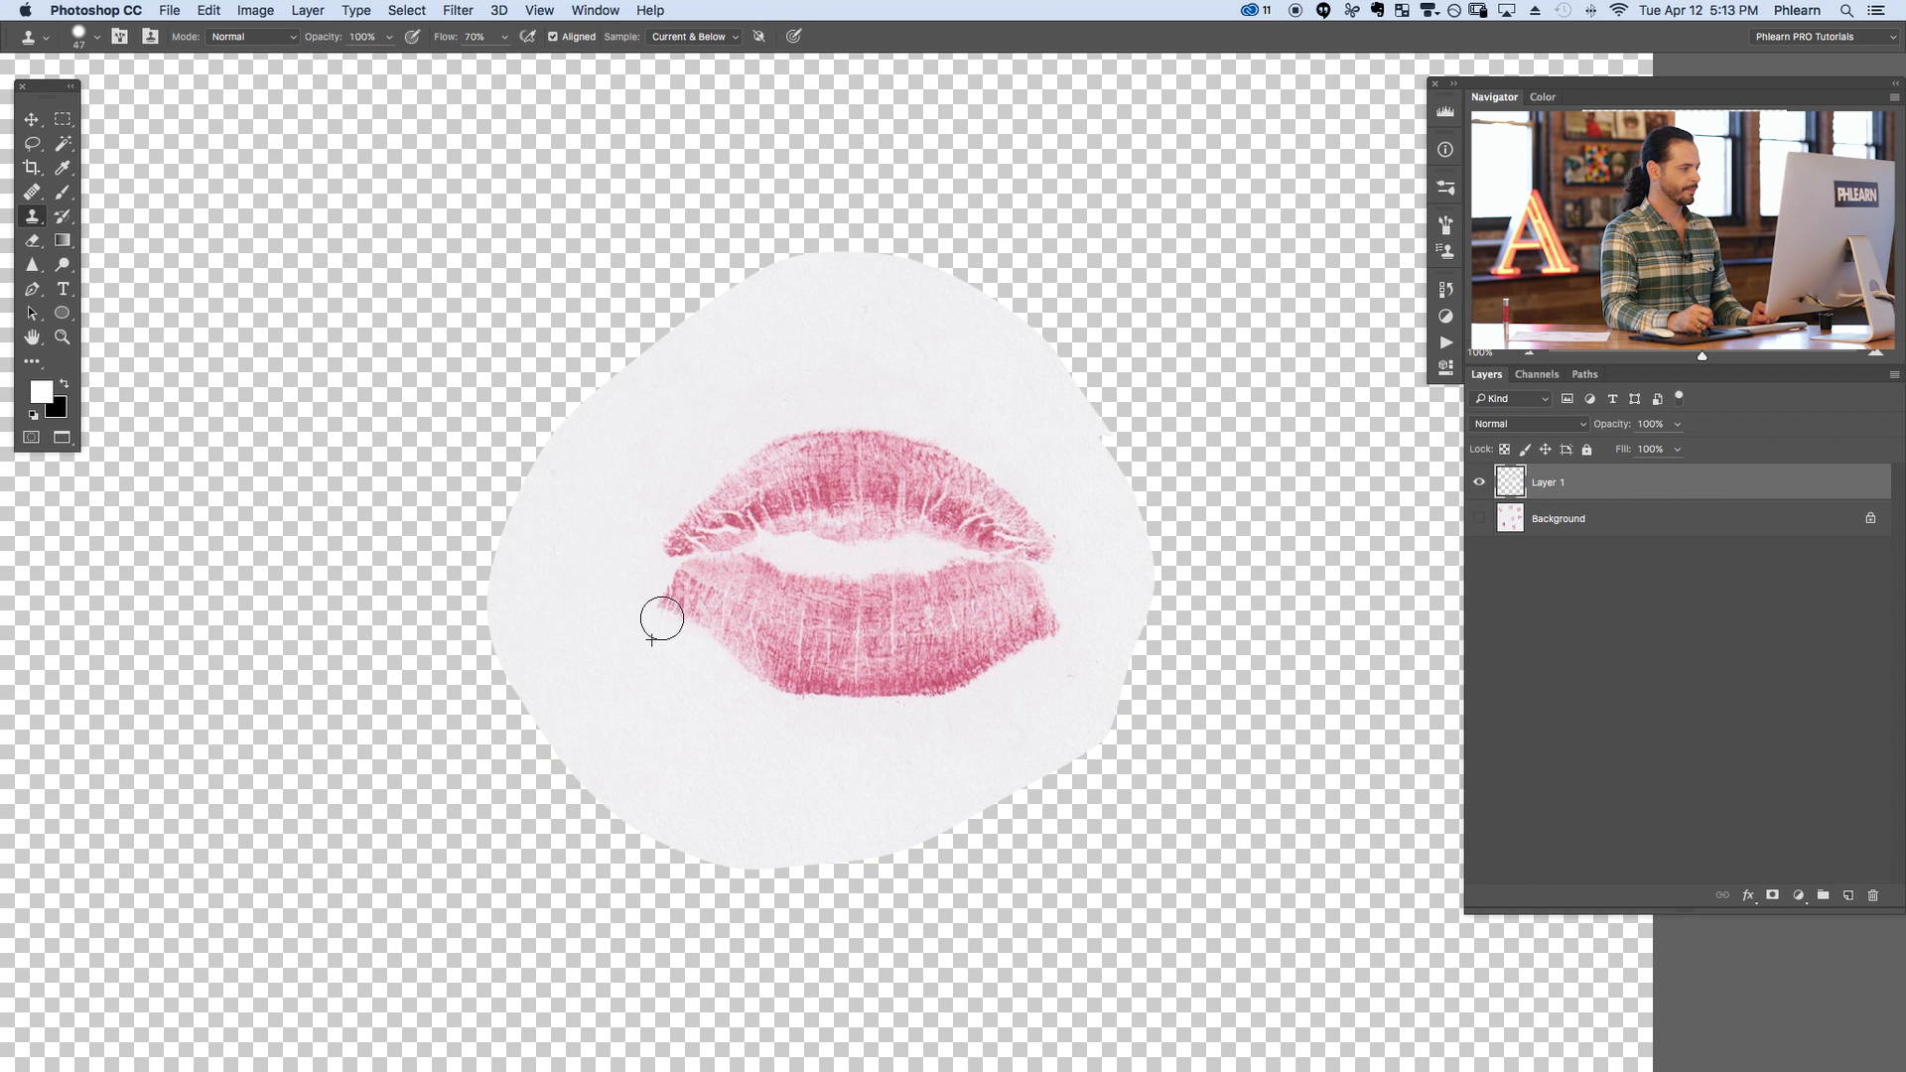
pyautogui.keyDown('alt'); pyautogui.click(1052, 684); pyautogui.keyUp('alt')
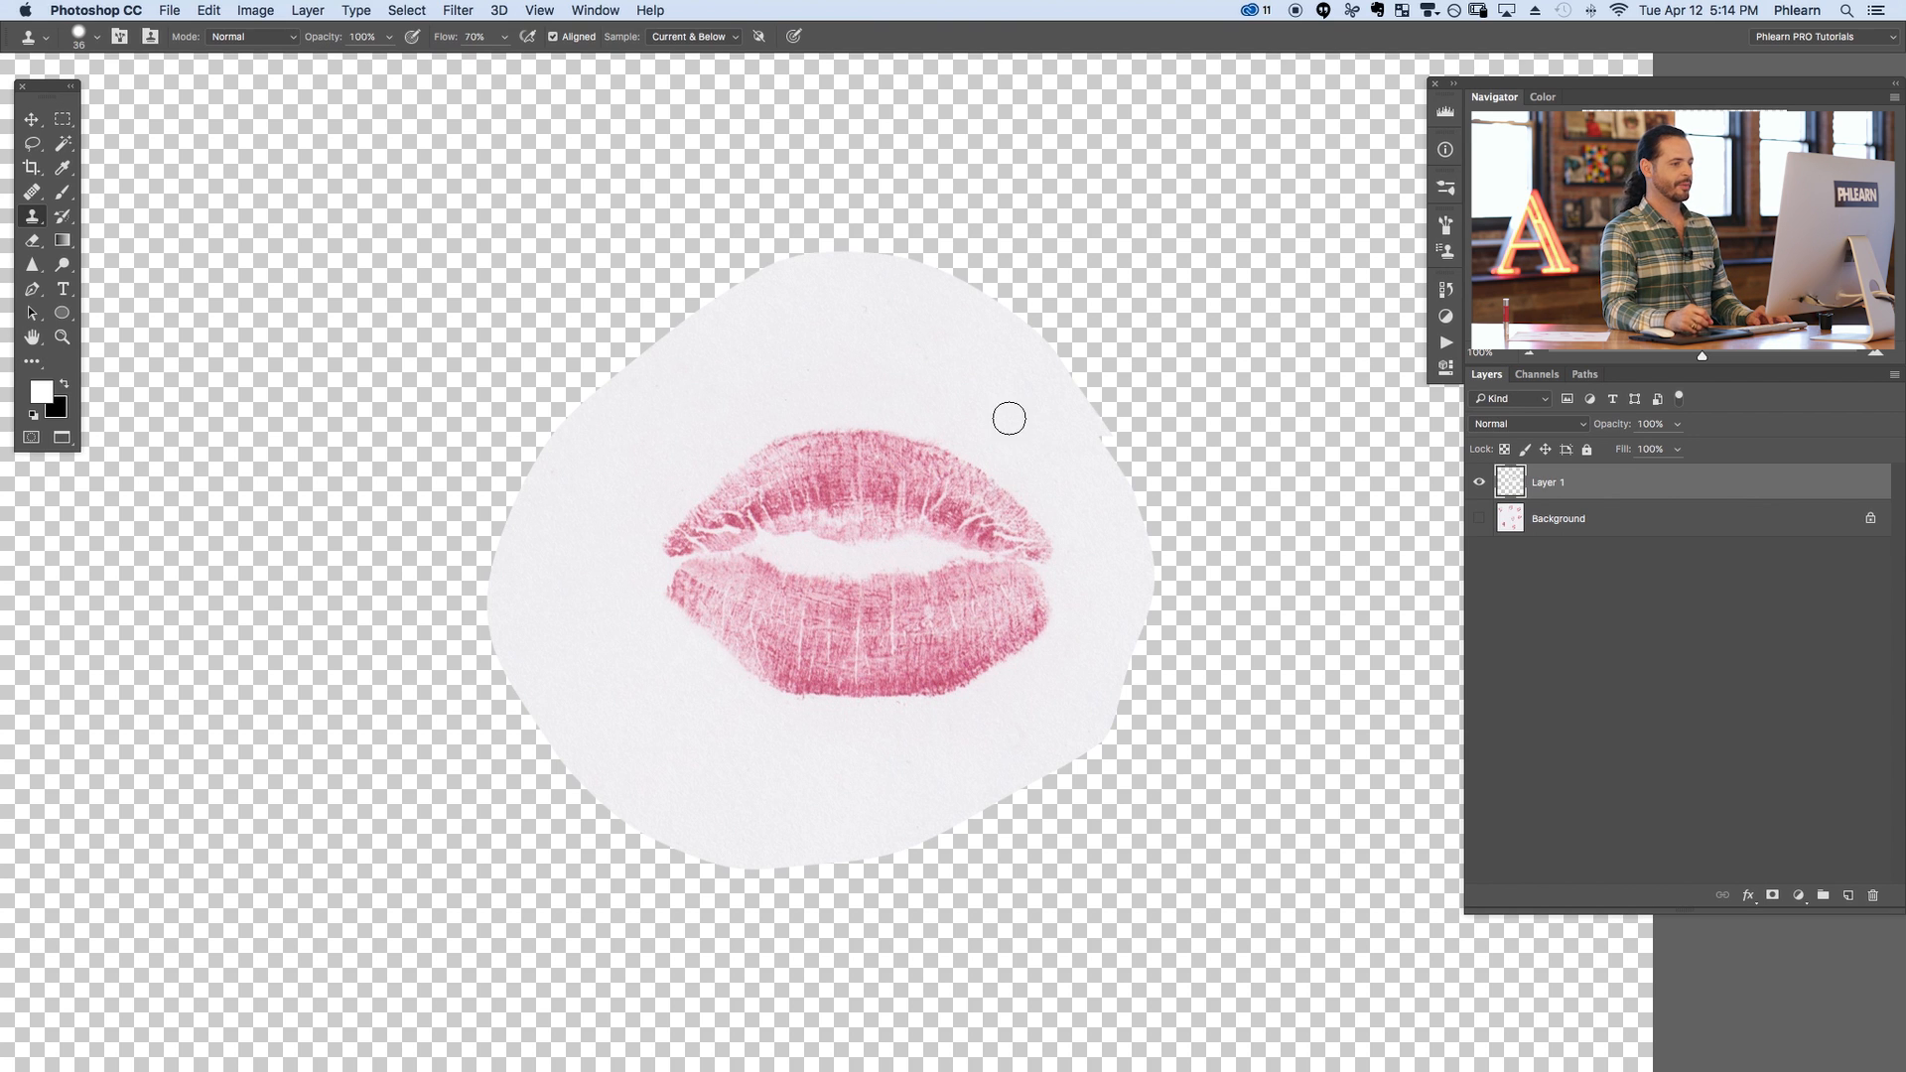
pyautogui.rightClick(1598, 486)
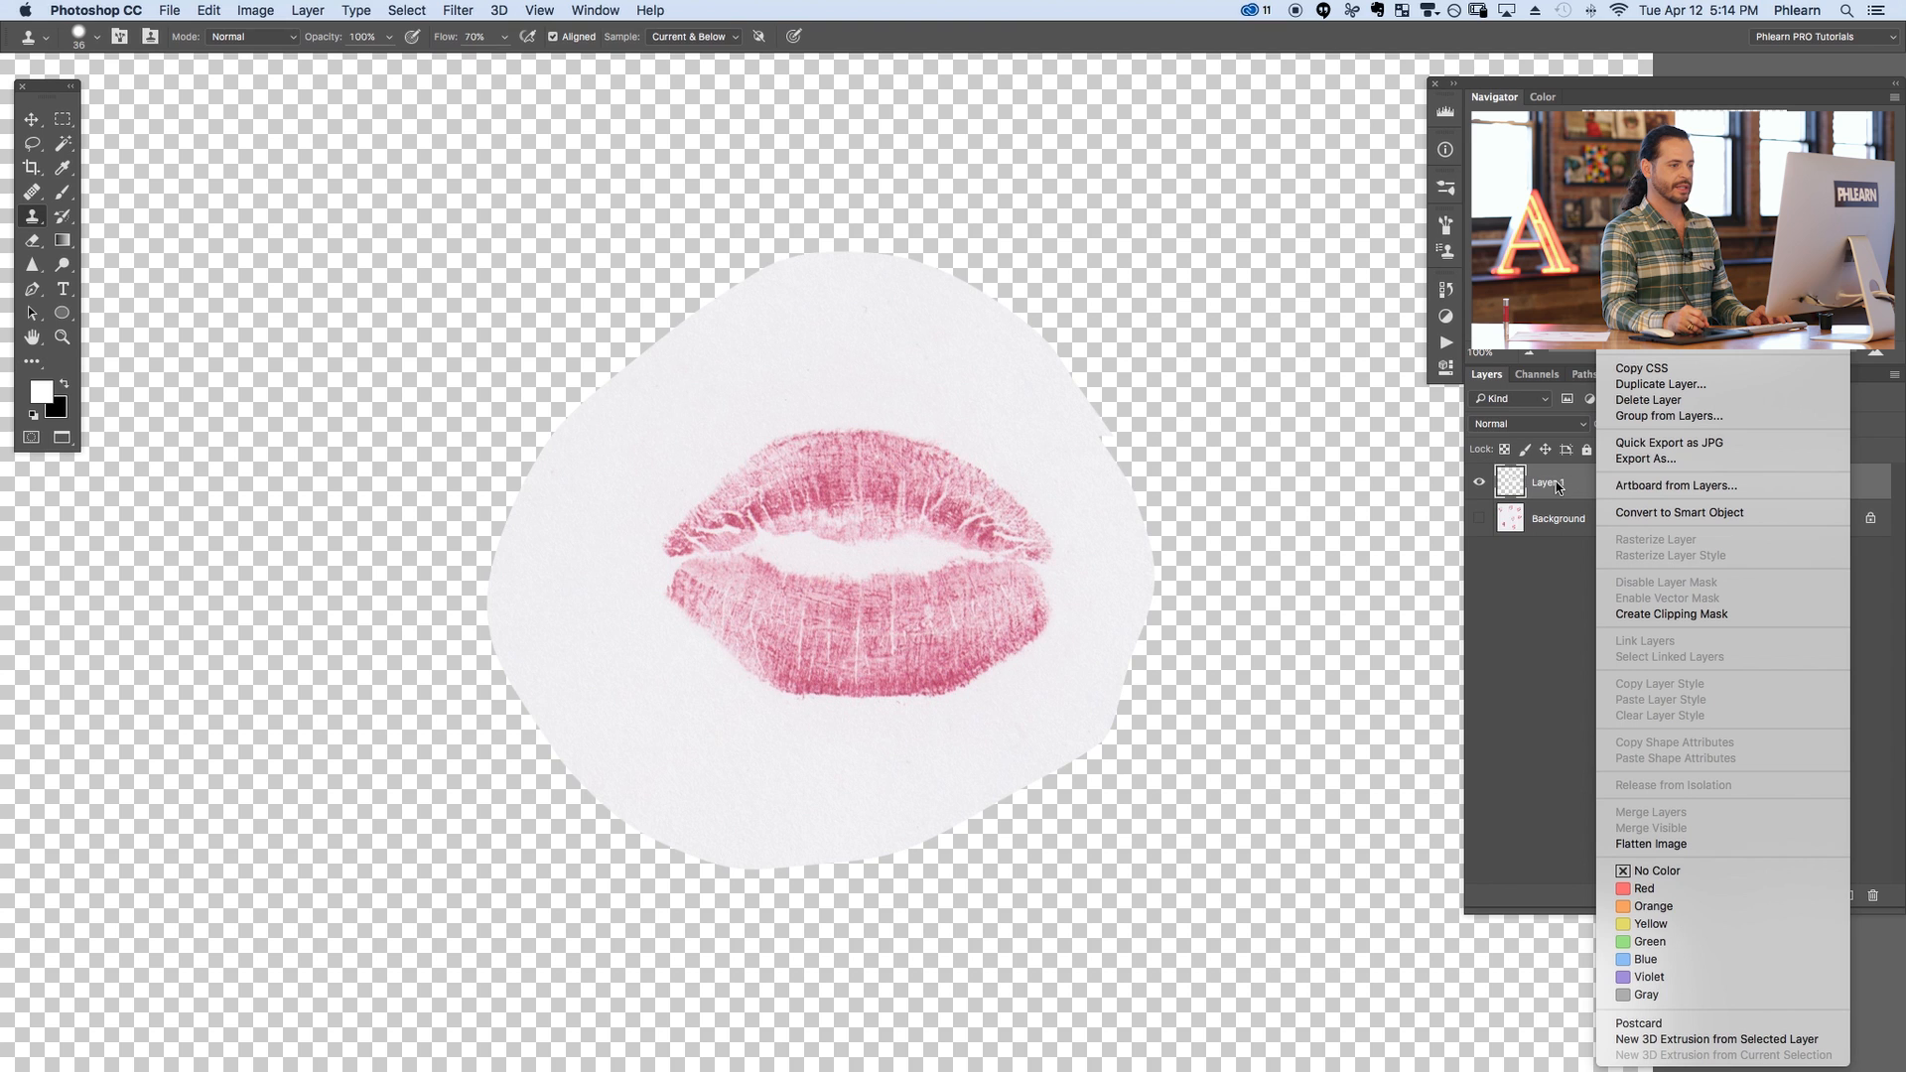
# Duplicate Layer 1 into a brand-new document via Duplicate Layer with Document set to New
pyautogui.click(1657, 386)
pyautogui.click(1163, 666)
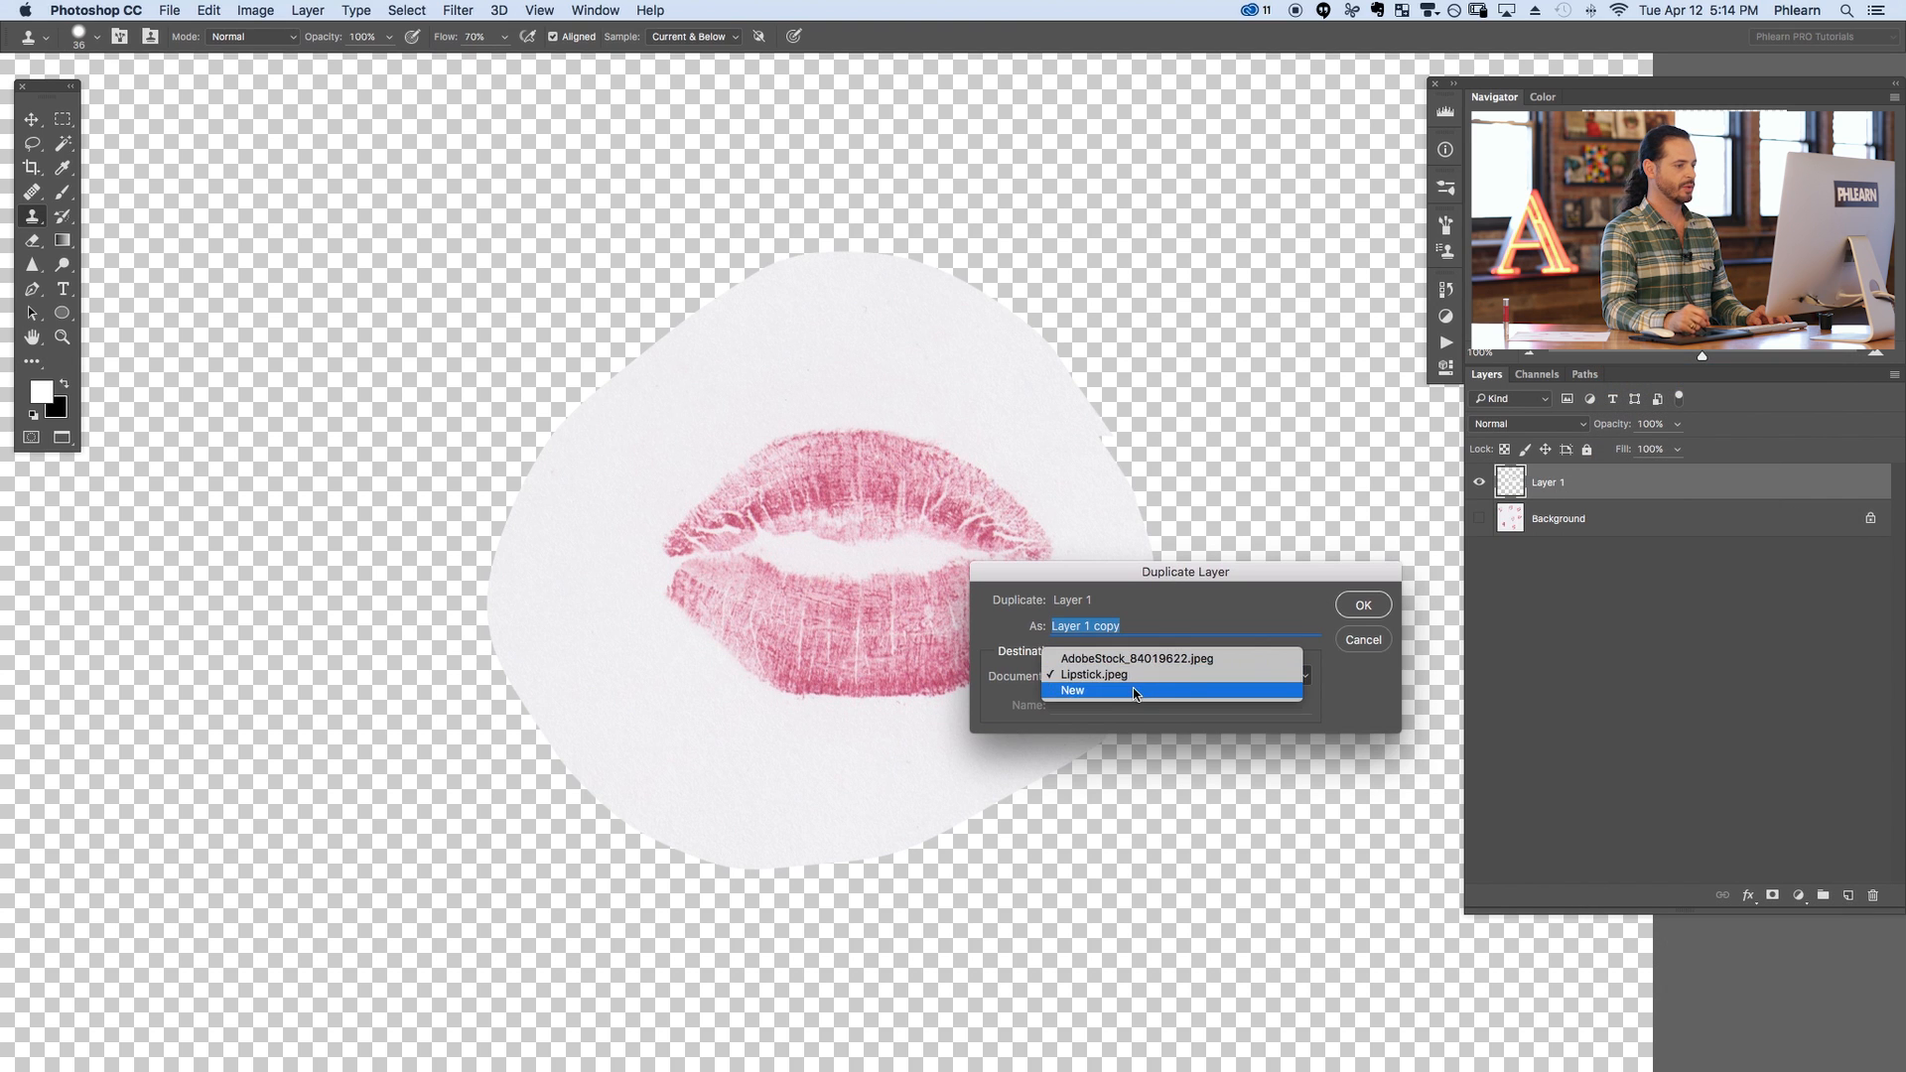
pyautogui.click(1127, 672)
pyautogui.click(1351, 598)
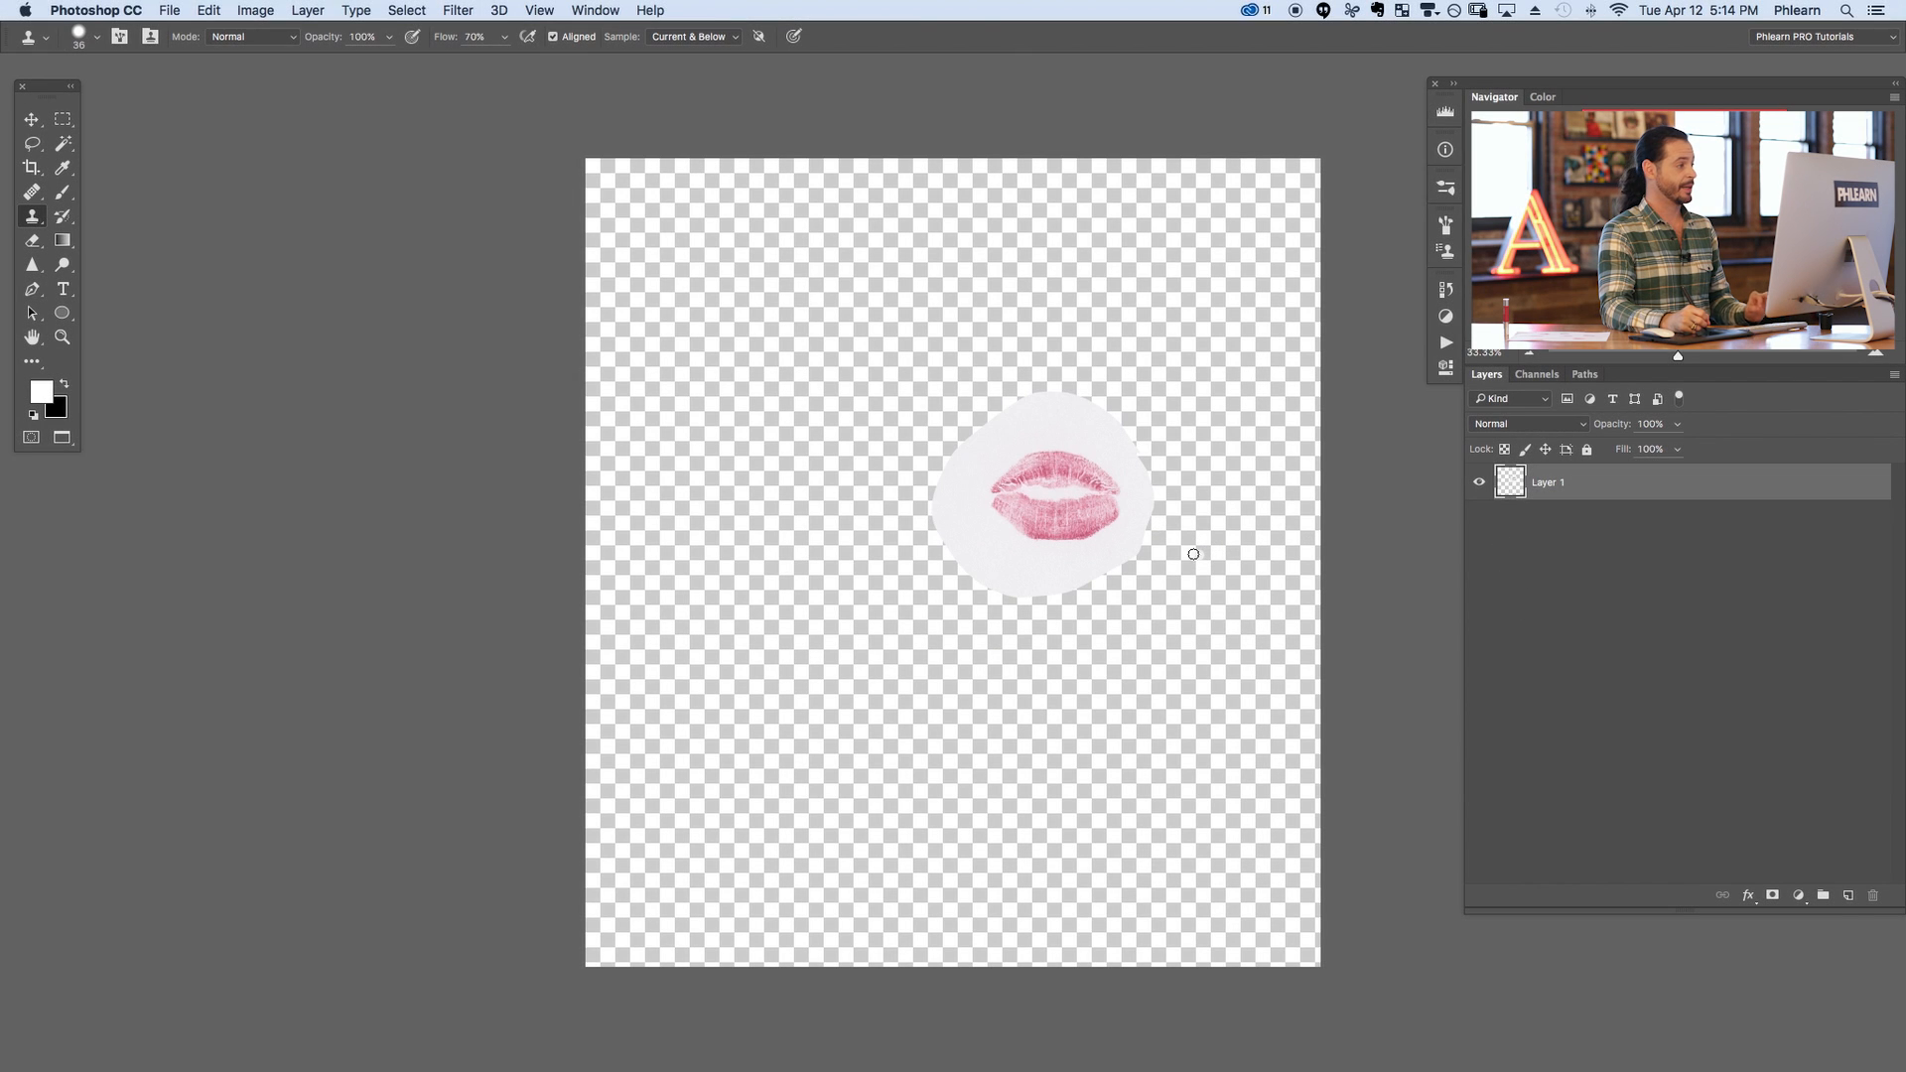
pyautogui.click(258, 13)
pyautogui.moveTo(287, 62)
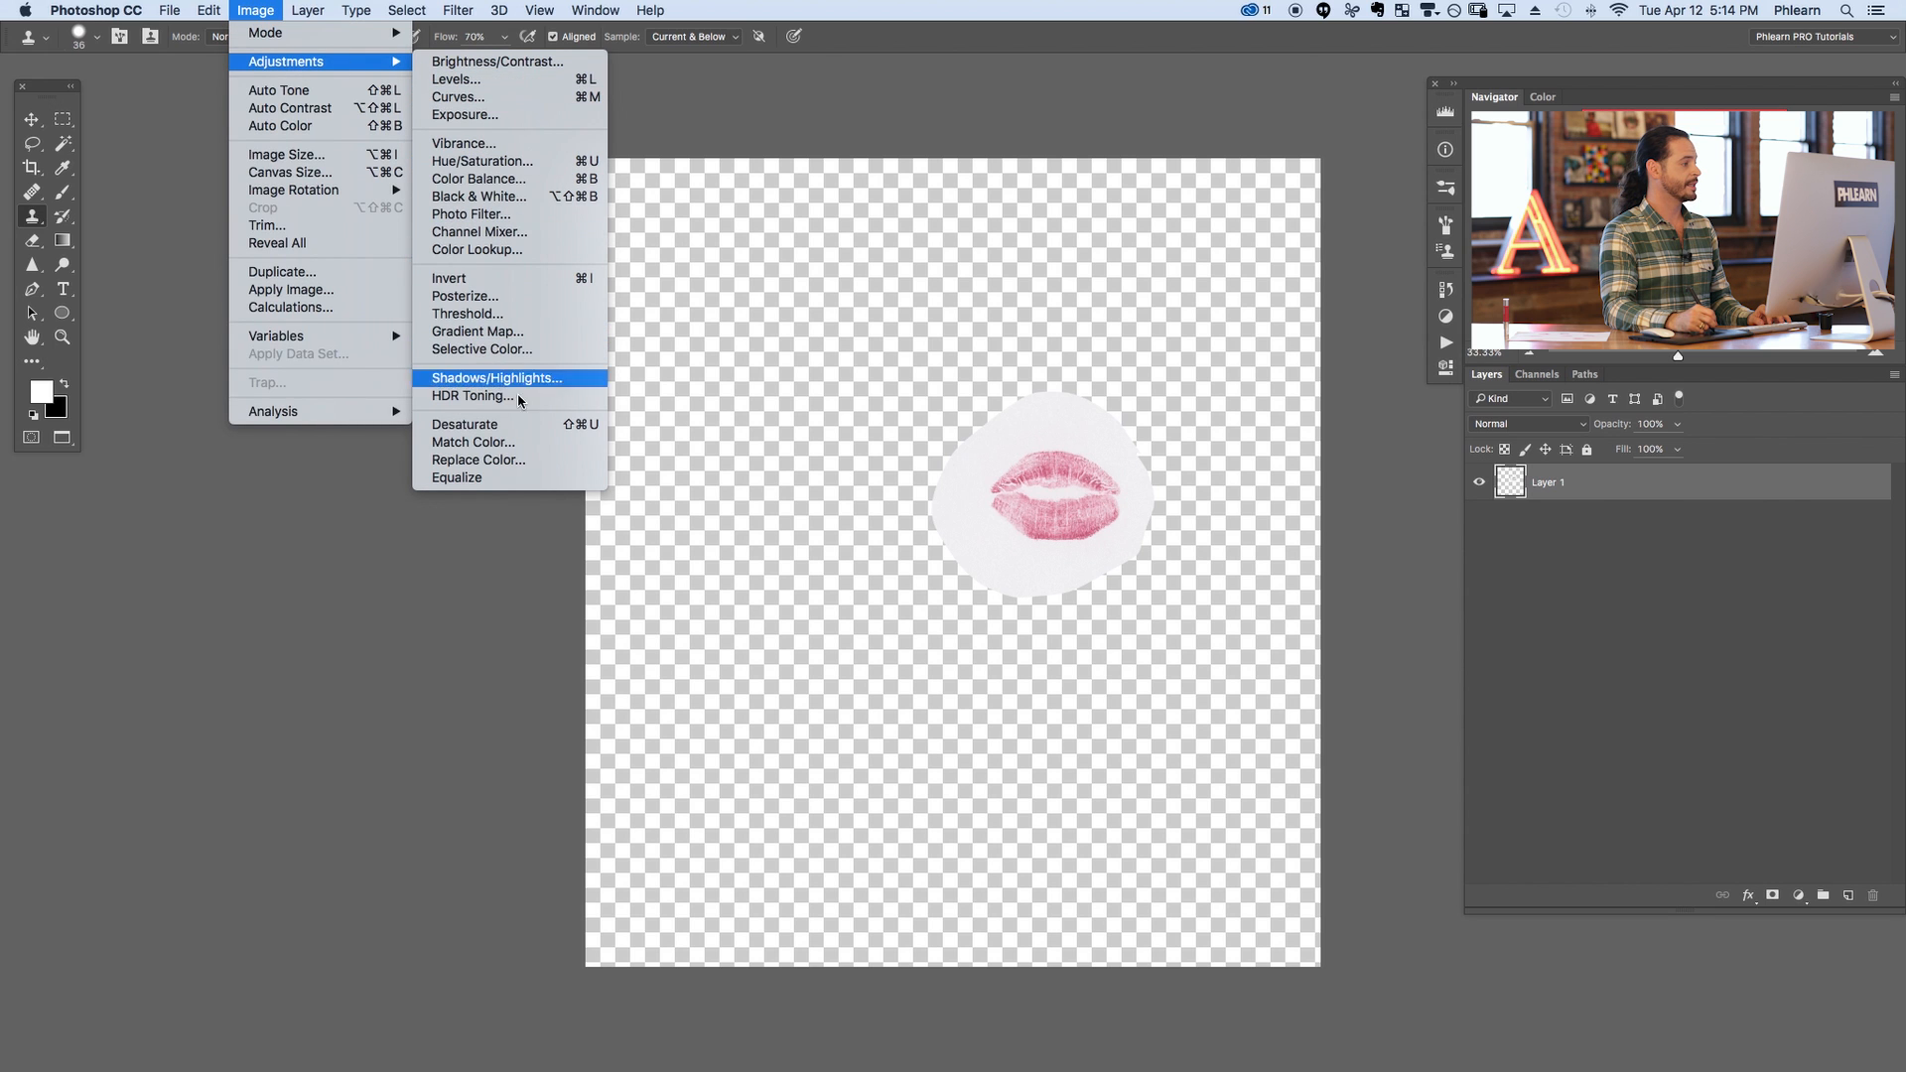
# Desaturate the kiss to grey, then apply Levels making the paper pure white and the lips near-black
pyautogui.click(604, 420)
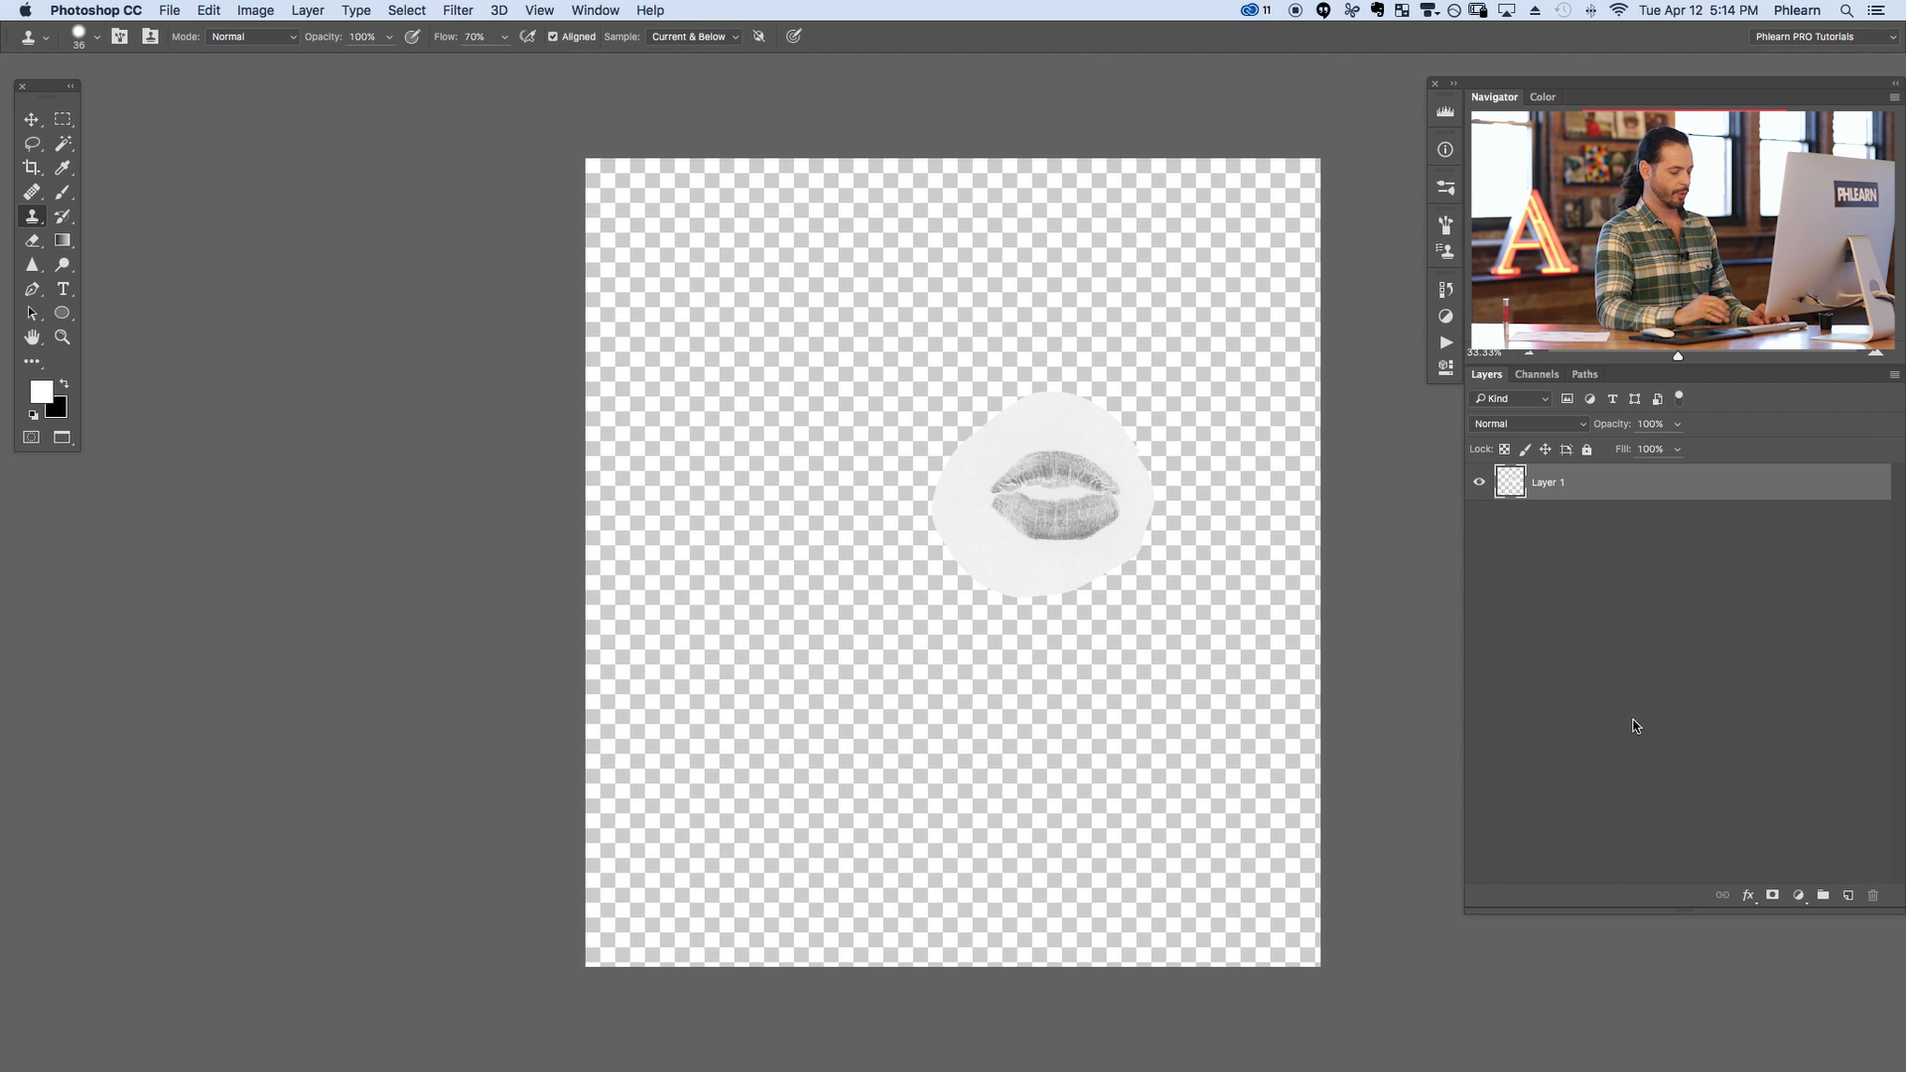
pyautogui.press('super+l')
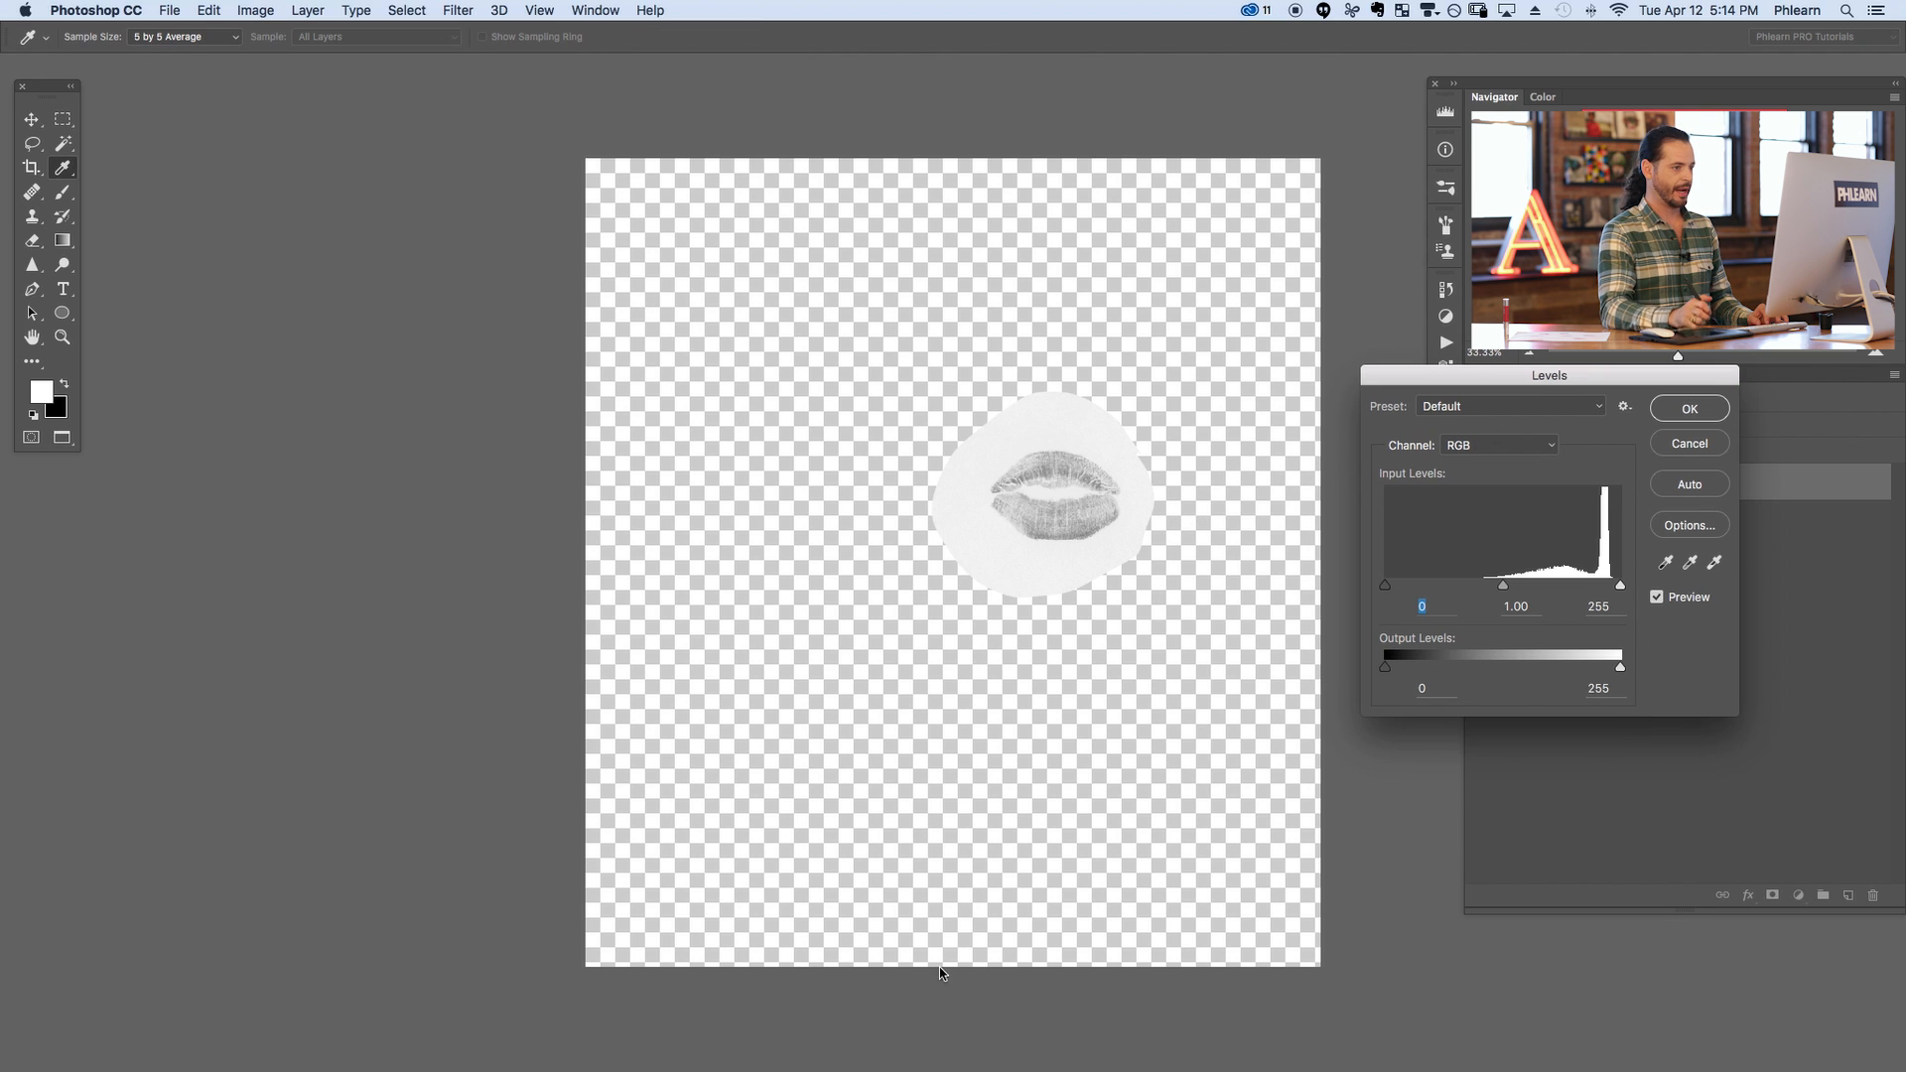
pyautogui.moveTo(1454, 381); pyautogui.dragTo(670, 327)
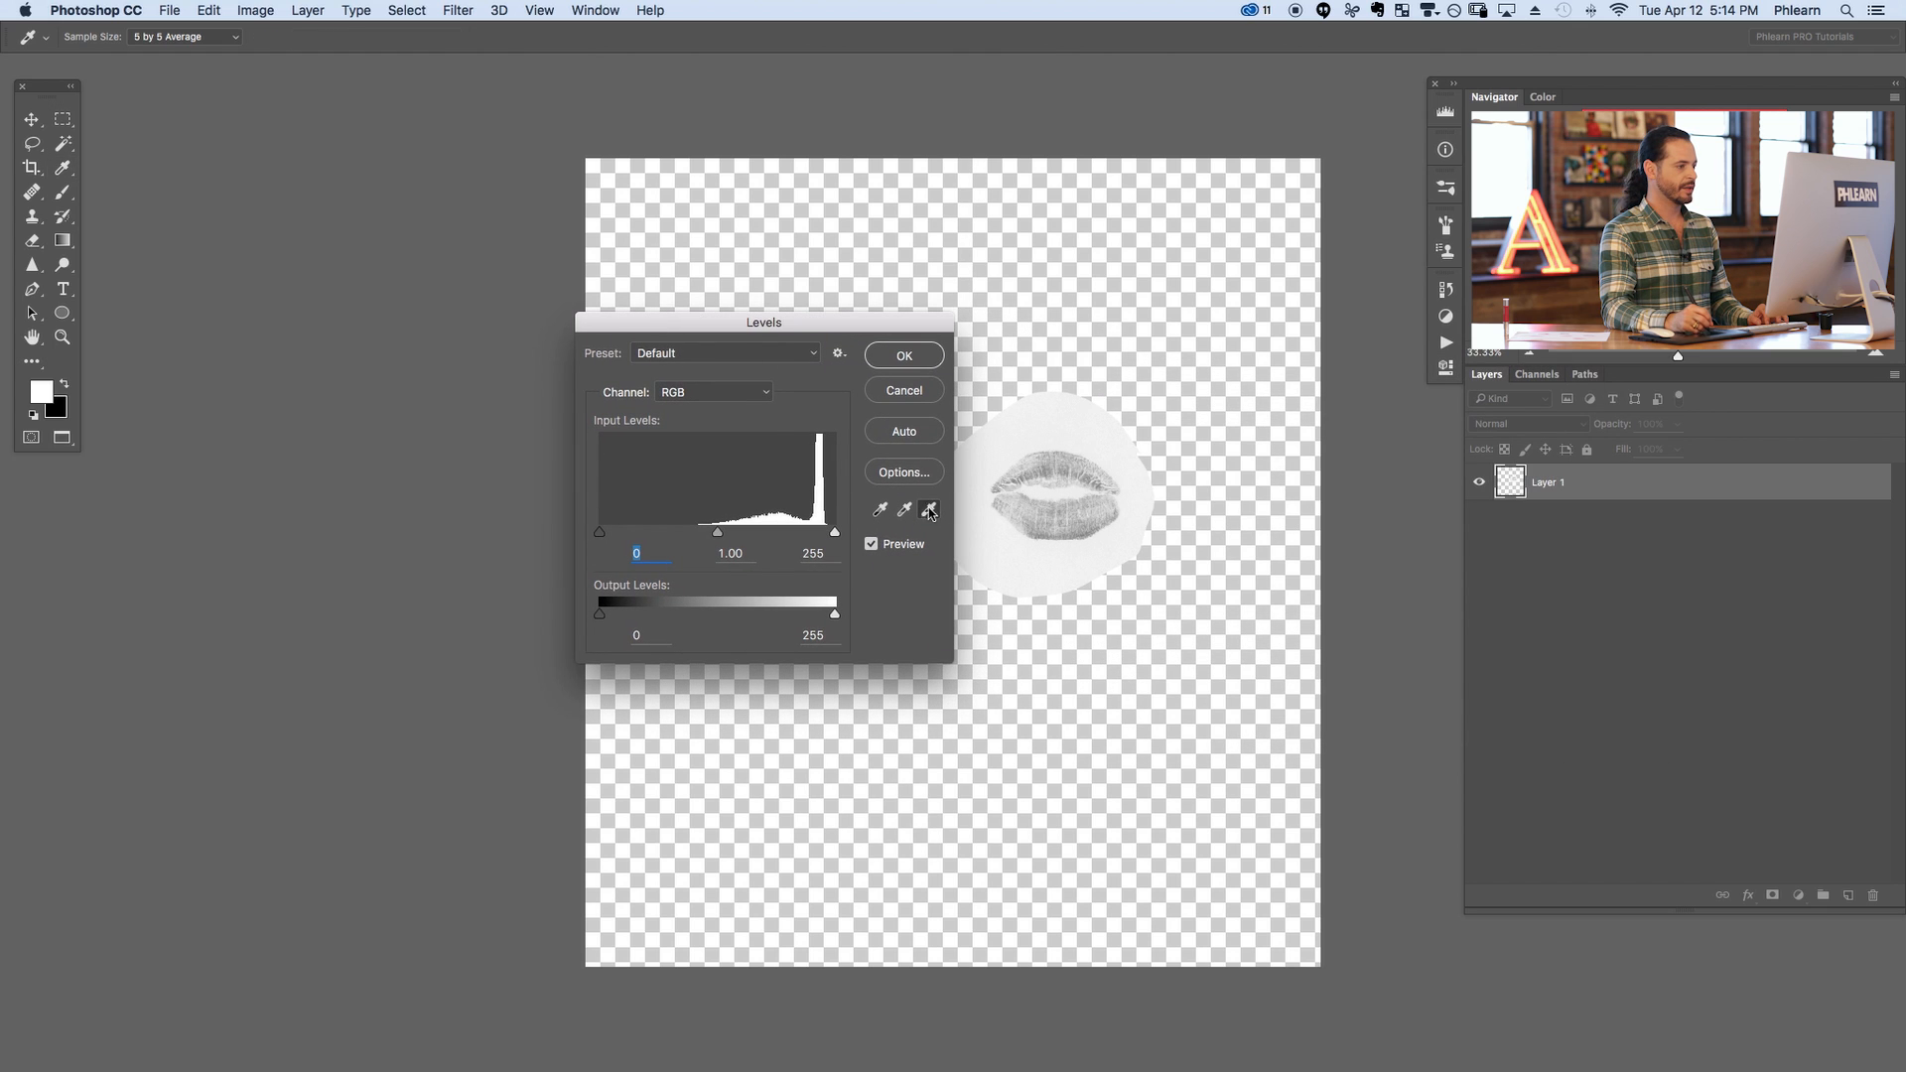
pyautogui.click(1042, 420)
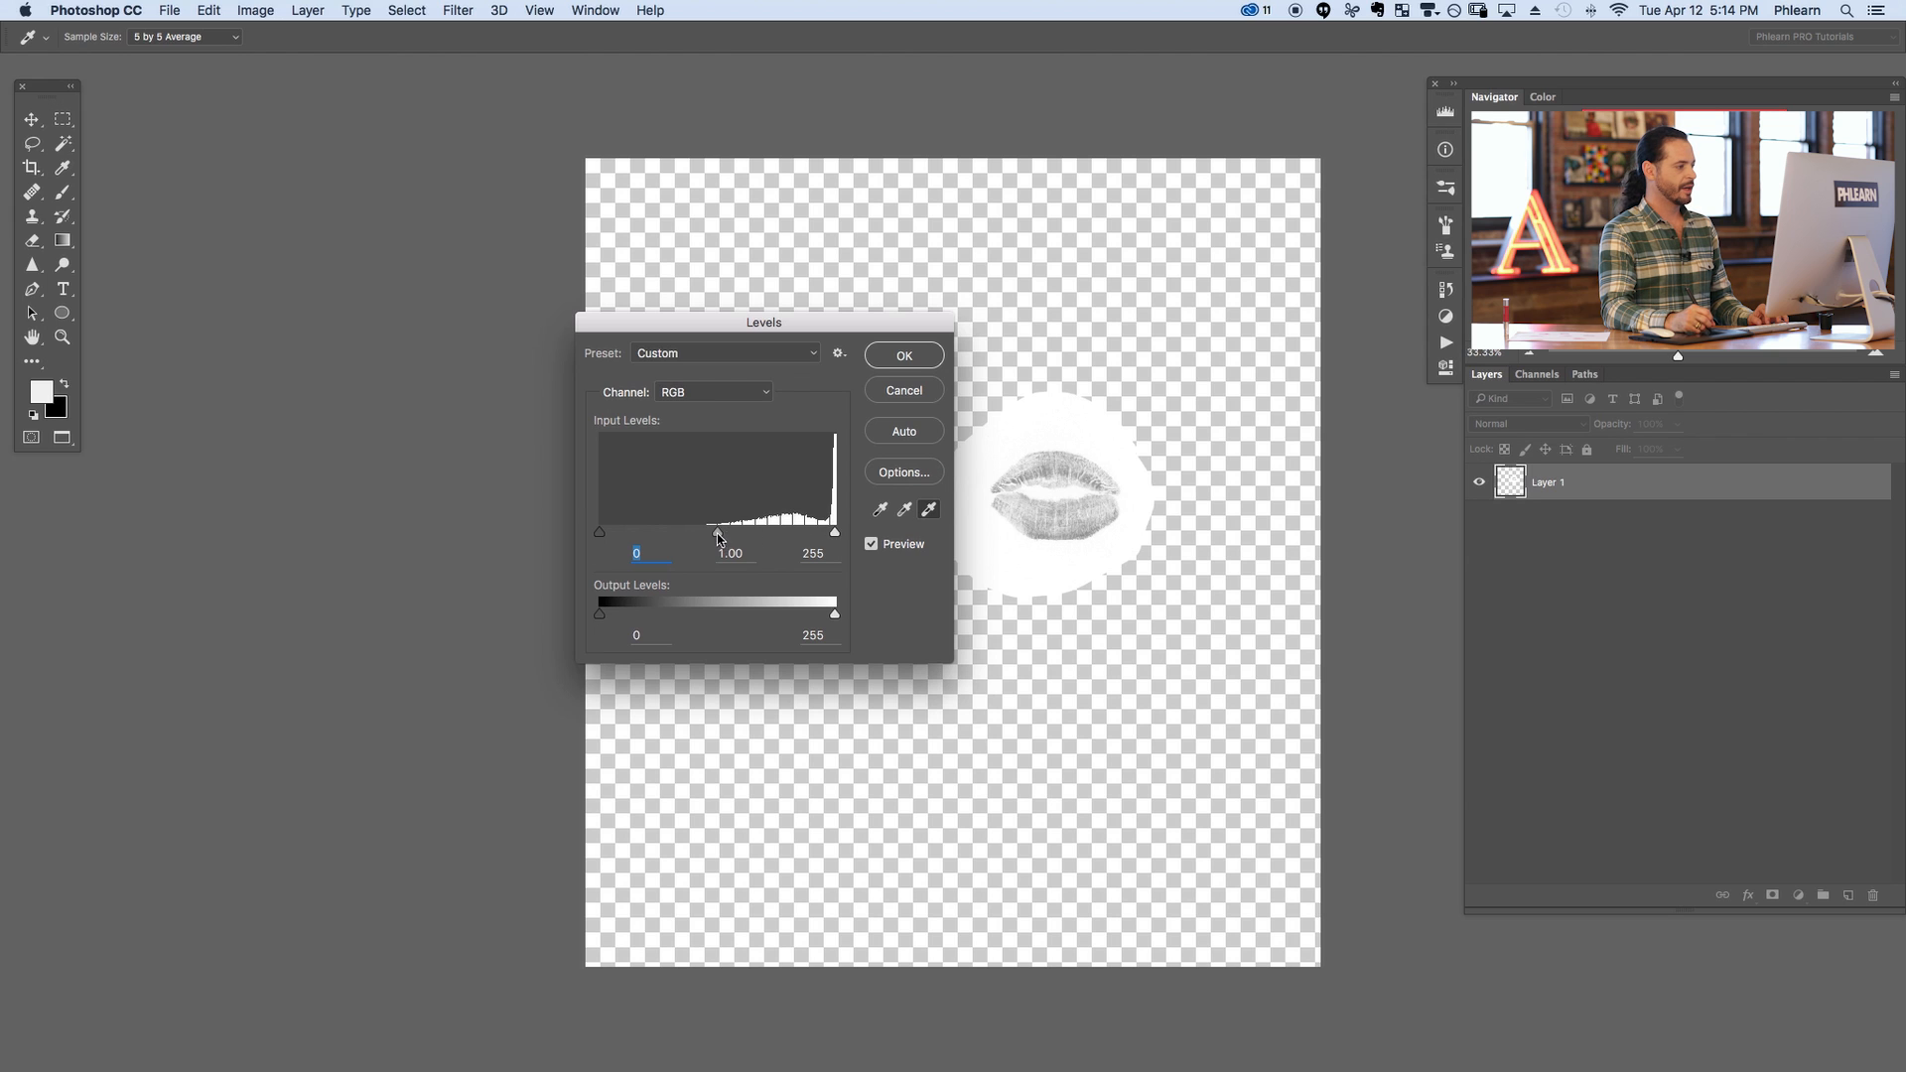
pyautogui.moveTo(752, 537); pyautogui.dragTo(799, 541)
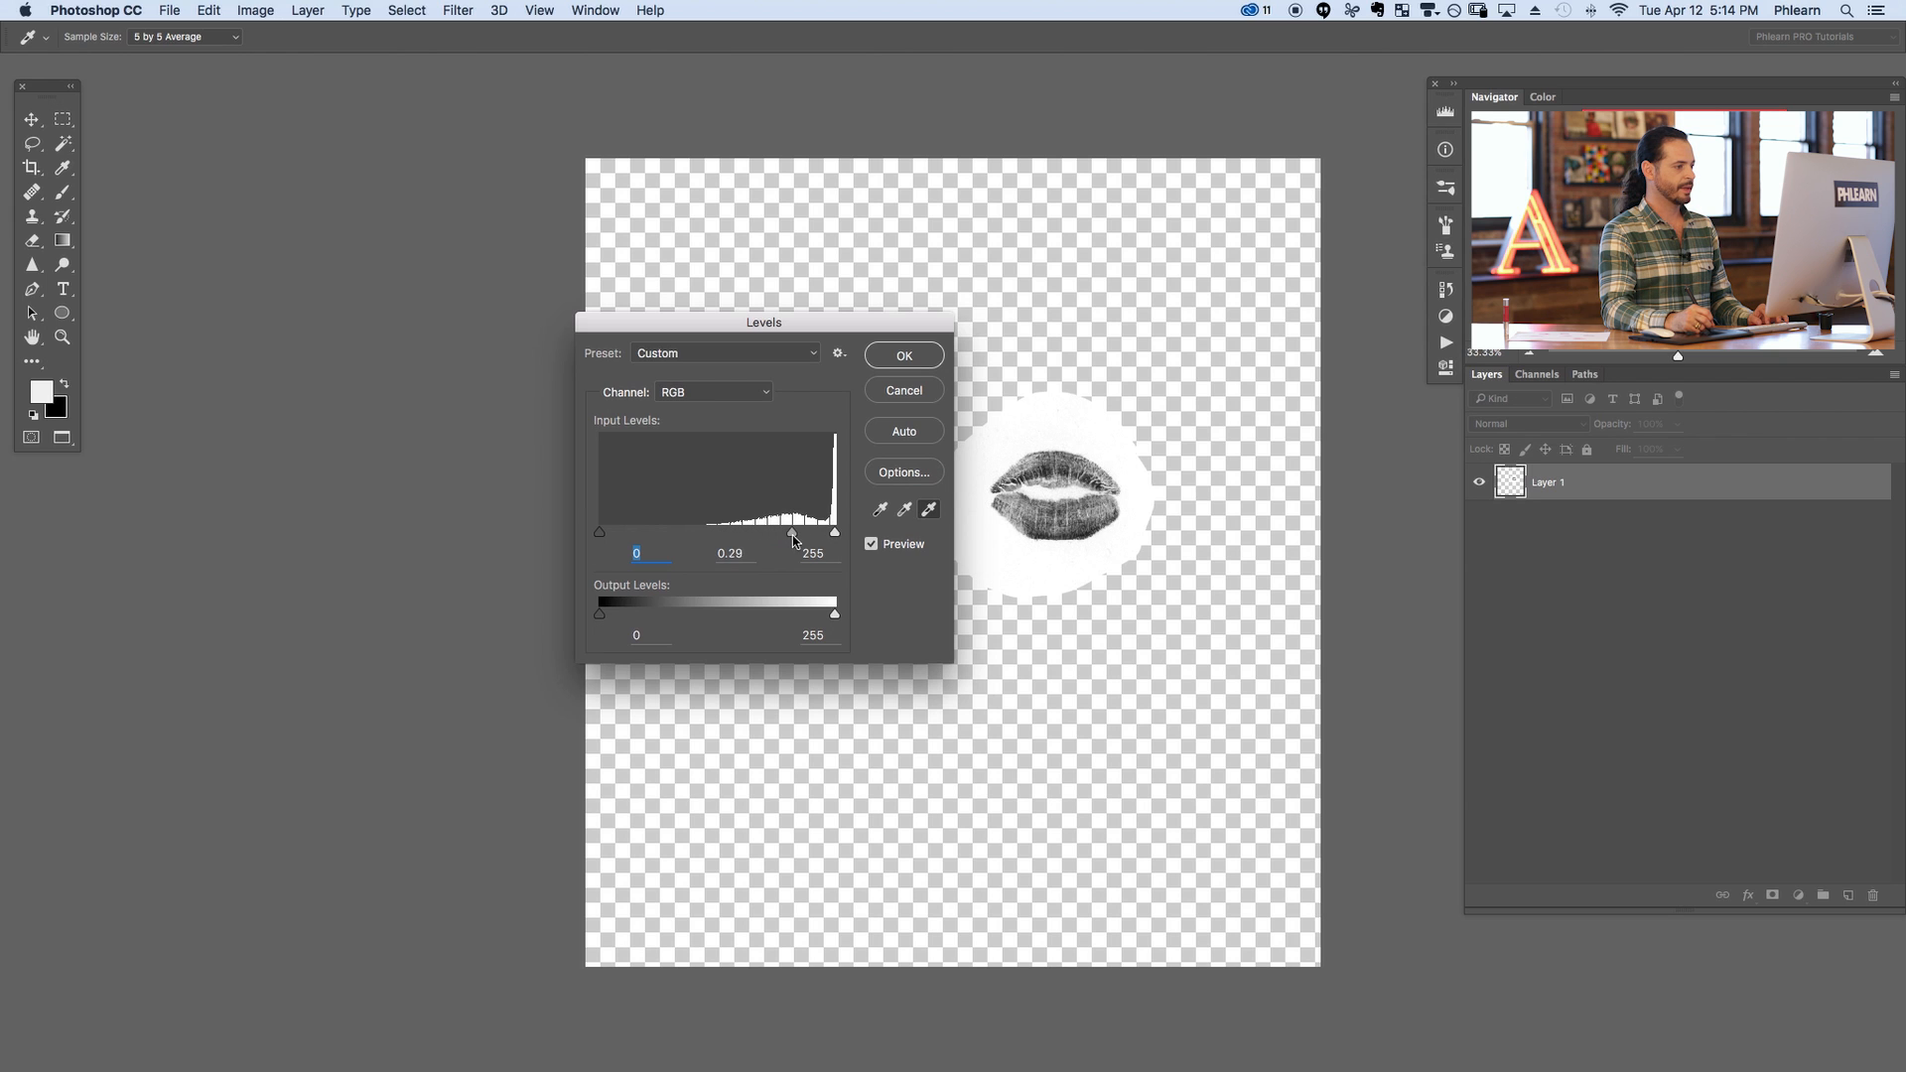
pyautogui.moveTo(800, 541); pyautogui.dragTo(794, 539)
pyautogui.click(904, 359)
# Zoom in and centre the lips print in view with the Clone Stamp ready
pyautogui.press('s')
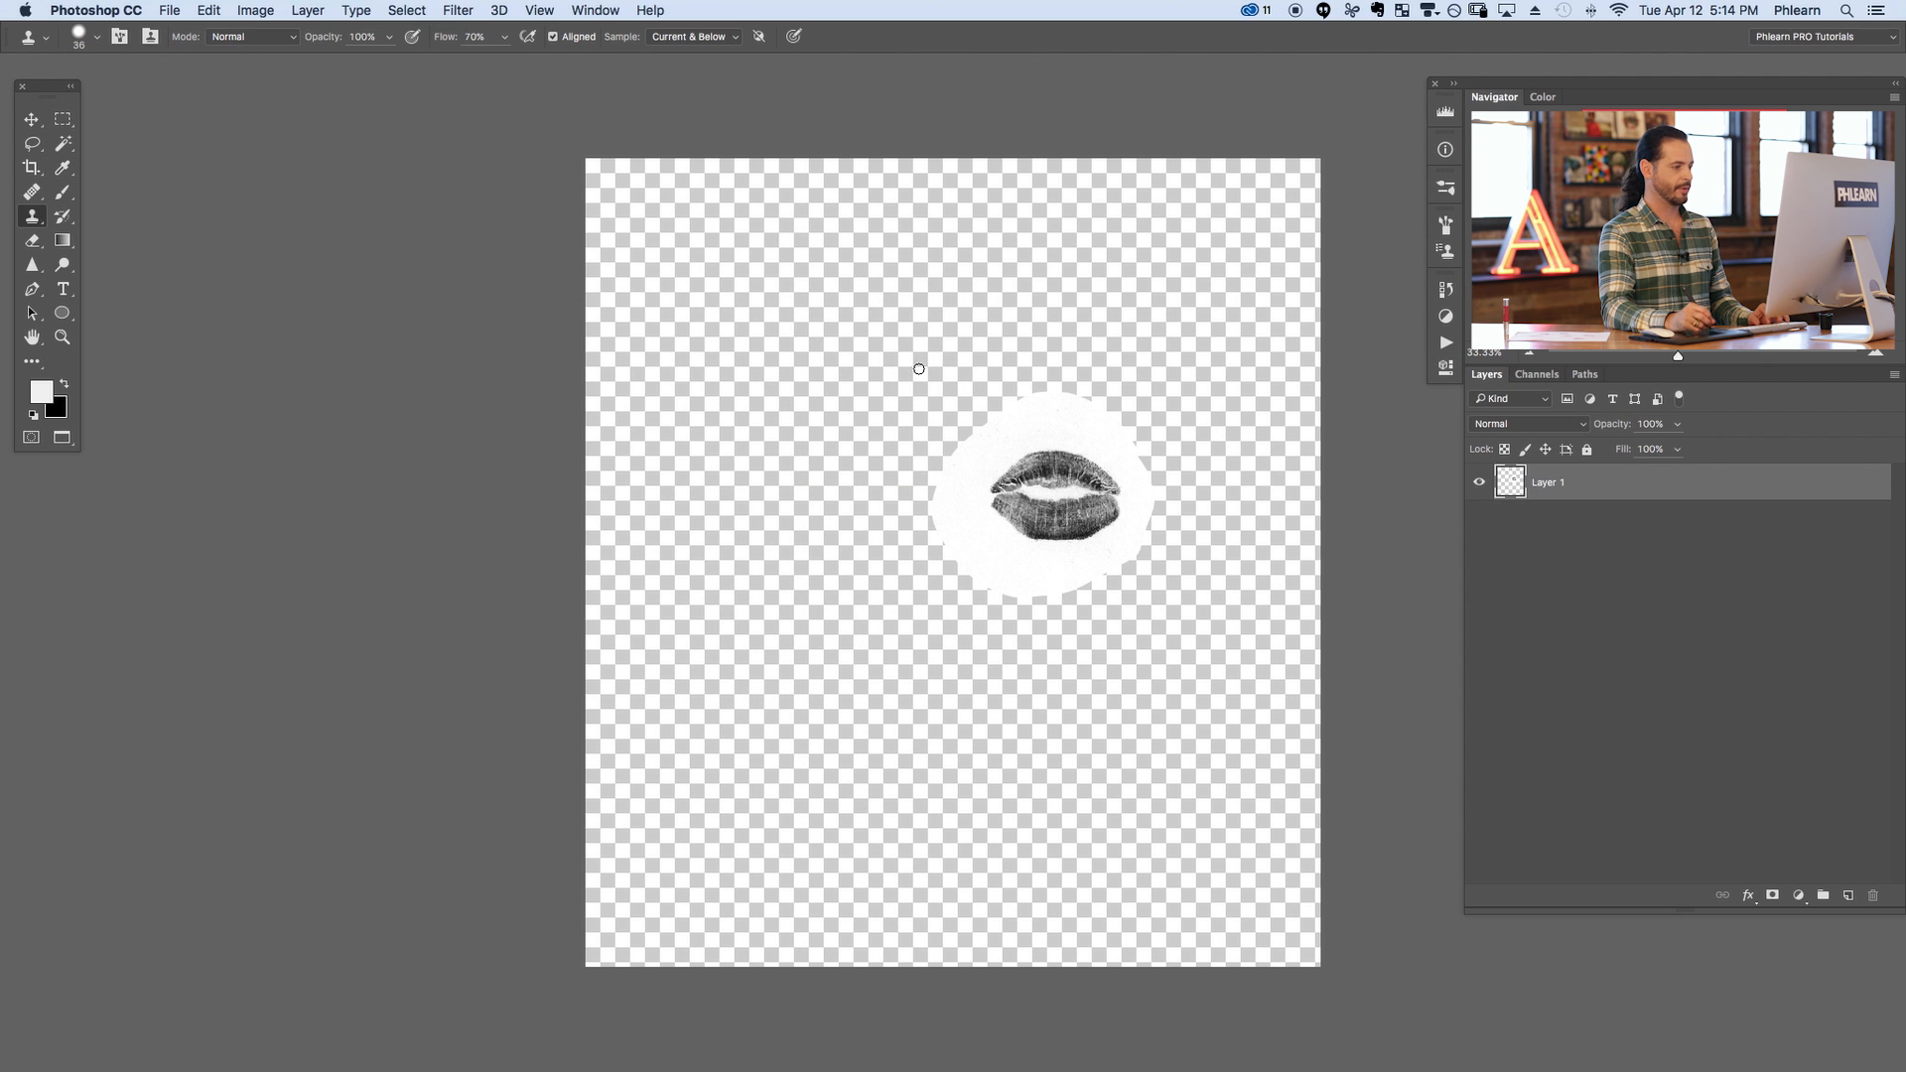
pyautogui.hotkey('ctrl', '+')
pyautogui.hotkey('ctrl', '+')
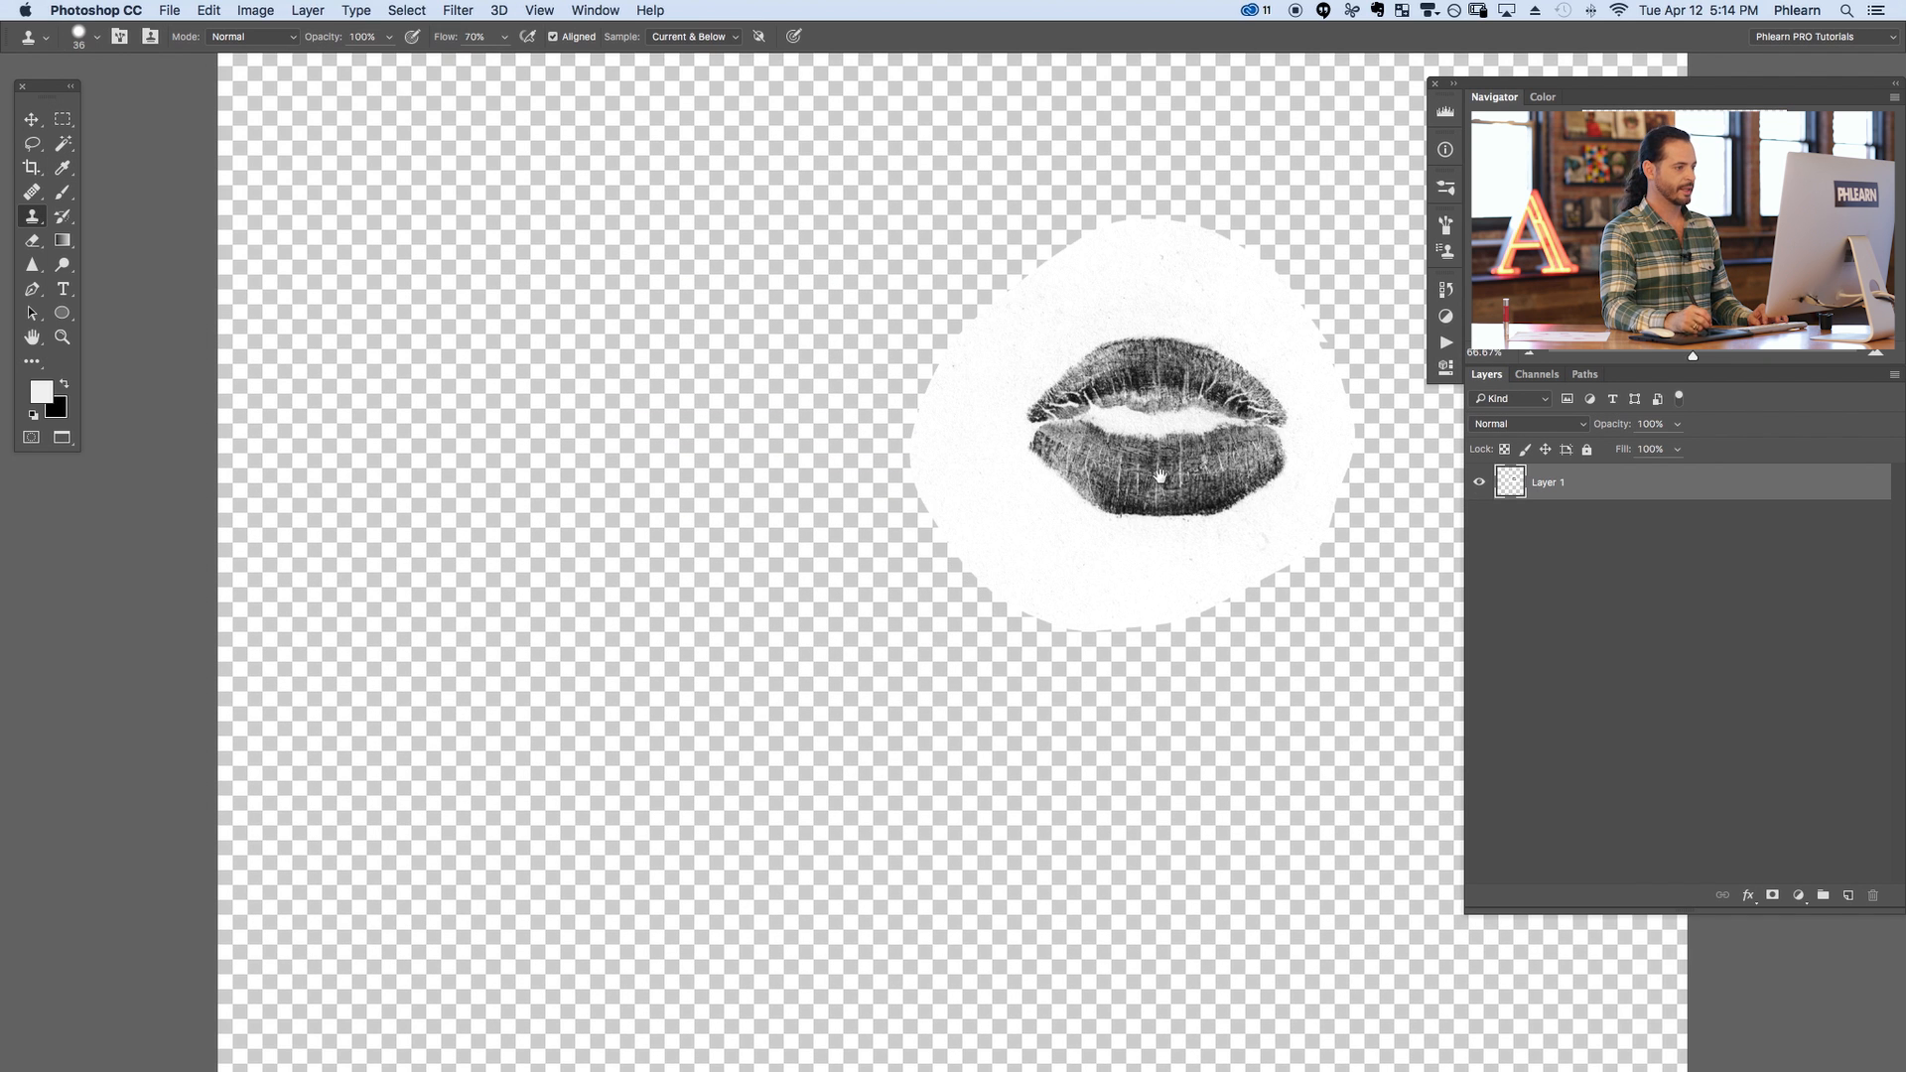
pyautogui.moveTo(1161, 475); pyautogui.dragTo(1028, 541)
pyautogui.hotkey('ctrl', '+')
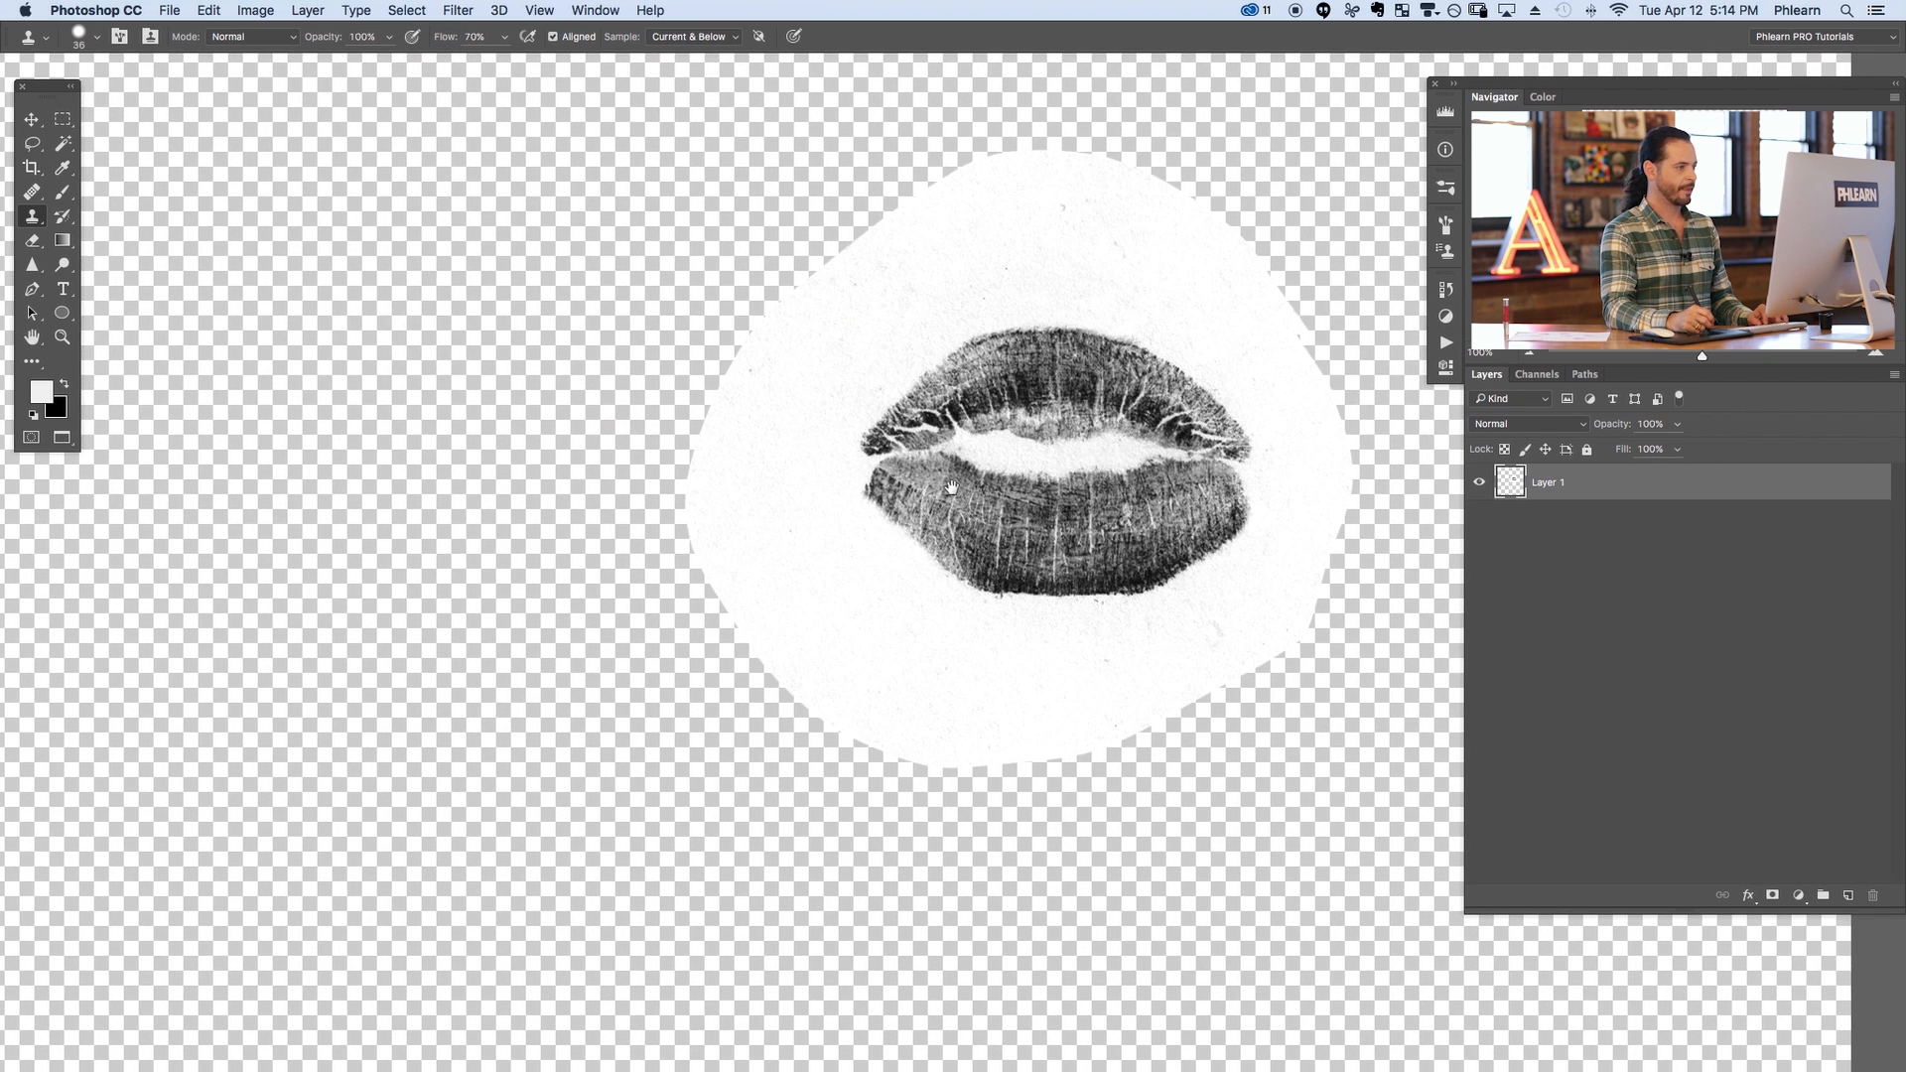
pyautogui.moveTo(951, 490); pyautogui.dragTo(859, 556)
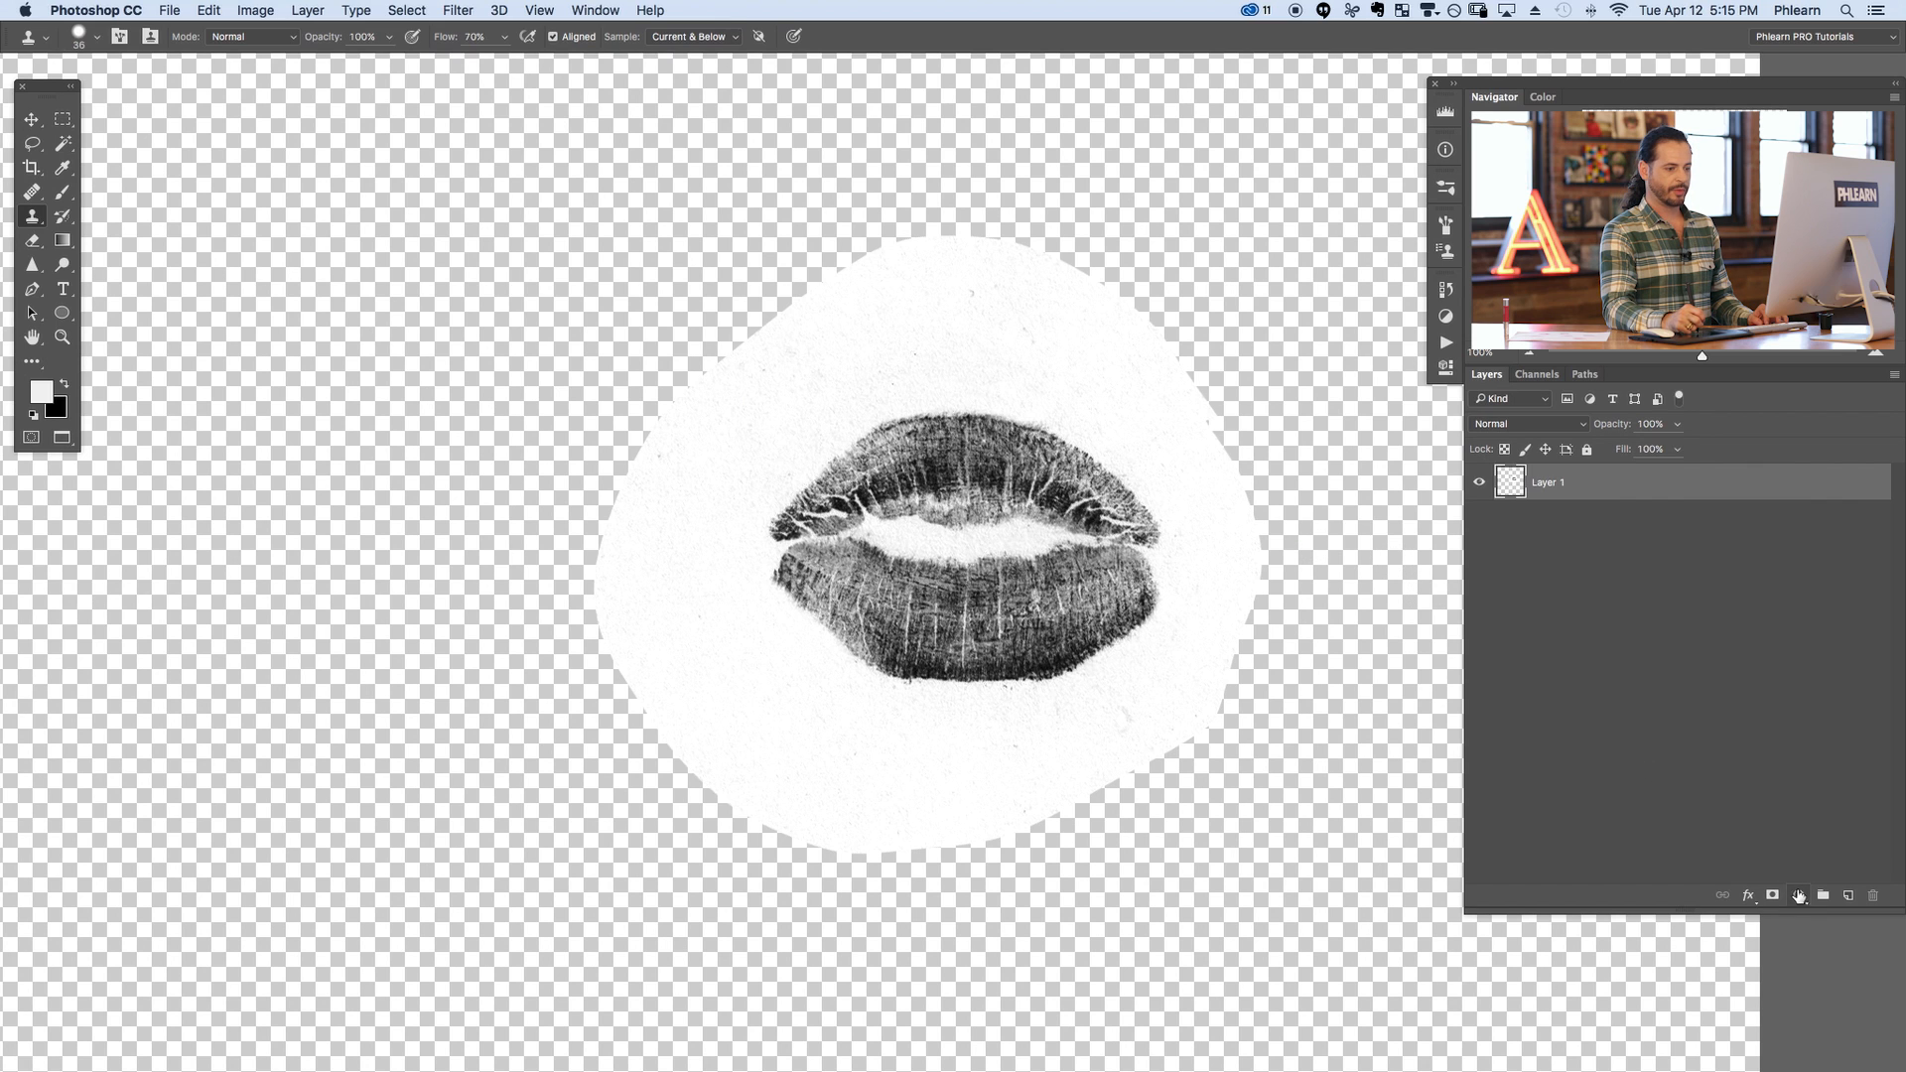
# Add a near-white Solid Color fill layer
pyautogui.click(1797, 895)
pyautogui.click(1800, 915)
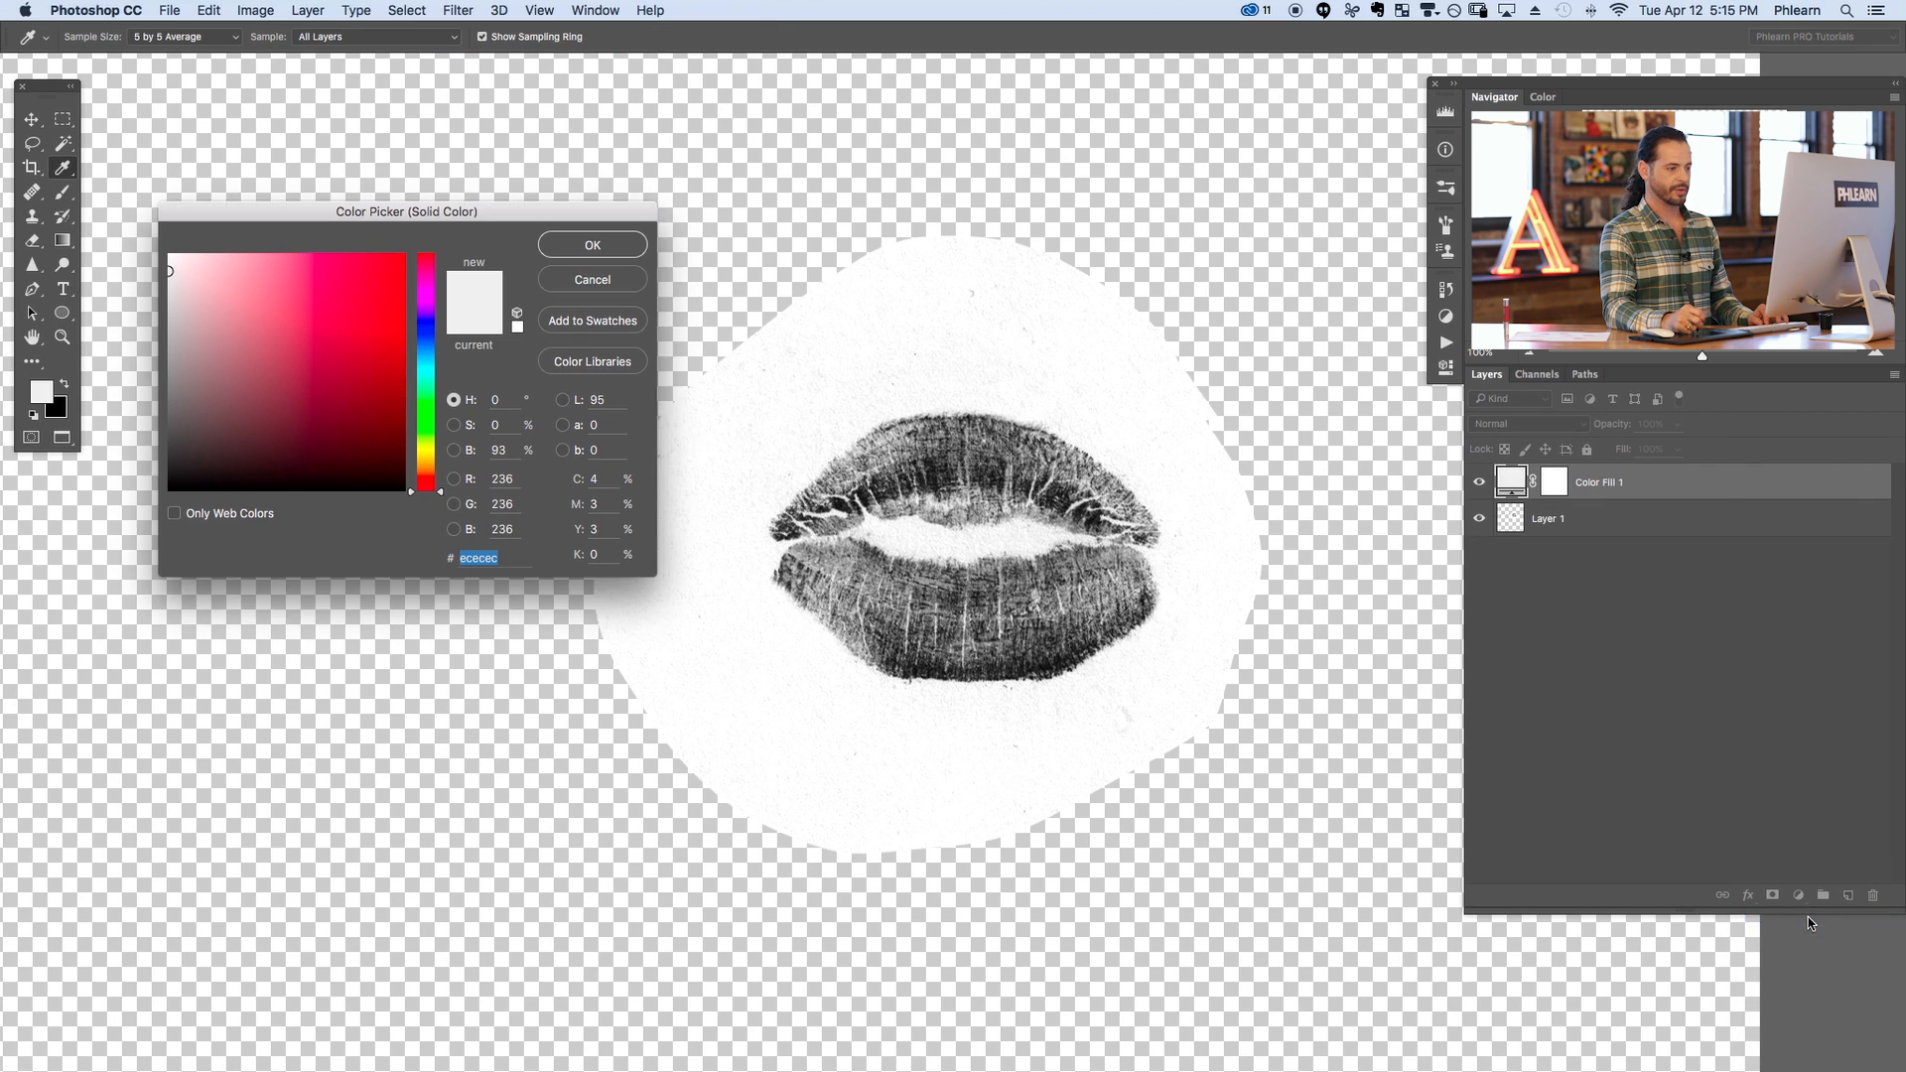
pyautogui.click(554, 247)
pyautogui.press('s')
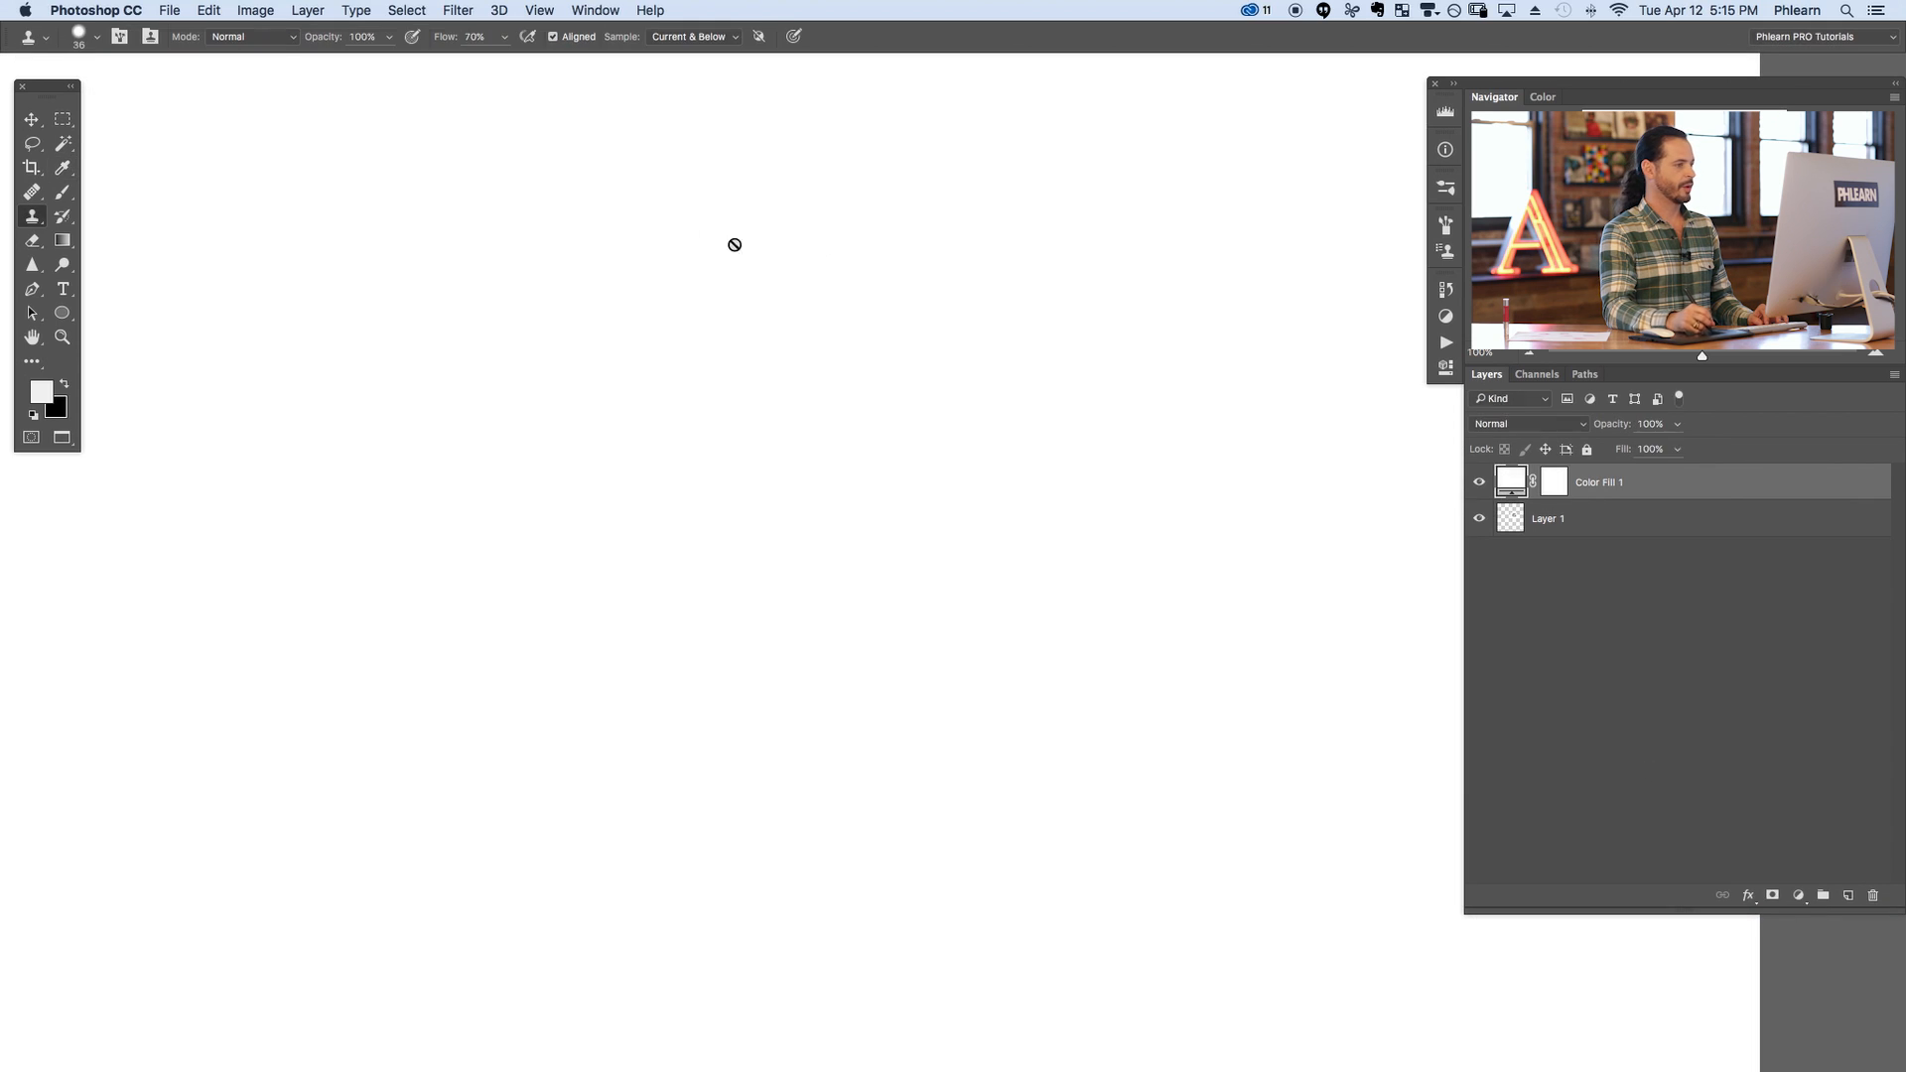
# Move Color Fill 1 below Layer 1 and toggle the kiss layer to check the opaque backdrop
pyautogui.click(1479, 485)
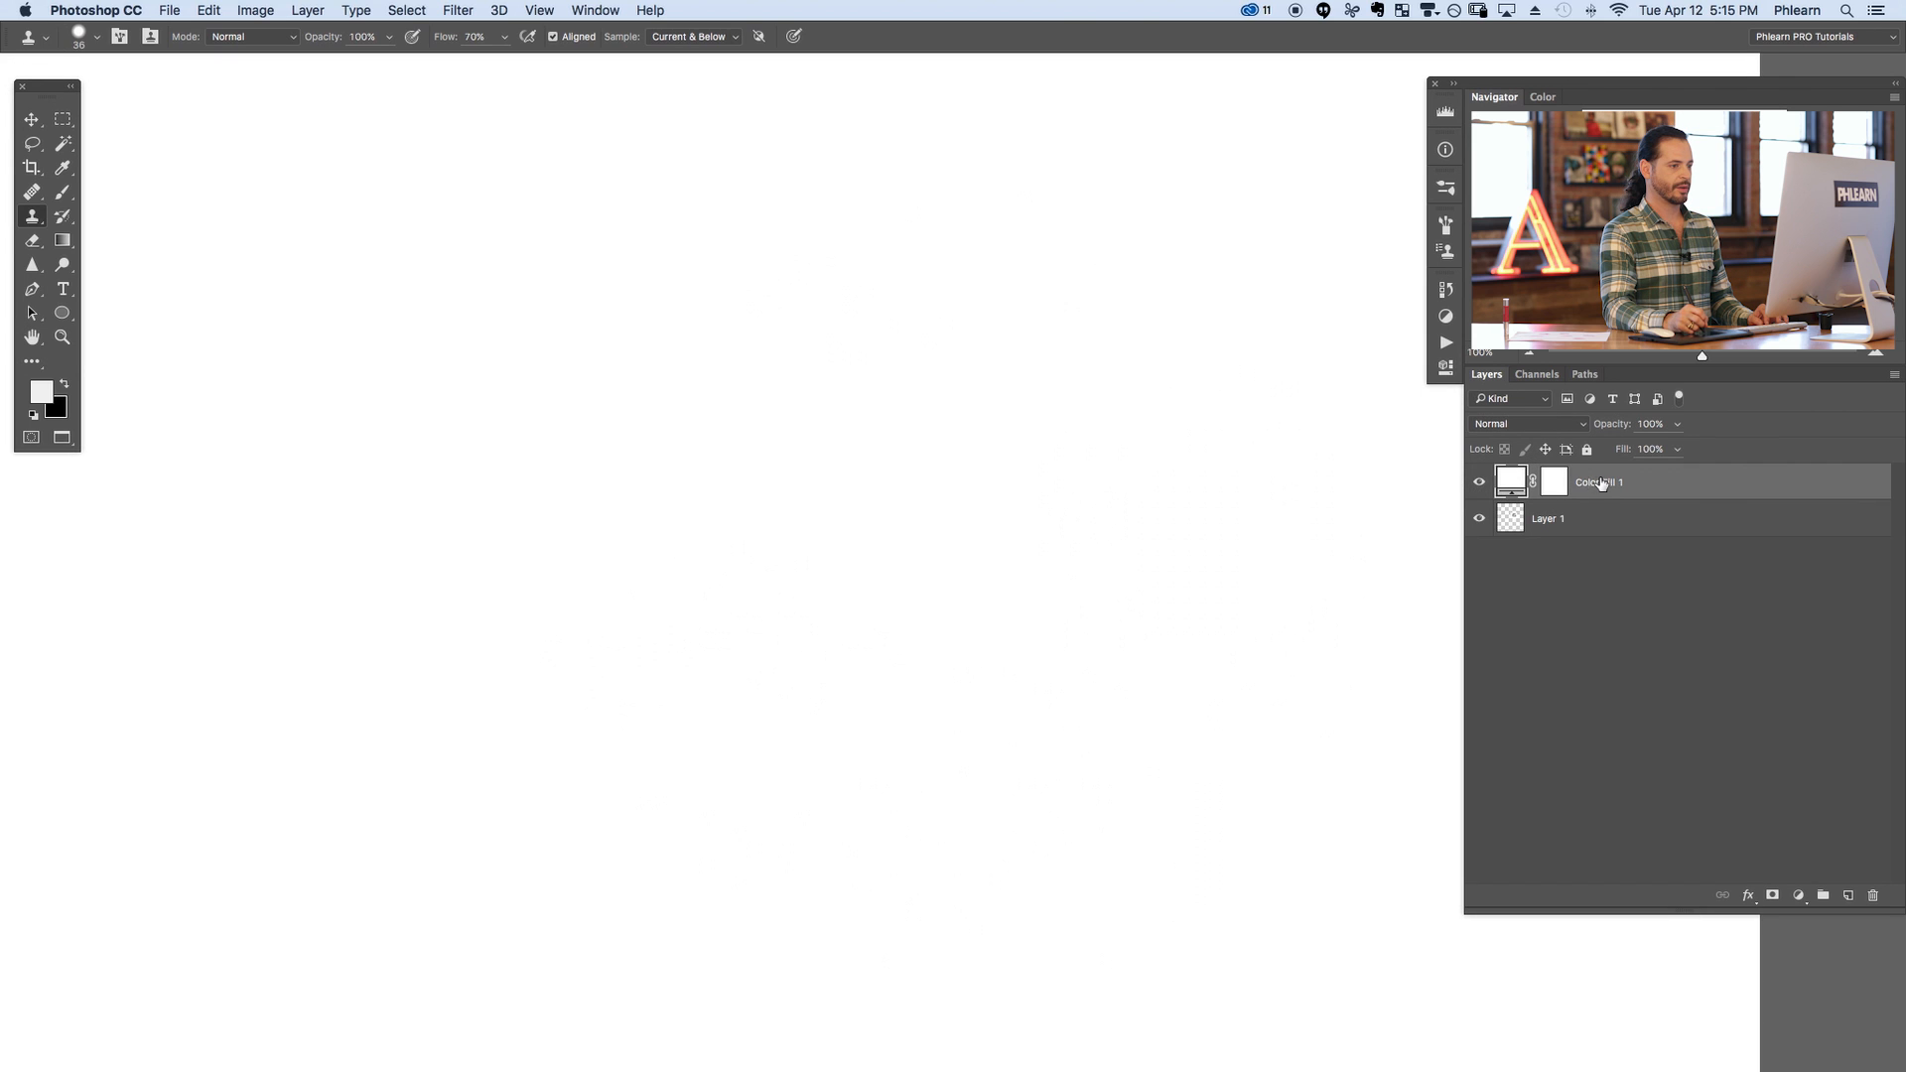
pyautogui.moveTo(1602, 485); pyautogui.dragTo(1598, 536)
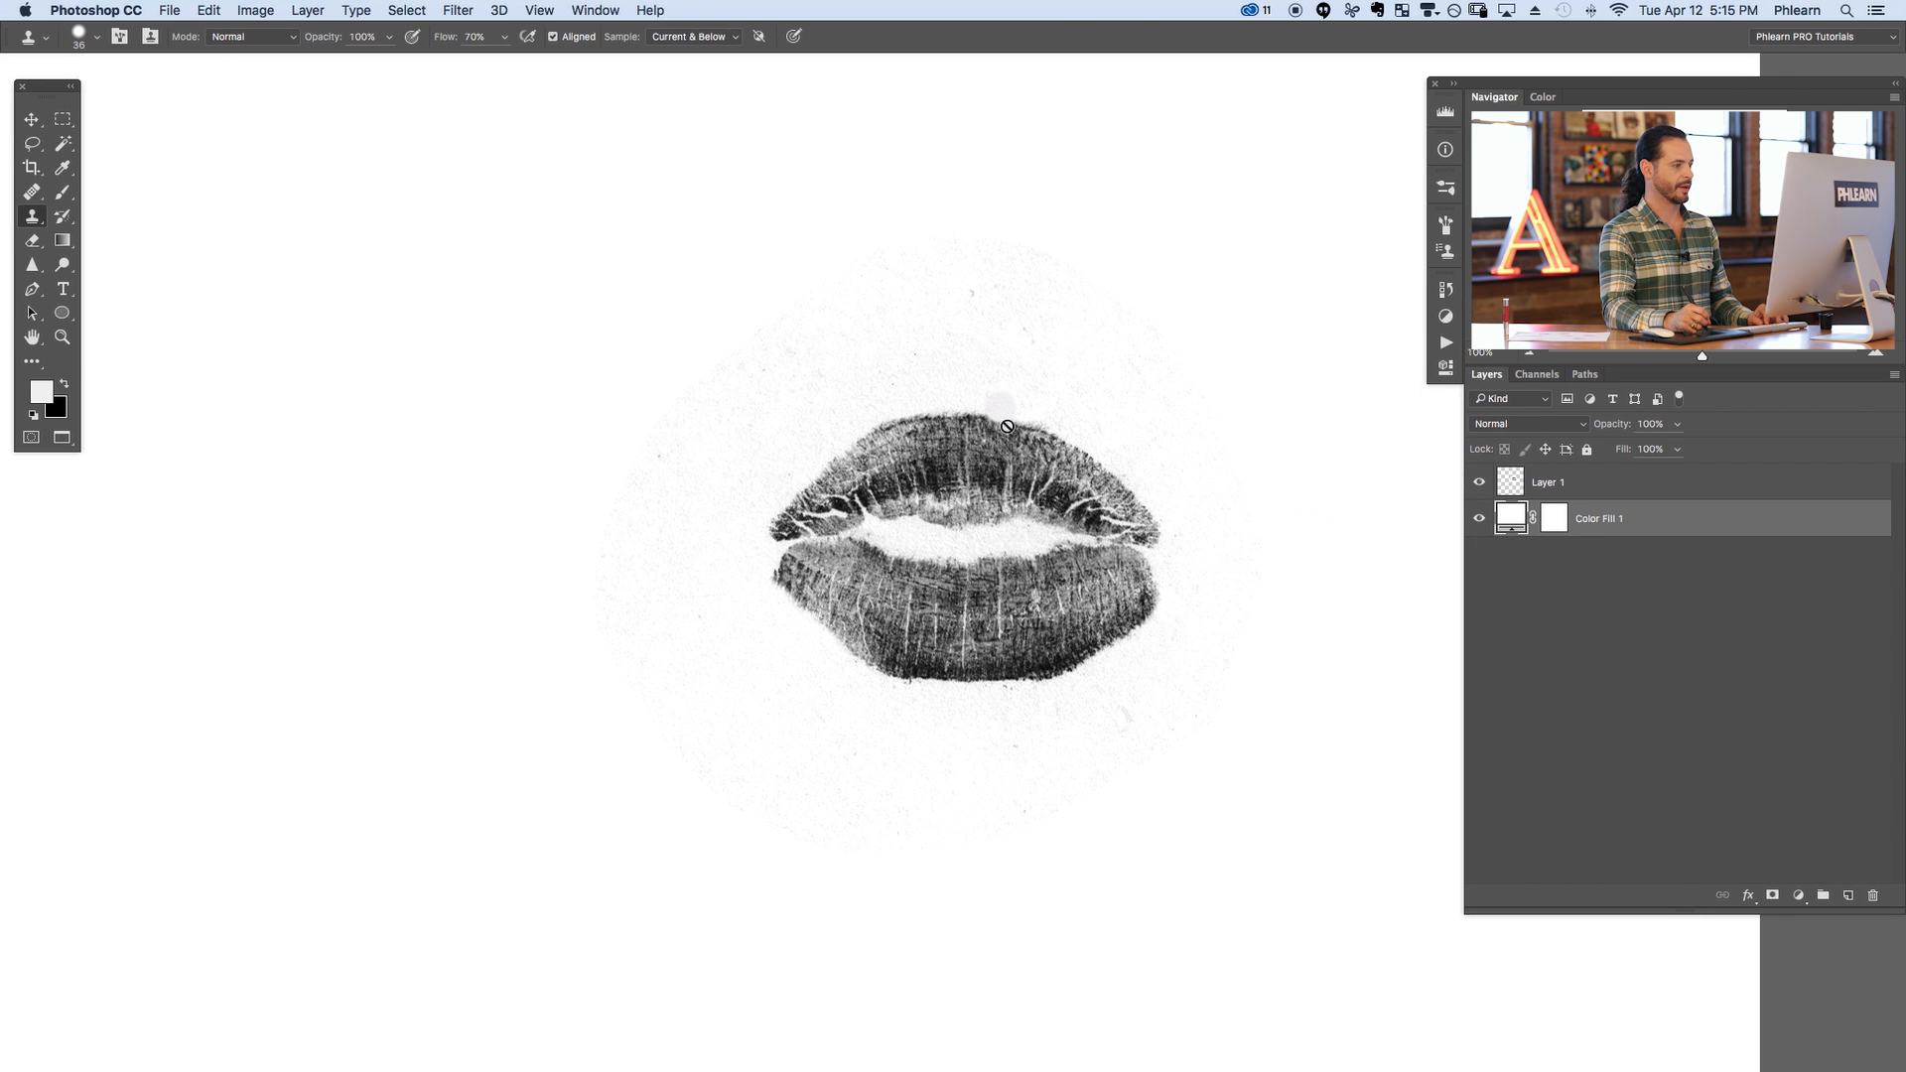
pyautogui.click(1479, 484)
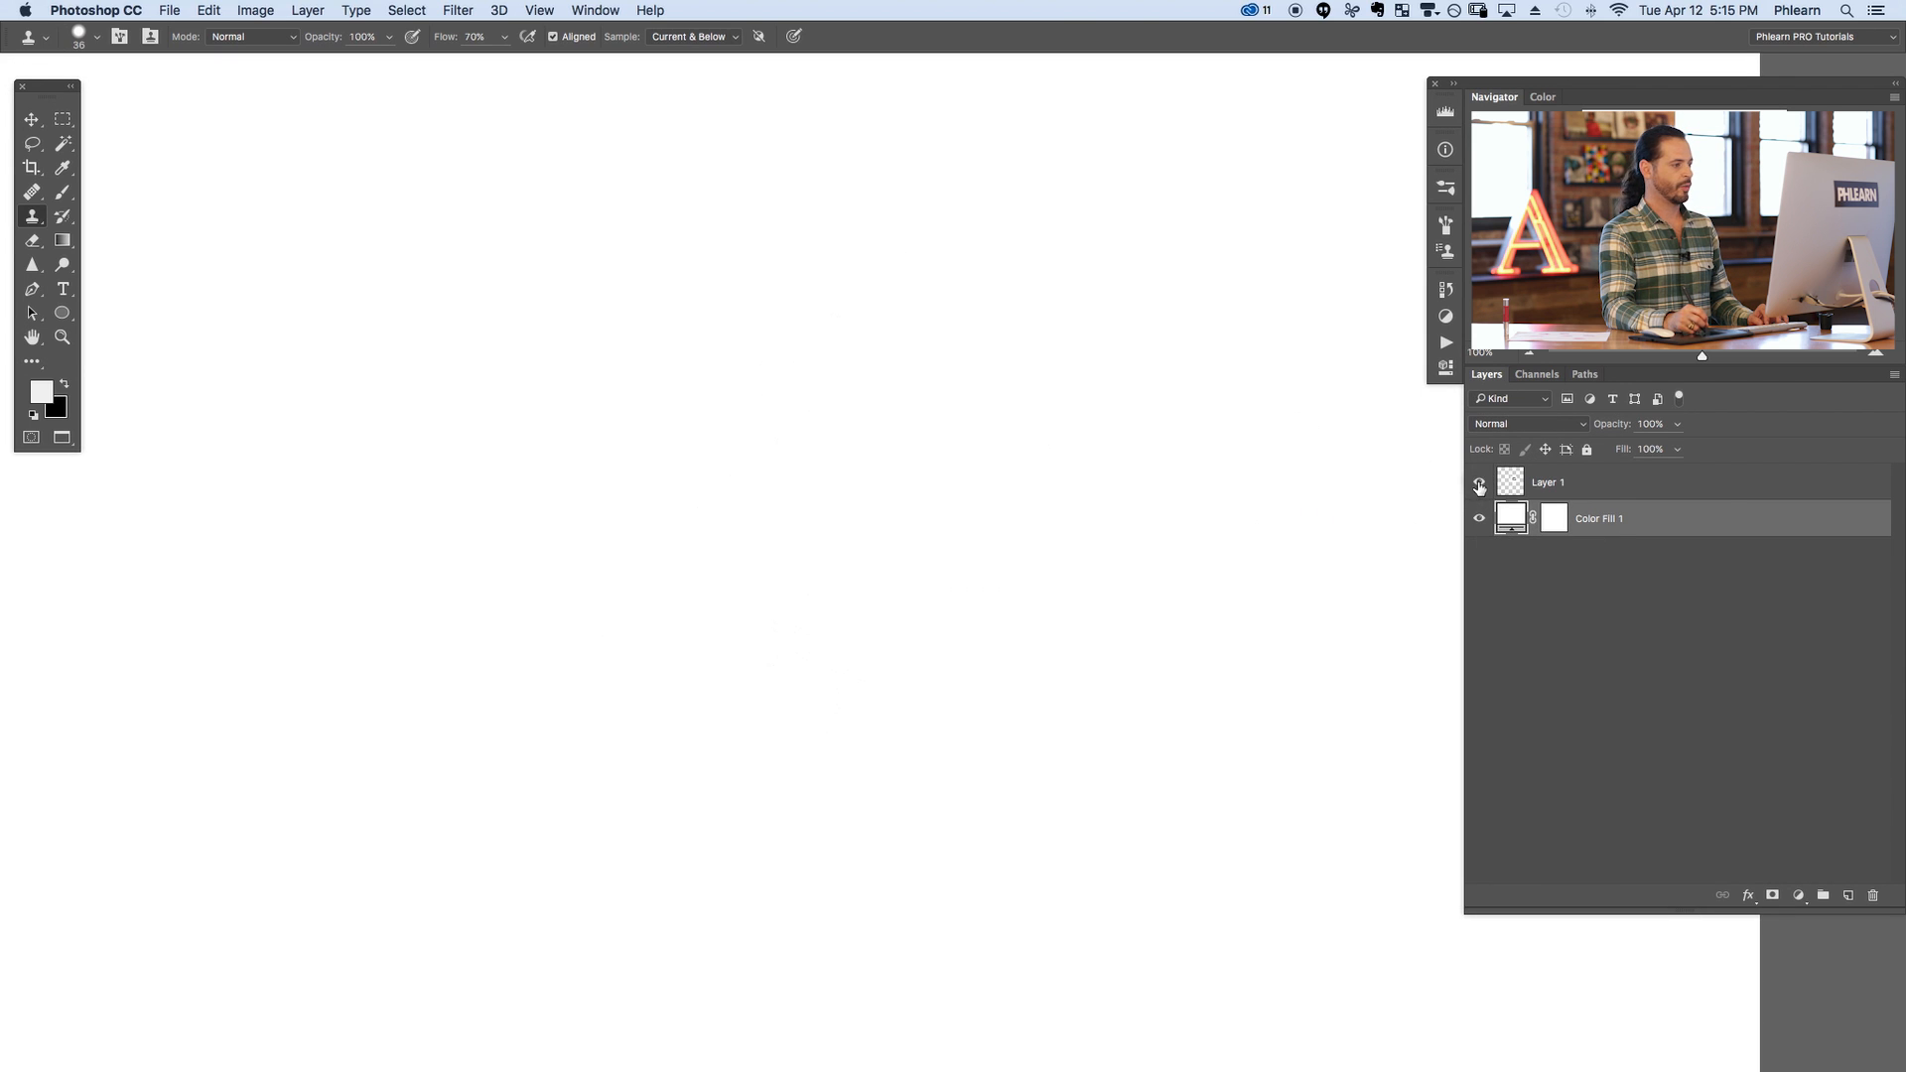
pyautogui.click(1478, 484)
pyautogui.press('super+equal')
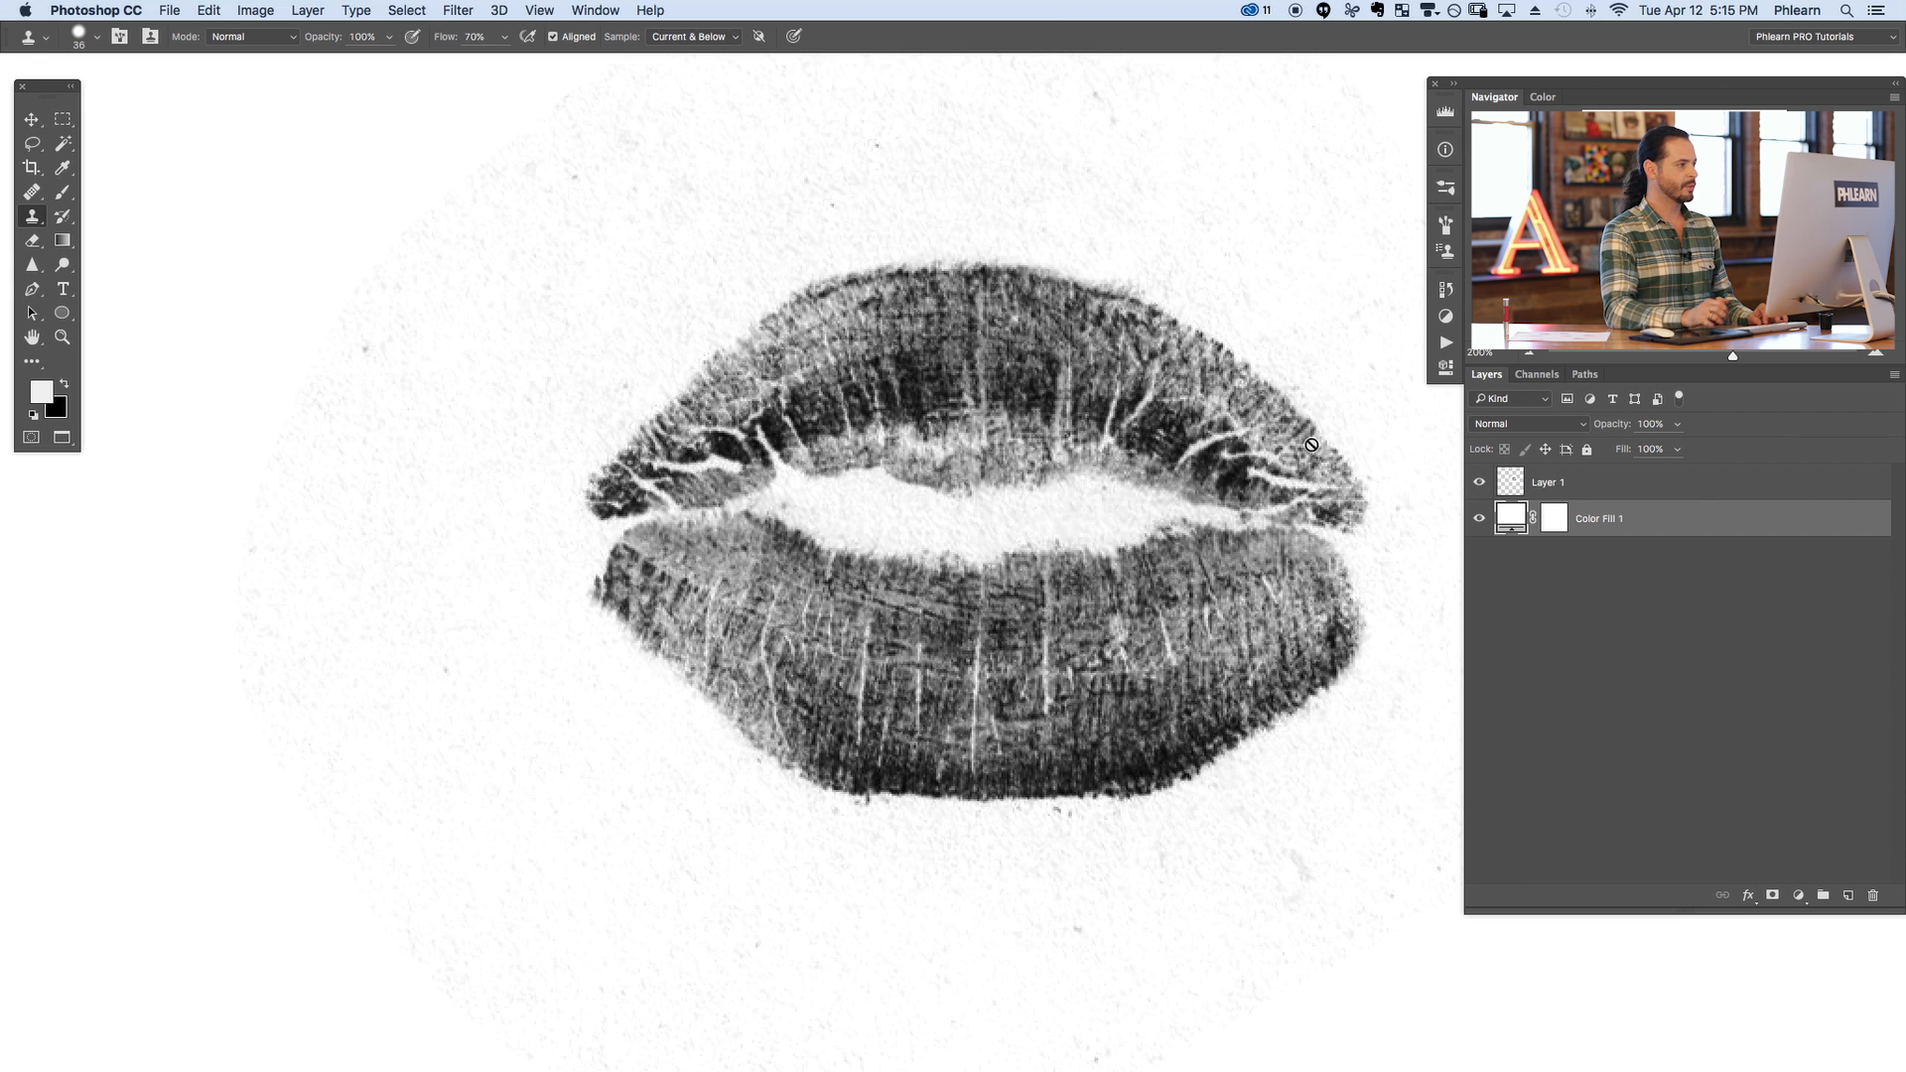
pyautogui.moveTo(806, 463); pyautogui.dragTo(936, 608)
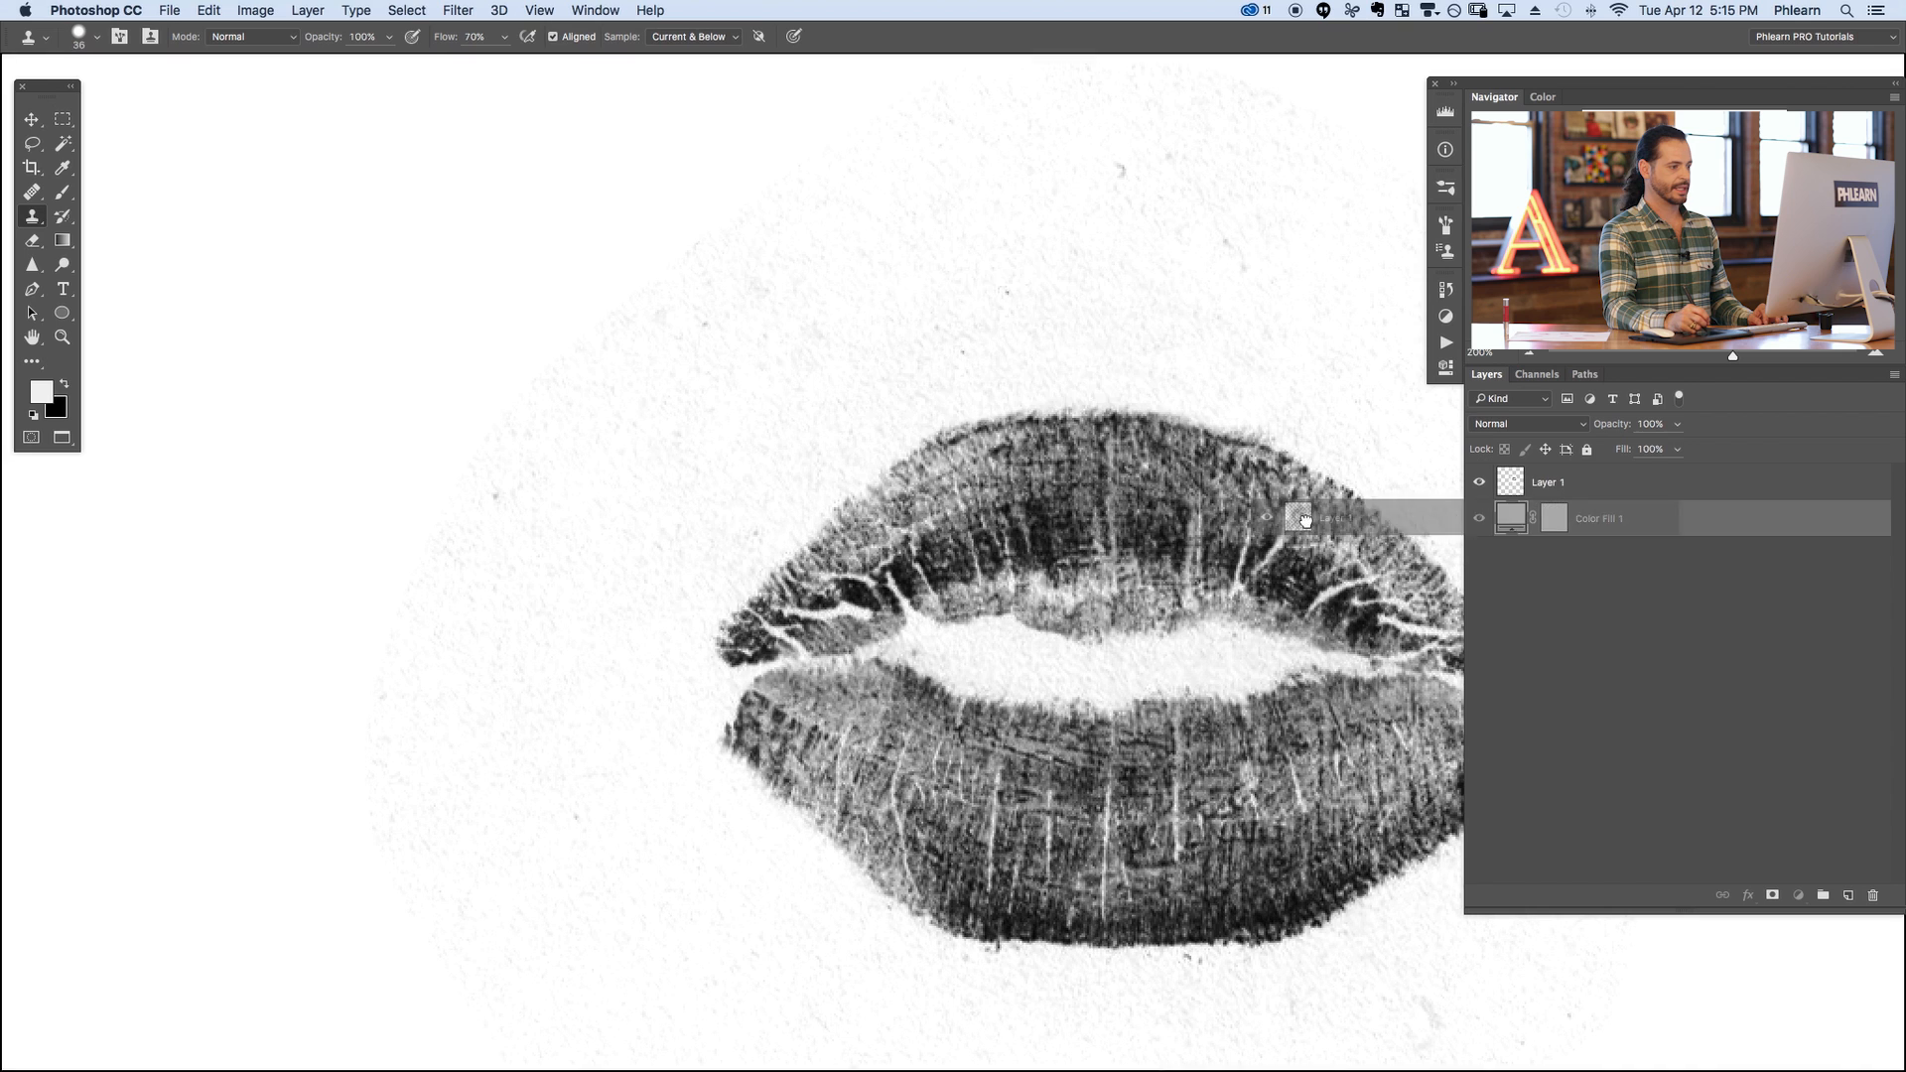
# Select Layer 1, dismiss the alert and give the kiss layer a layer mask
pyautogui.moveTo(1555, 487); pyautogui.dragTo(1293, 516)
pyautogui.press('Return')
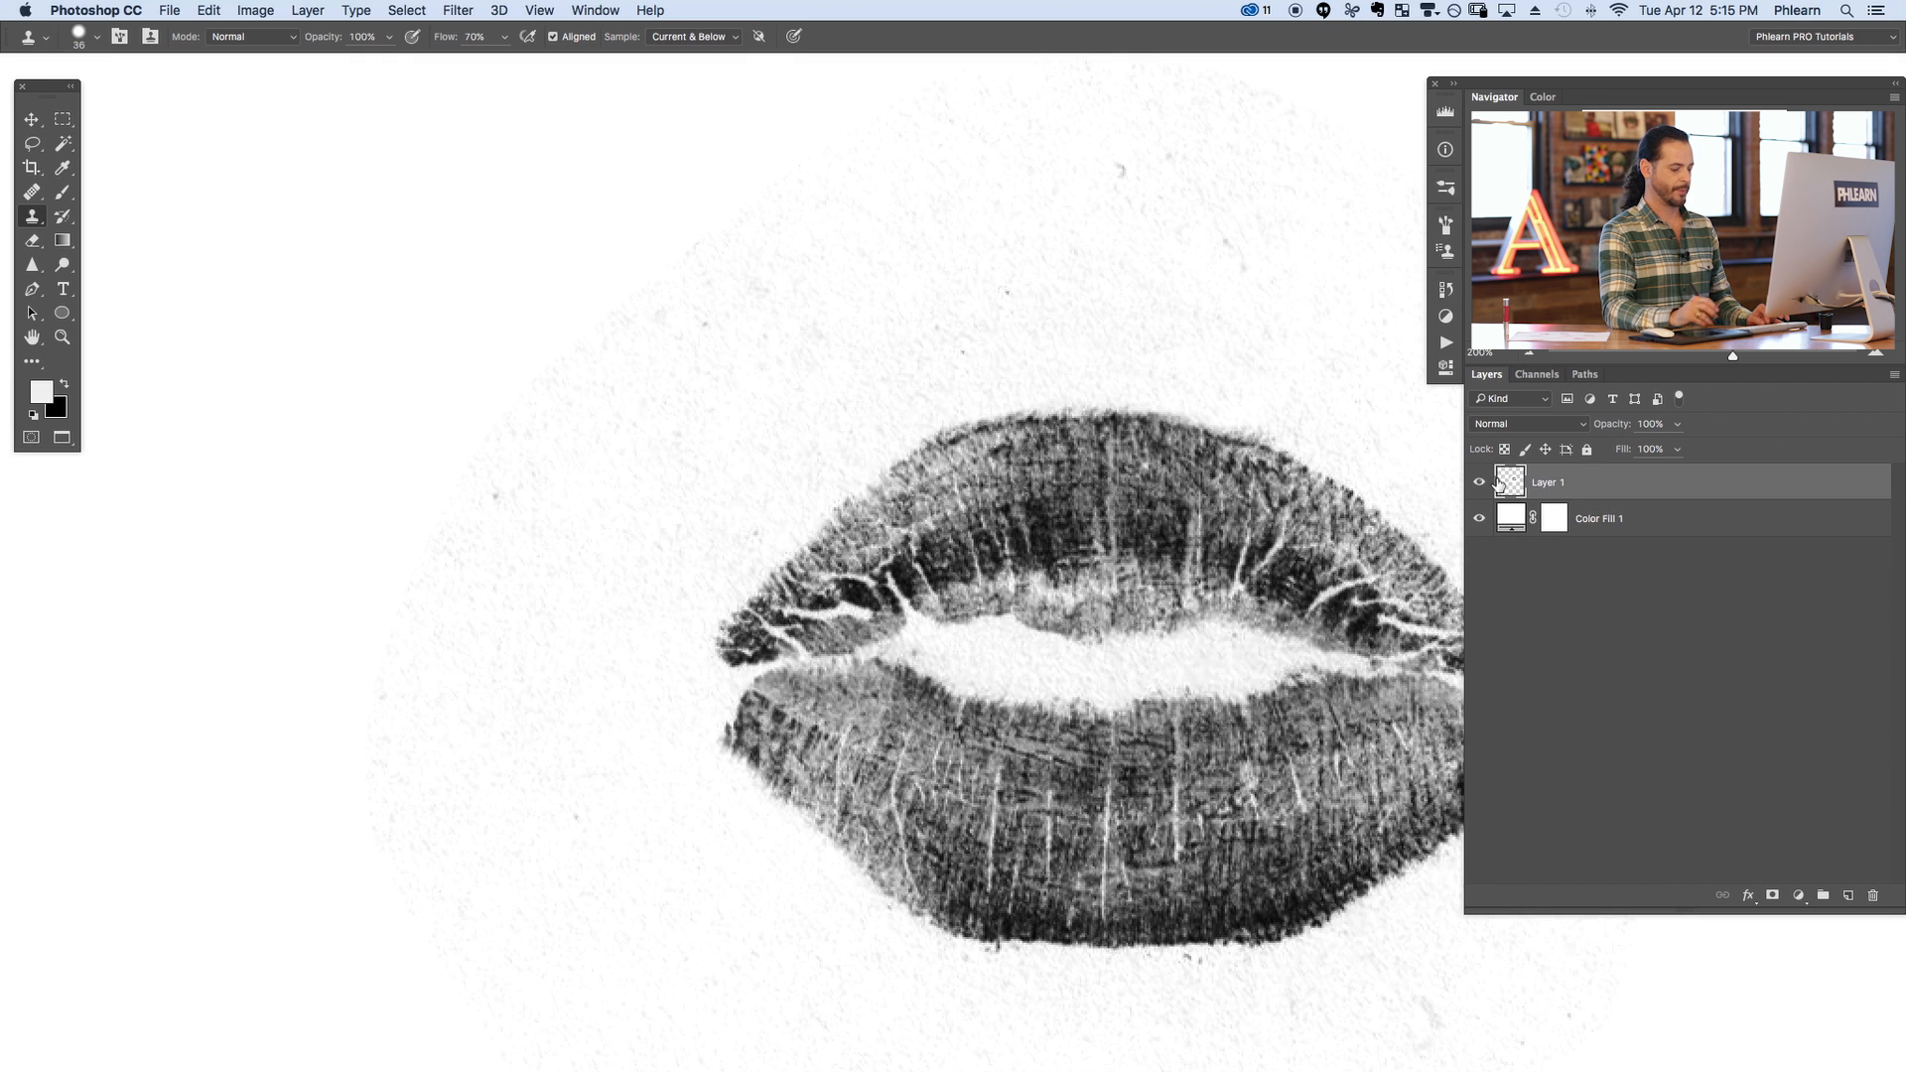
pyautogui.hotkey('ctrl', '-')
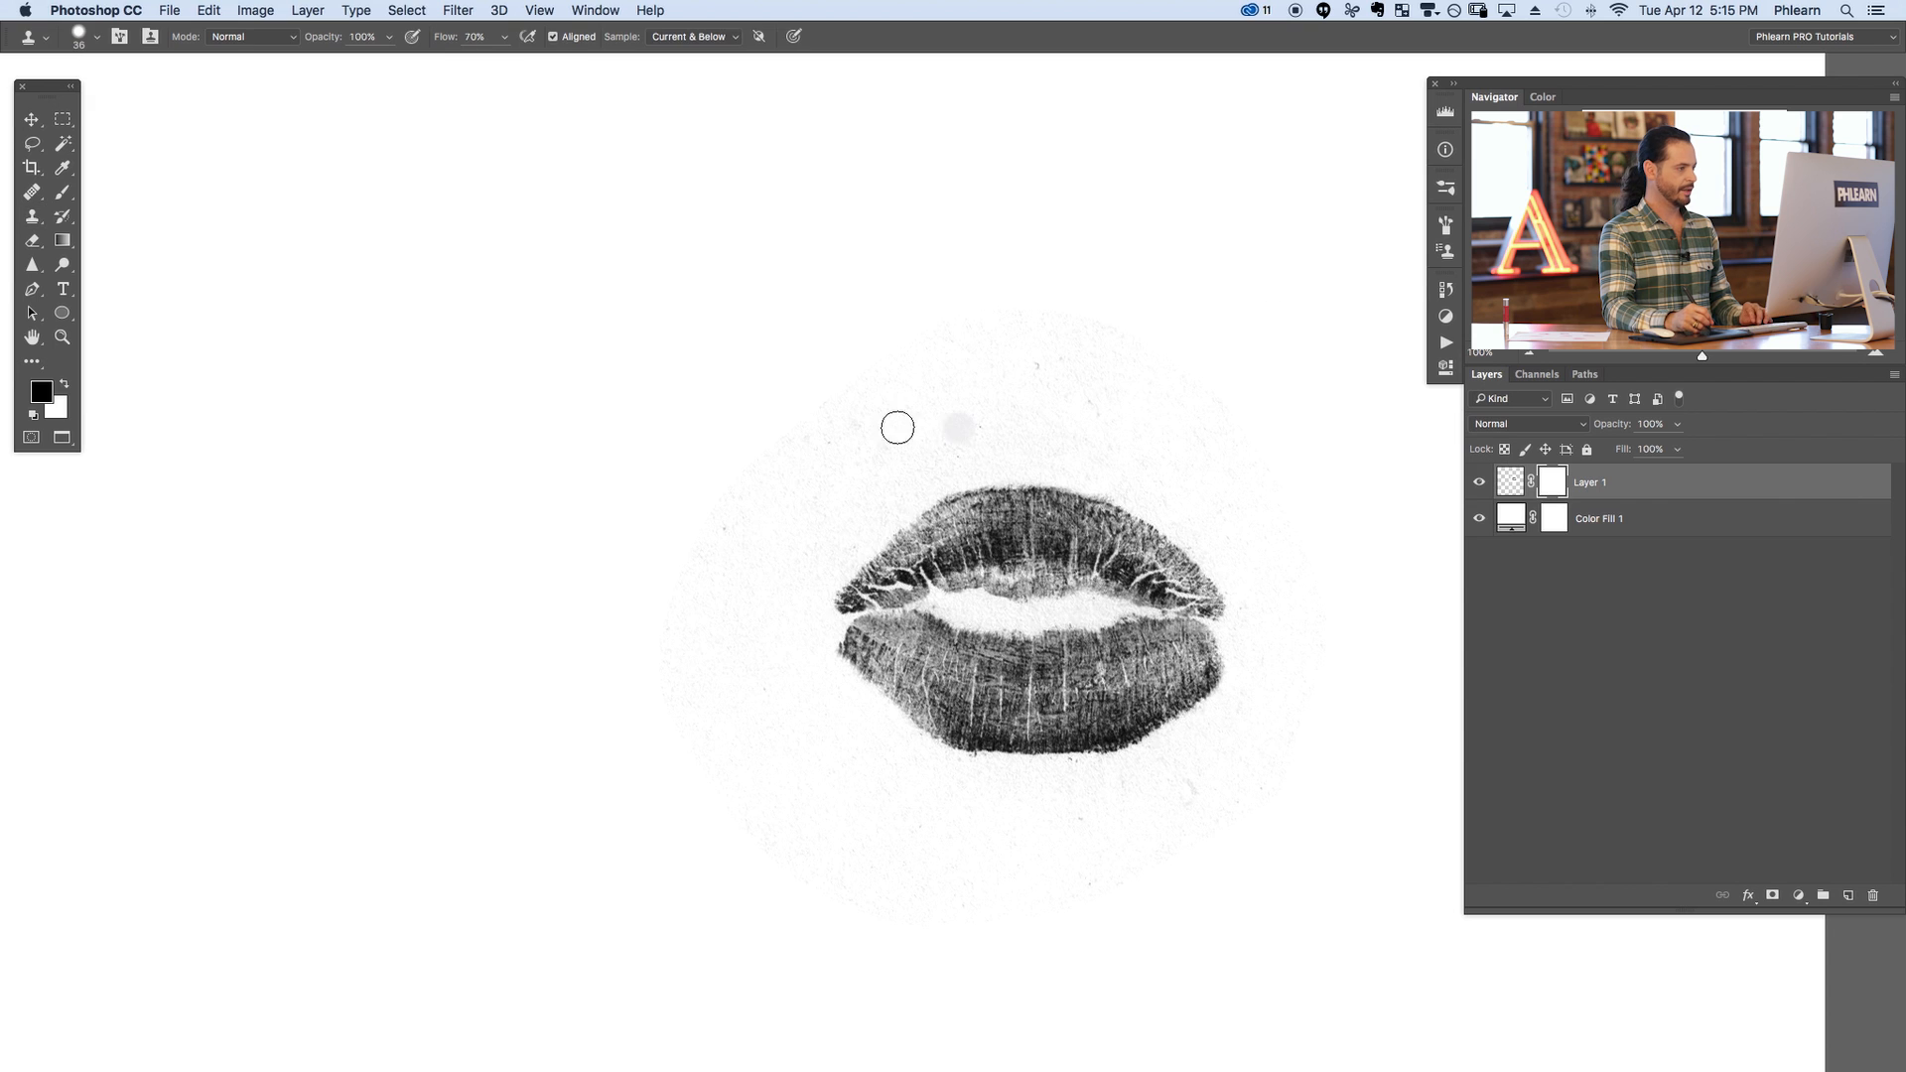
pyautogui.press('b')
# Pick the soft round brush, reset colours to black, and size it to 65 px for masking
pyautogui.rightClick(883, 396)
pyautogui.click(942, 554)
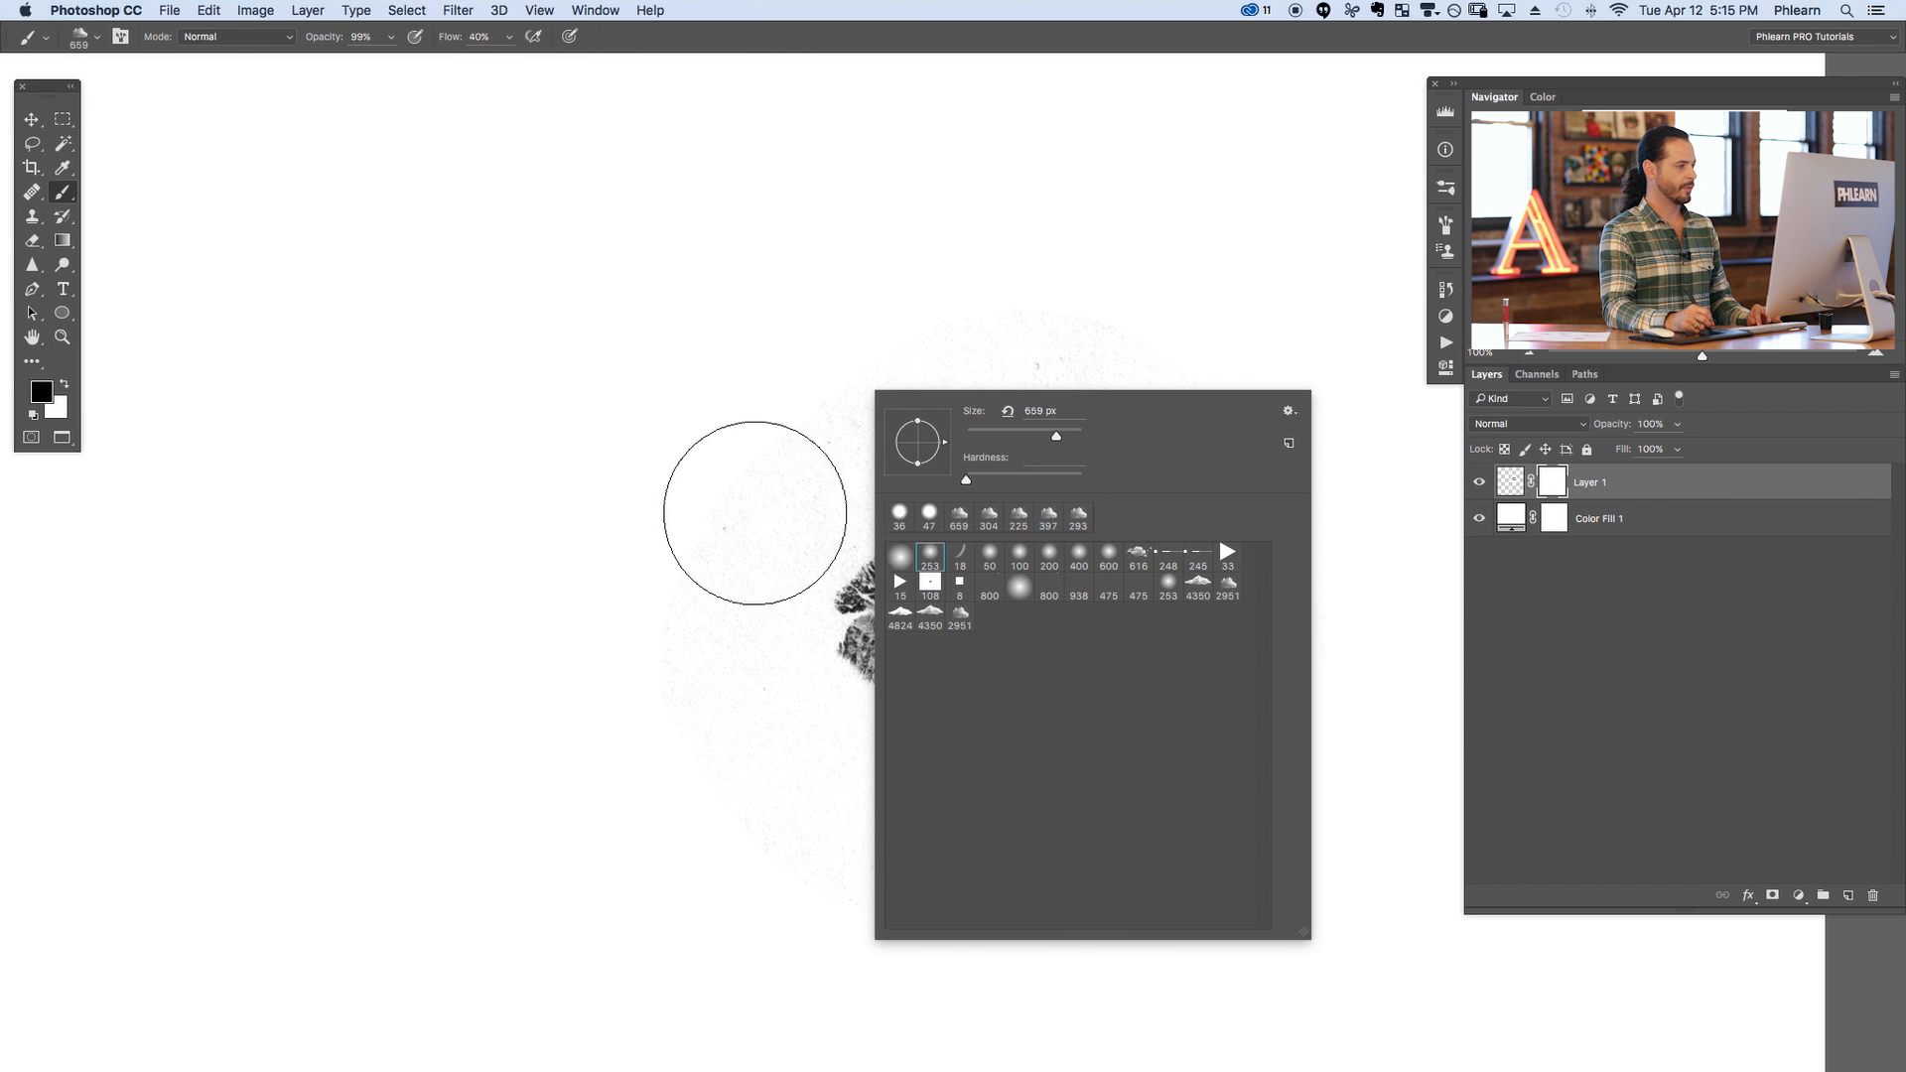
pyautogui.press('Return')
pyautogui.press('x')
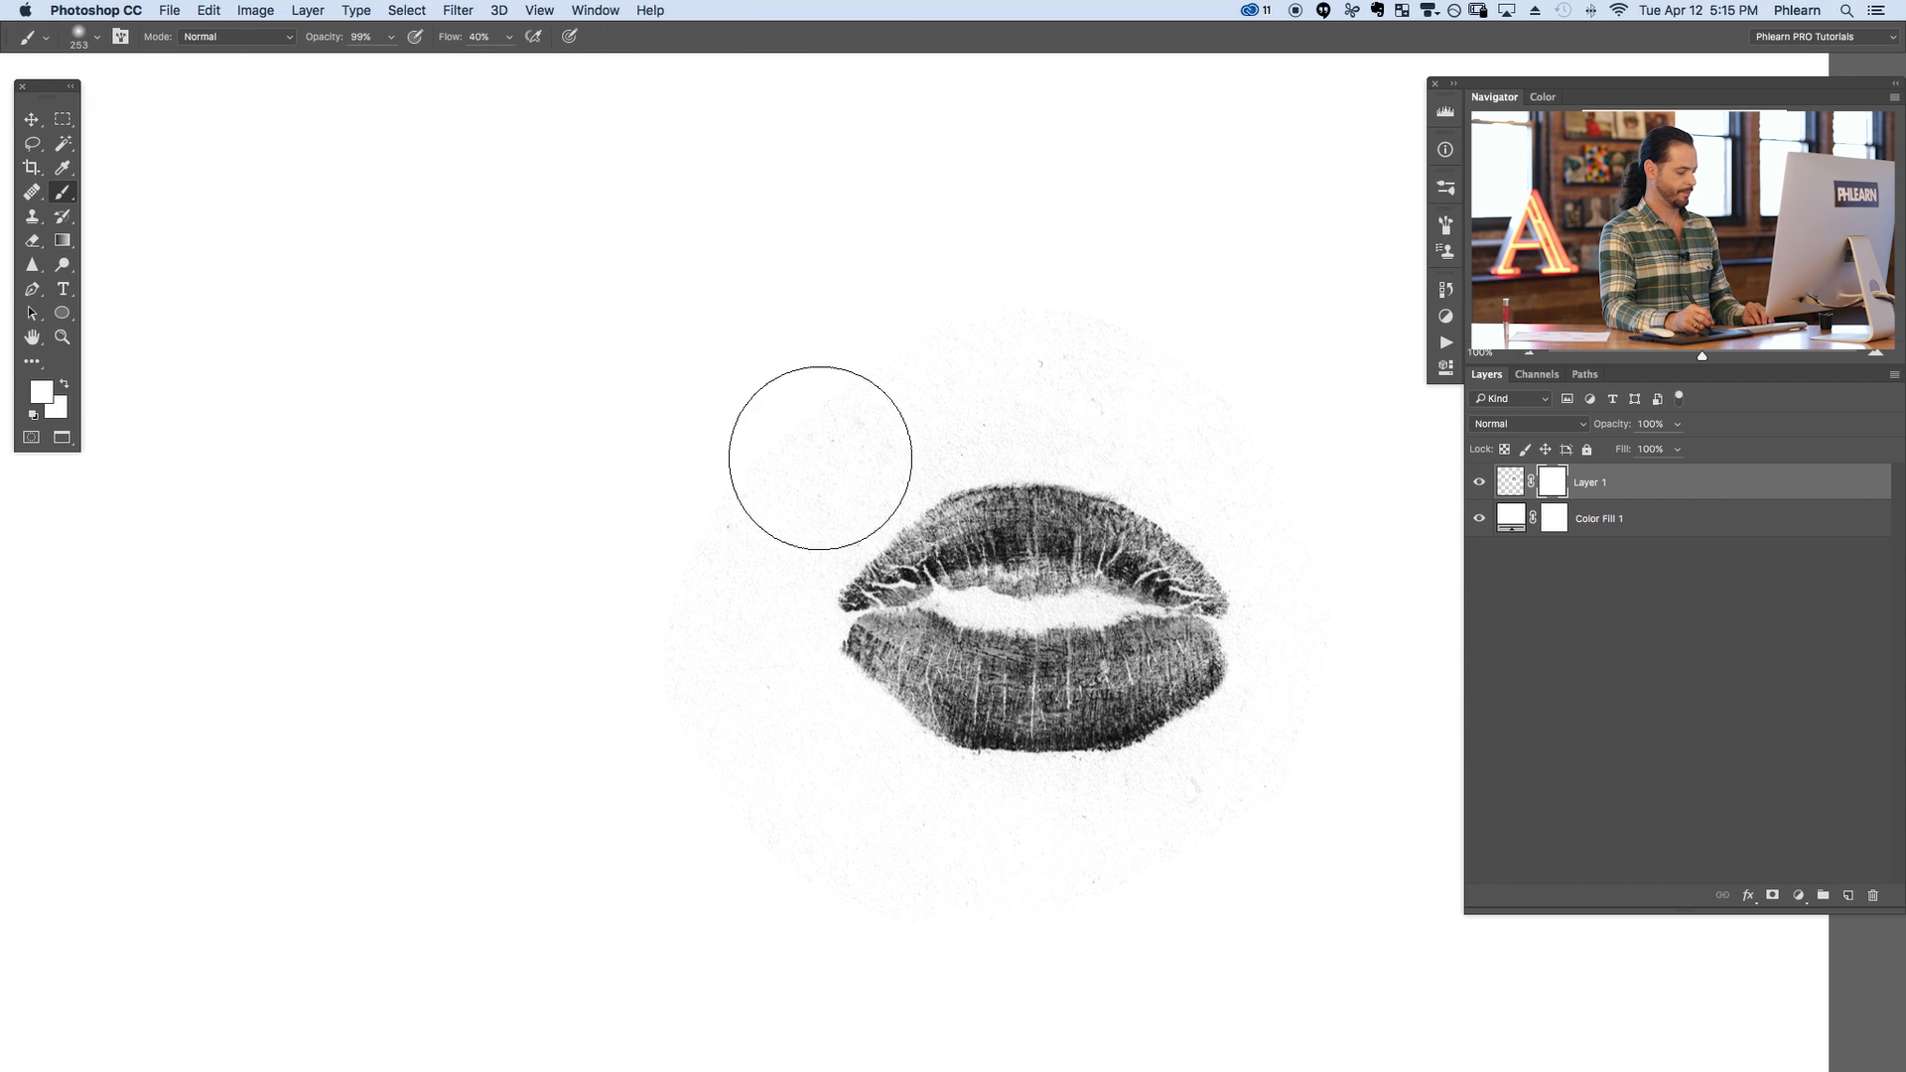
pyautogui.press('x')
pyautogui.keyDown('ctrl'); pyautogui.keyDown('alt'); pyautogui.moveTo(885, 397); pyautogui.dragTo(841, 401); pyautogui.keyUp('alt'); pyautogui.keyUp('ctrl')
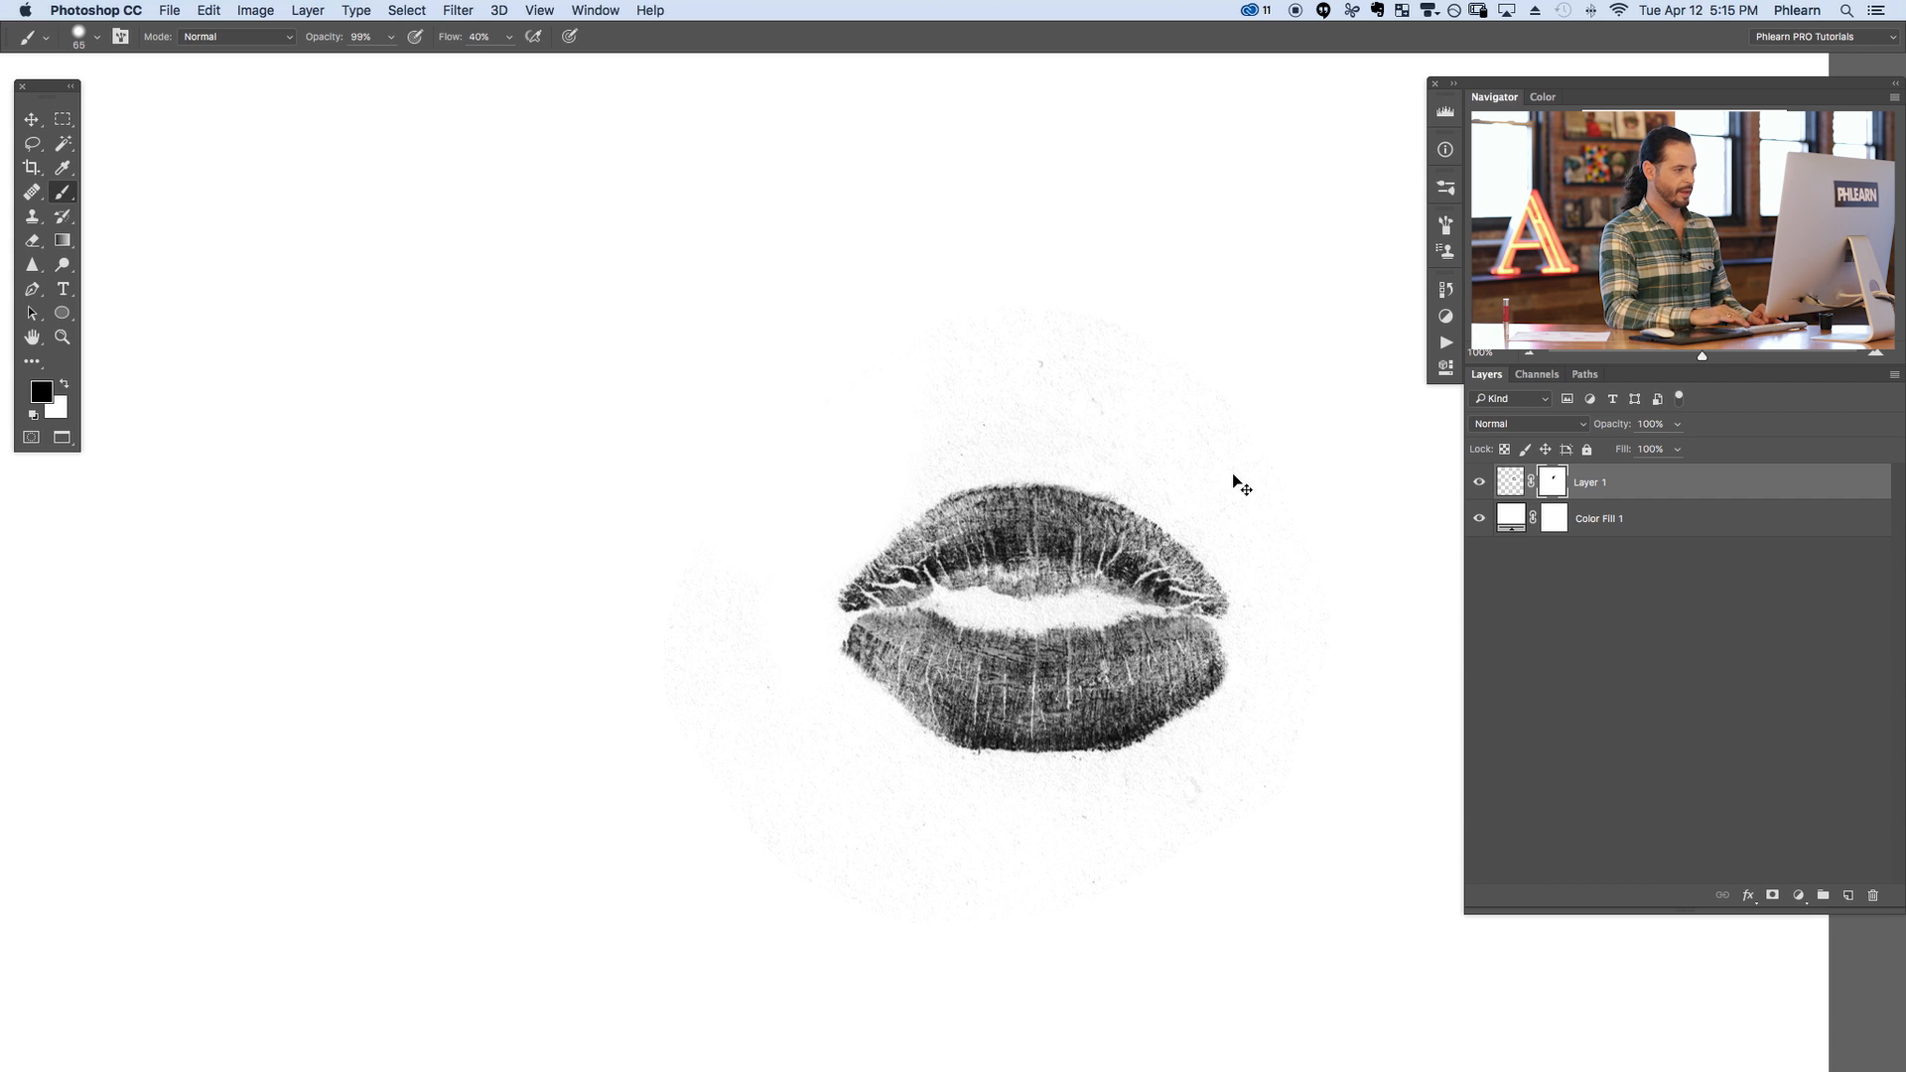
pyautogui.hotkey('ctrl', '+')
pyautogui.scroll(2, 610, 464)
pyautogui.hscroll(3, 843, 346)
# Mask away the faint paper texture above and above-left of the lips
pyautogui.moveTo(843, 347)
pyautogui.mouseDown()
pyautogui.moveTo(924, 290)
pyautogui.moveTo(937, 392)
pyautogui.moveTo(608, 611)
pyautogui.moveTo(580, 655)
pyautogui.moveTo(664, 571)
pyautogui.moveTo(1053, 546)
pyautogui.moveTo(1184, 631)
pyautogui.mouseUp()
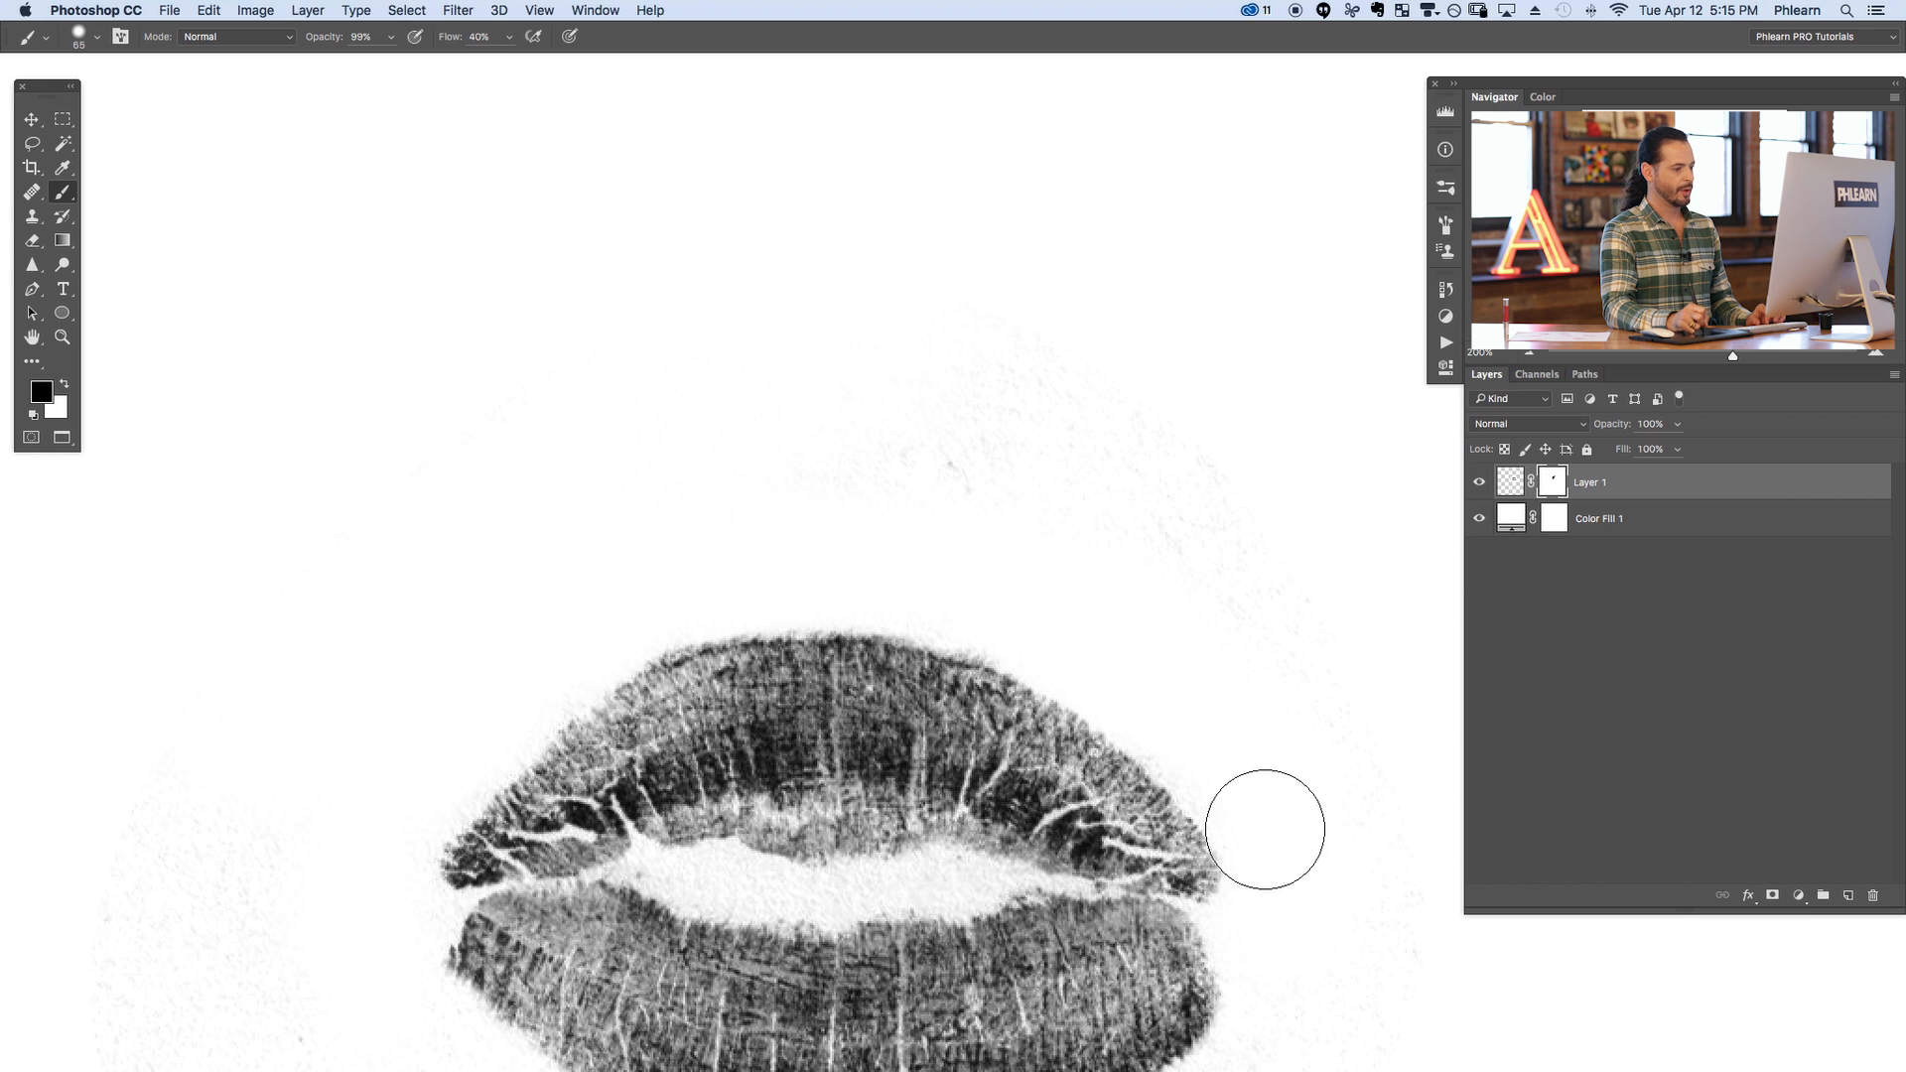
pyautogui.moveTo(1047, 452); pyautogui.dragTo(795, 429)
pyautogui.press(']')
pyautogui.press(']')
pyautogui.press(']')
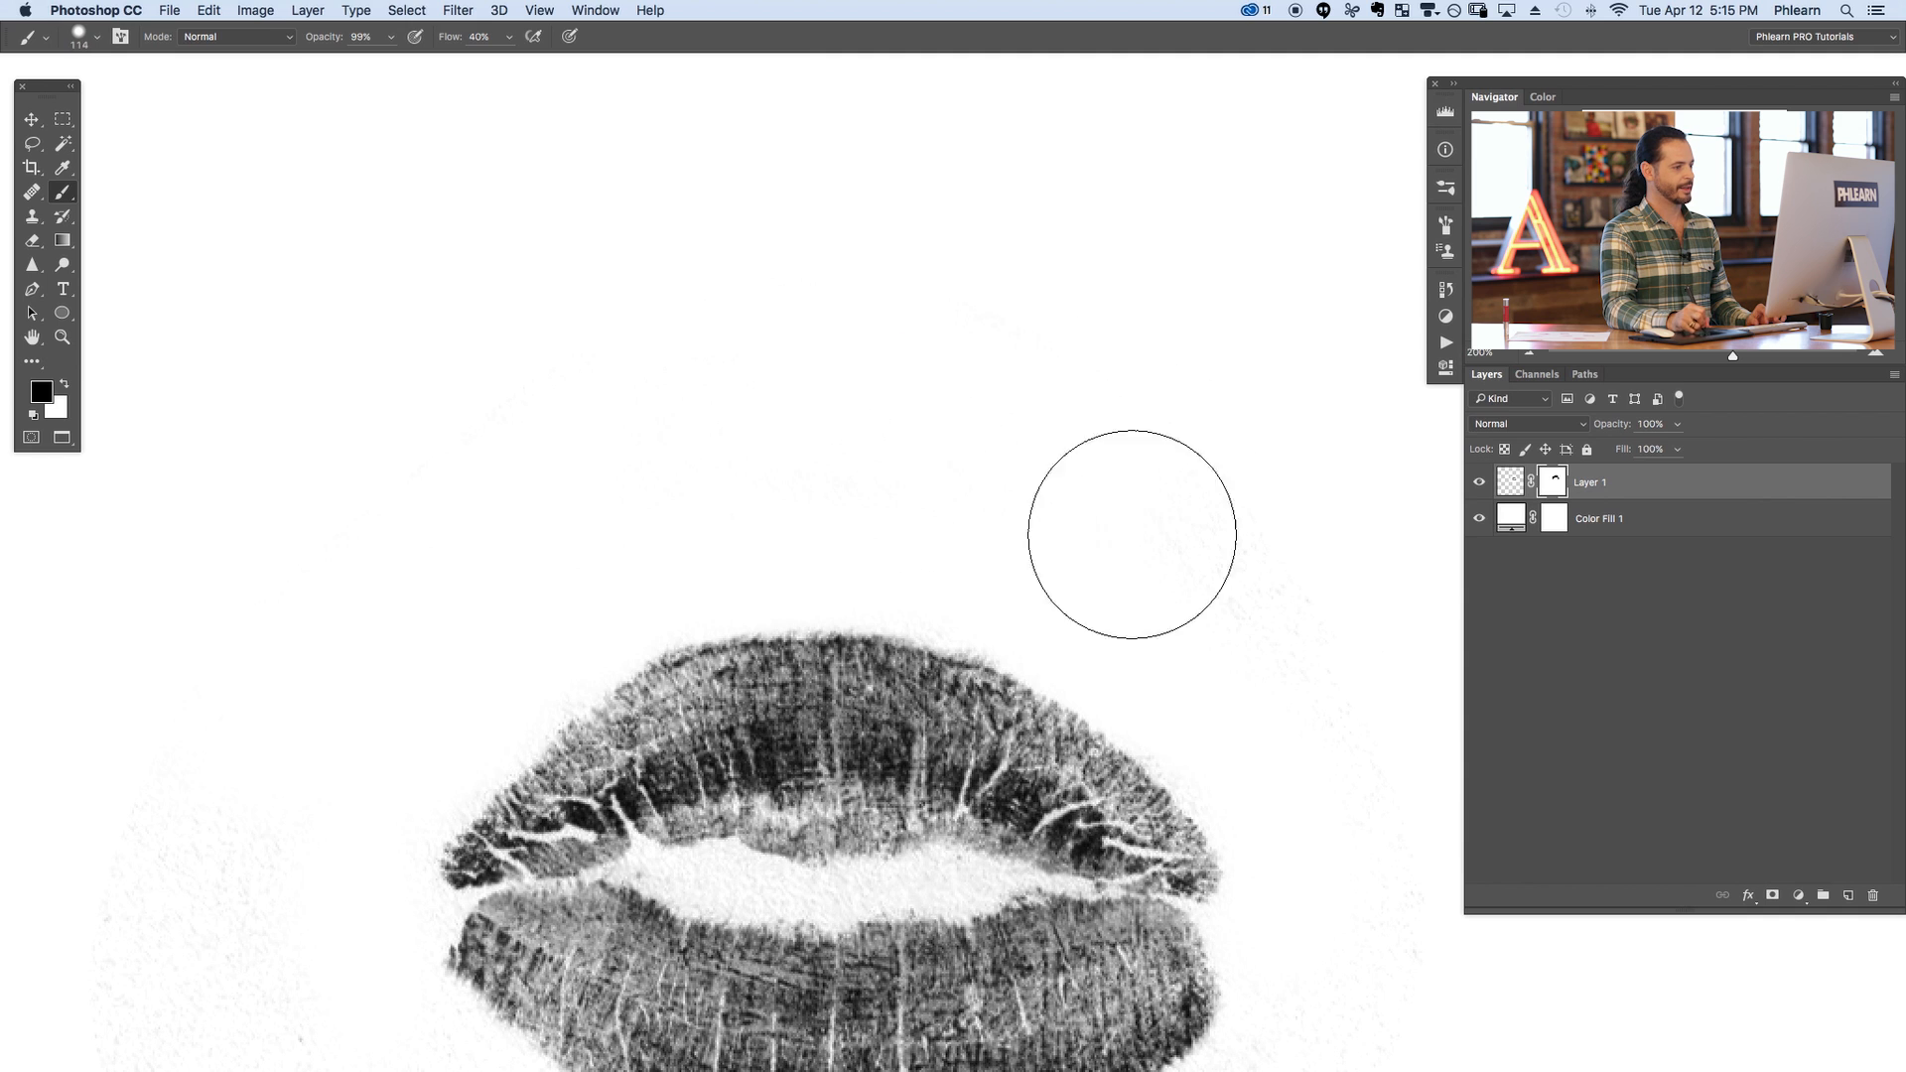
pyautogui.moveTo(1133, 531); pyautogui.dragTo(960, 422)
pyautogui.moveTo(1043, 884); pyautogui.dragTo(1171, 630)
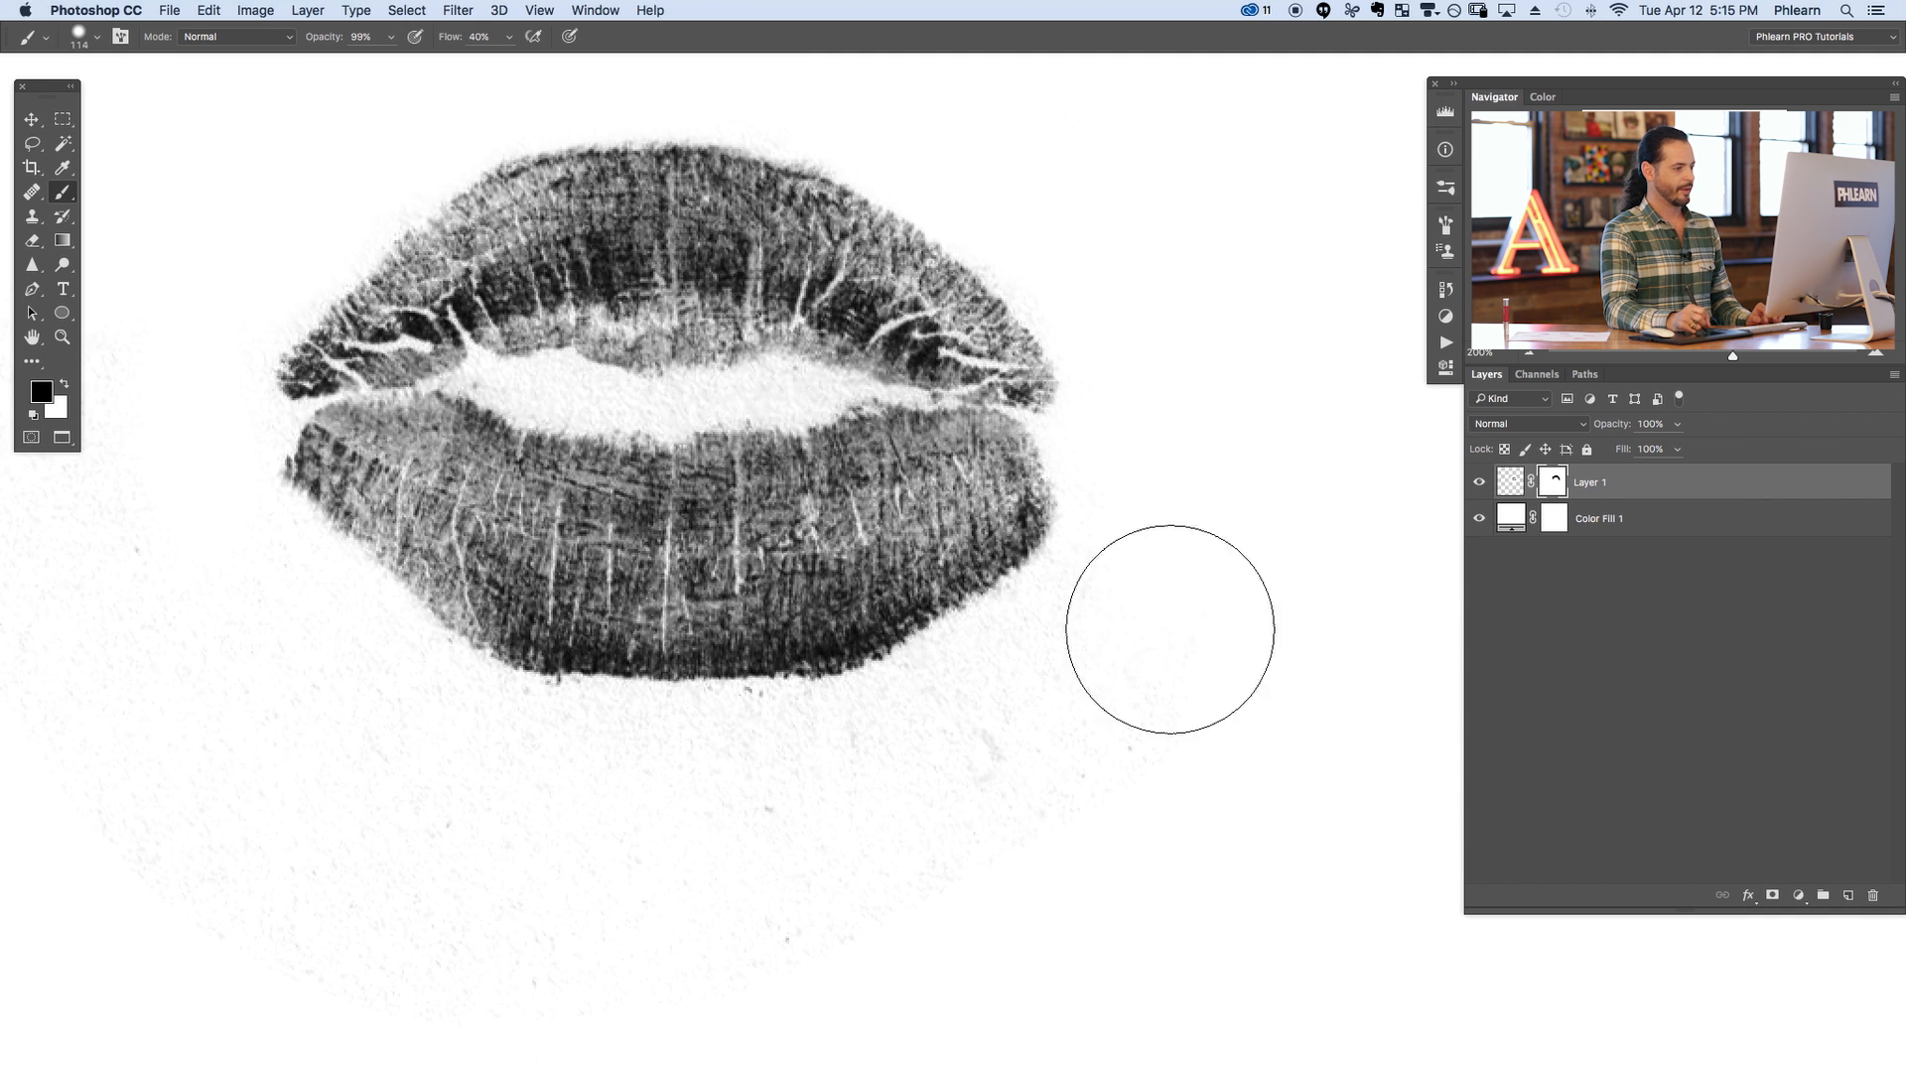
pyautogui.moveTo(1102, 753); pyautogui.dragTo(1064, 610)
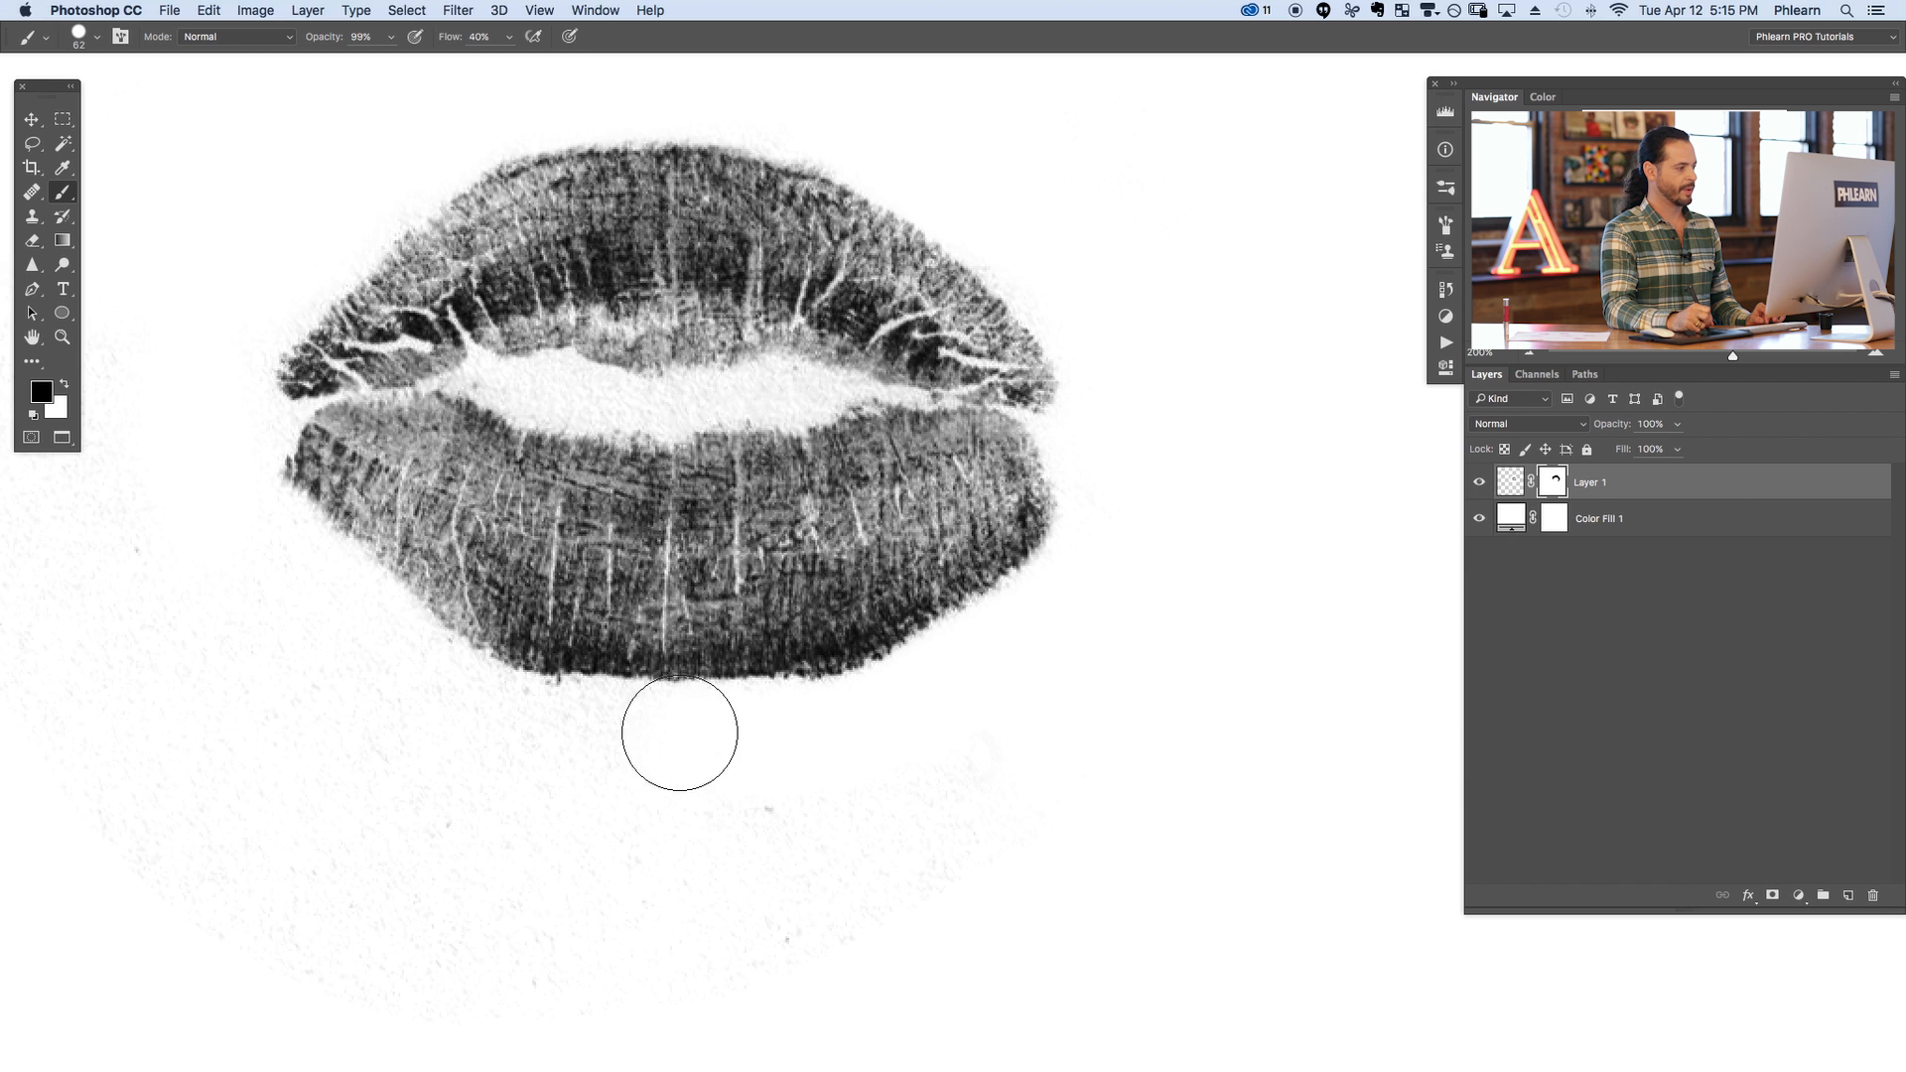
# Mask away the haze below and to the left of the lips with a larger brush
pyautogui.moveTo(585, 745)
pyautogui.mouseDown()
pyautogui.moveTo(715, 830)
pyautogui.moveTo(760, 941)
pyautogui.mouseUp()
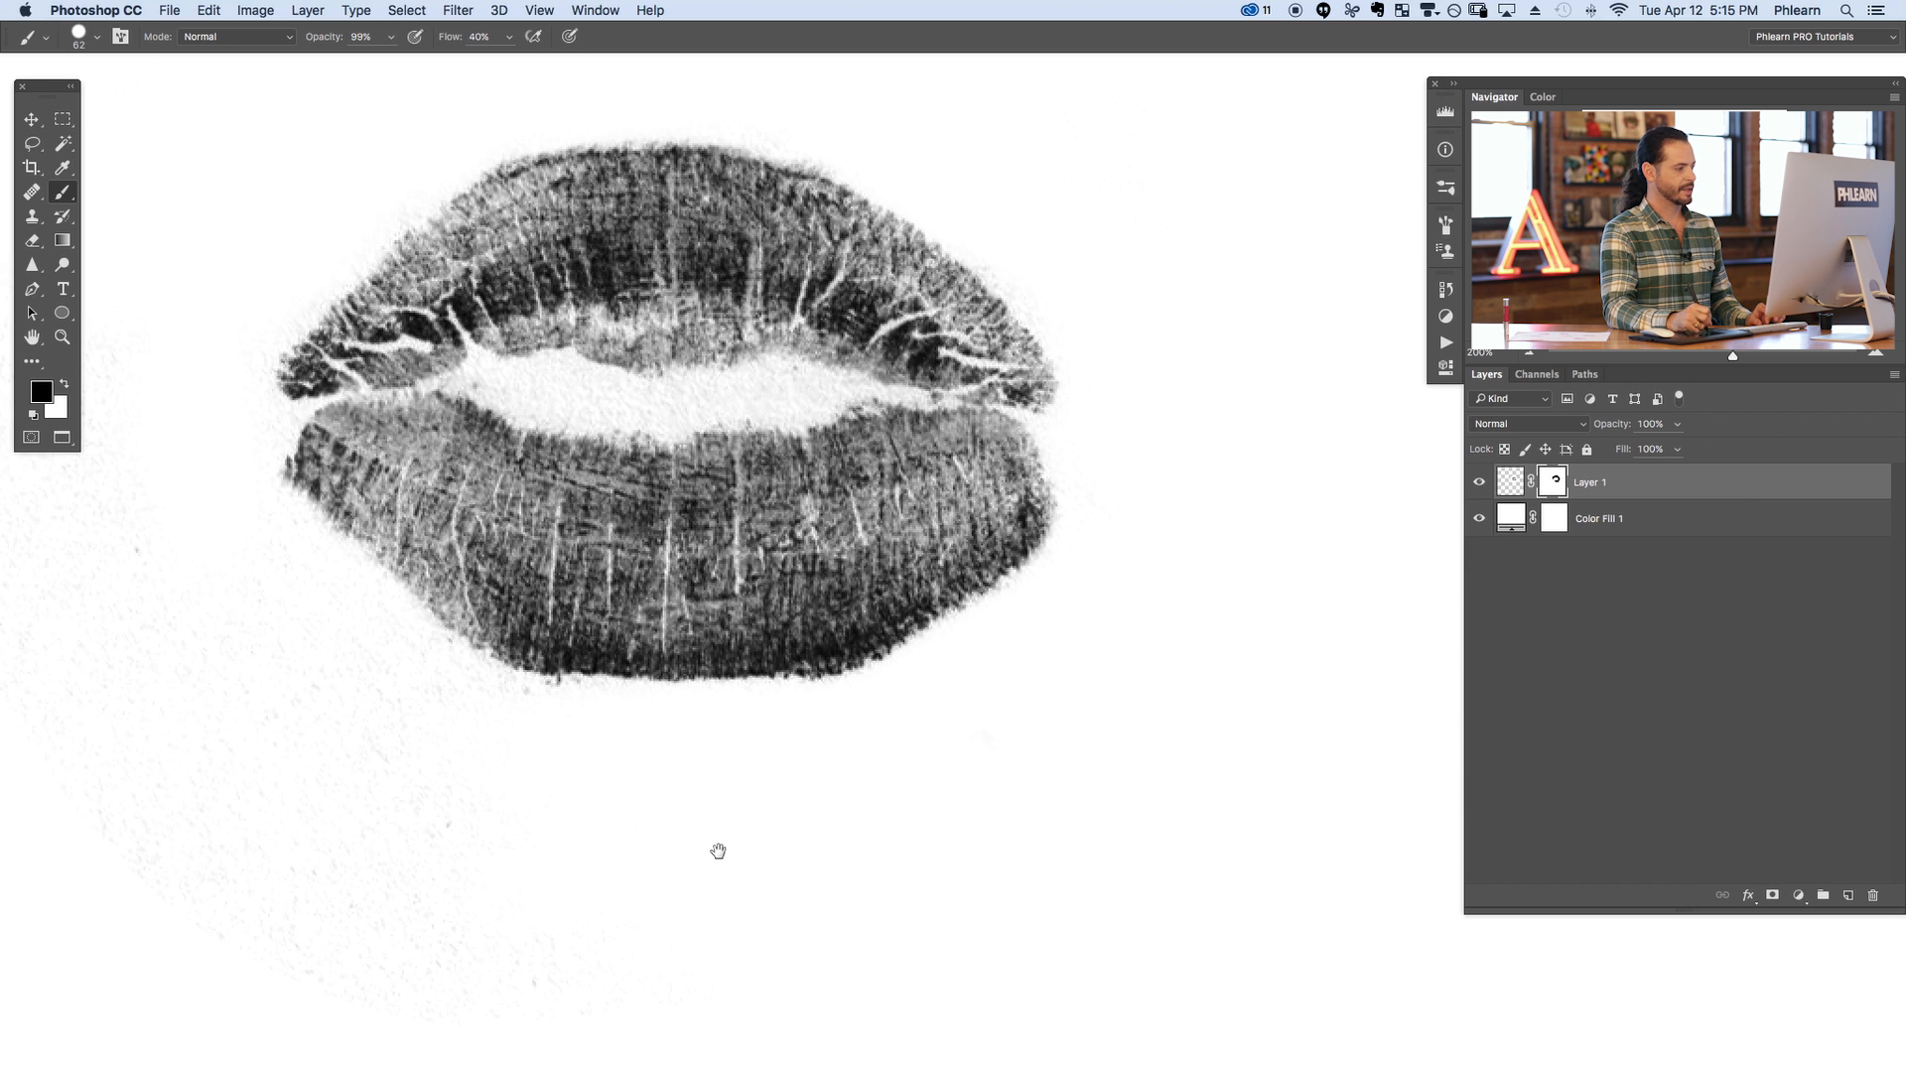
pyautogui.moveTo(718, 851); pyautogui.dragTo(1105, 895)
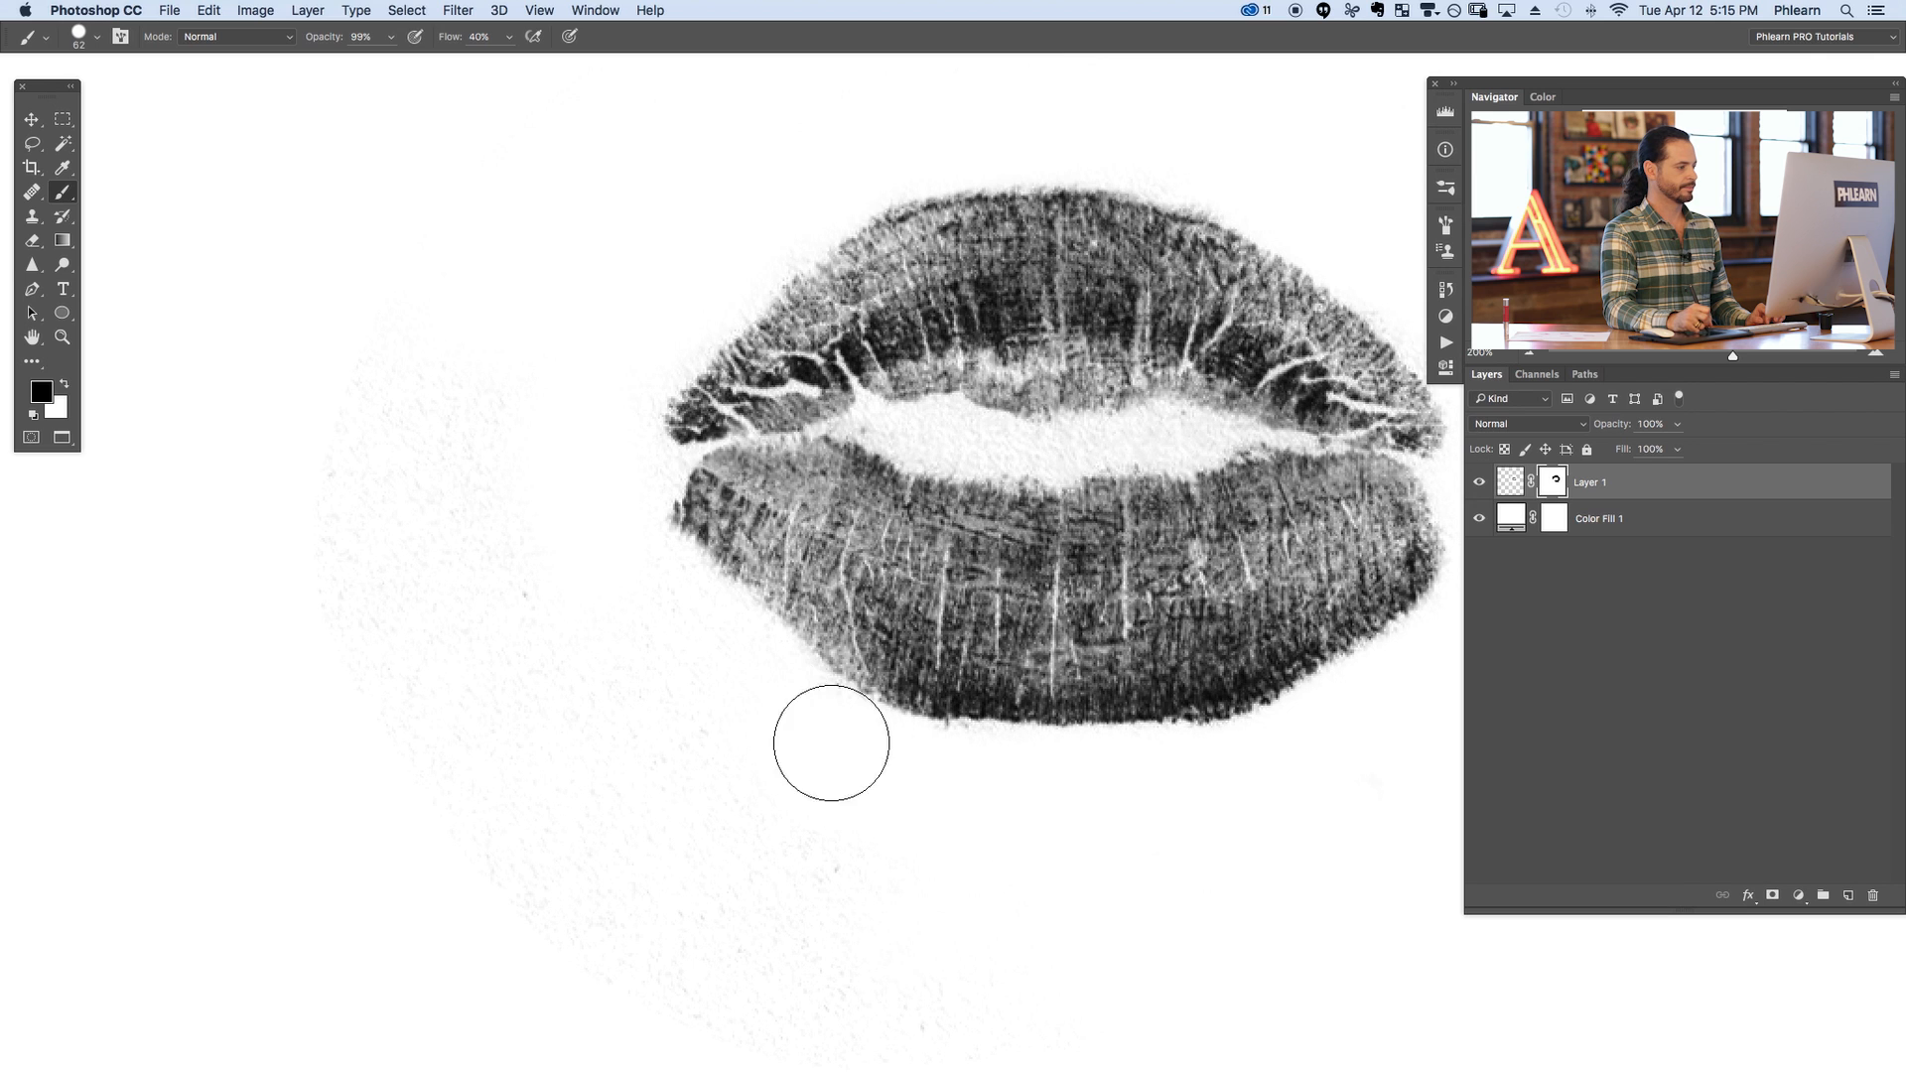
pyautogui.moveTo(832, 742); pyautogui.dragTo(726, 659)
pyautogui.press(']')
pyautogui.press(']')
pyautogui.press(']')
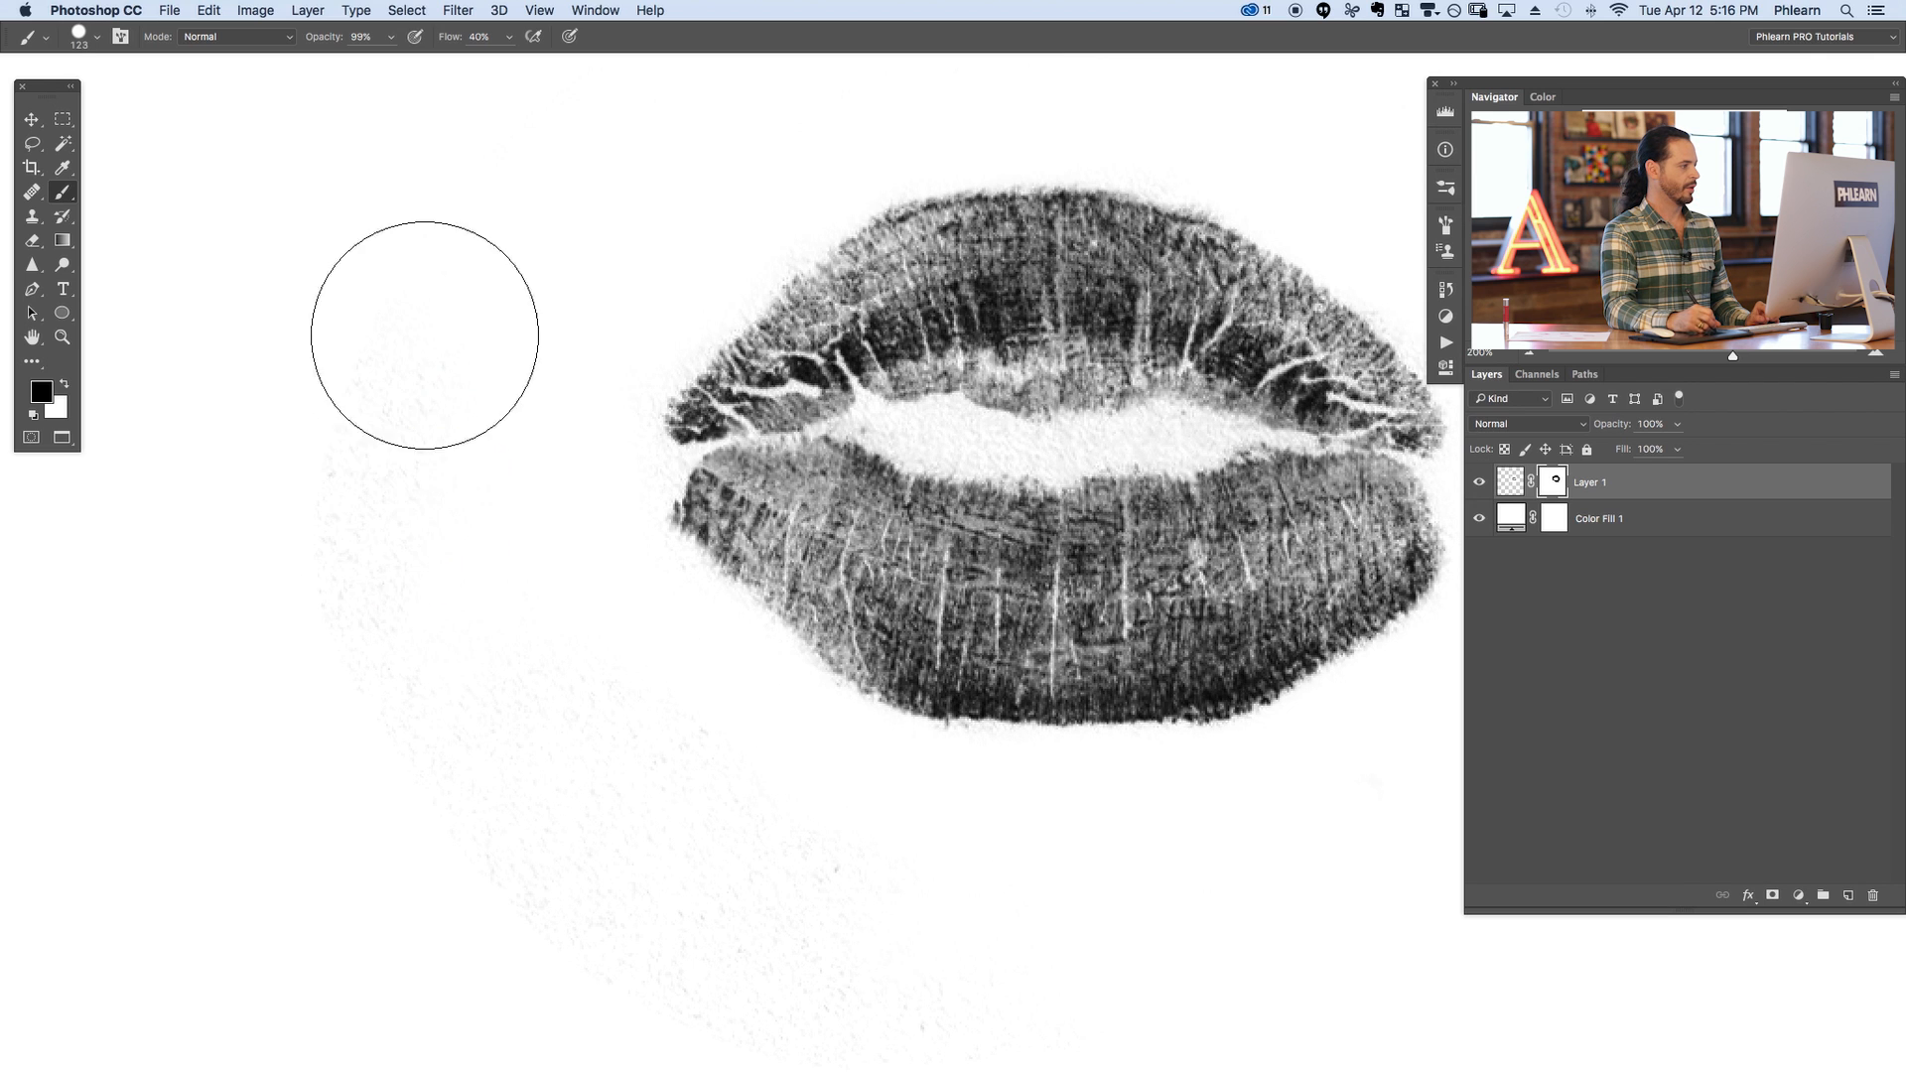
pyautogui.moveTo(426, 333)
pyautogui.mouseDown()
pyautogui.moveTo(463, 830)
pyautogui.moveTo(531, 706)
pyautogui.mouseUp()
pyautogui.press('super+minus')
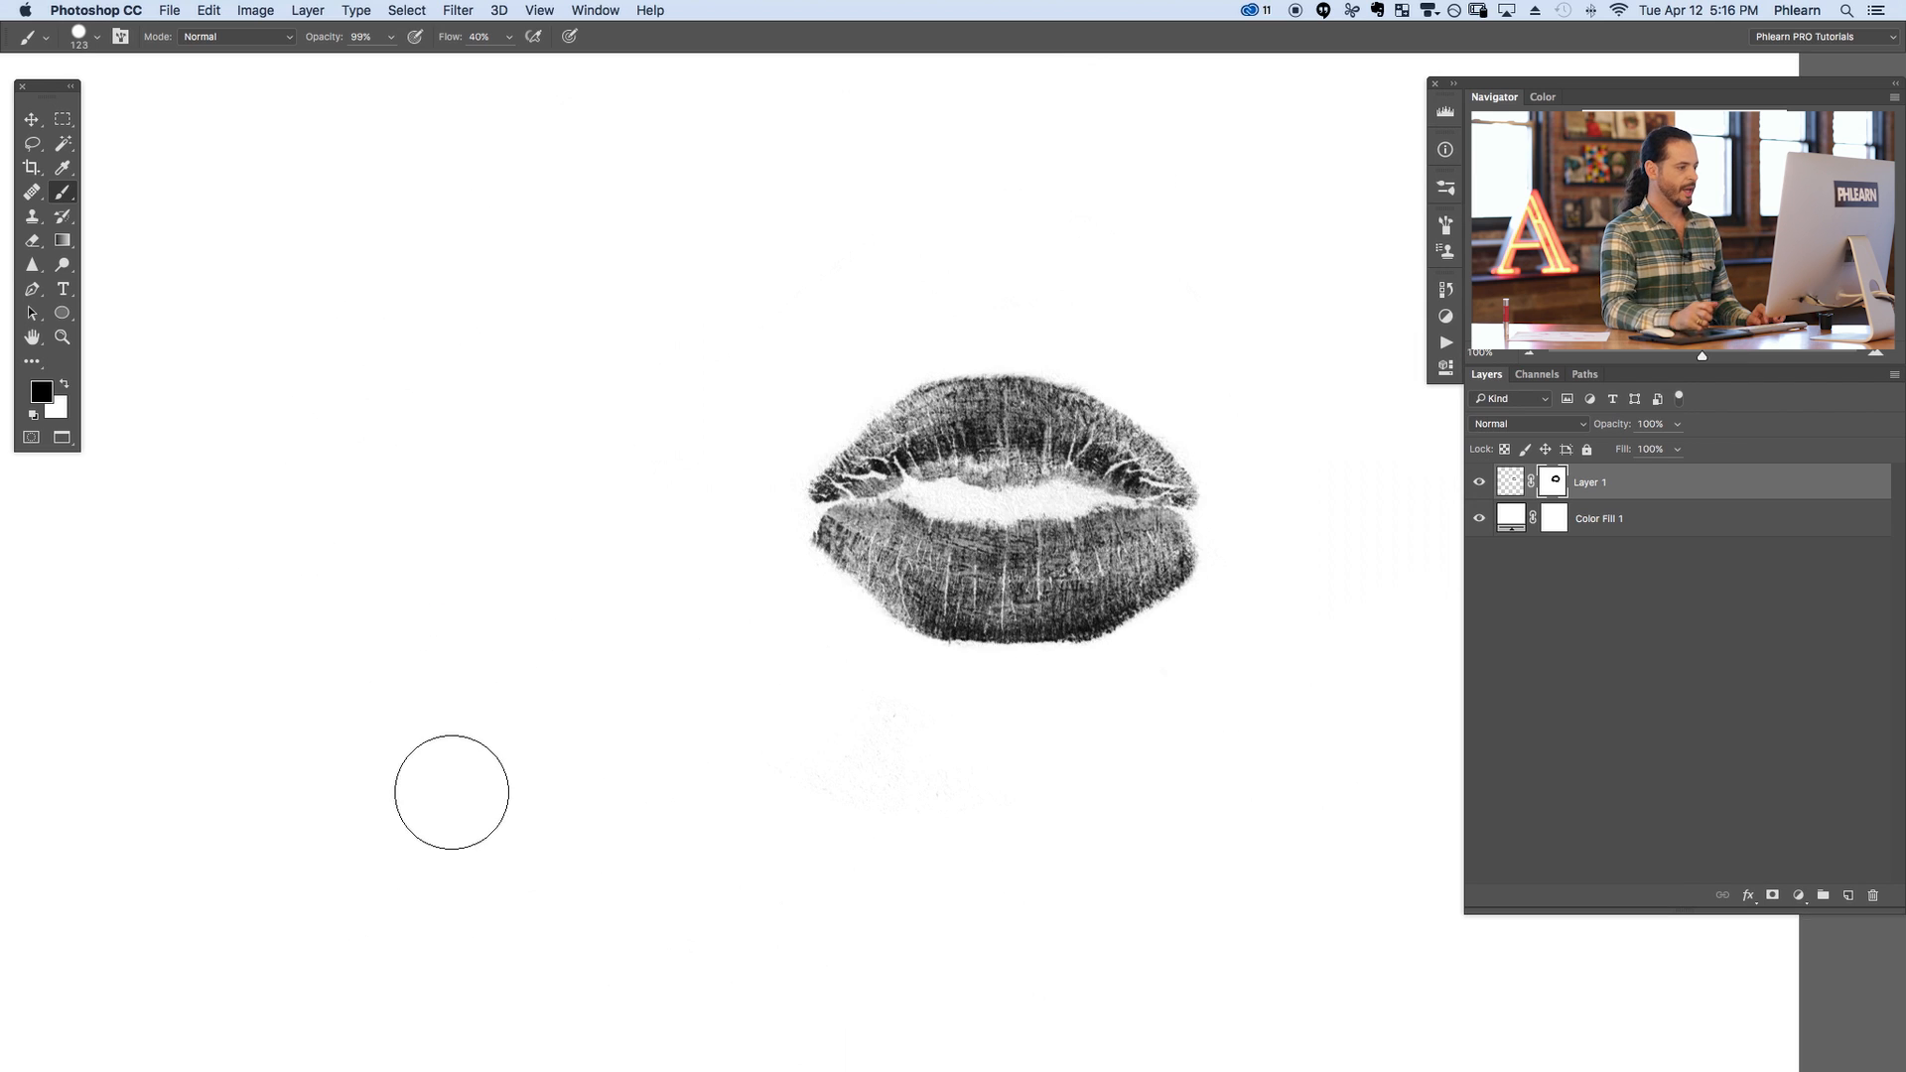
pyautogui.scroll(-2, 718, 686)
pyautogui.press(']')
pyautogui.press(']')
pyautogui.moveTo(718, 685); pyautogui.dragTo(864, 720)
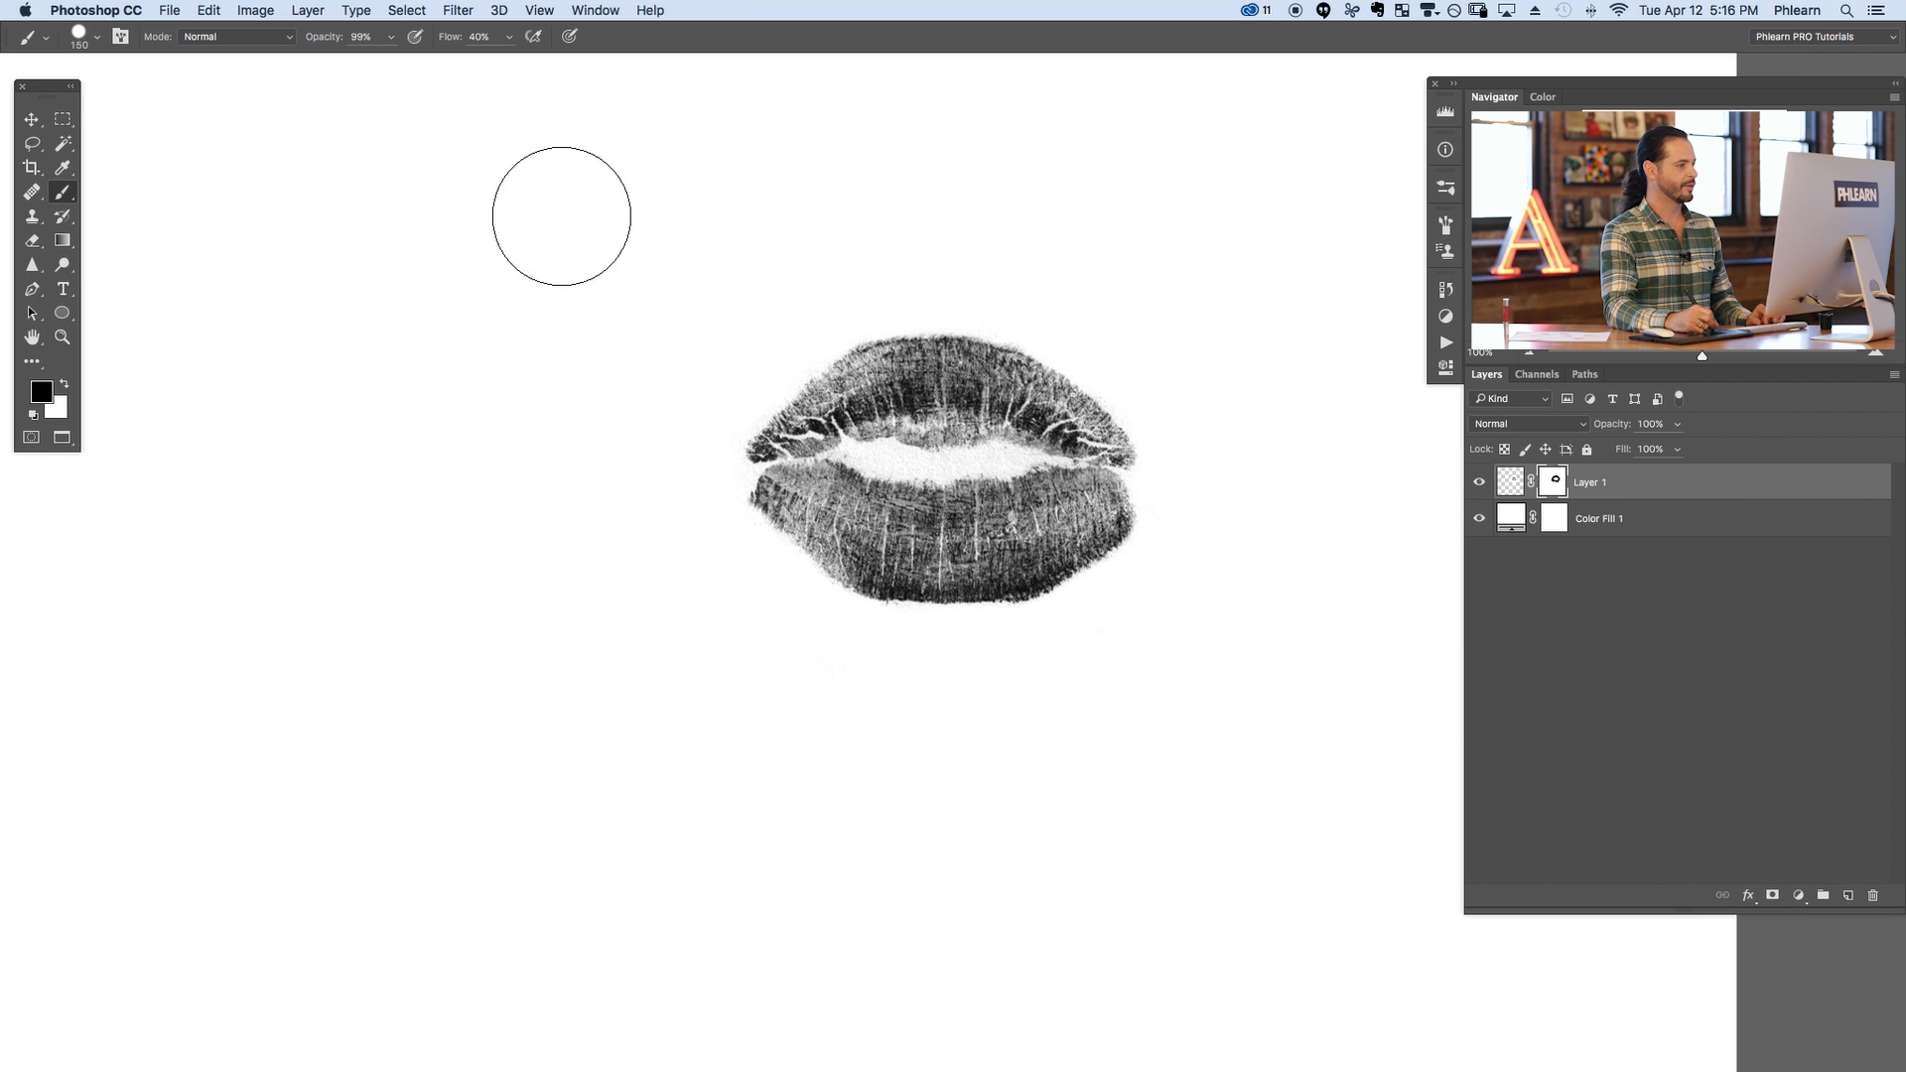
pyautogui.scroll(3, 413, 489)
pyautogui.scroll(3, 413, 488)
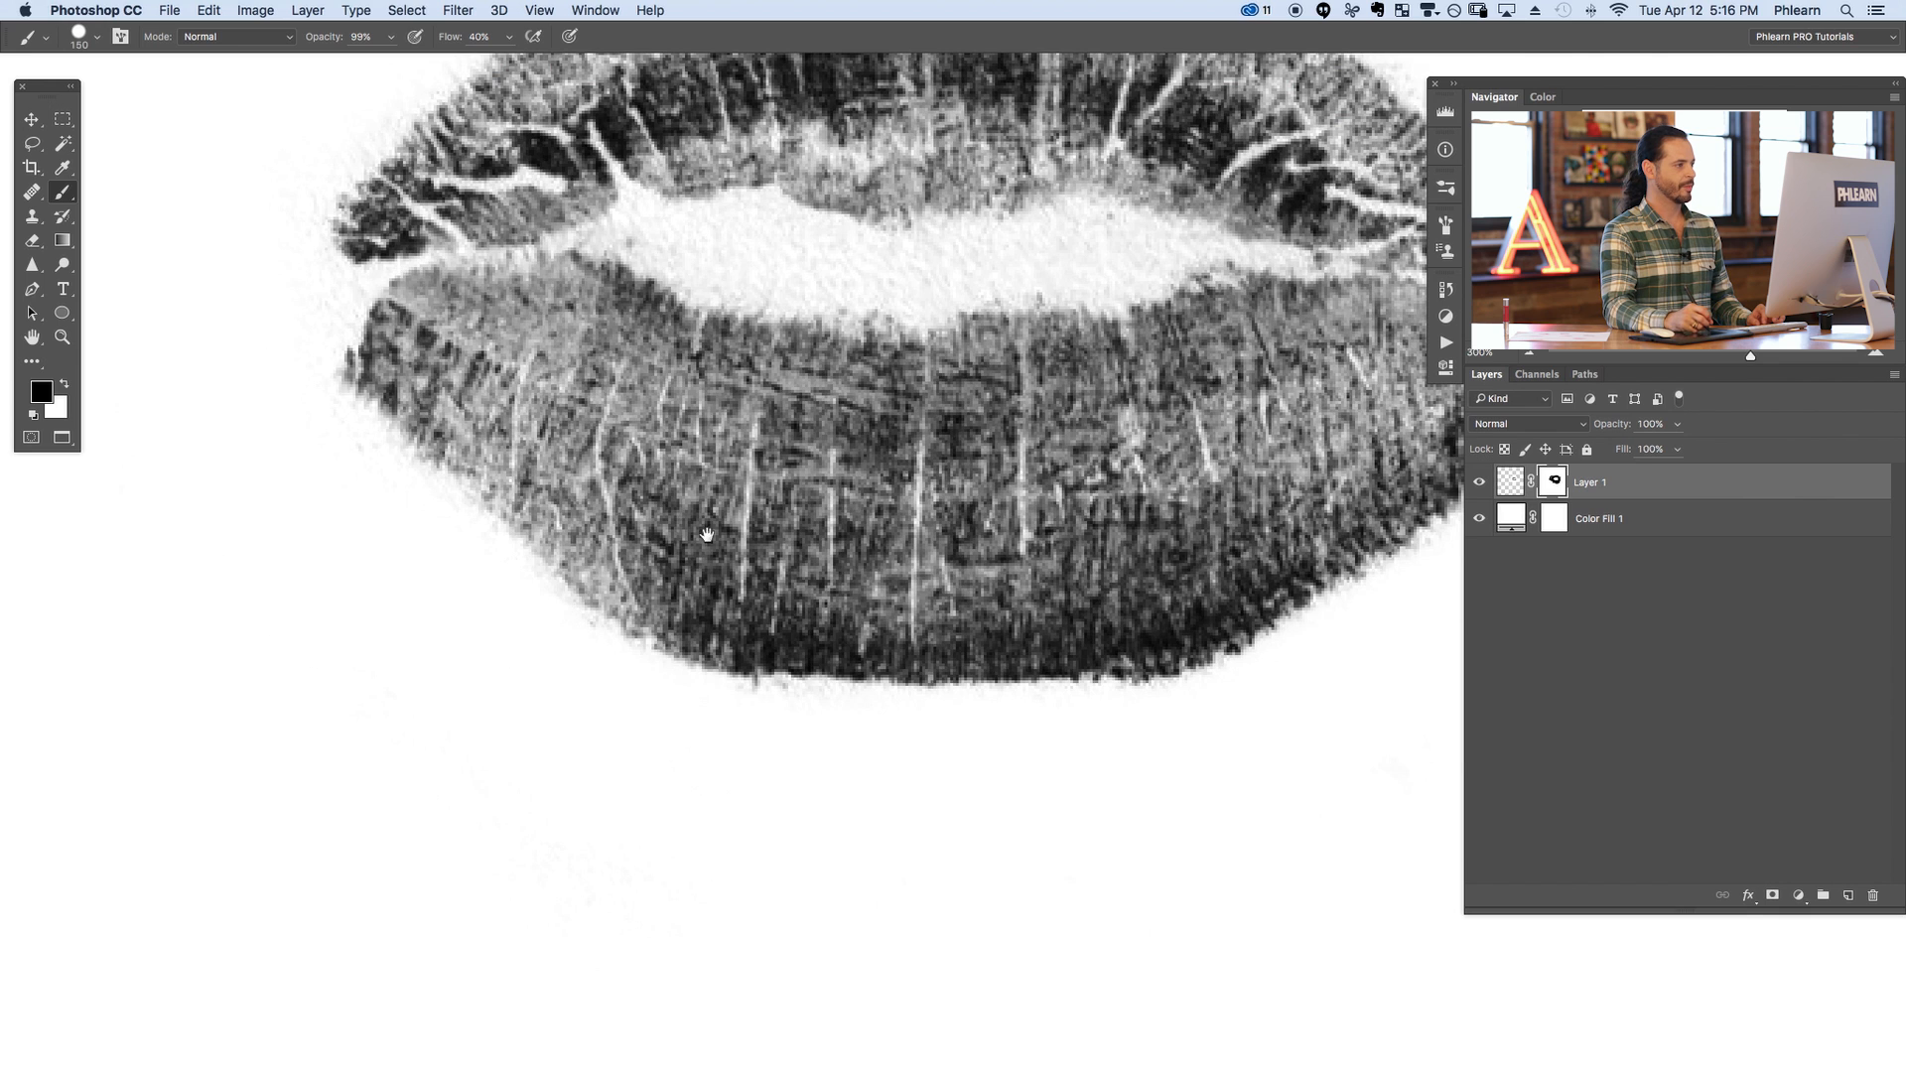
# With a 12–21 px brush, whiten the gap between the lips, then fit the print to view
pyautogui.moveTo(926, 543)
pyautogui.mouseDown()
pyautogui.moveTo(772, 529)
pyautogui.moveTo(821, 521)
pyautogui.mouseUp()
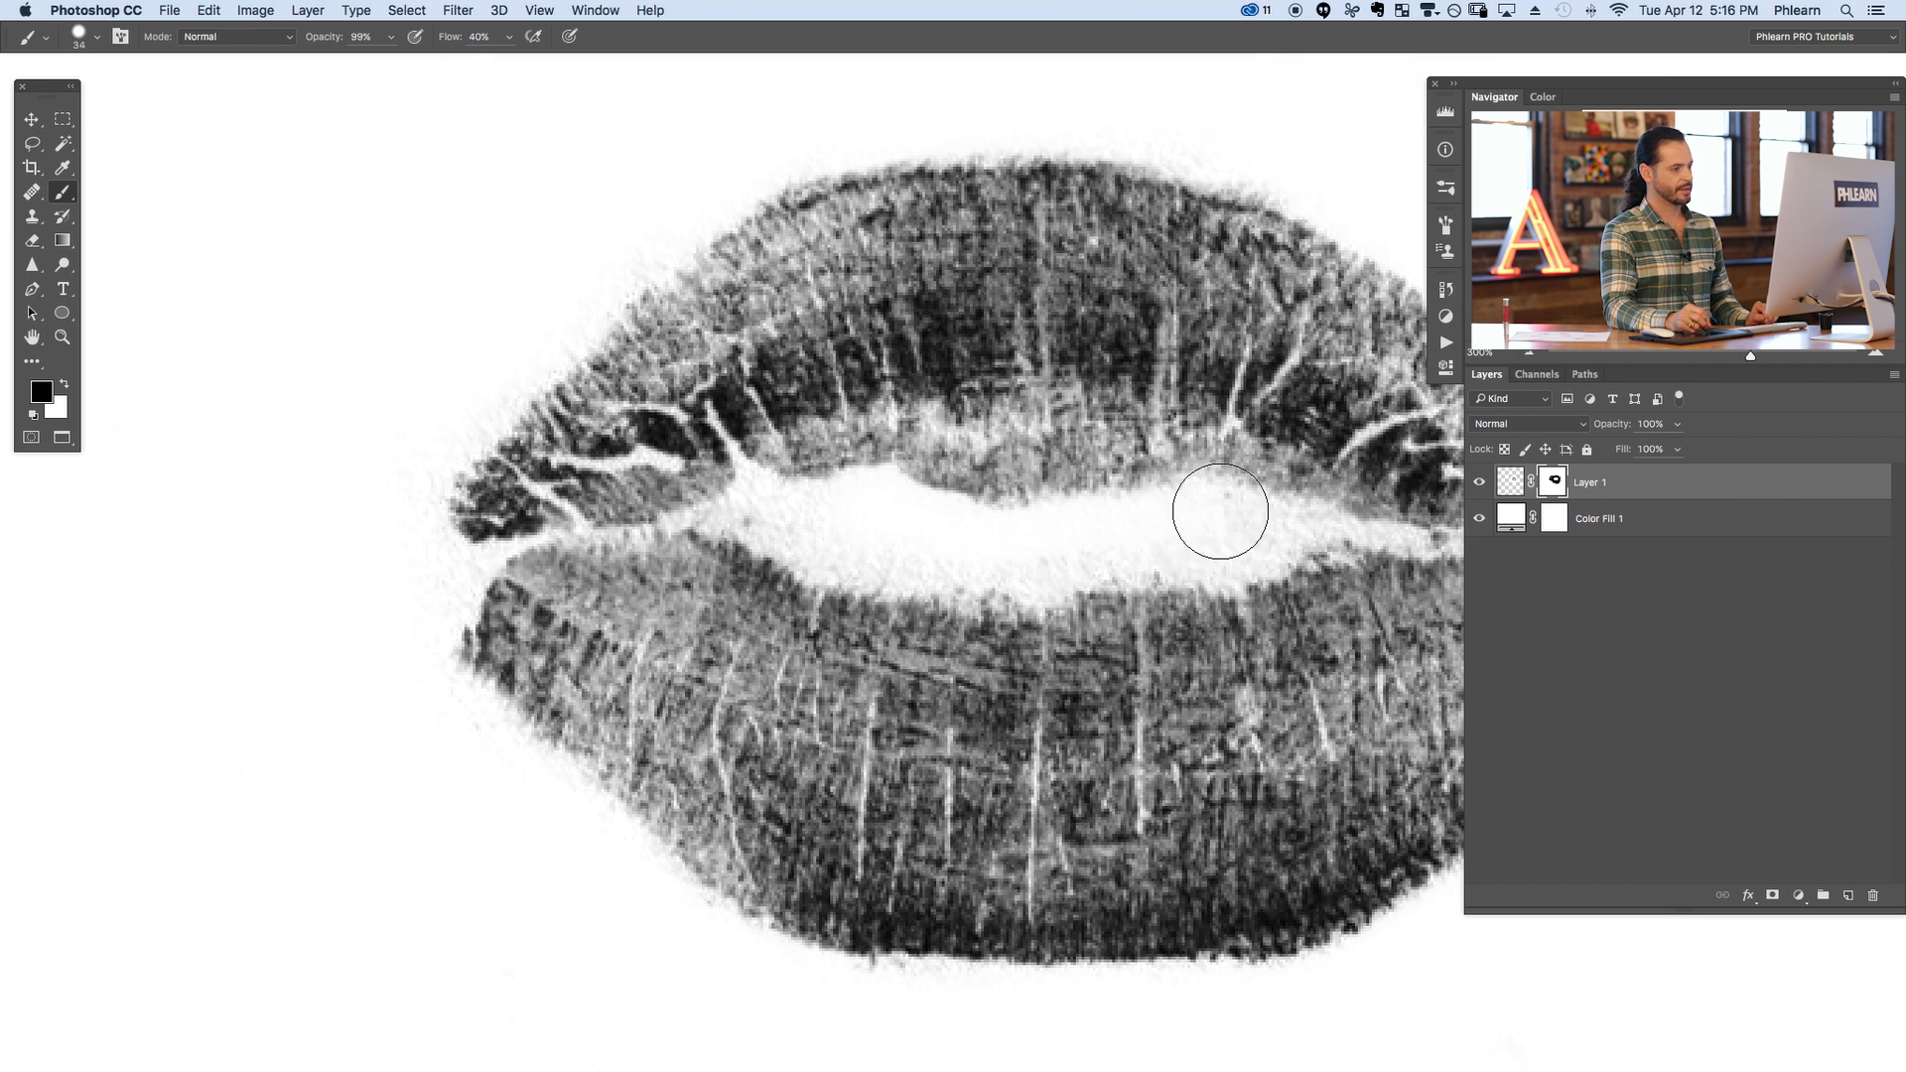
pyautogui.moveTo(1252, 524); pyautogui.dragTo(1226, 500)
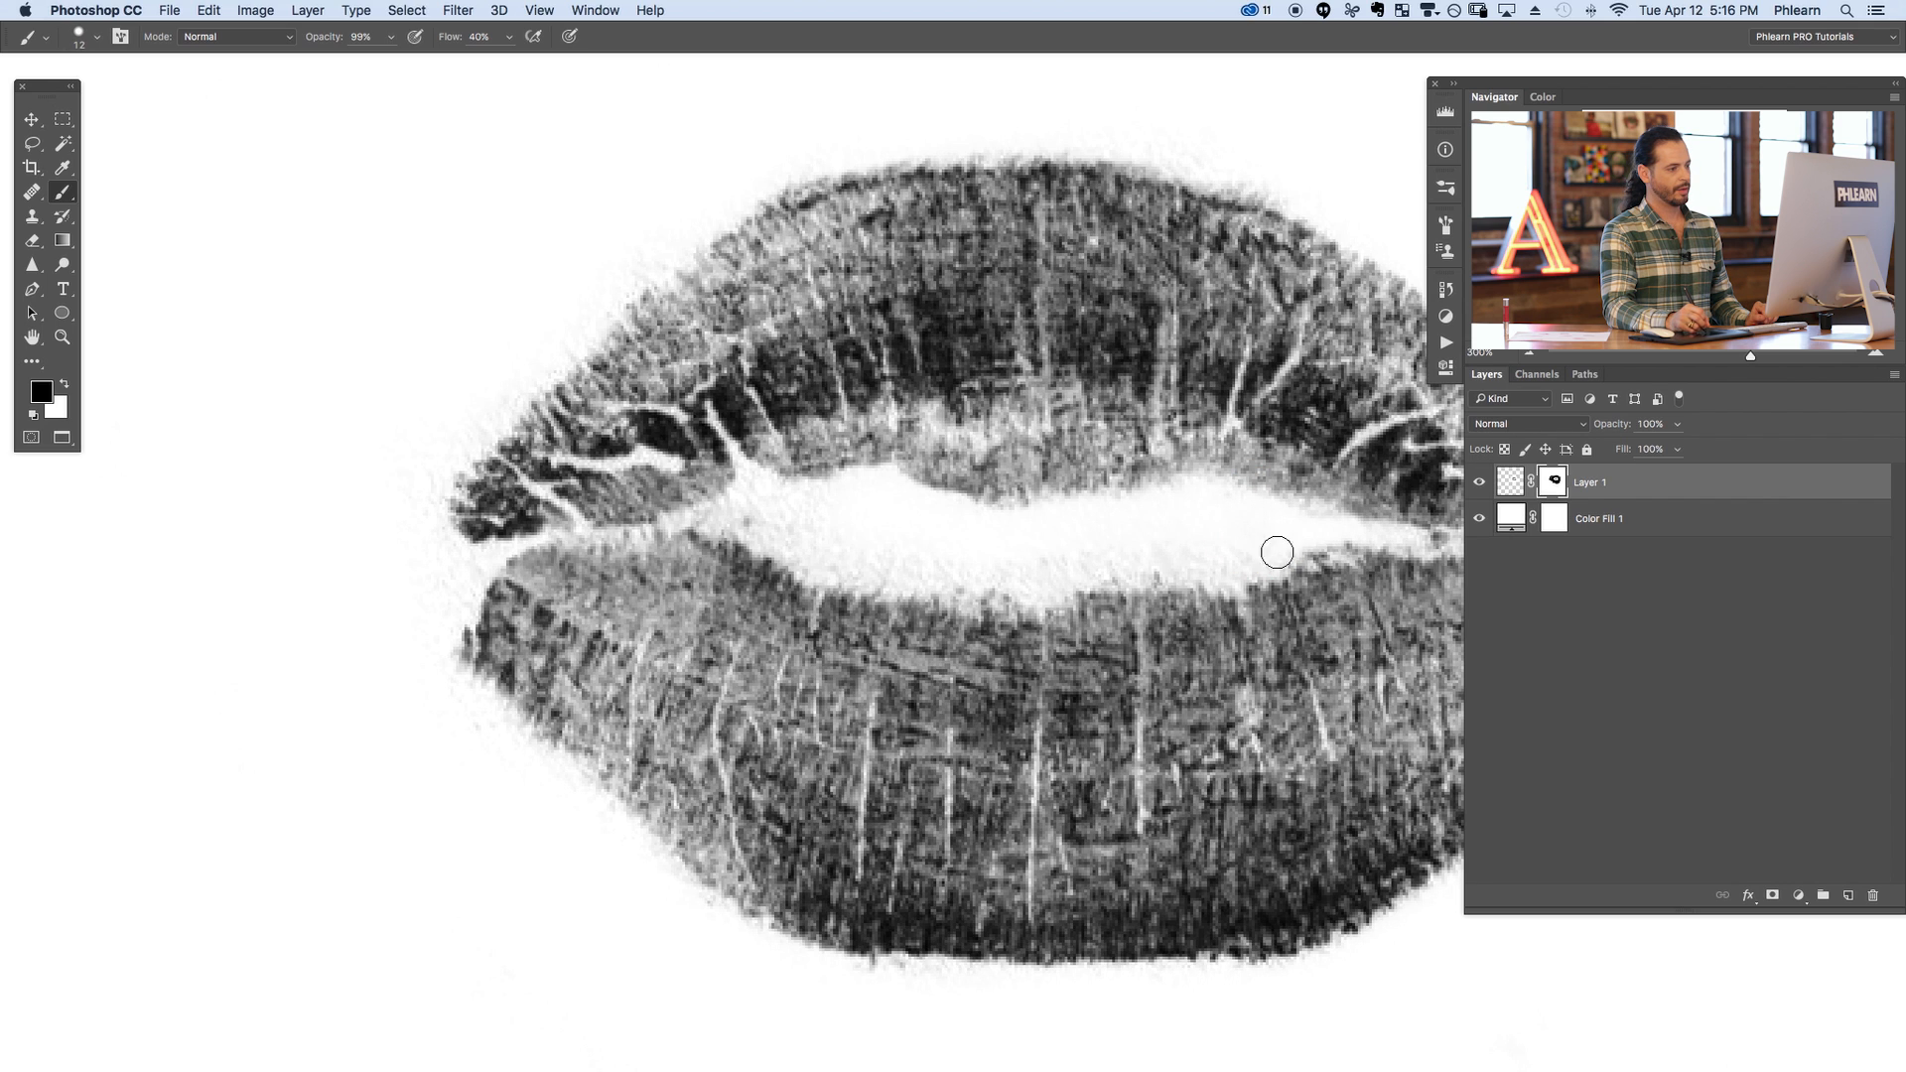
pyautogui.moveTo(1264, 552); pyautogui.dragTo(1238, 557)
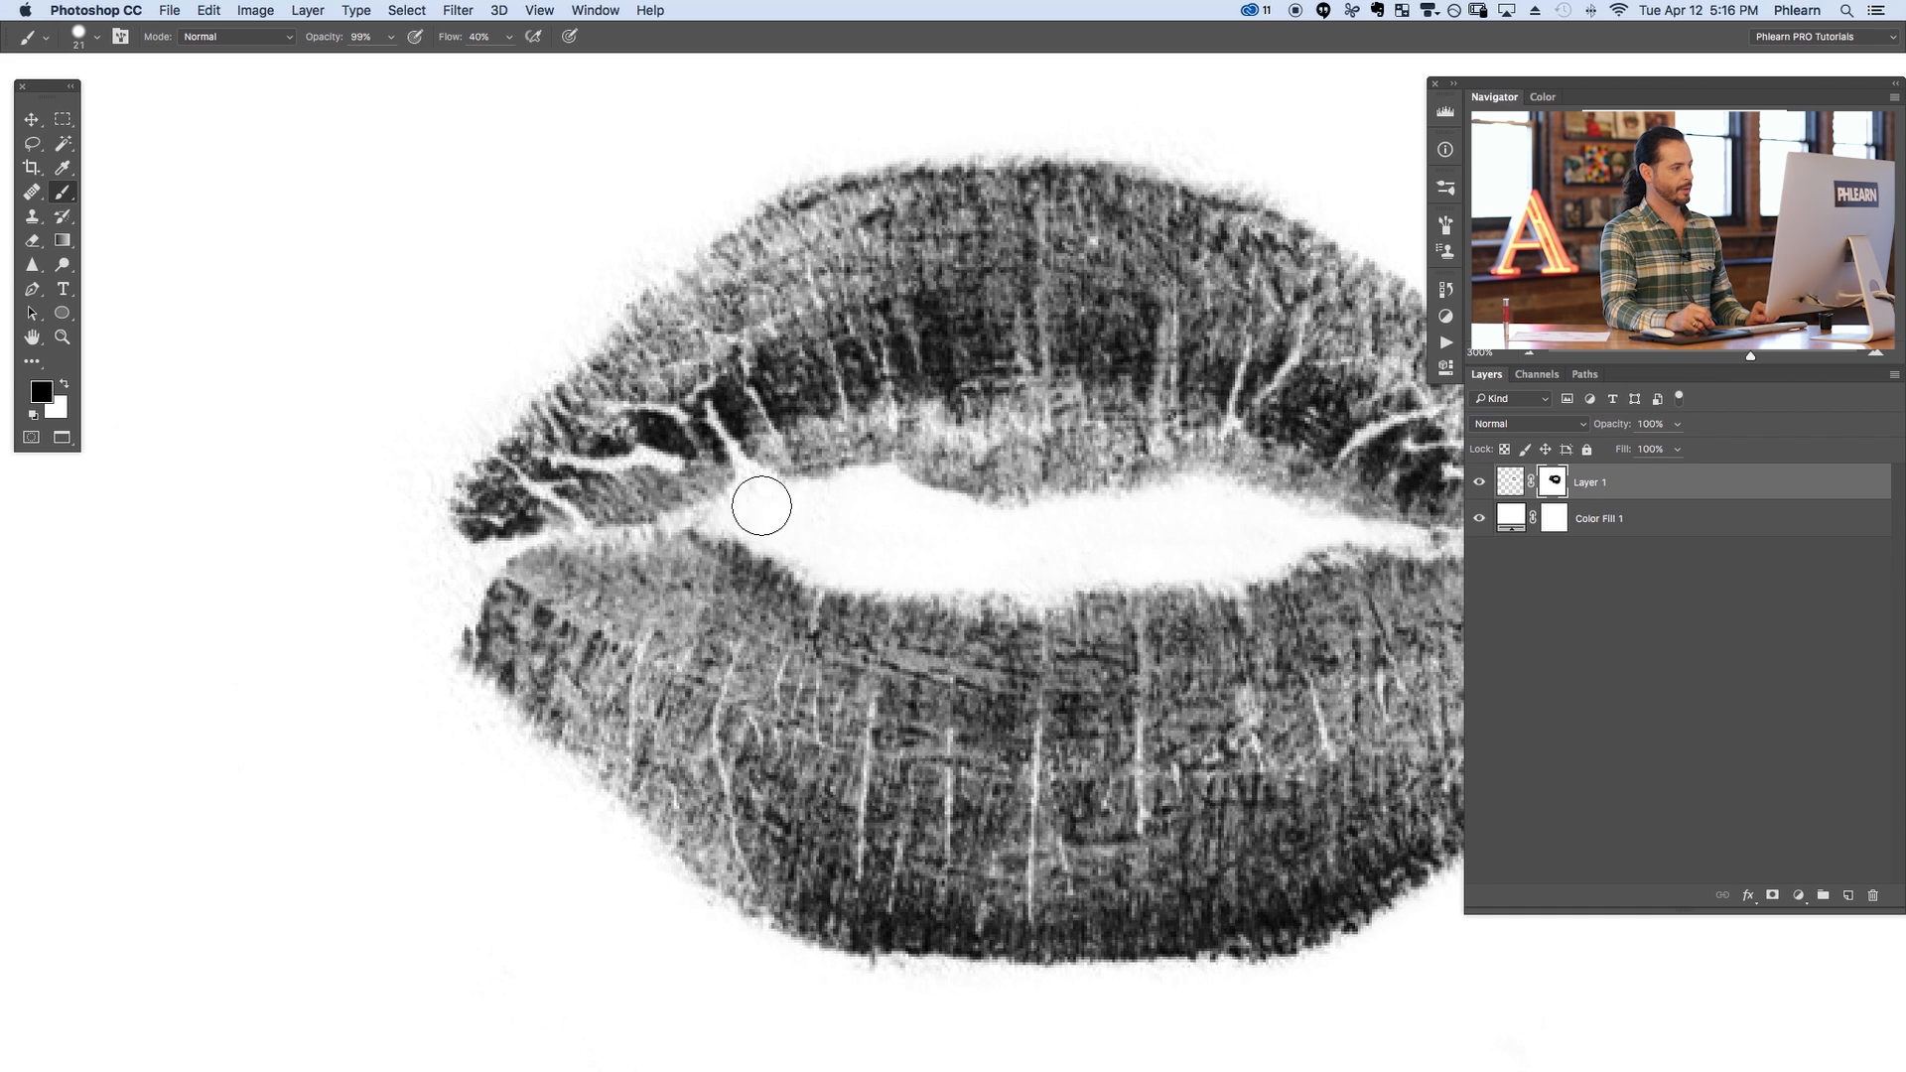
pyautogui.hotkey('ctrl', '1')
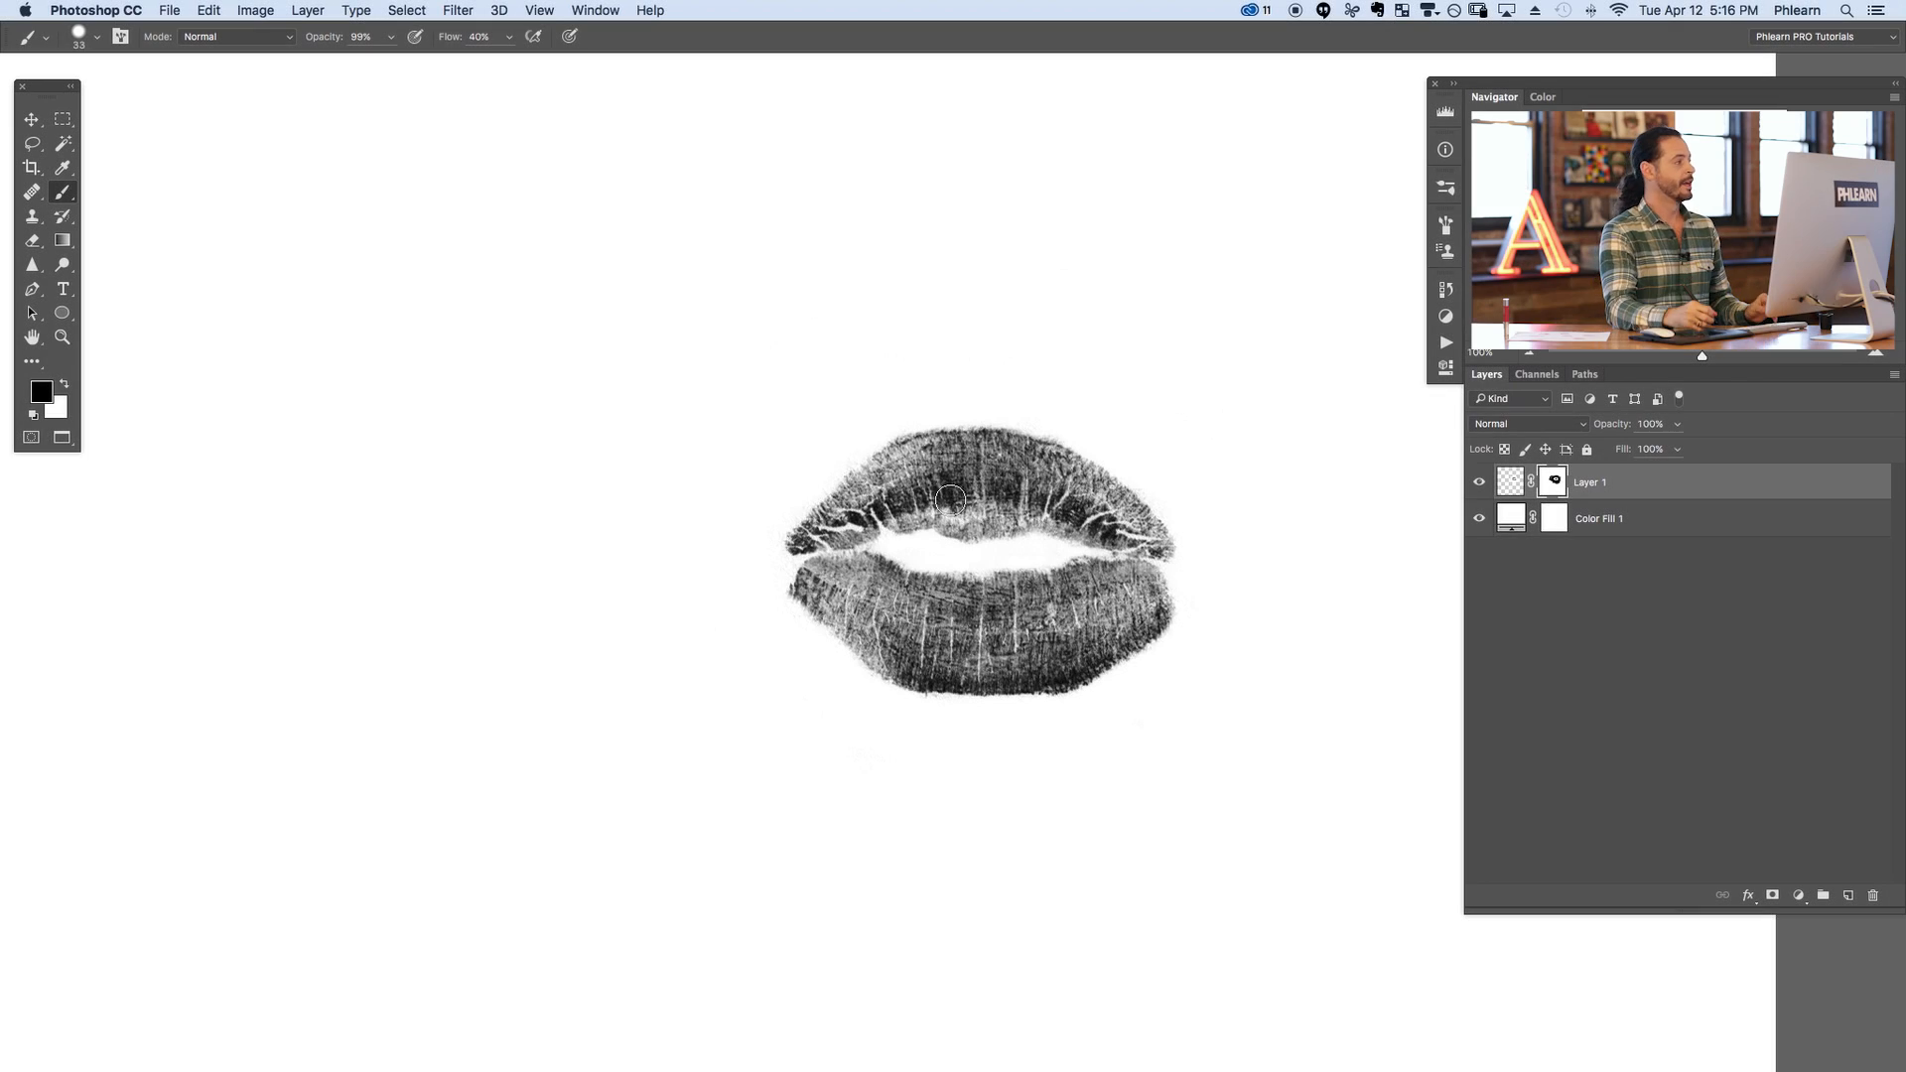
# Crop the canvas tightly around the kiss print
pyautogui.press('c')
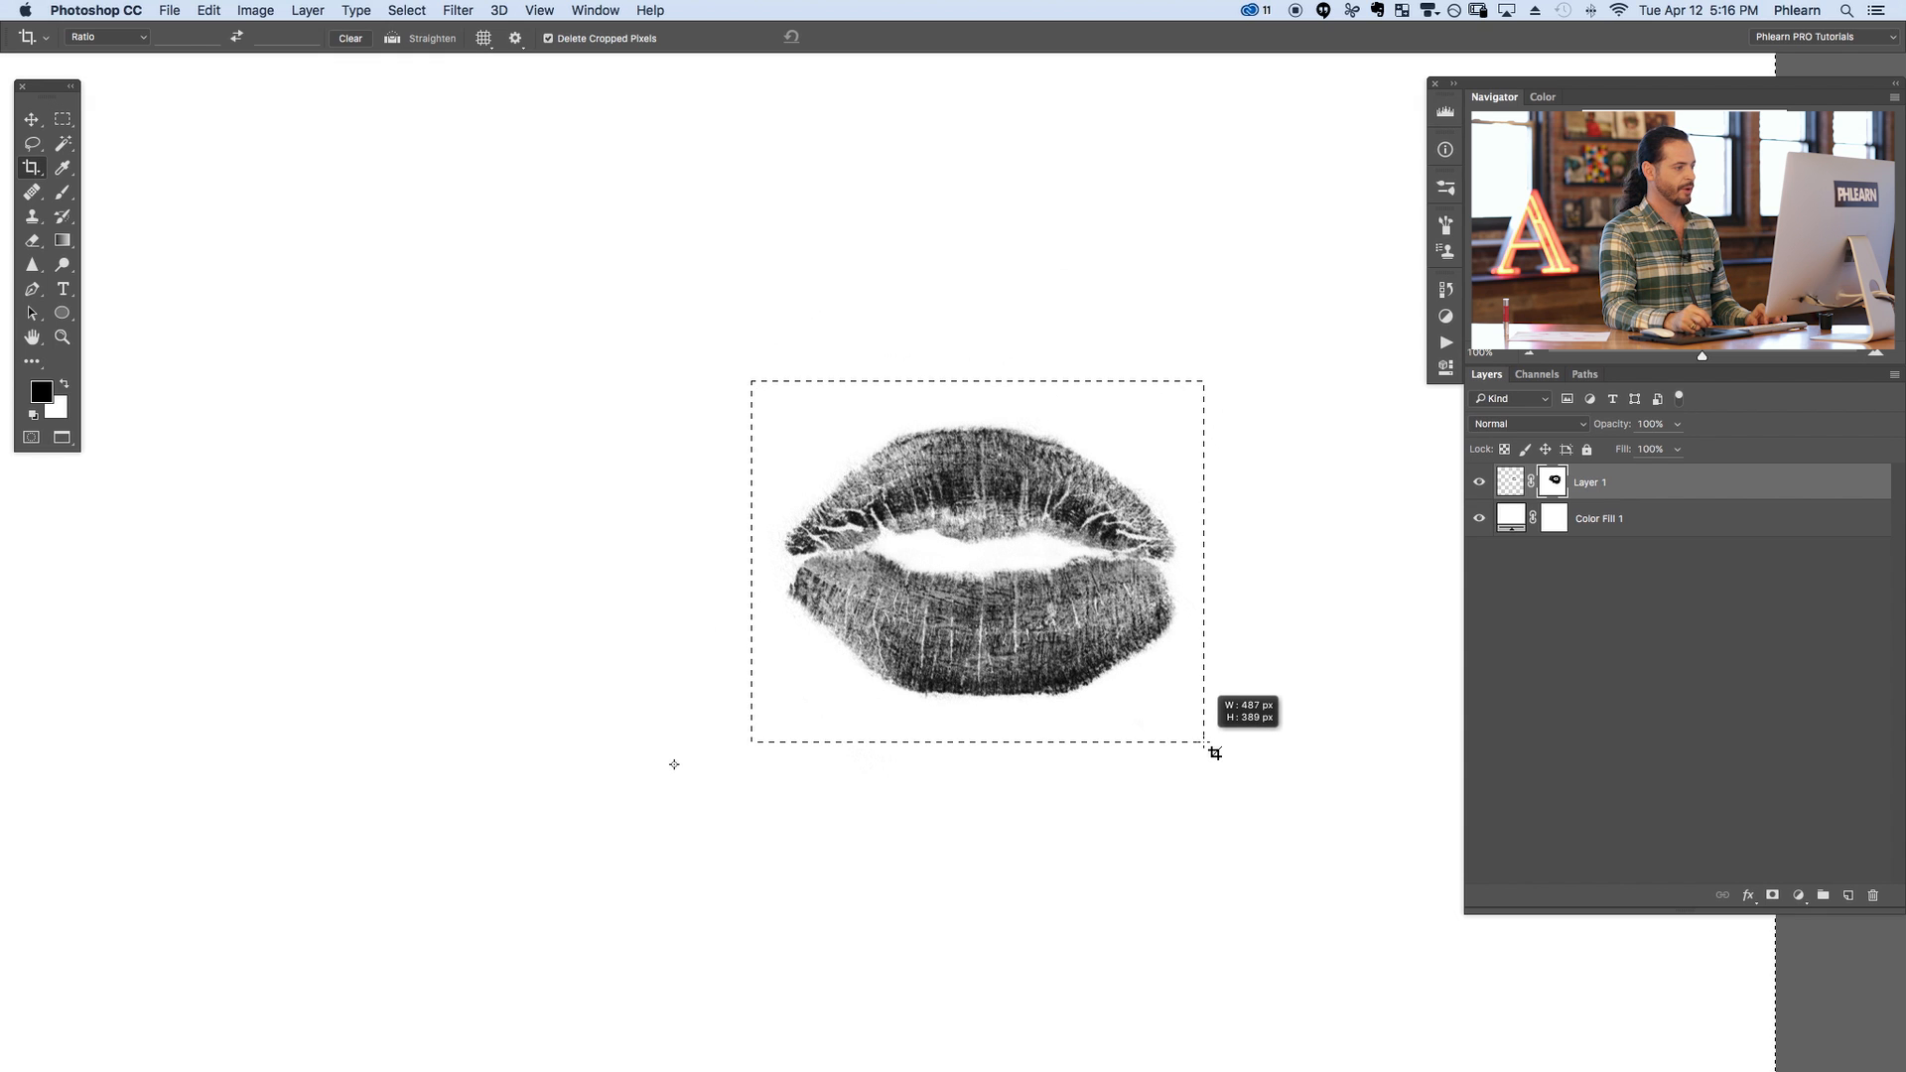
pyautogui.moveTo(1168, 744)
pyautogui.mouseDown()
pyautogui.moveTo(1218, 765)
pyautogui.moveTo(1215, 789)
pyautogui.mouseUp()
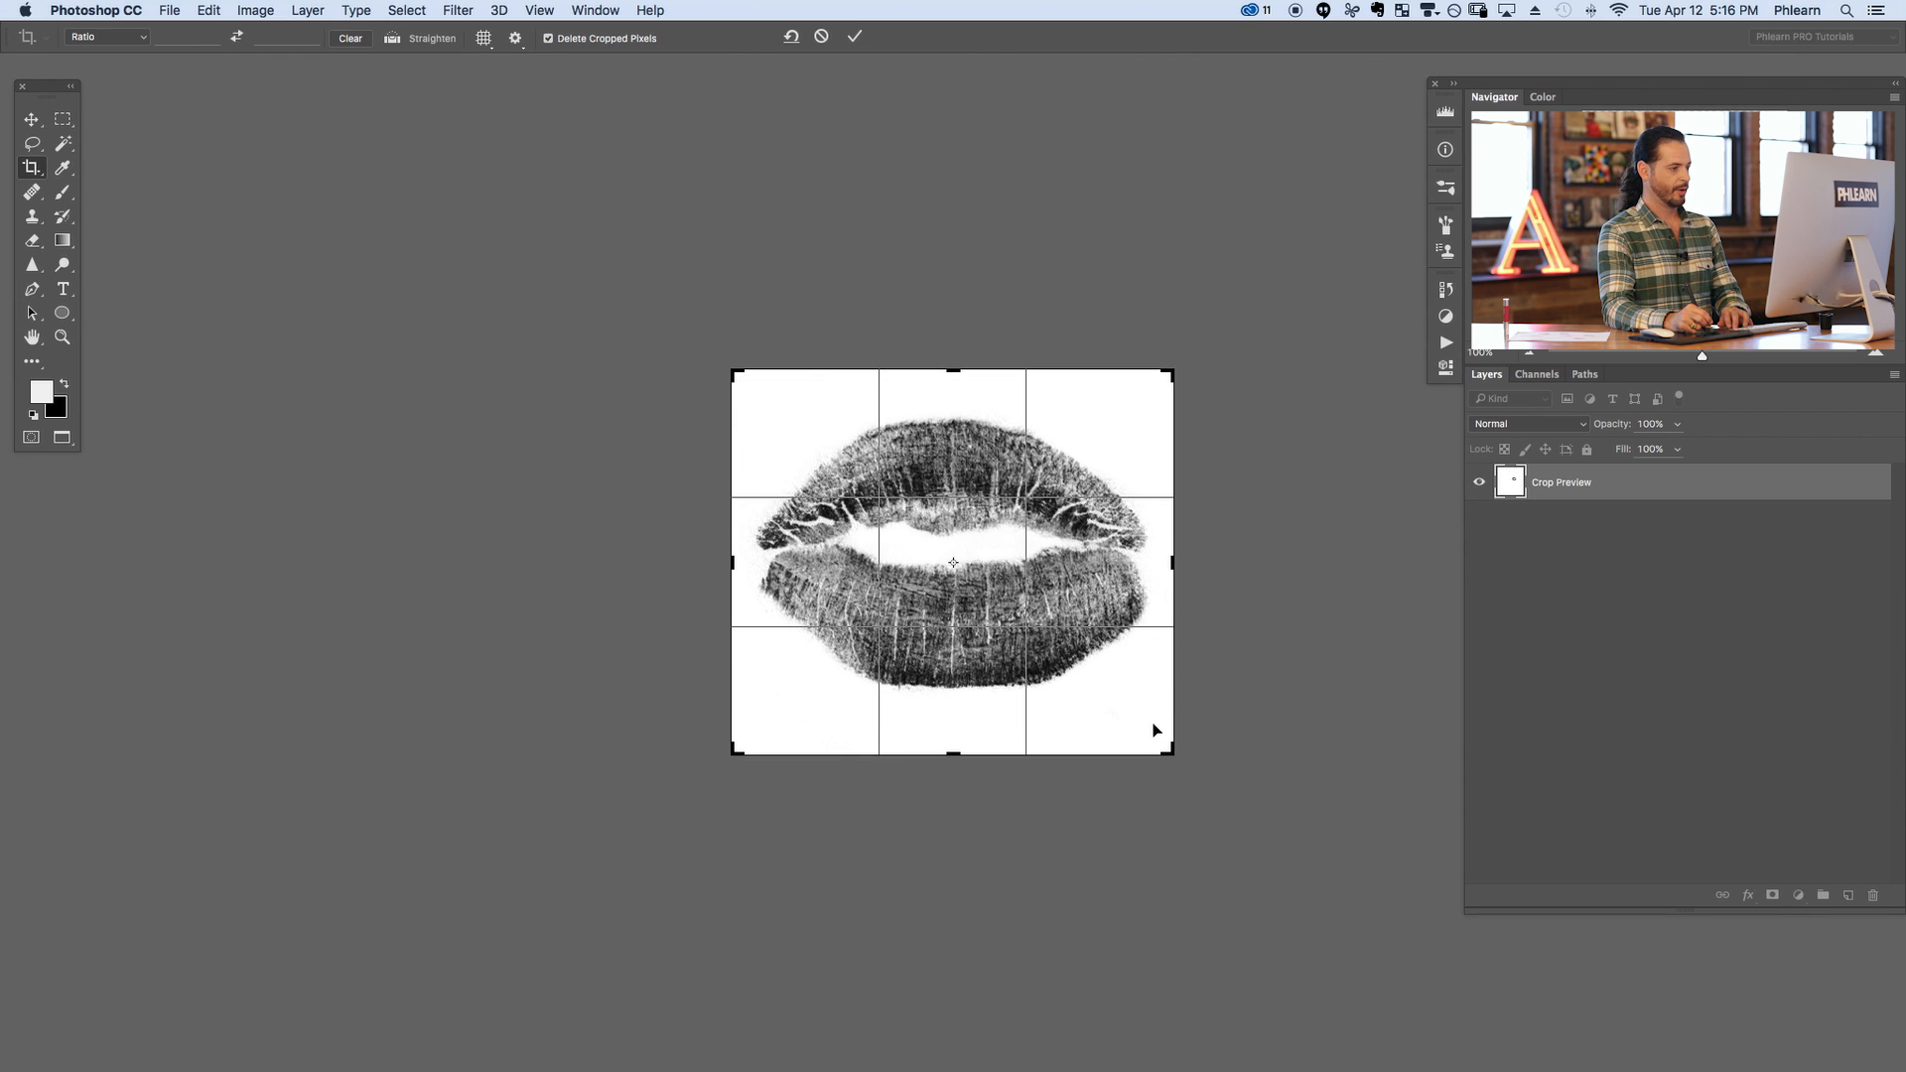
pyautogui.press('Return')
pyautogui.moveTo(974, 675)
pyautogui.mouseDown()
pyautogui.moveTo(1023, 670)
pyautogui.moveTo(974, 668)
pyautogui.mouseUp()
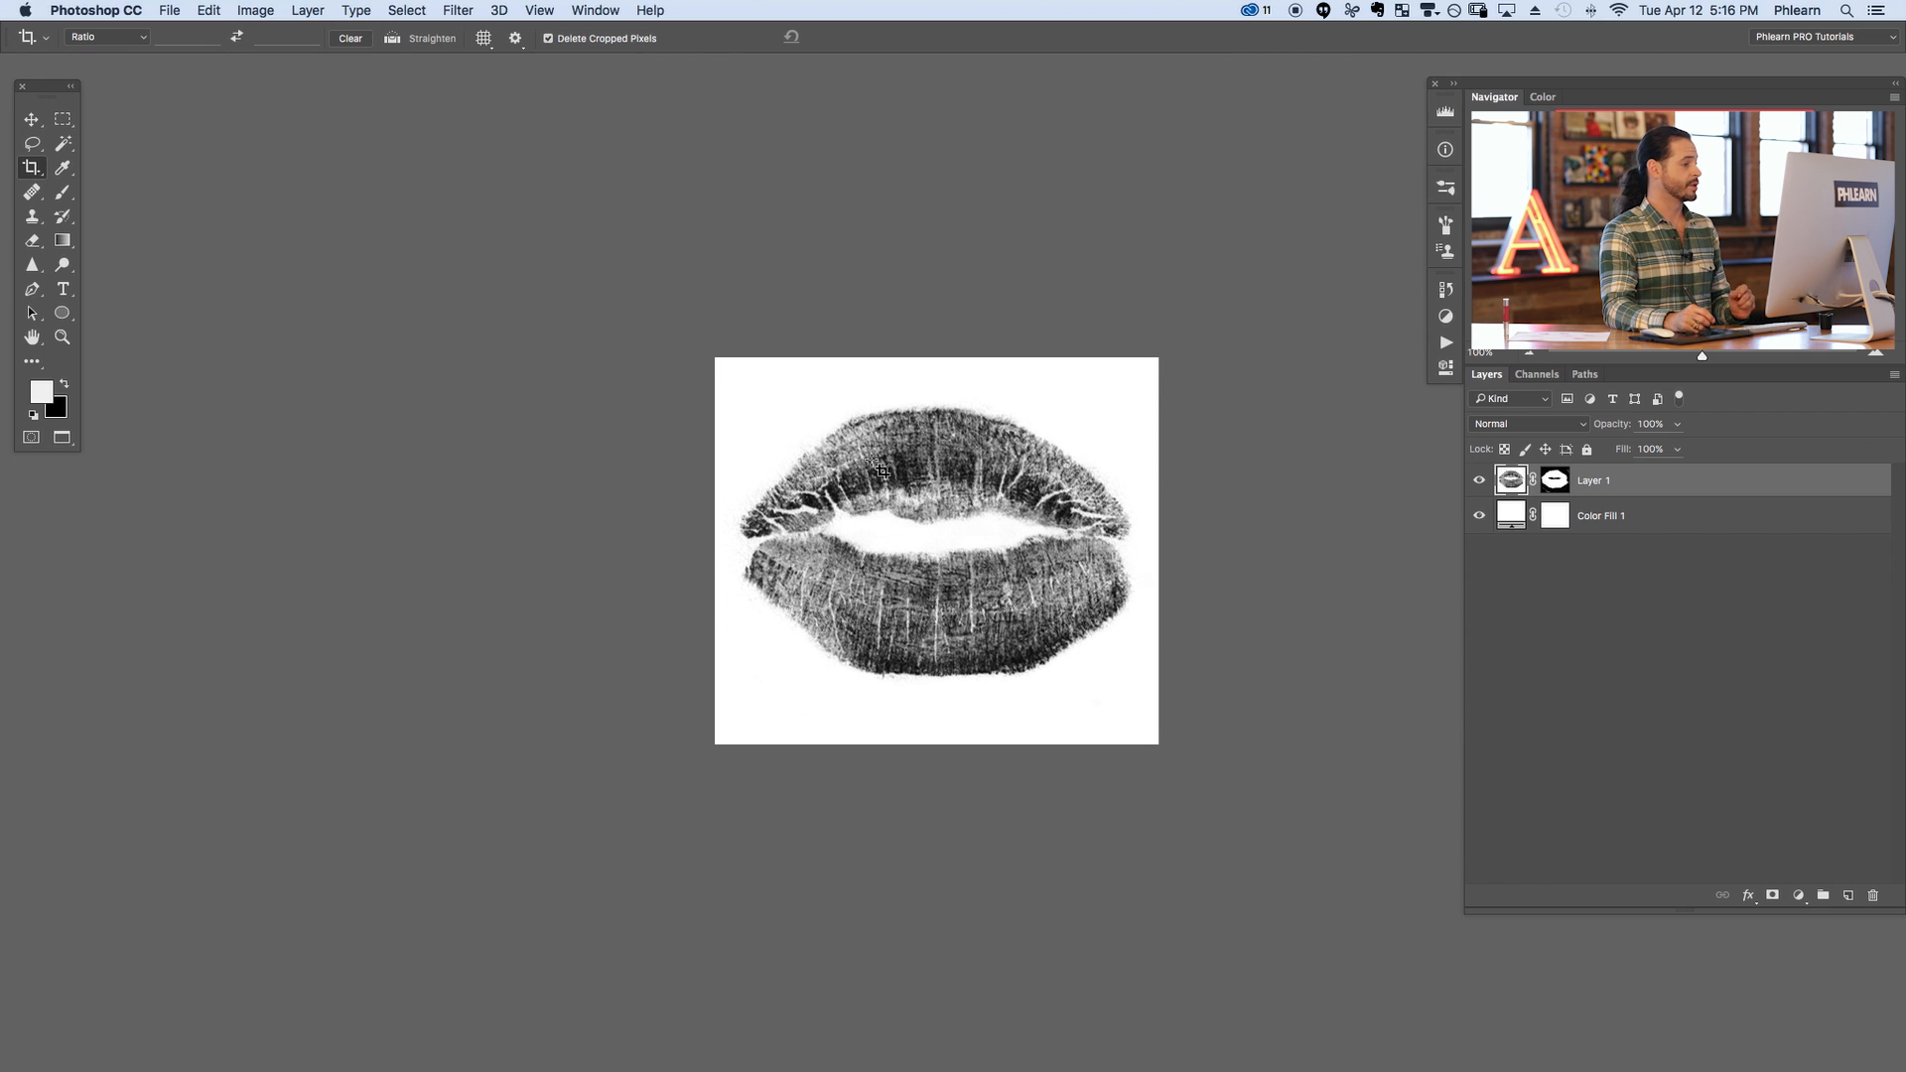
# Define the cropped kiss print as a new brush preset named Kiss
pyautogui.click(212, 10)
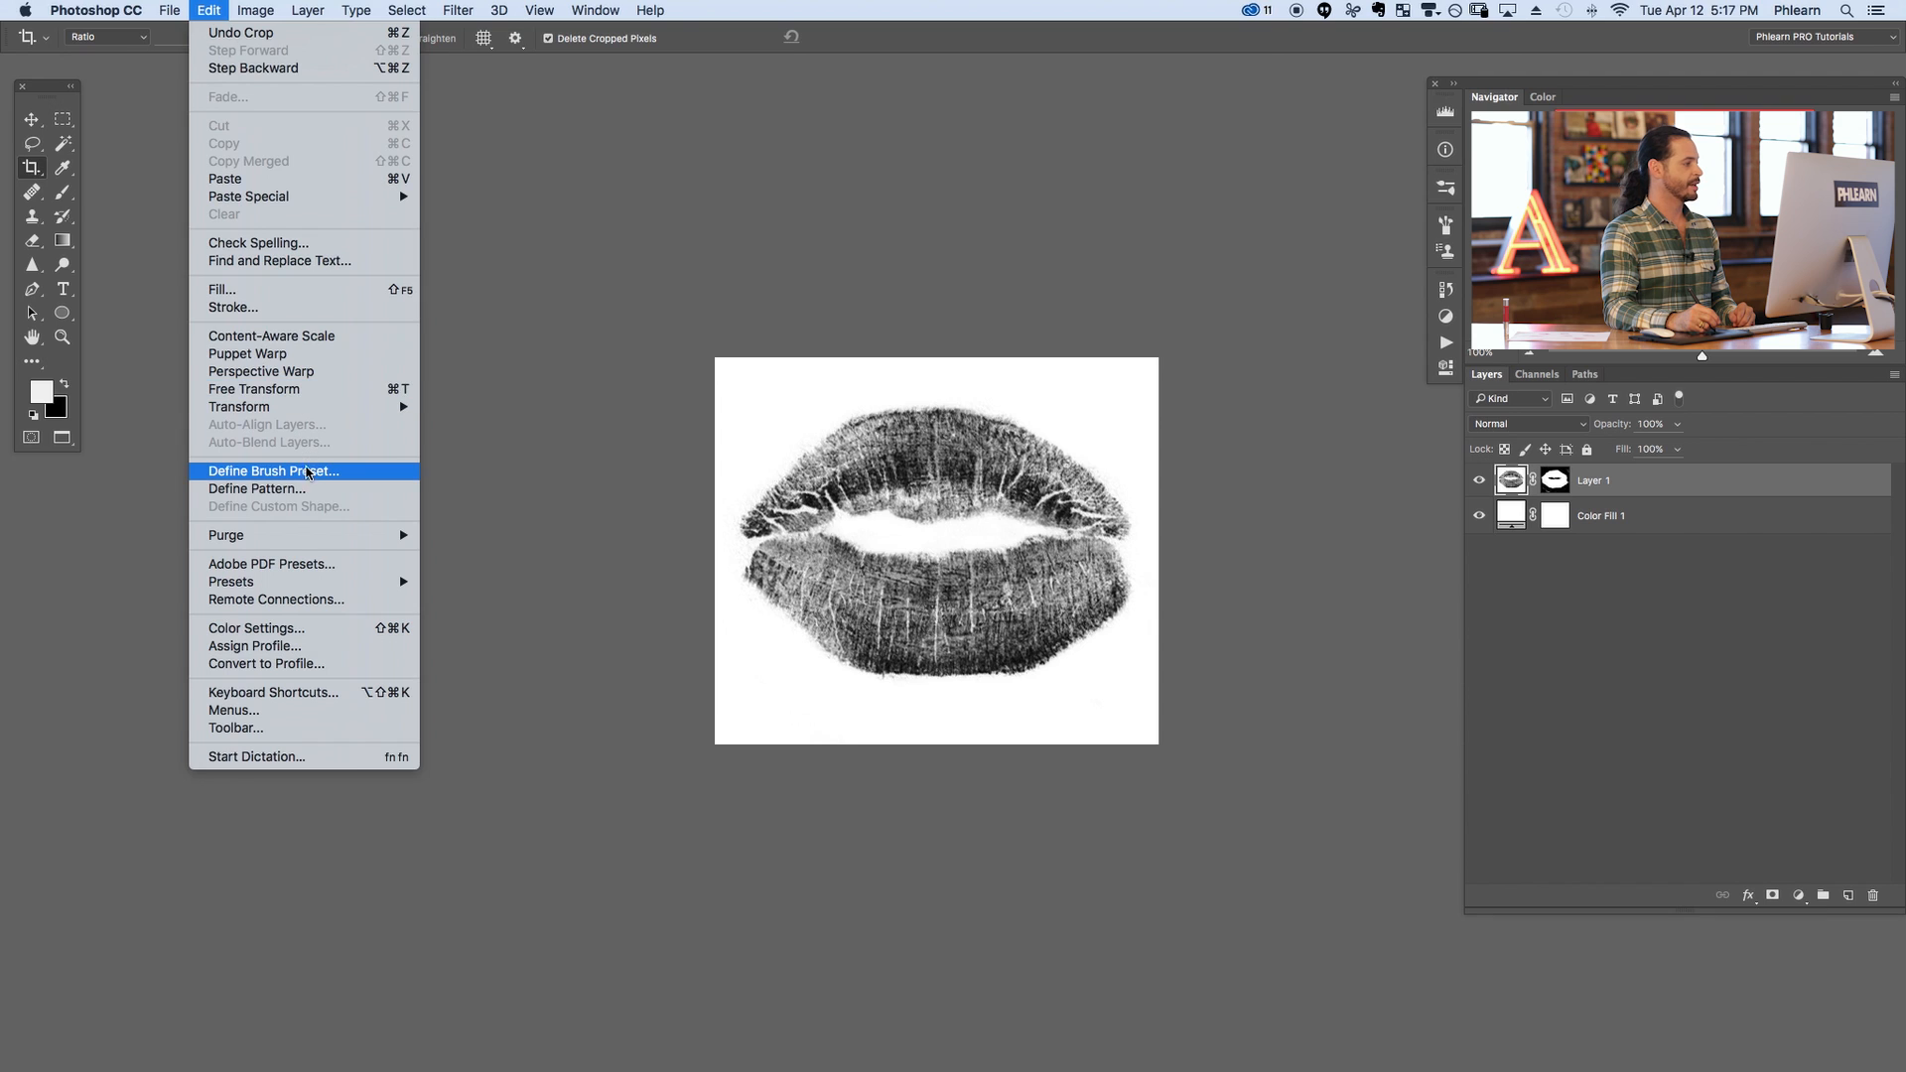
pyautogui.click(312, 473)
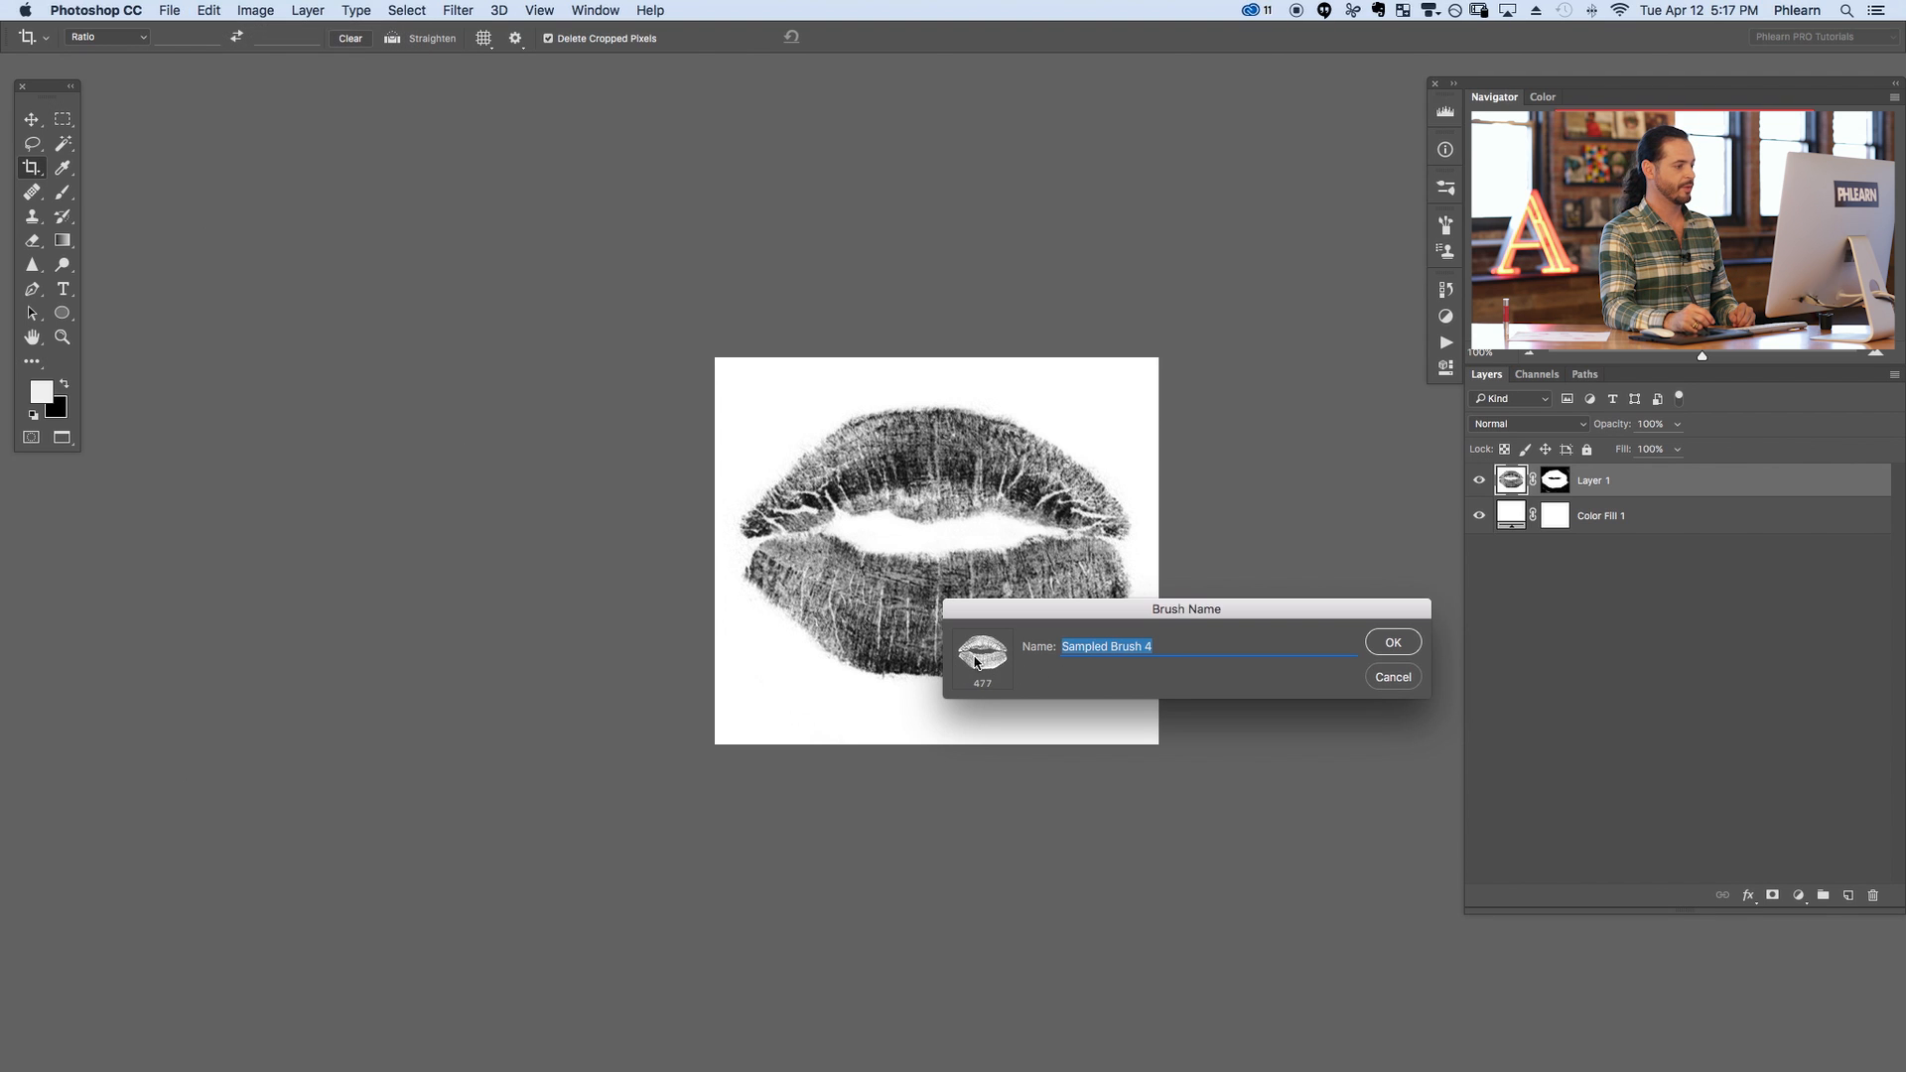
pyautogui.write('K')
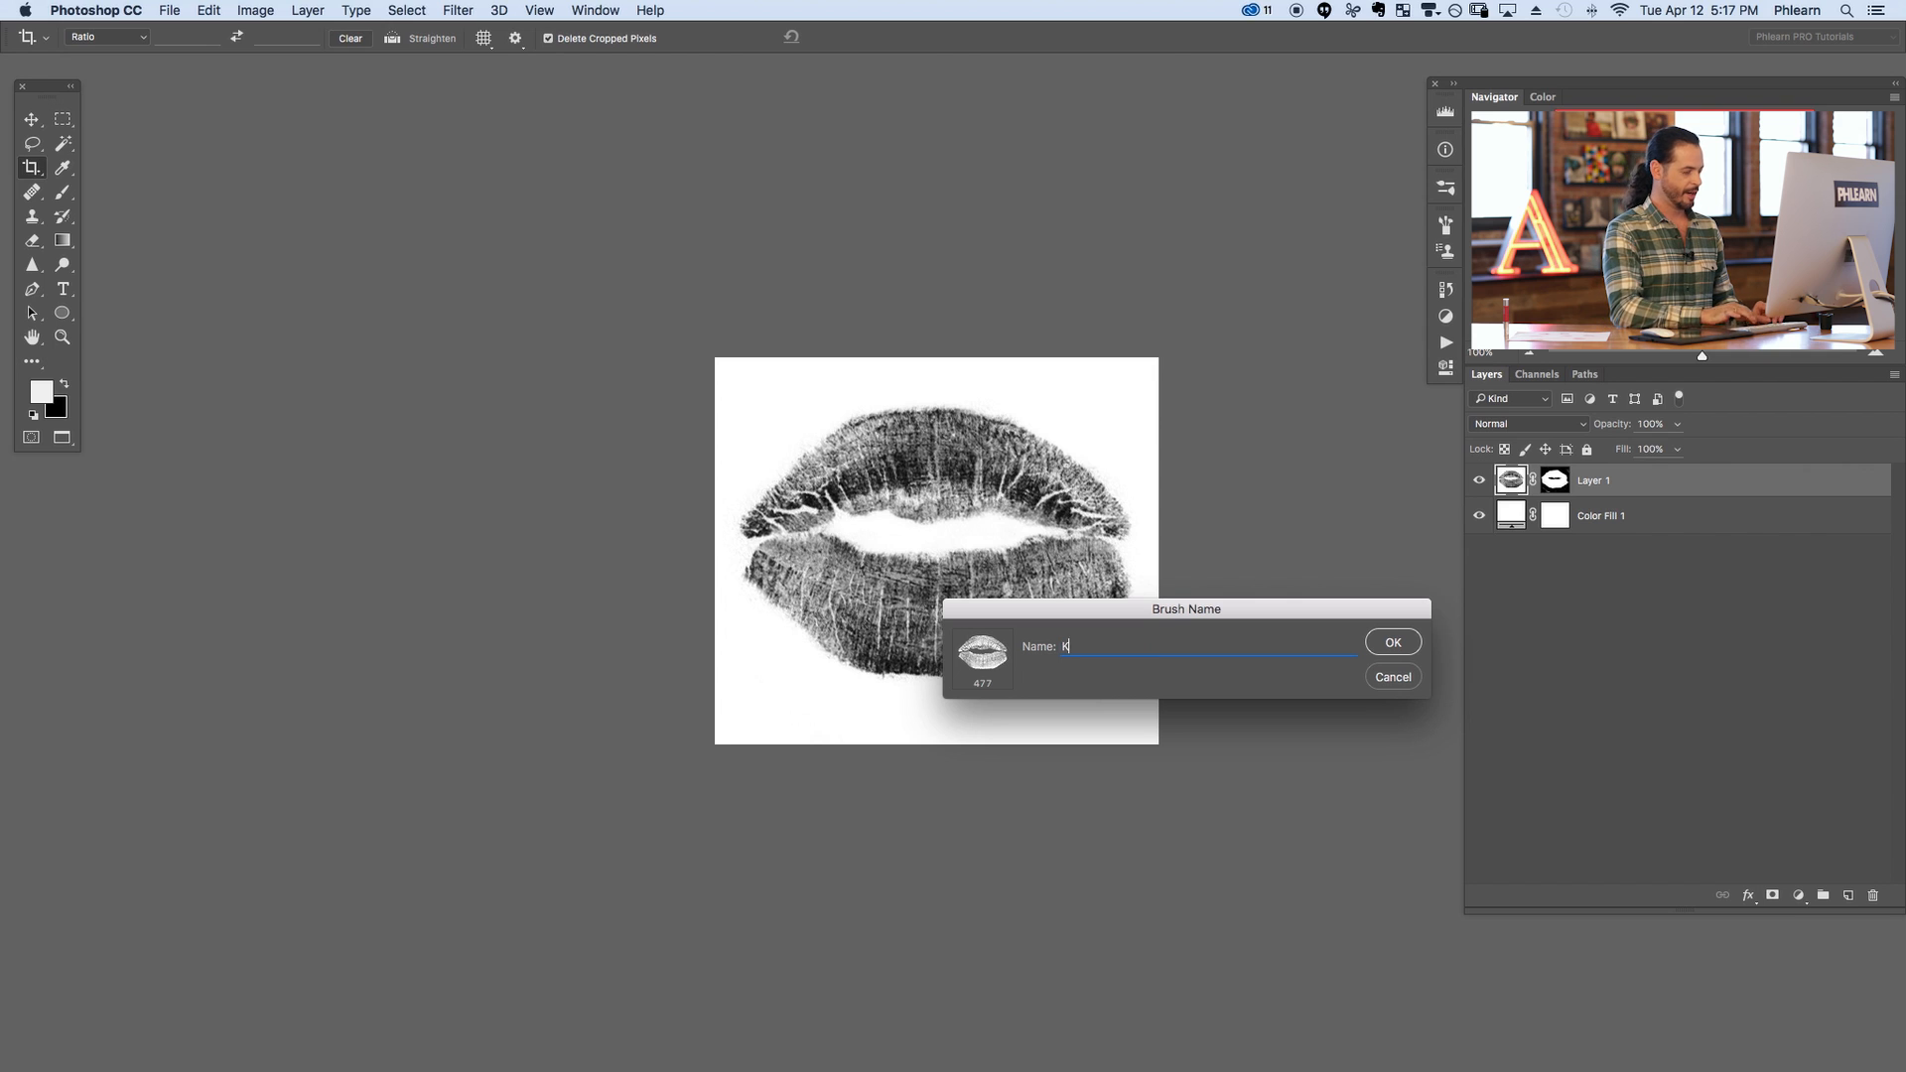
pyautogui.write('iss')
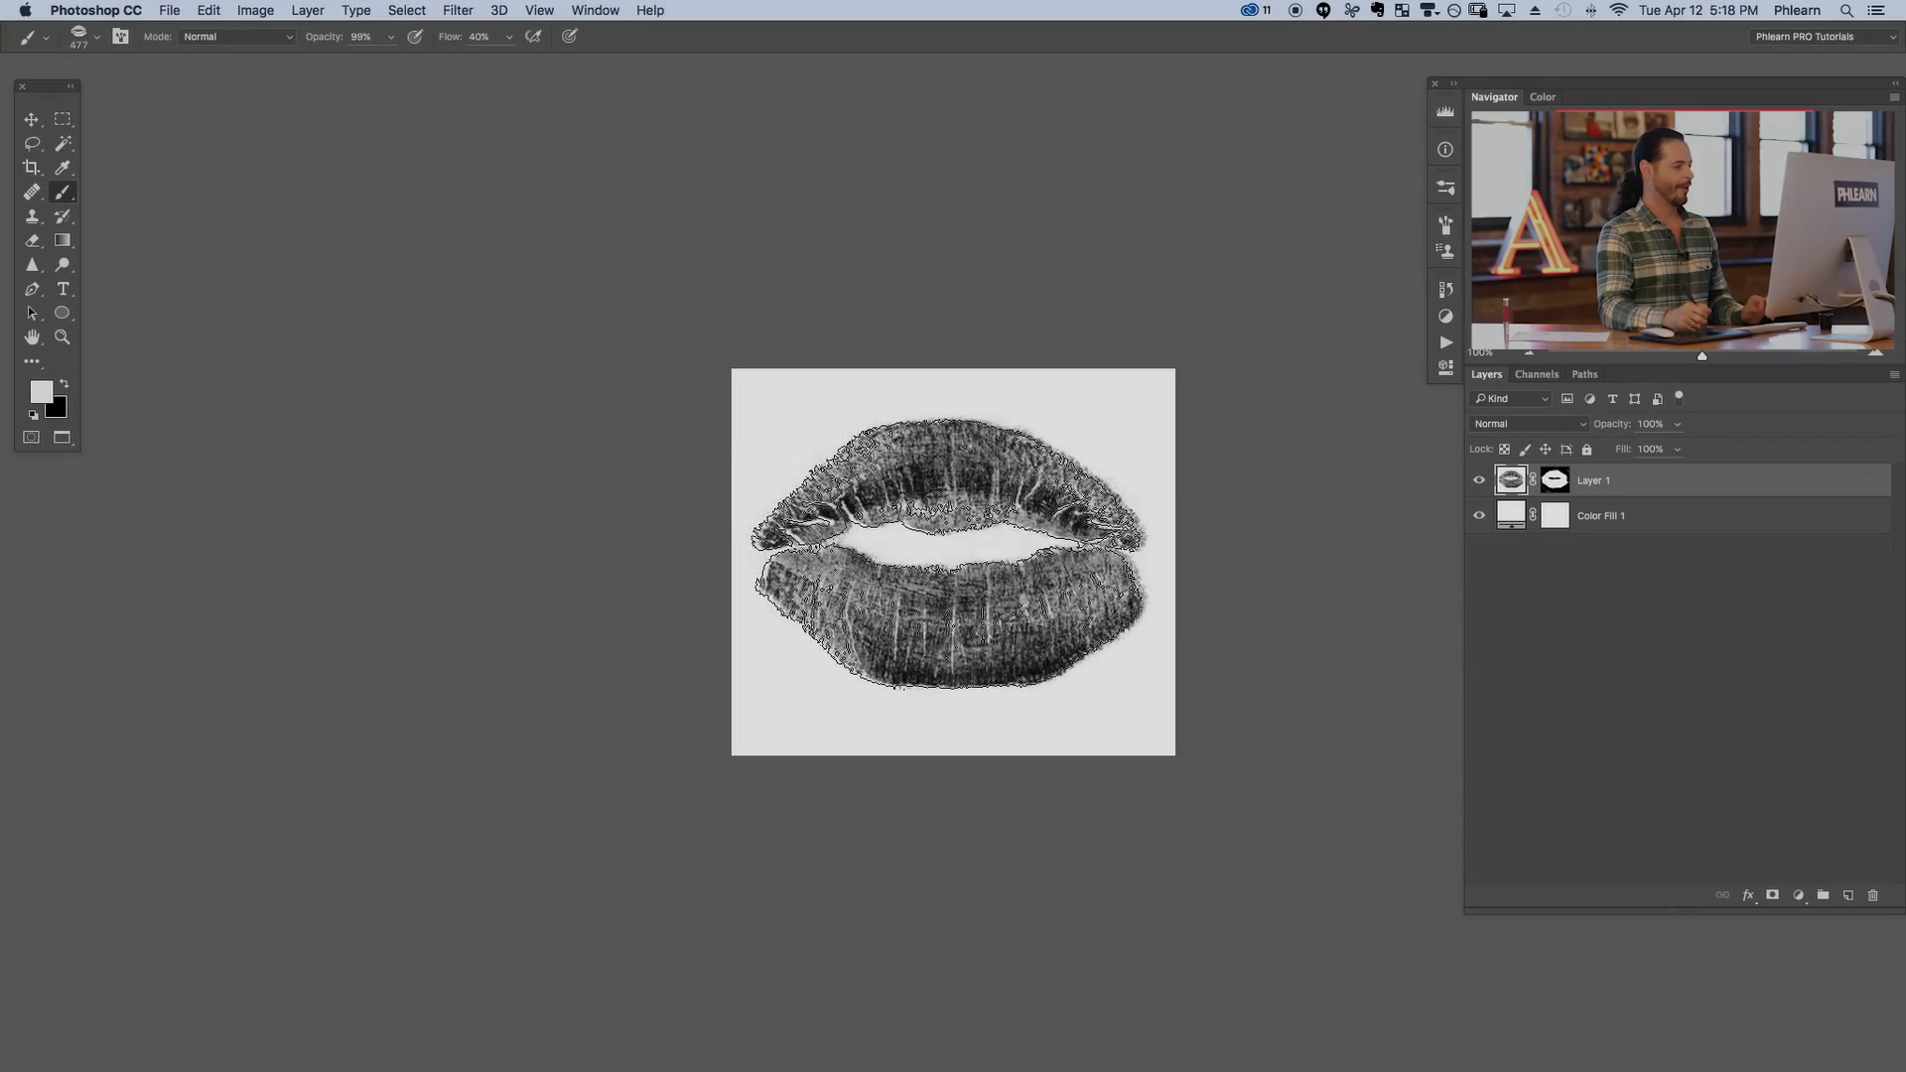
# Switch to the portrait document and keep the kiss brush selected from the presets
pyautogui.hotkey('ctrl', 'Tab')
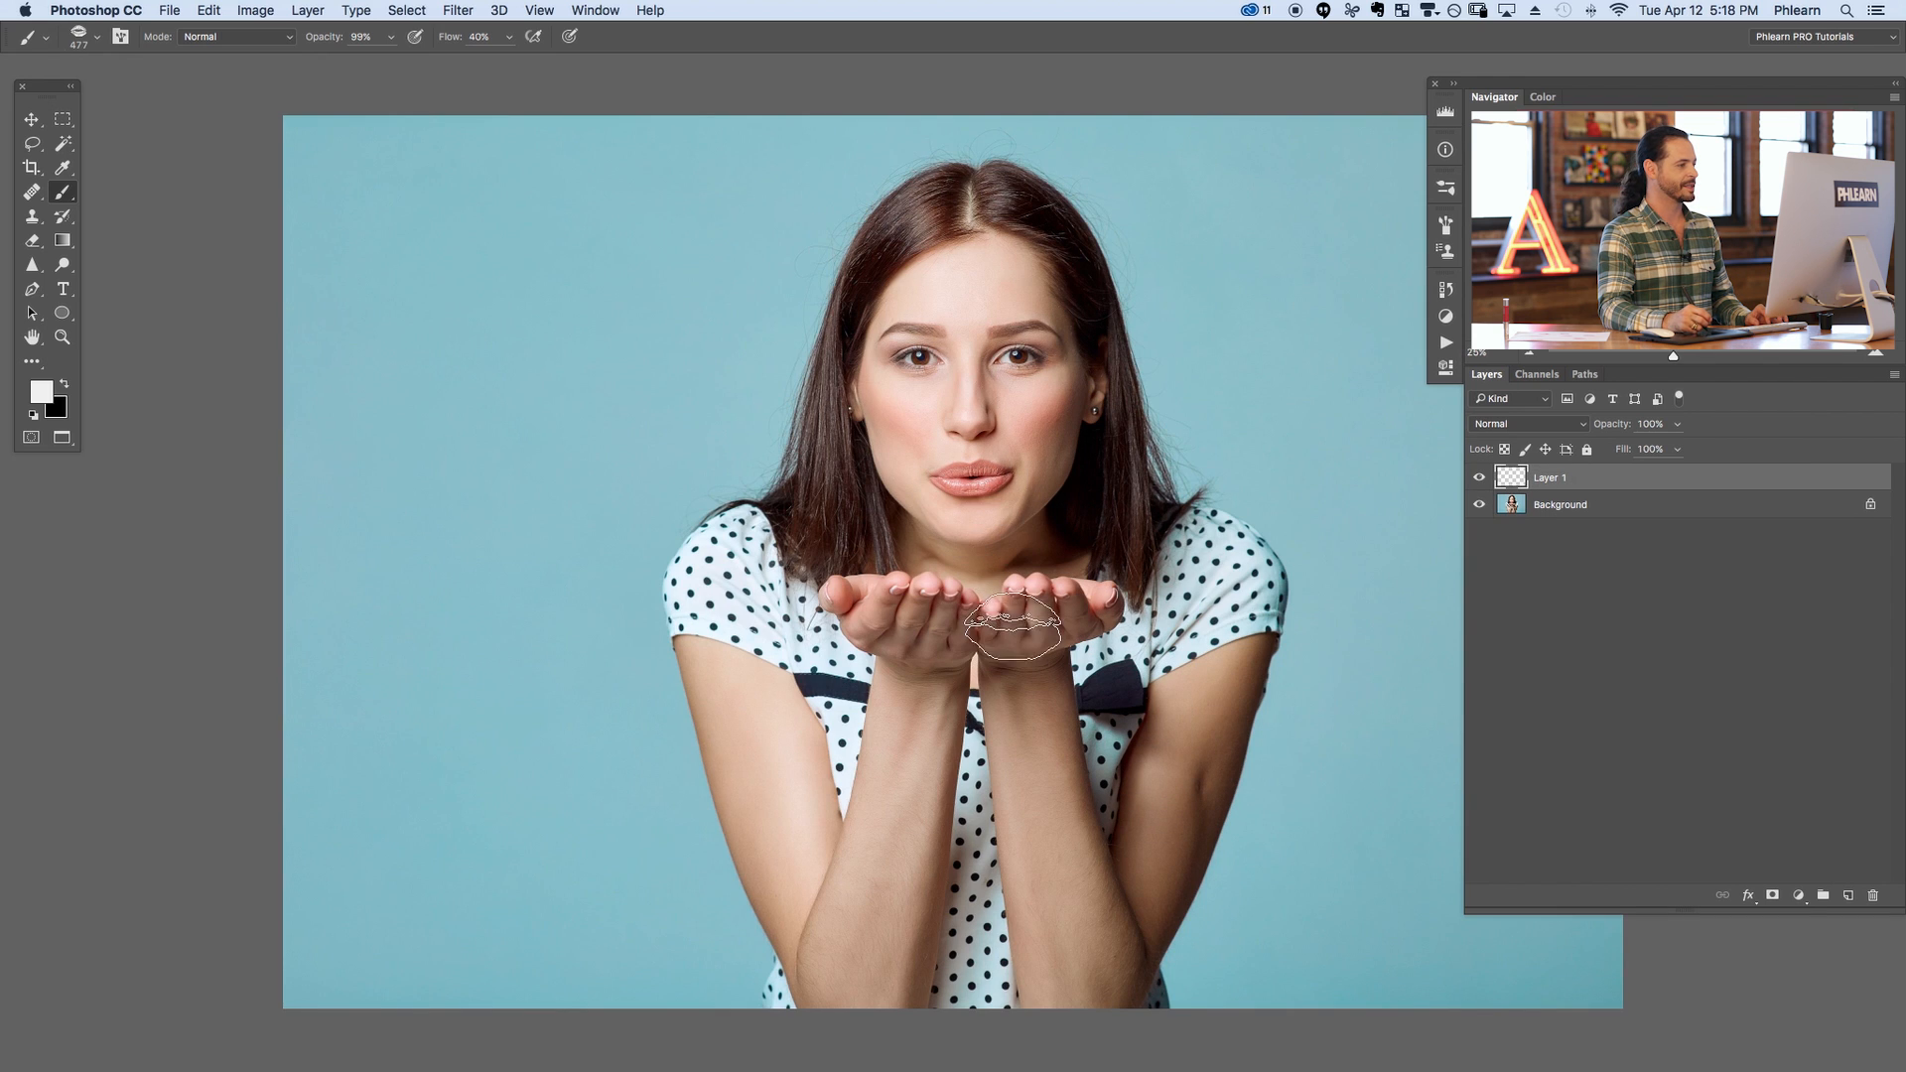
pyautogui.moveTo(959, 482); pyautogui.dragTo(847, 477)
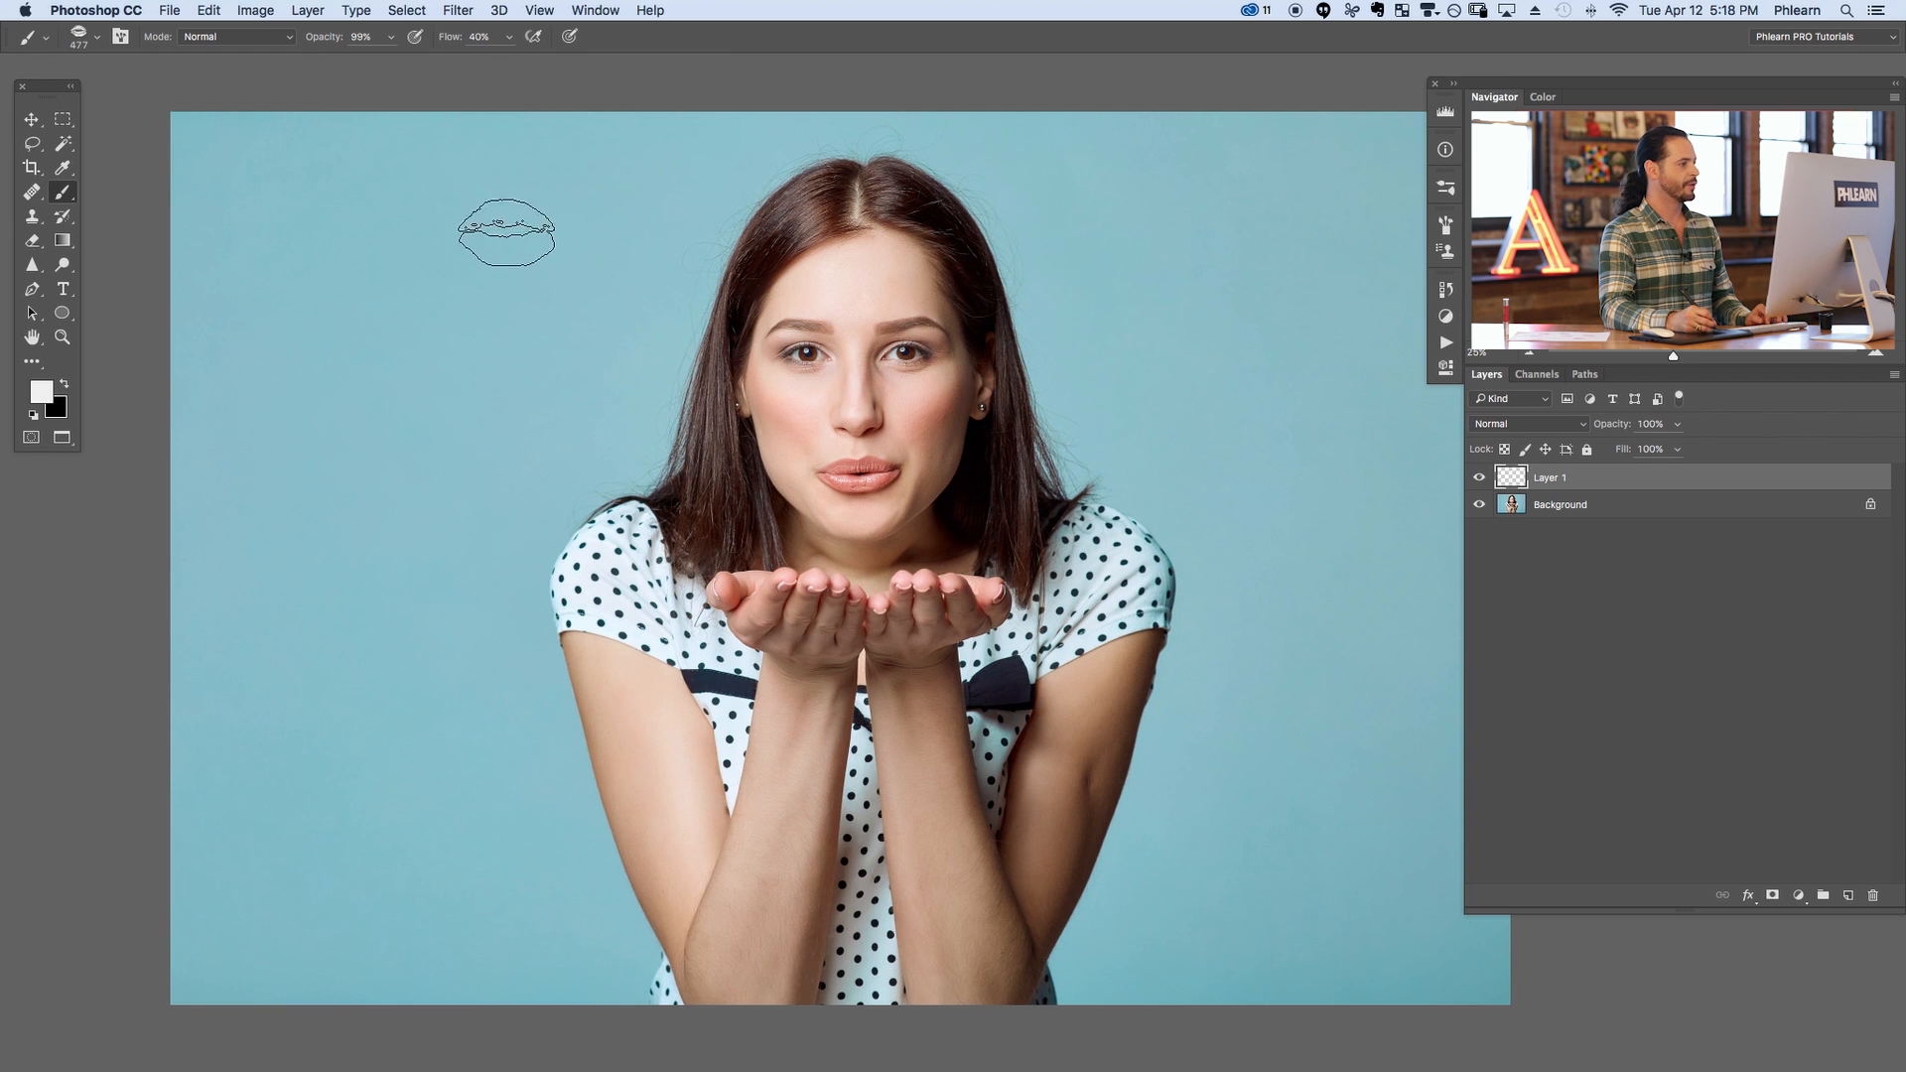
pyautogui.rightClick(494, 306)
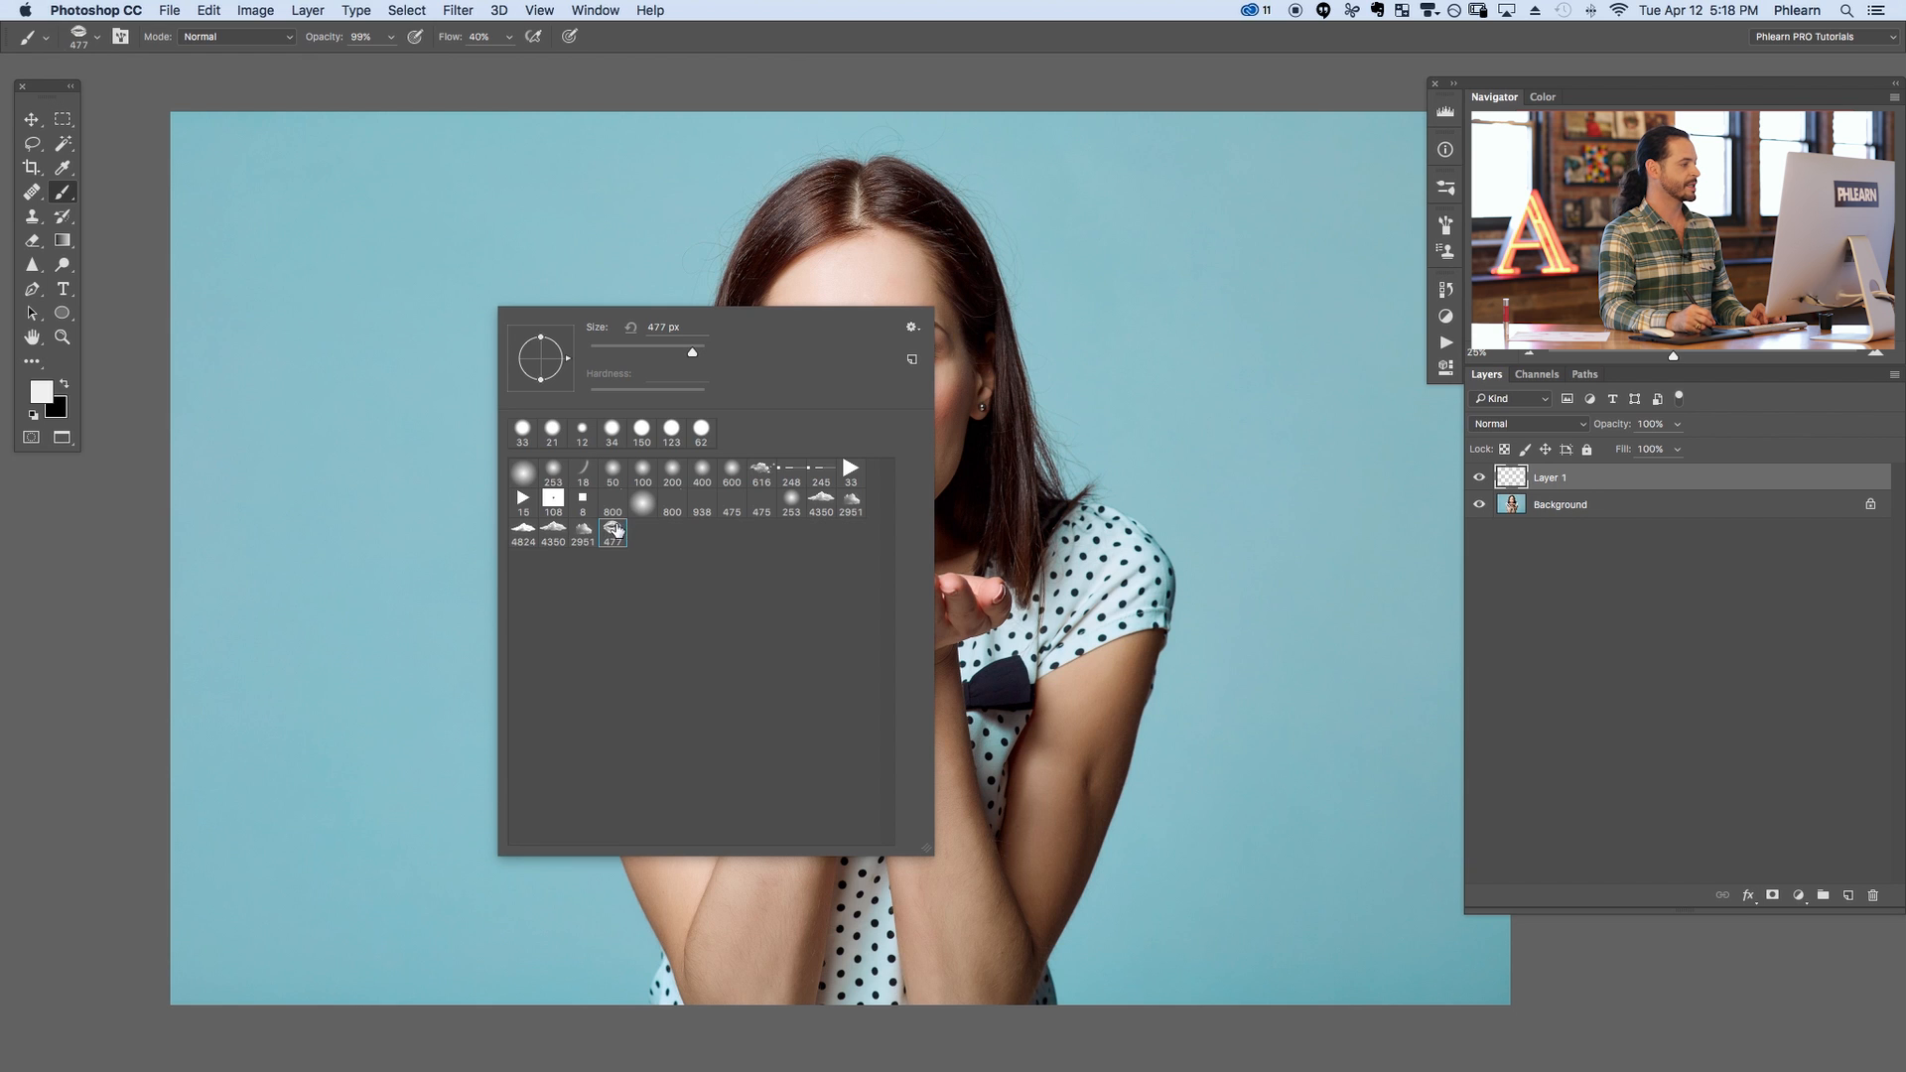
pyautogui.click(392, 540)
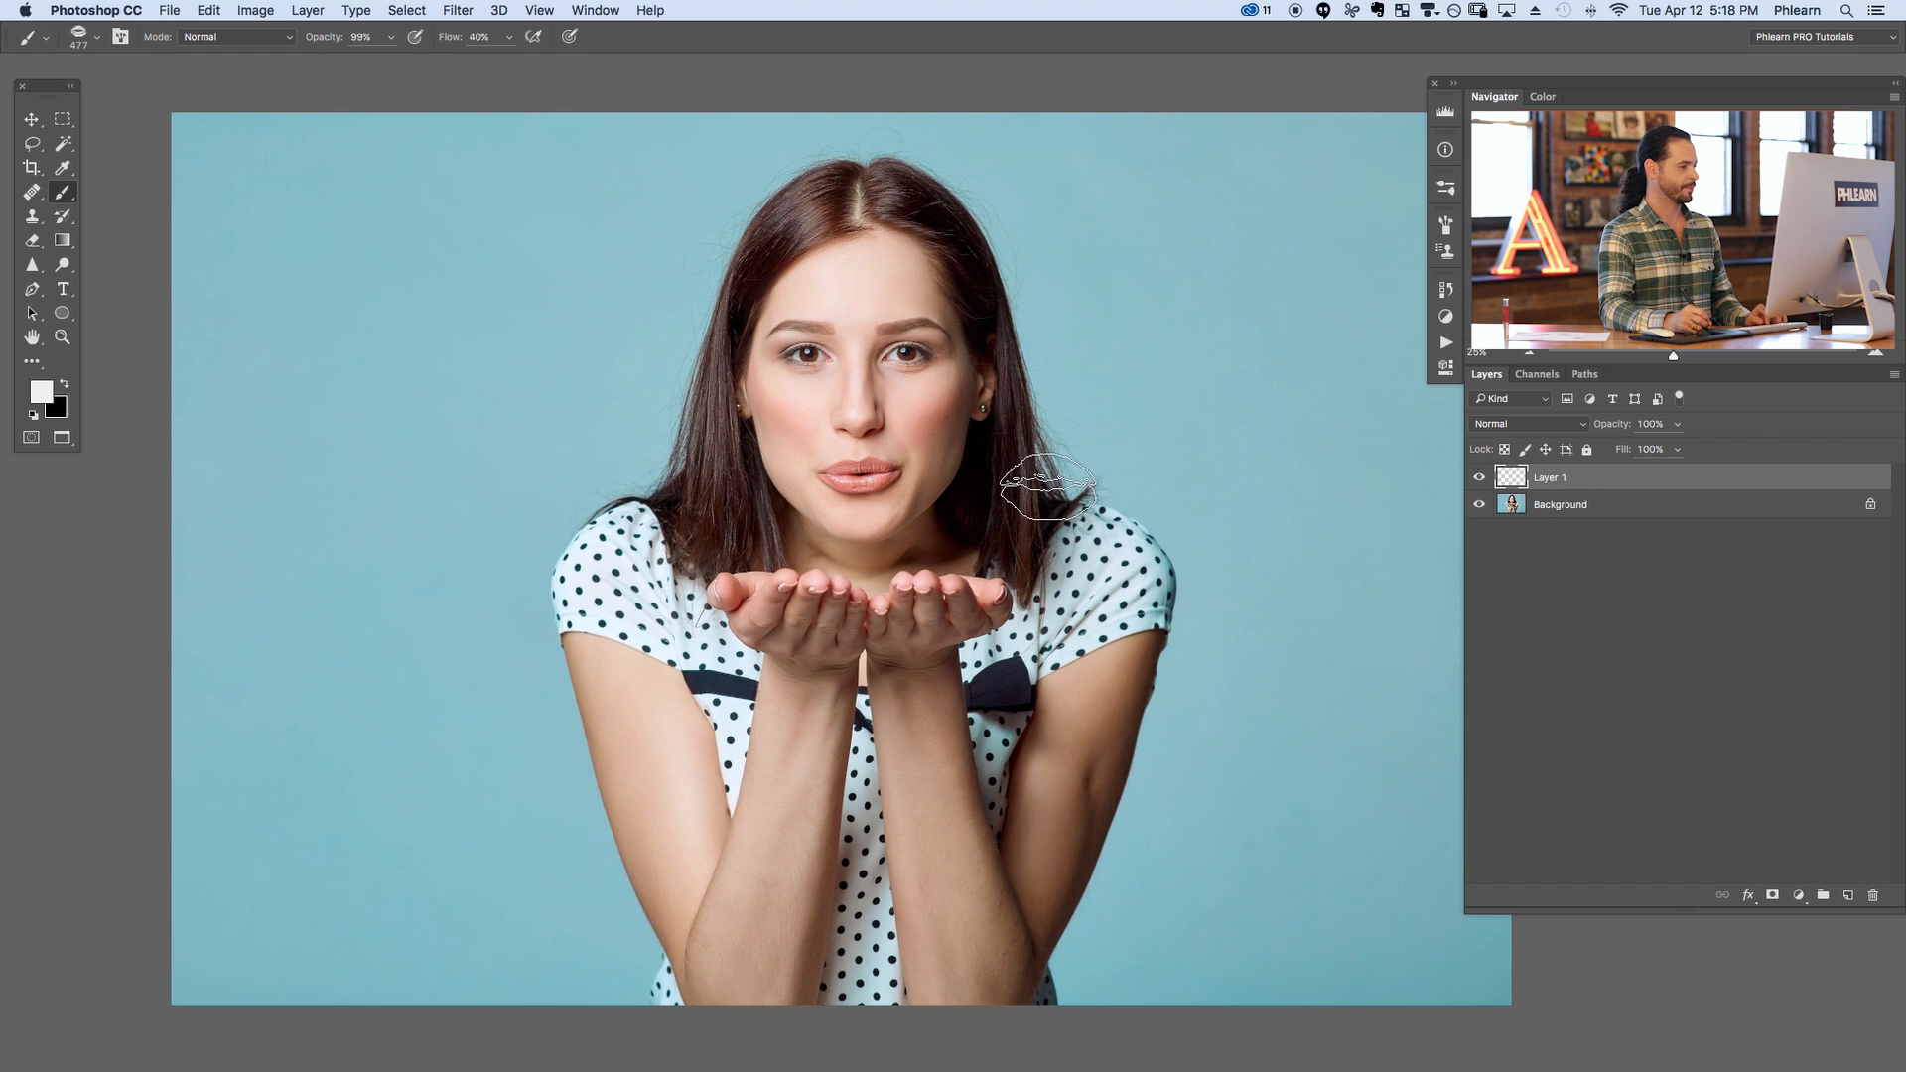
# Stamp seven white test kisses around the woman, then undo them all
pyautogui.click(1182, 414)
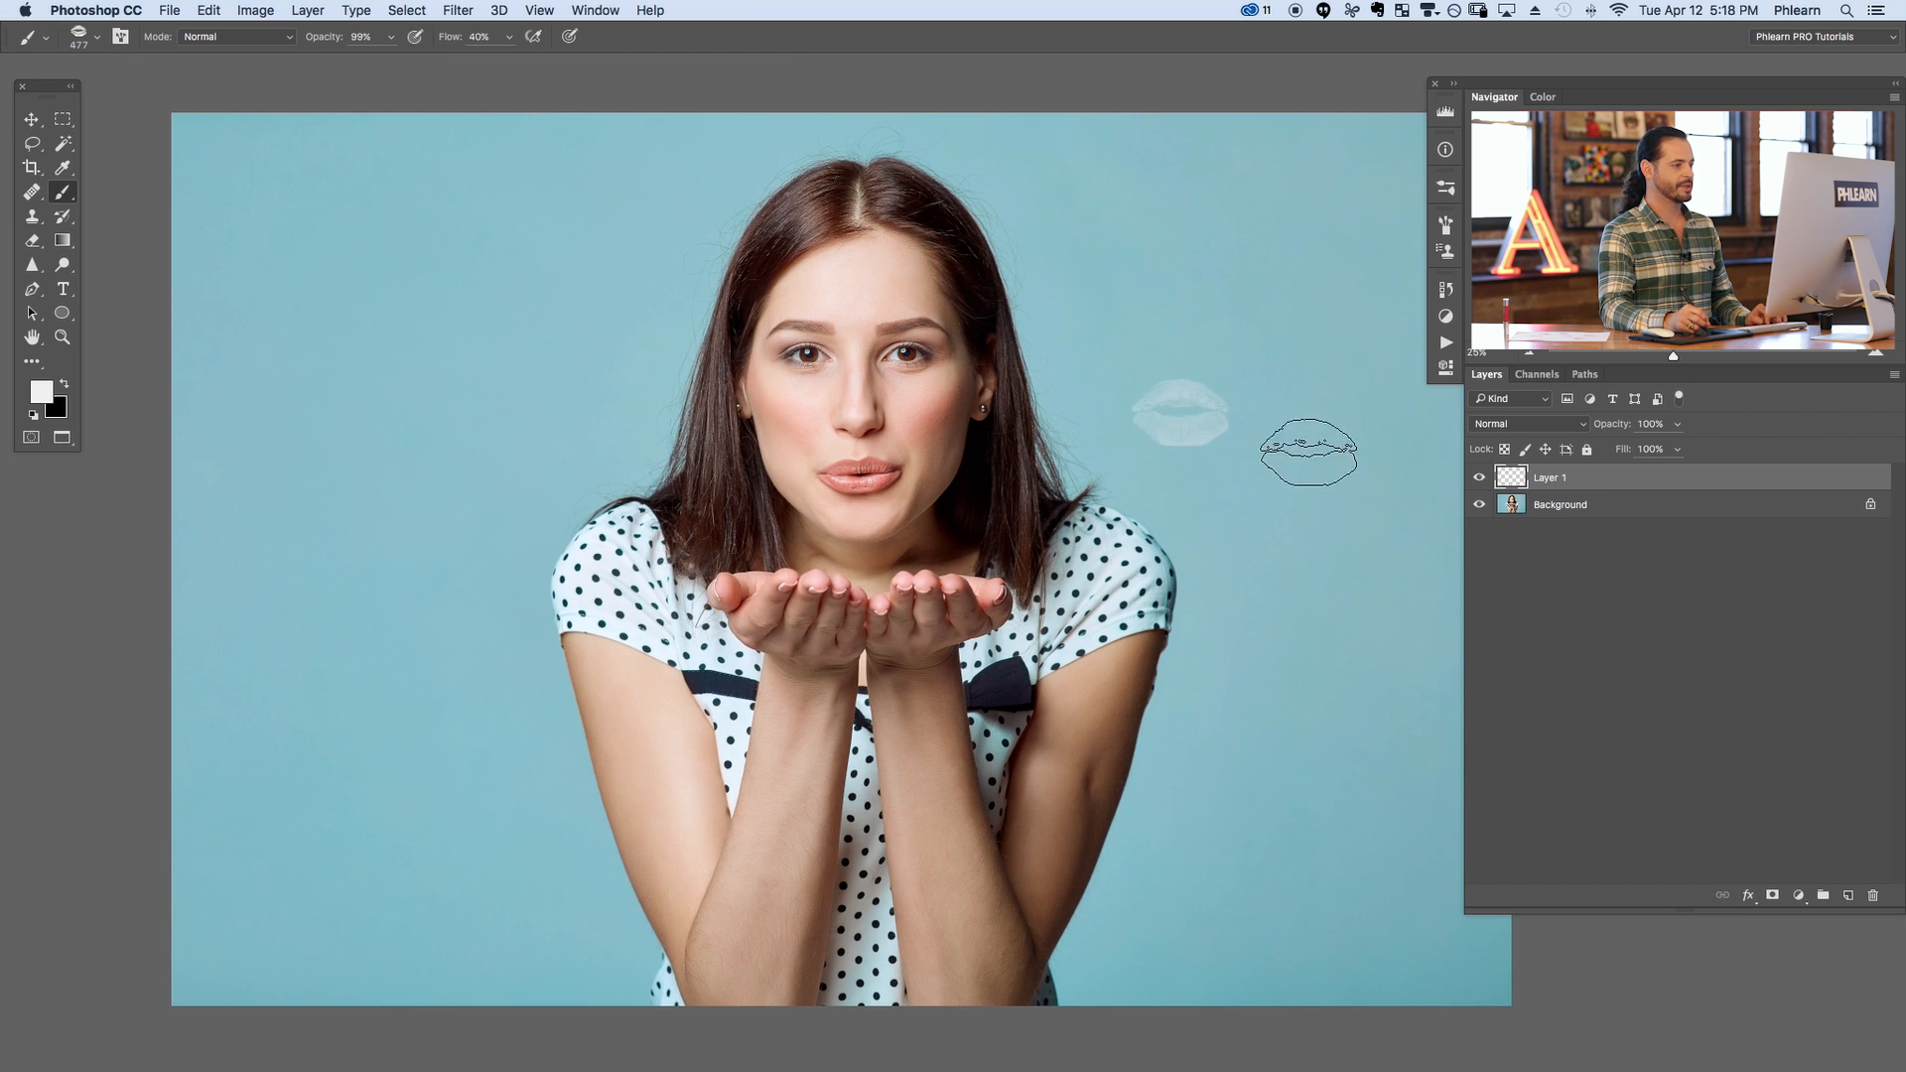
pyautogui.click(1256, 533)
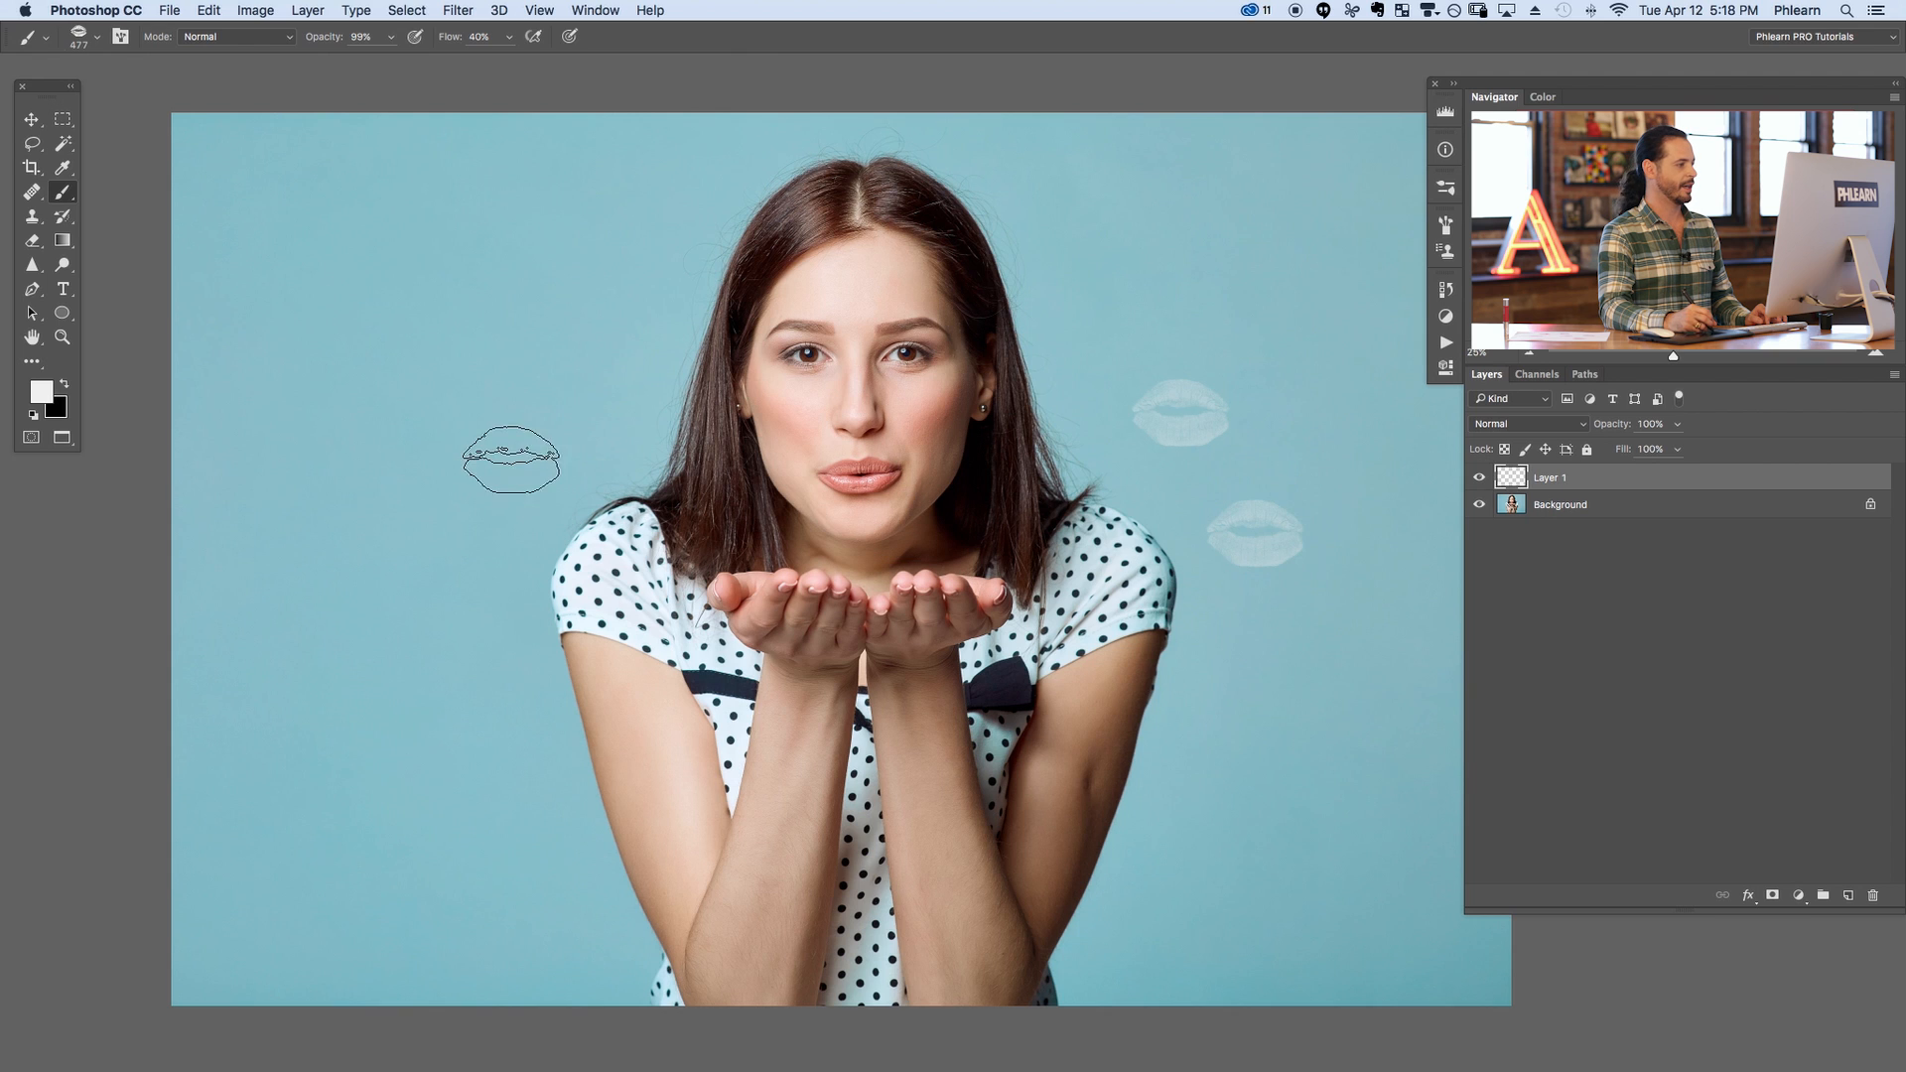
pyautogui.click(526, 460)
pyautogui.click(554, 296)
pyautogui.click(631, 195)
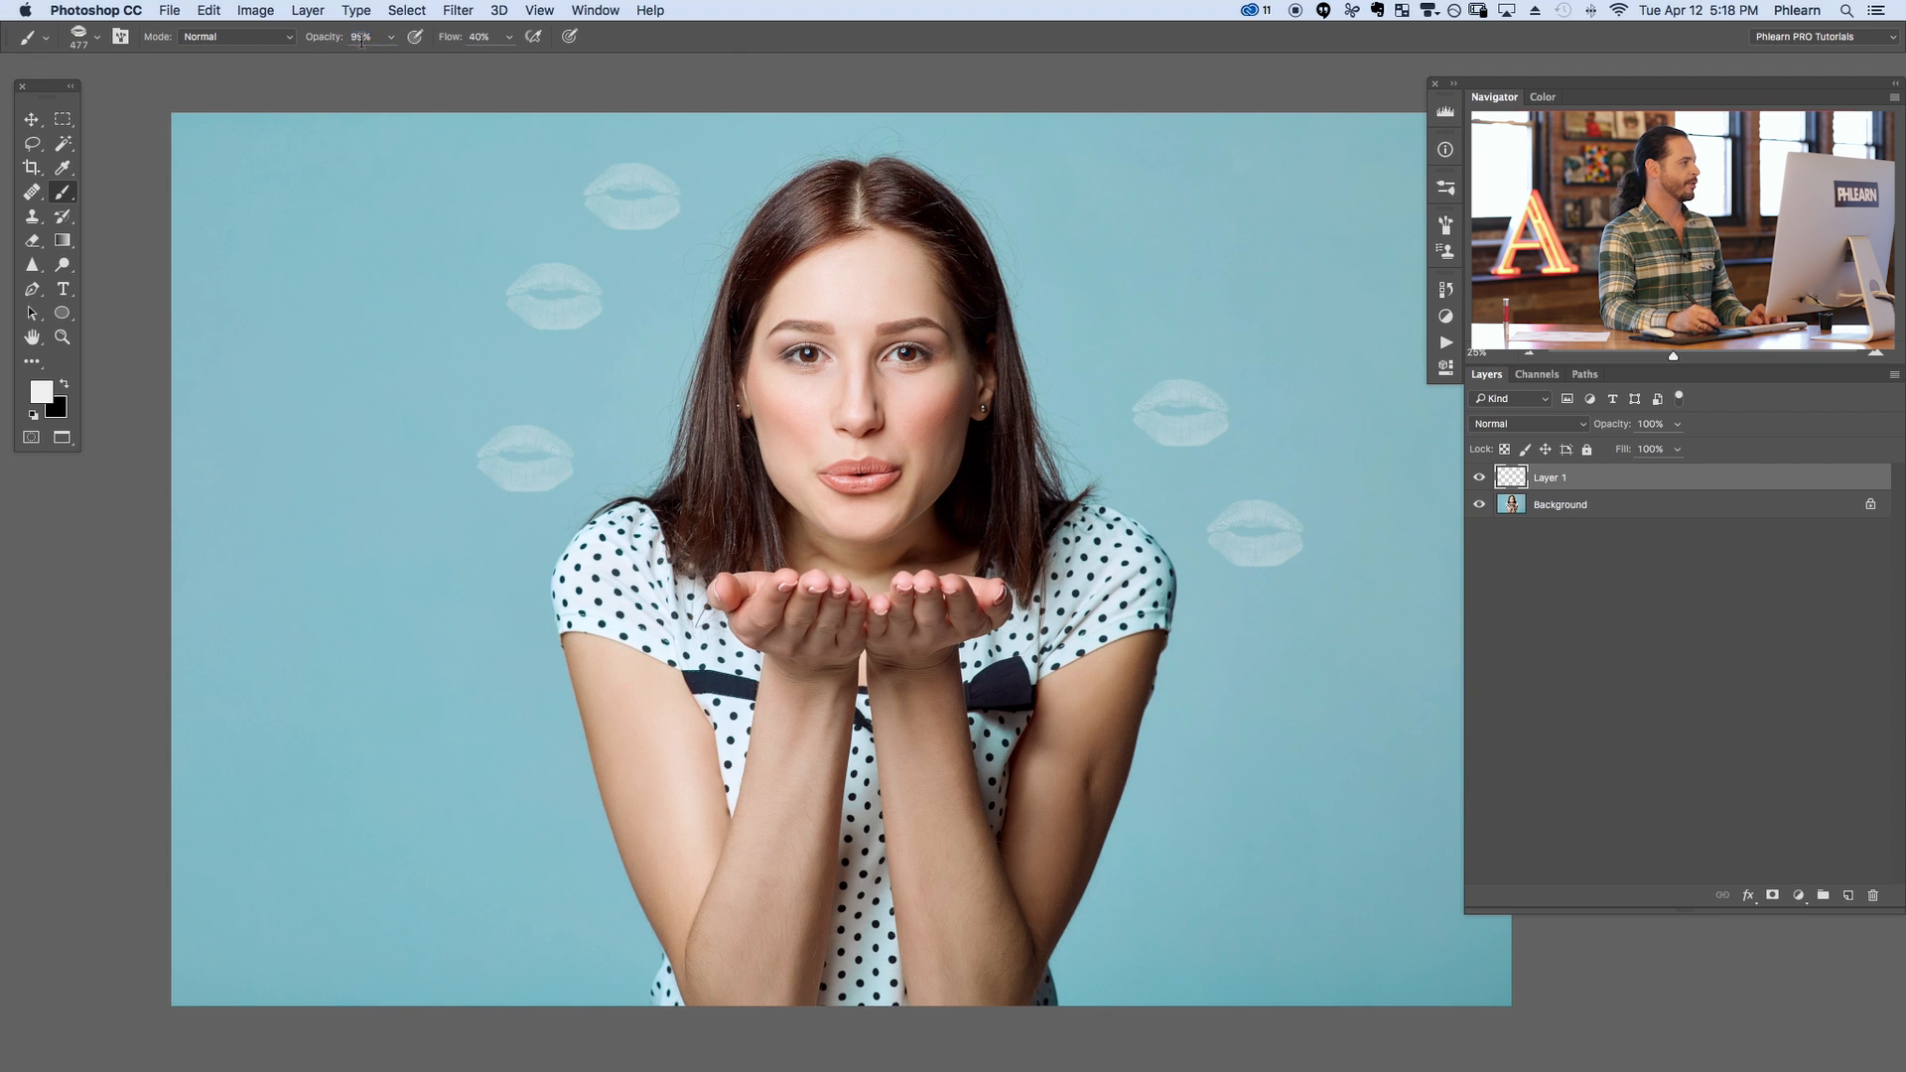
pyautogui.click(725, 162)
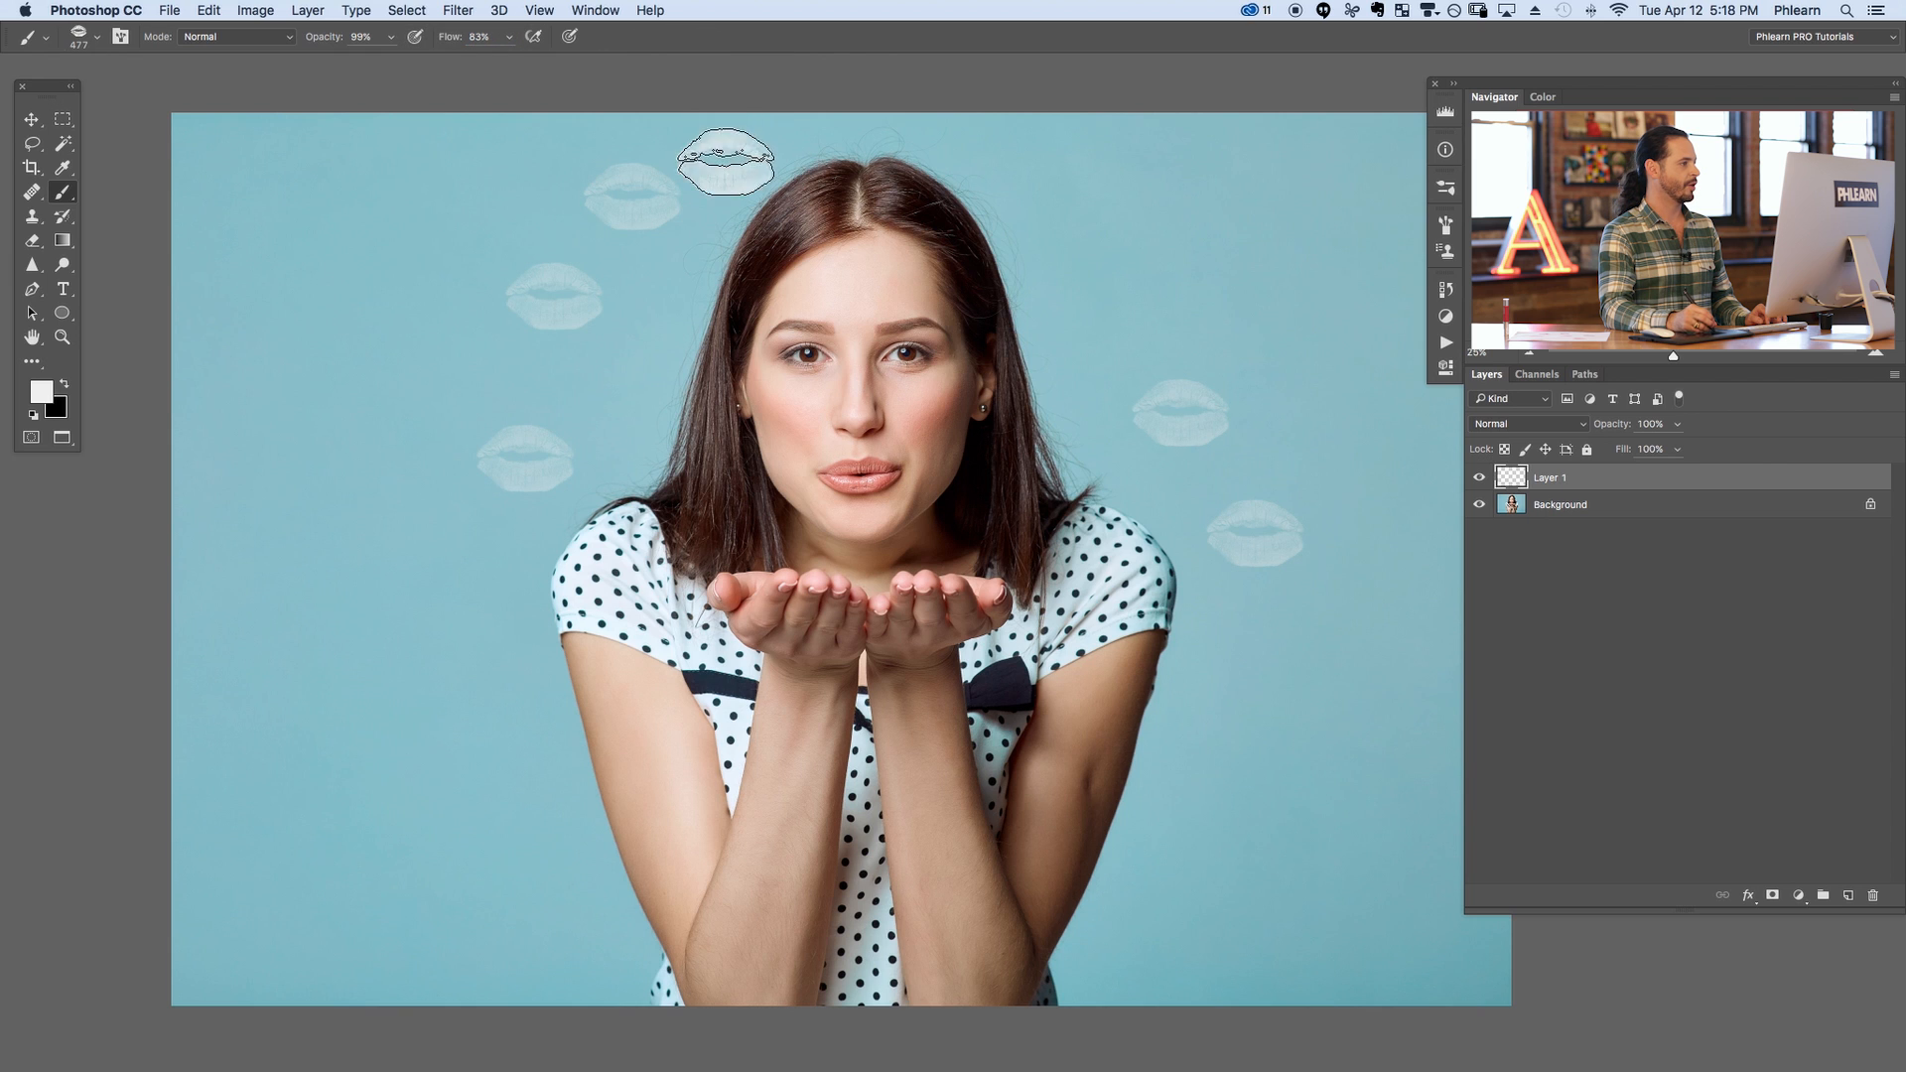
pyautogui.click(648, 366)
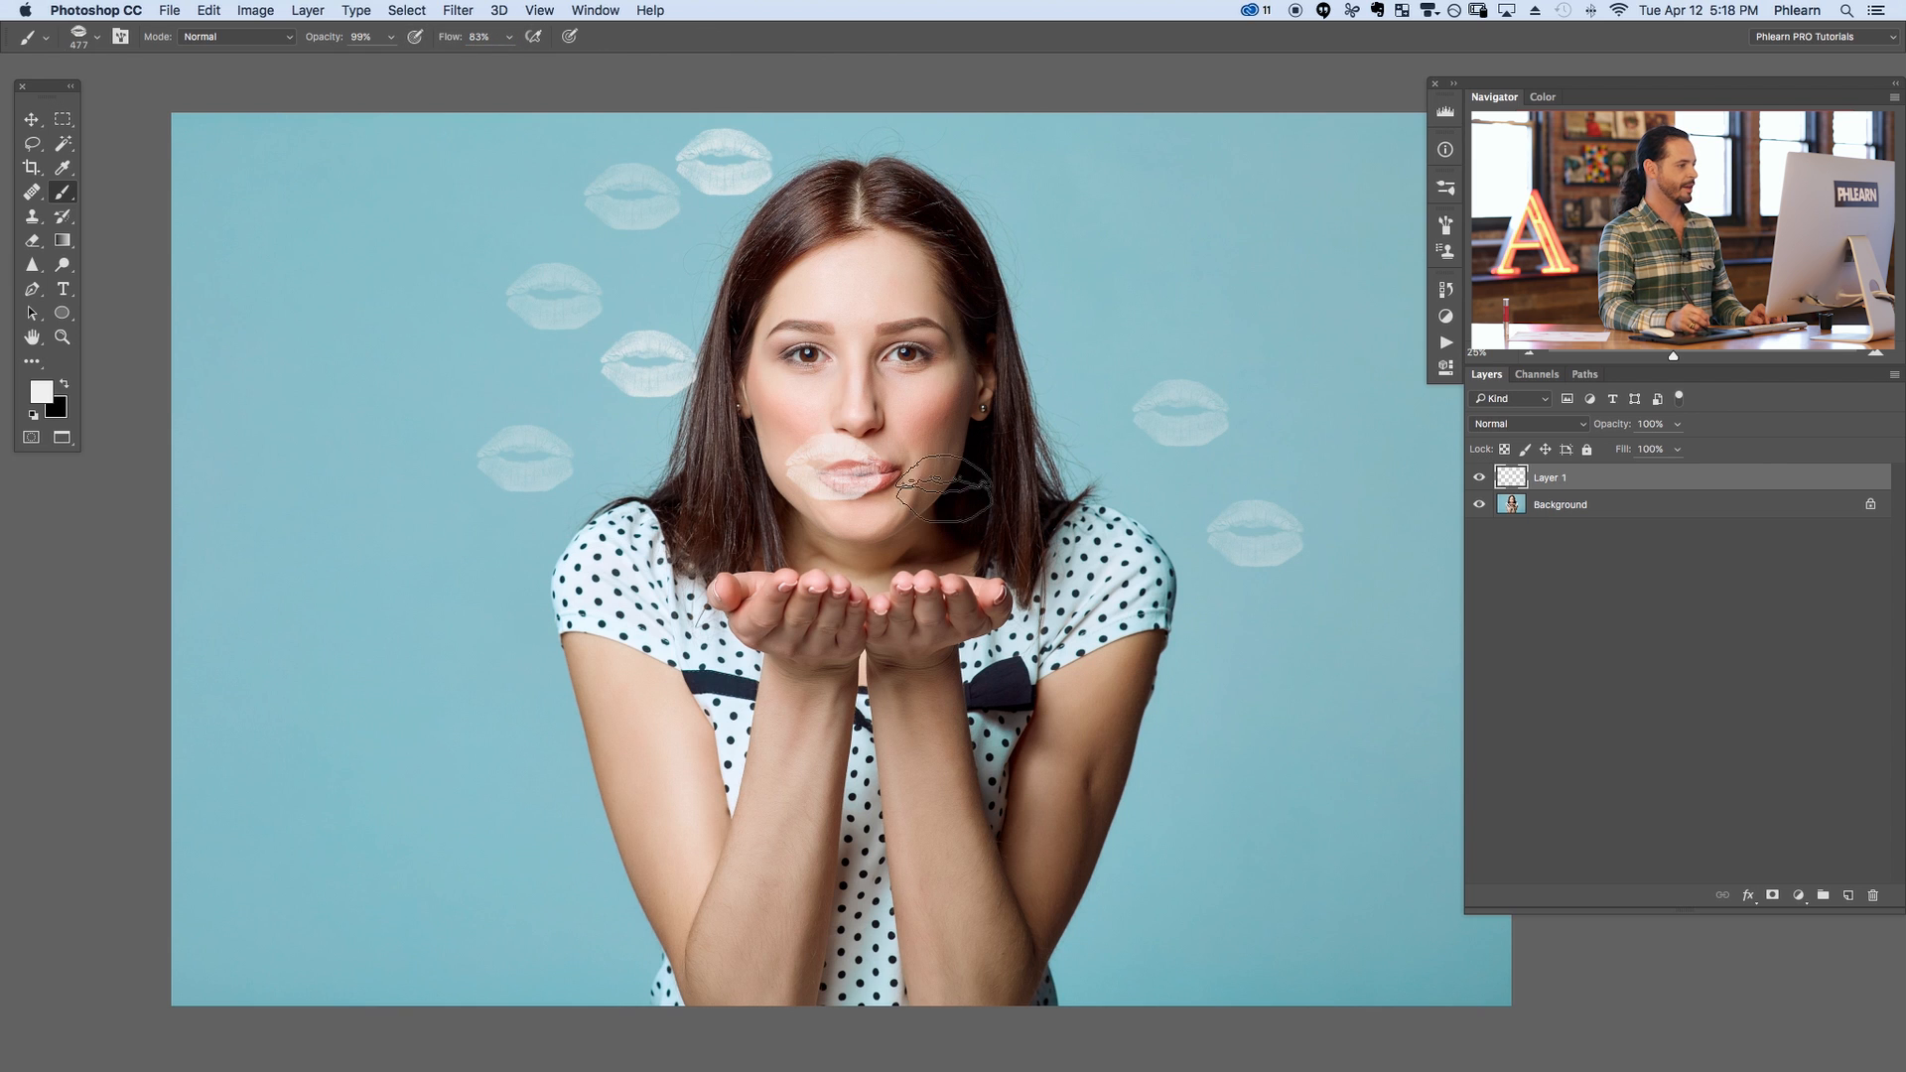
pyautogui.hotkey('ctrl', 'alt', 'z')
pyautogui.hotkey('ctrl', 'alt', 'z')
pyautogui.hotkey('ctrl', 'alt', 'z')
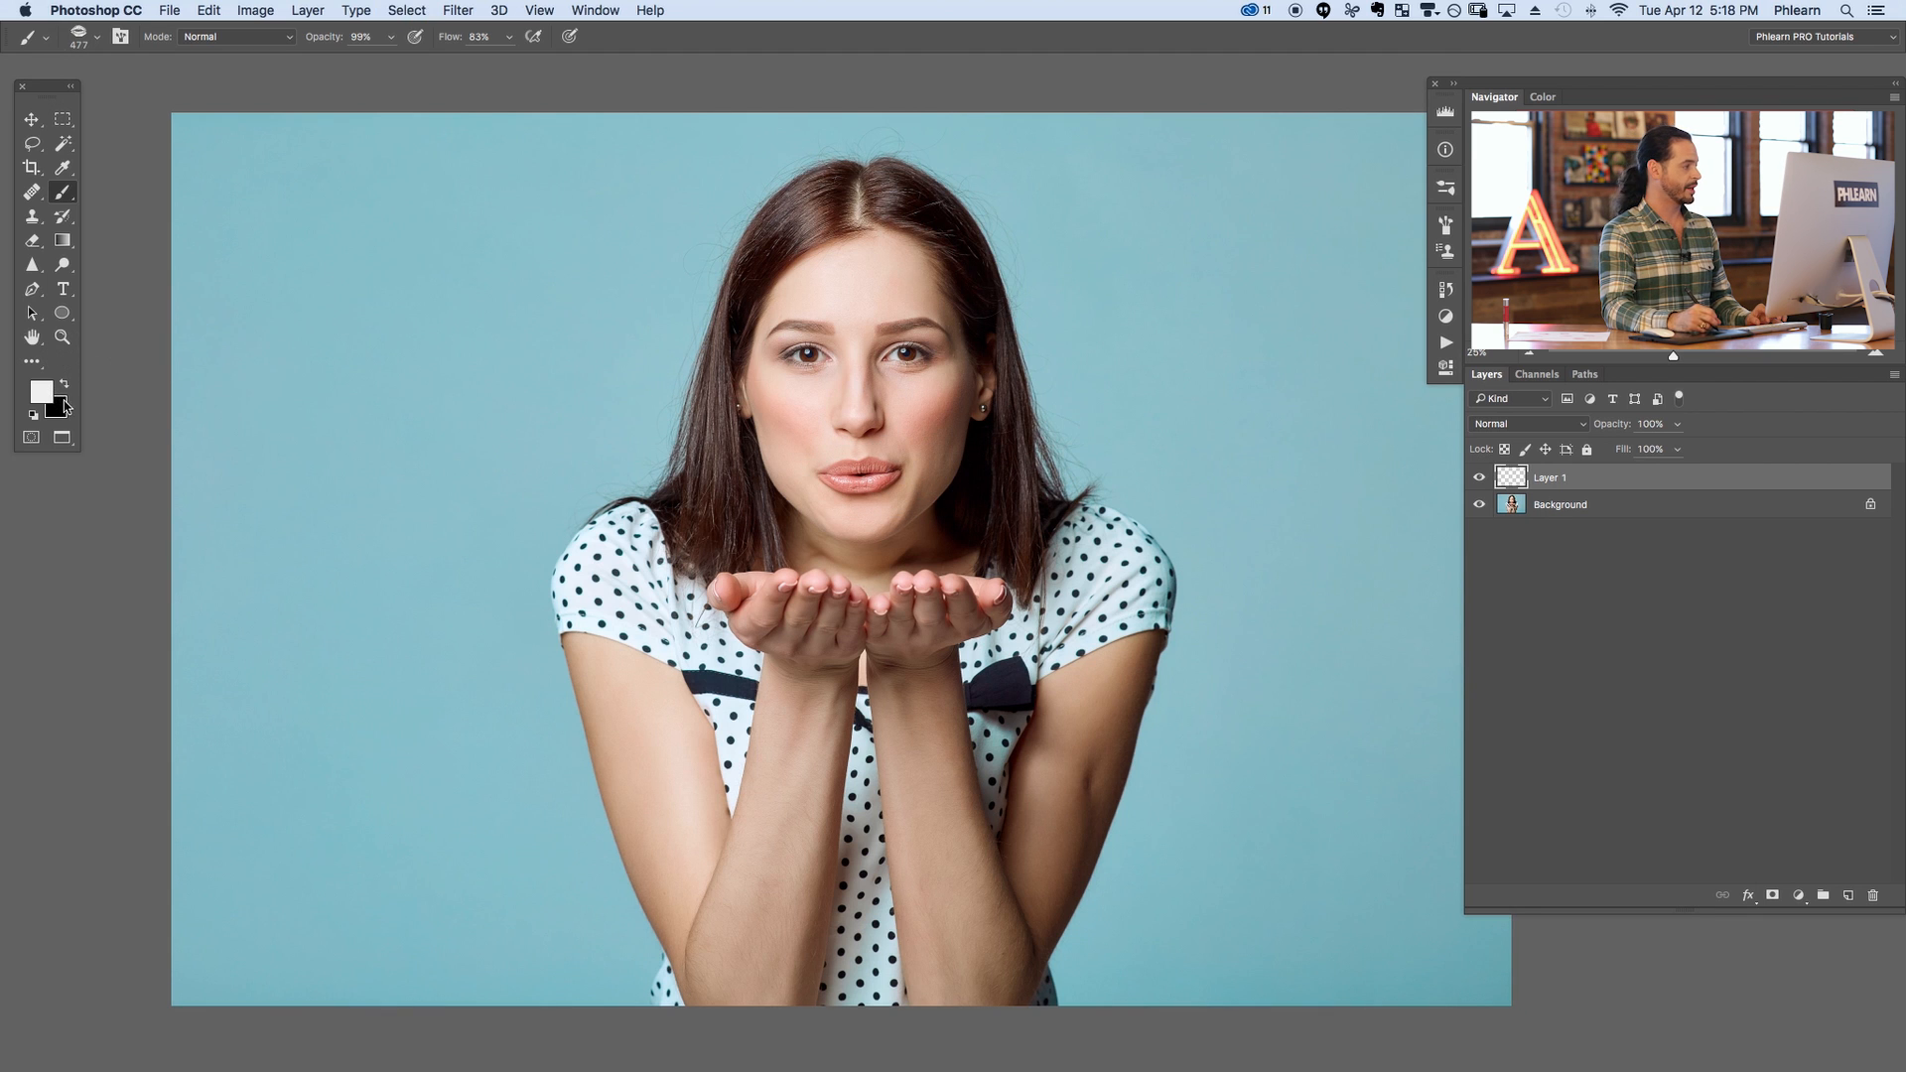
# Sample the pink of her lips as the paint colour and enlarge the kiss brush to about 543 px
pyautogui.hotkey('ctrl', '+')
pyautogui.hotkey('ctrl', '+')
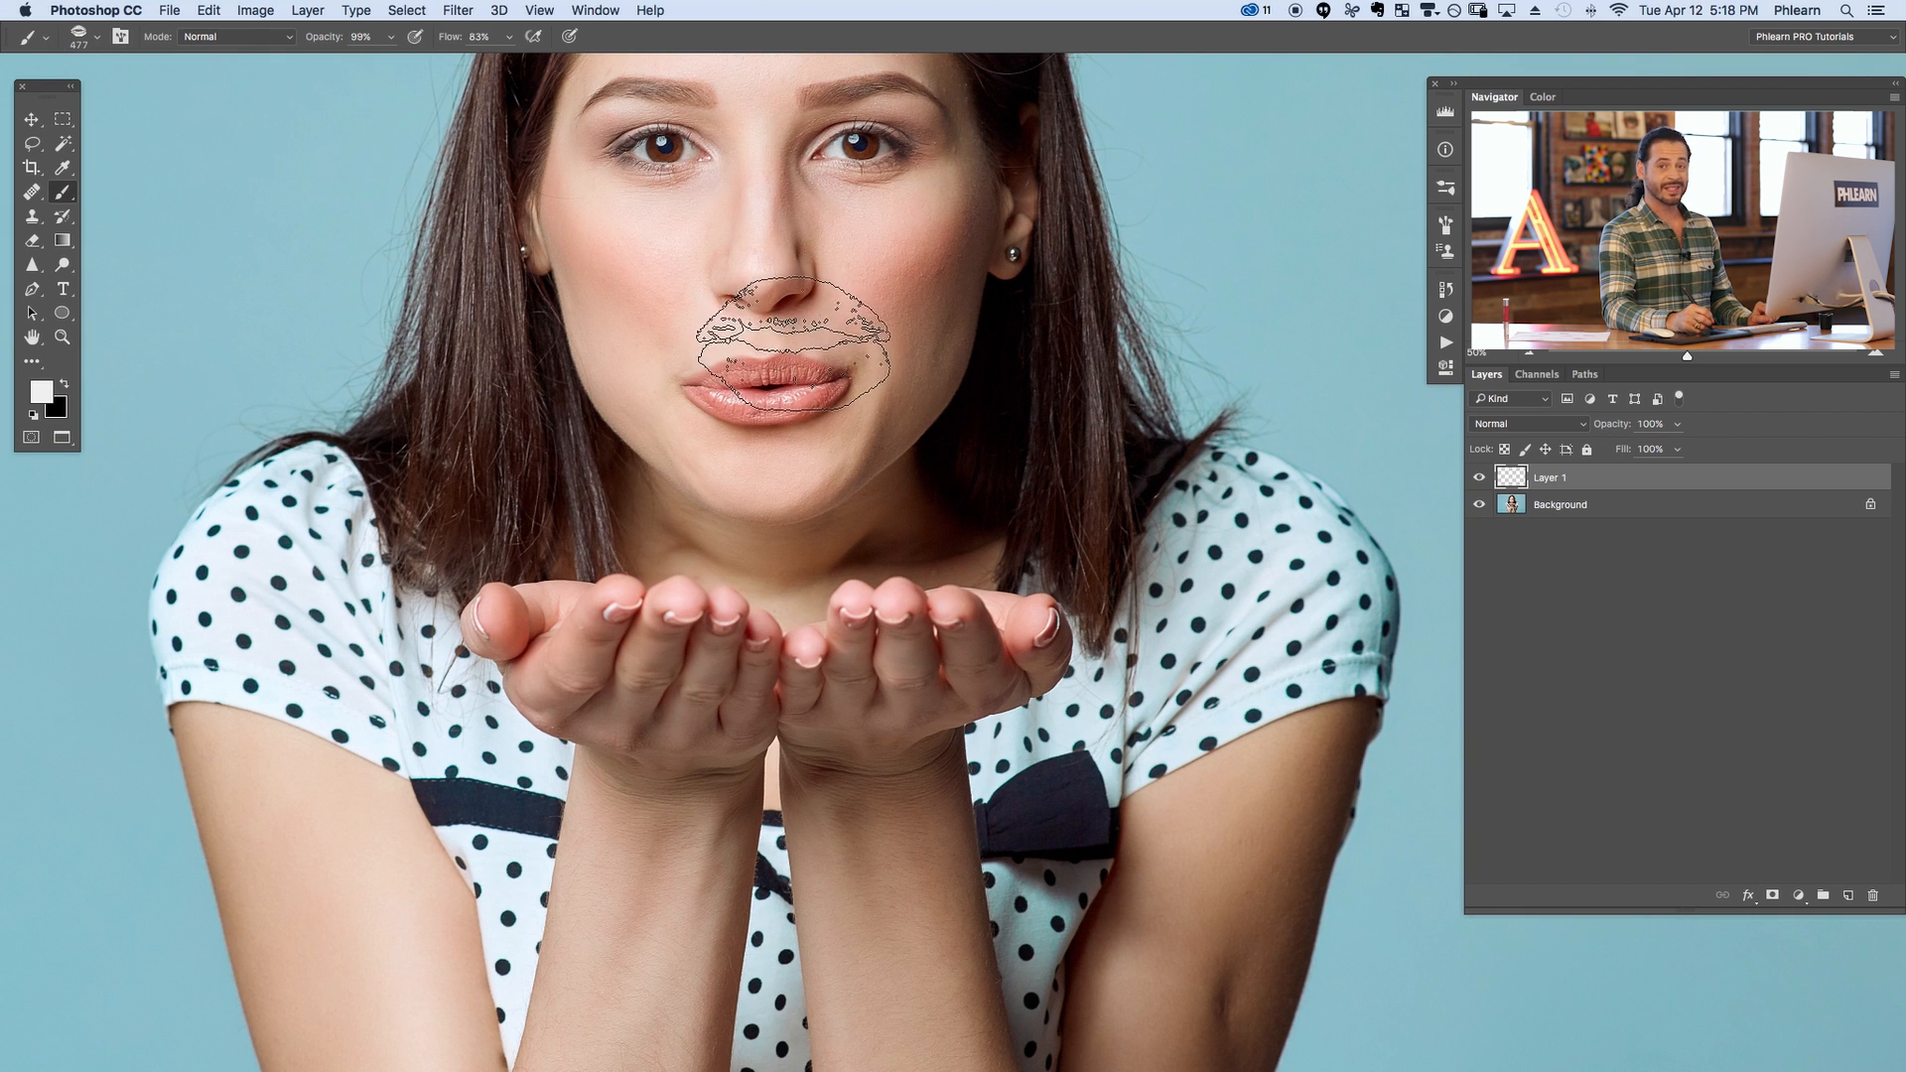
pyautogui.press('[')
pyautogui.press('[')
pyautogui.press('[')
pyautogui.press('[')
pyautogui.press('[')
pyautogui.press('[')
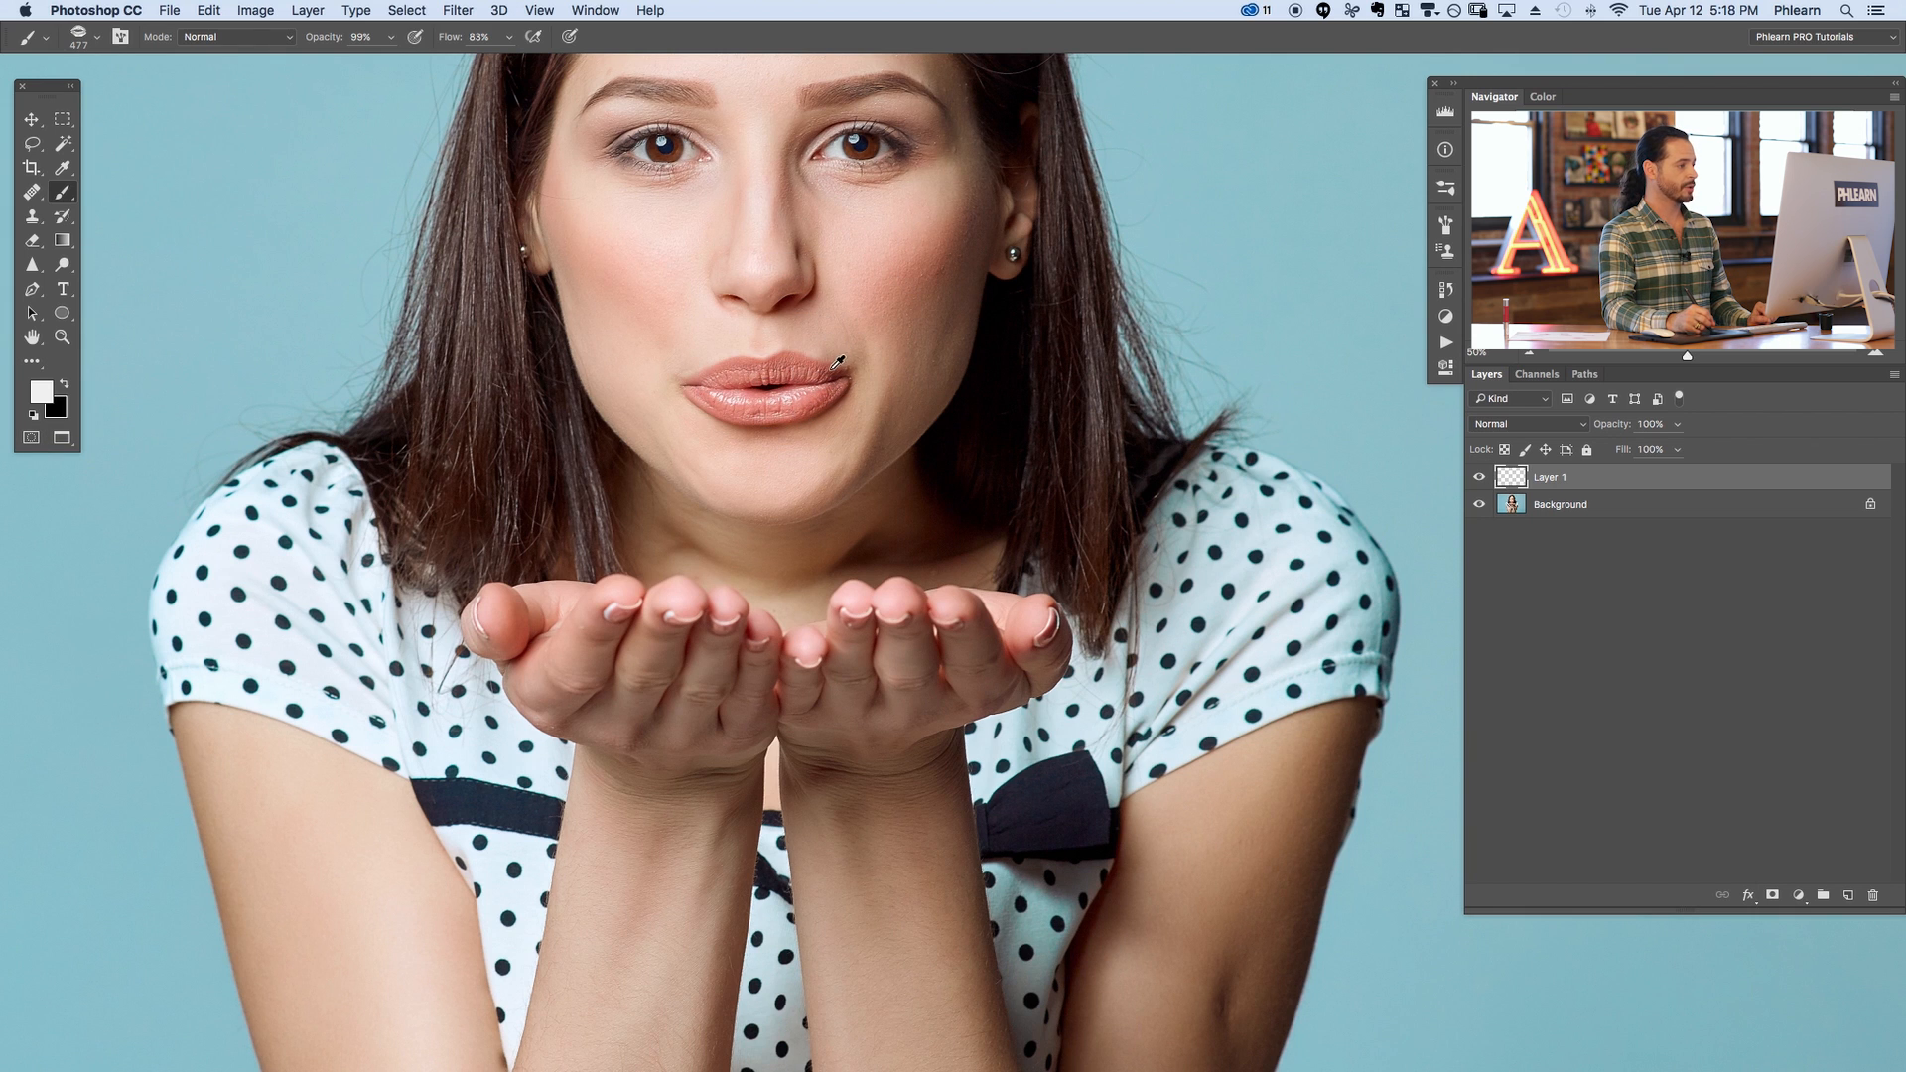
pyautogui.keyDown('alt'); pyautogui.click(797, 378); pyautogui.keyUp('alt')
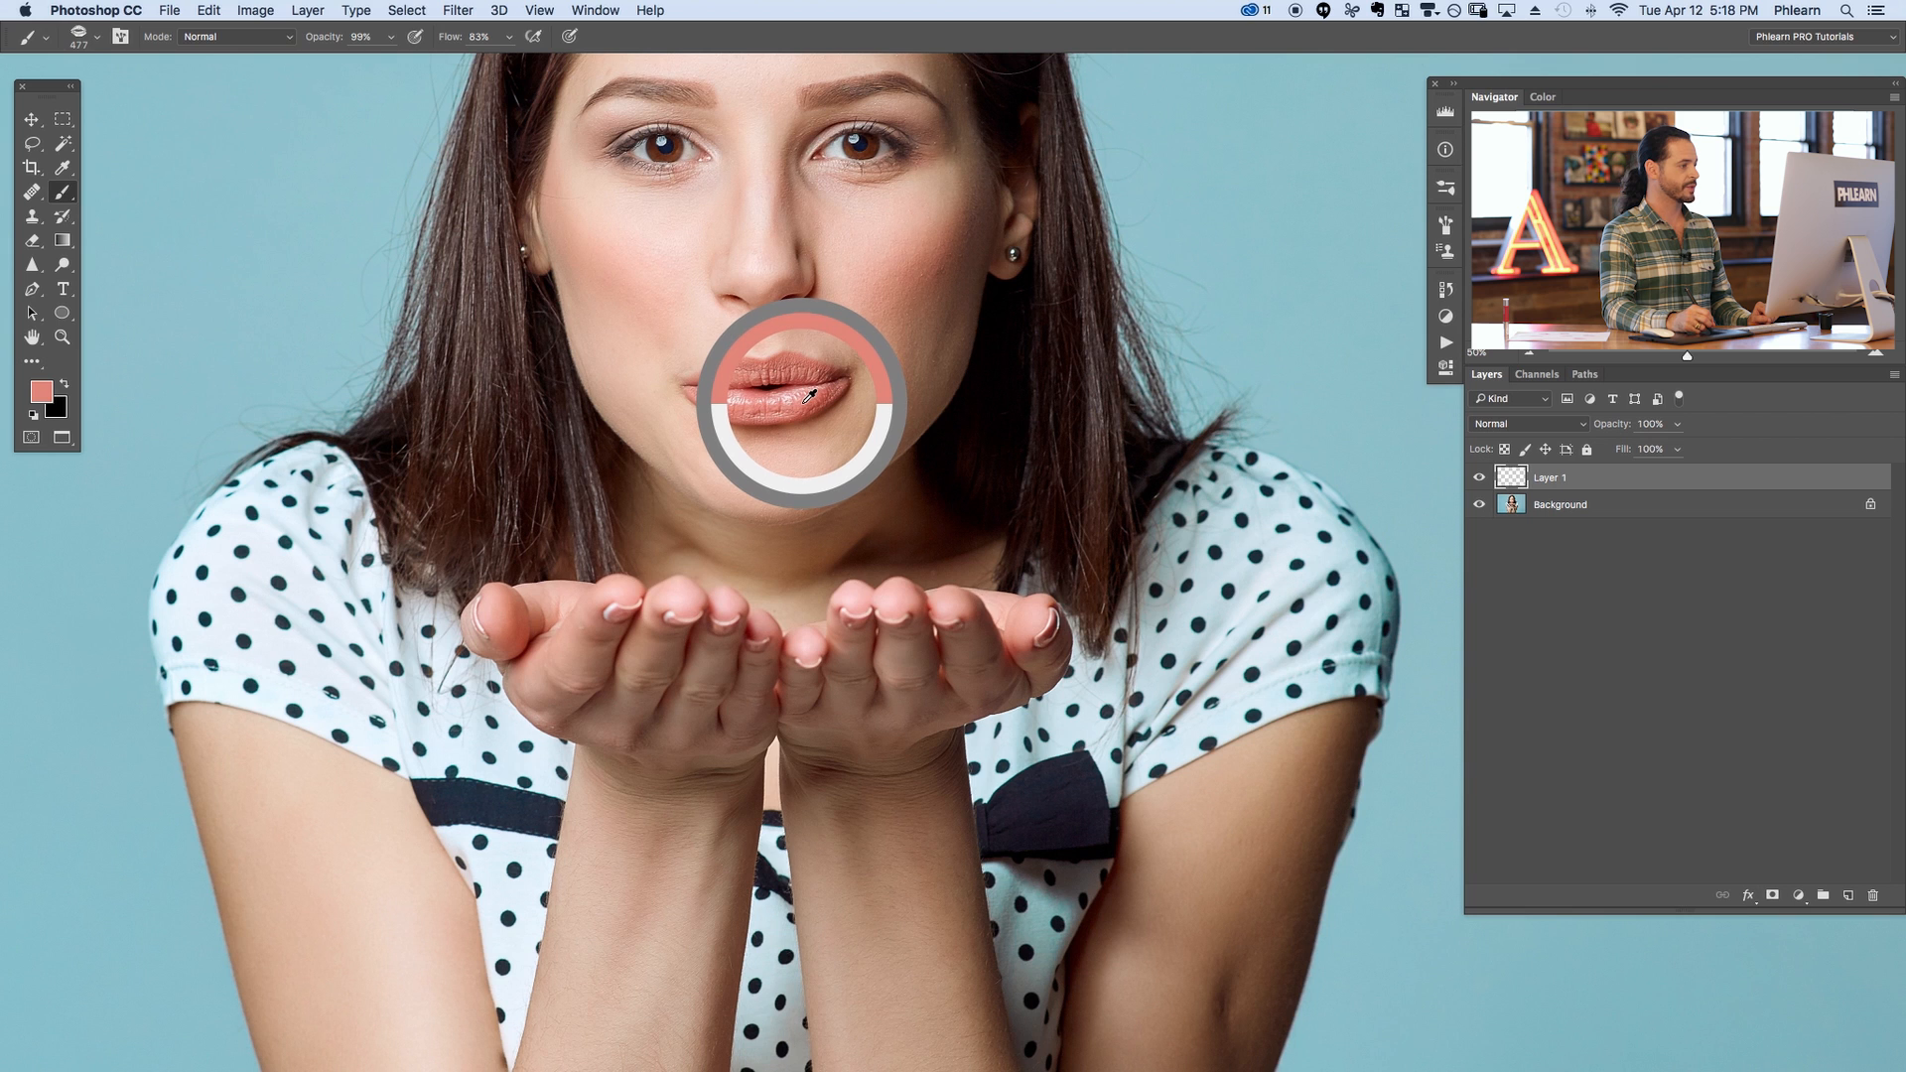
pyautogui.keyDown('alt'); pyautogui.click(811, 392); pyautogui.keyUp('alt')
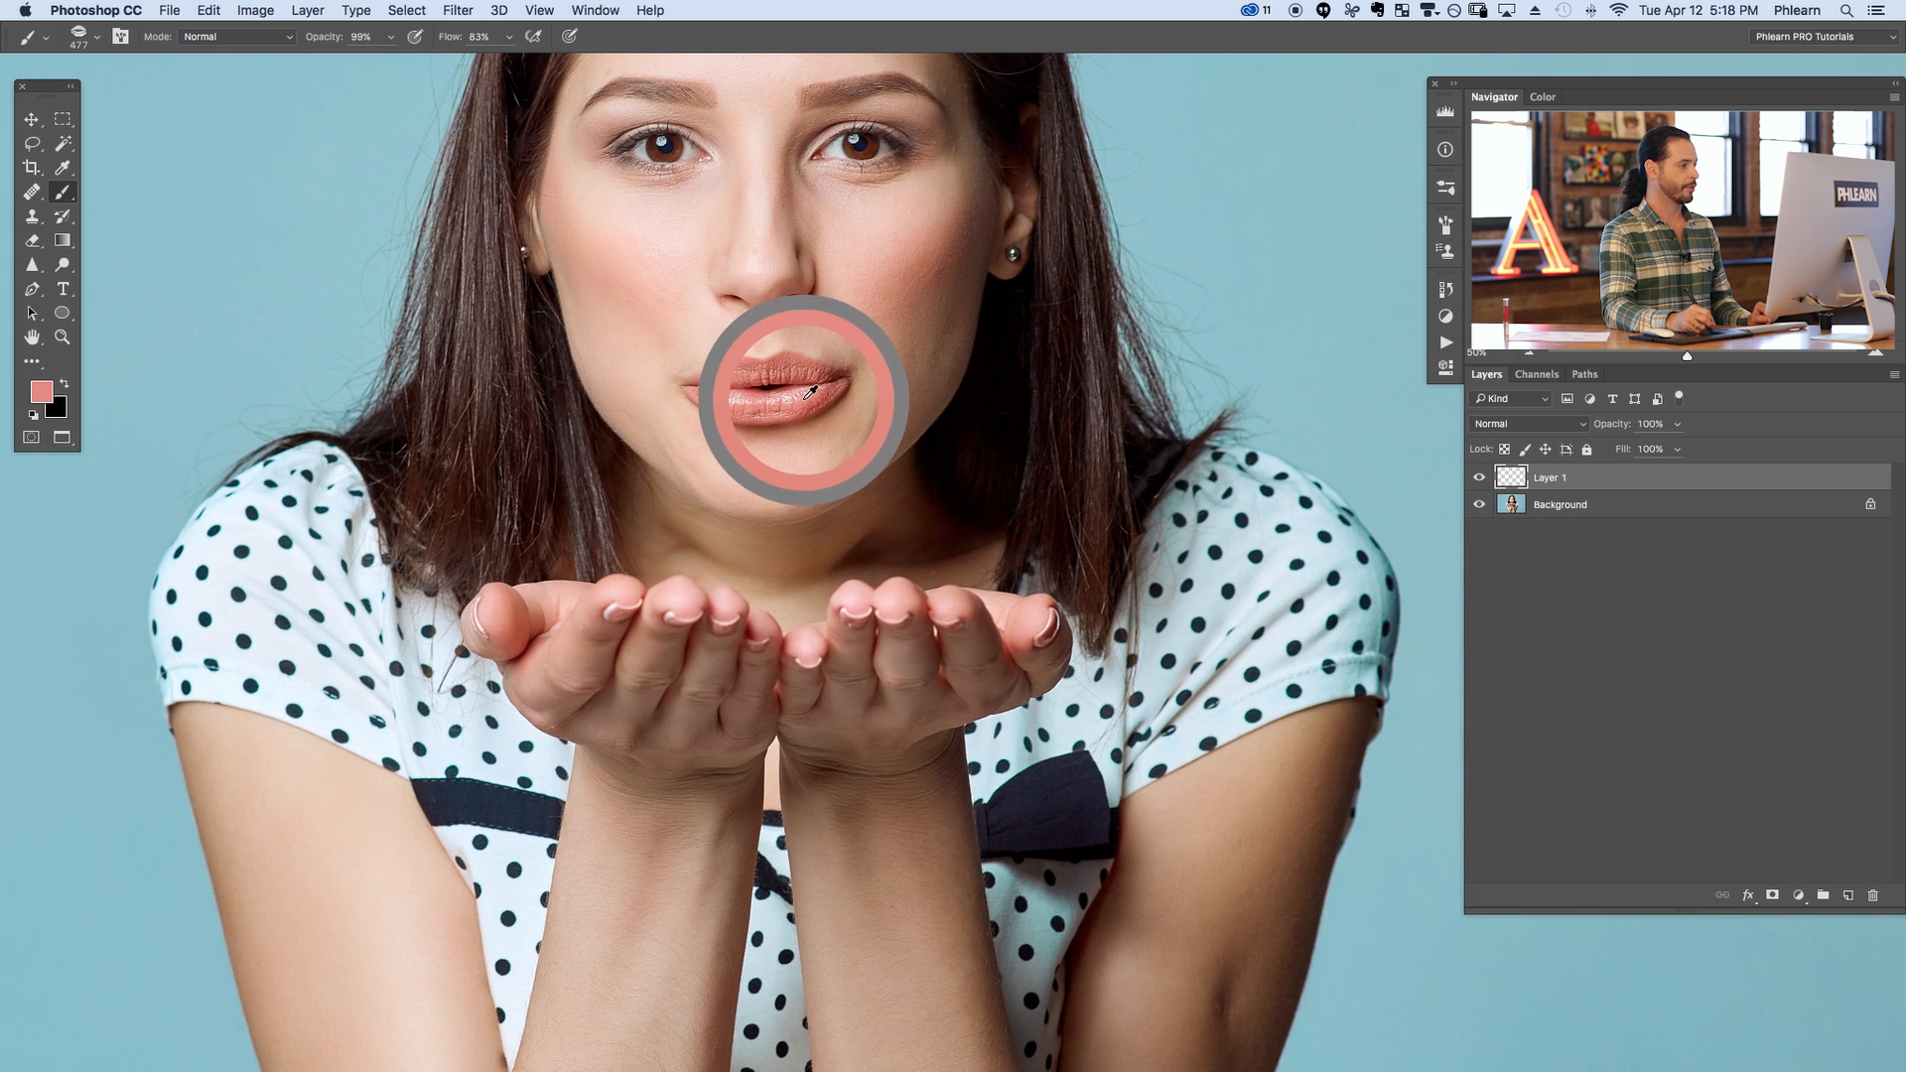
pyautogui.press('super+minus')
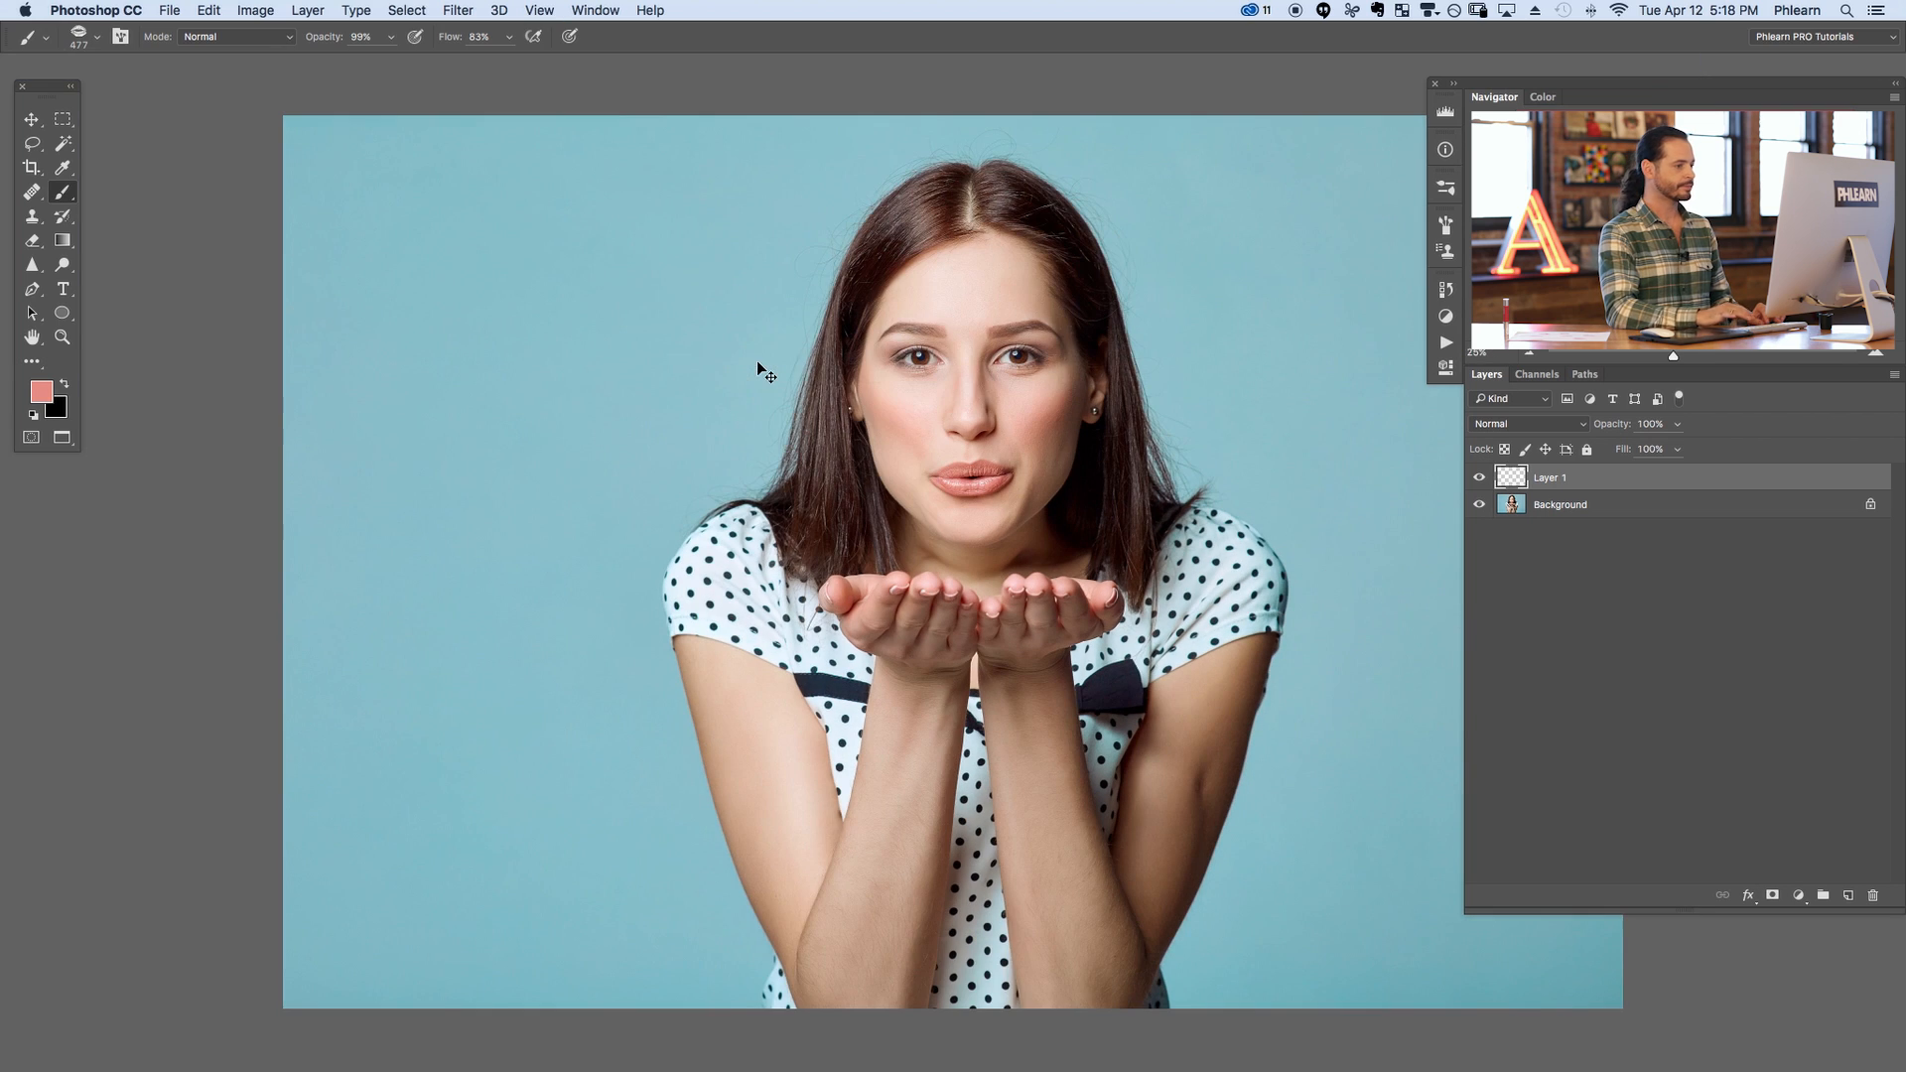
pyautogui.moveTo(563, 338); pyautogui.dragTo(581, 339)
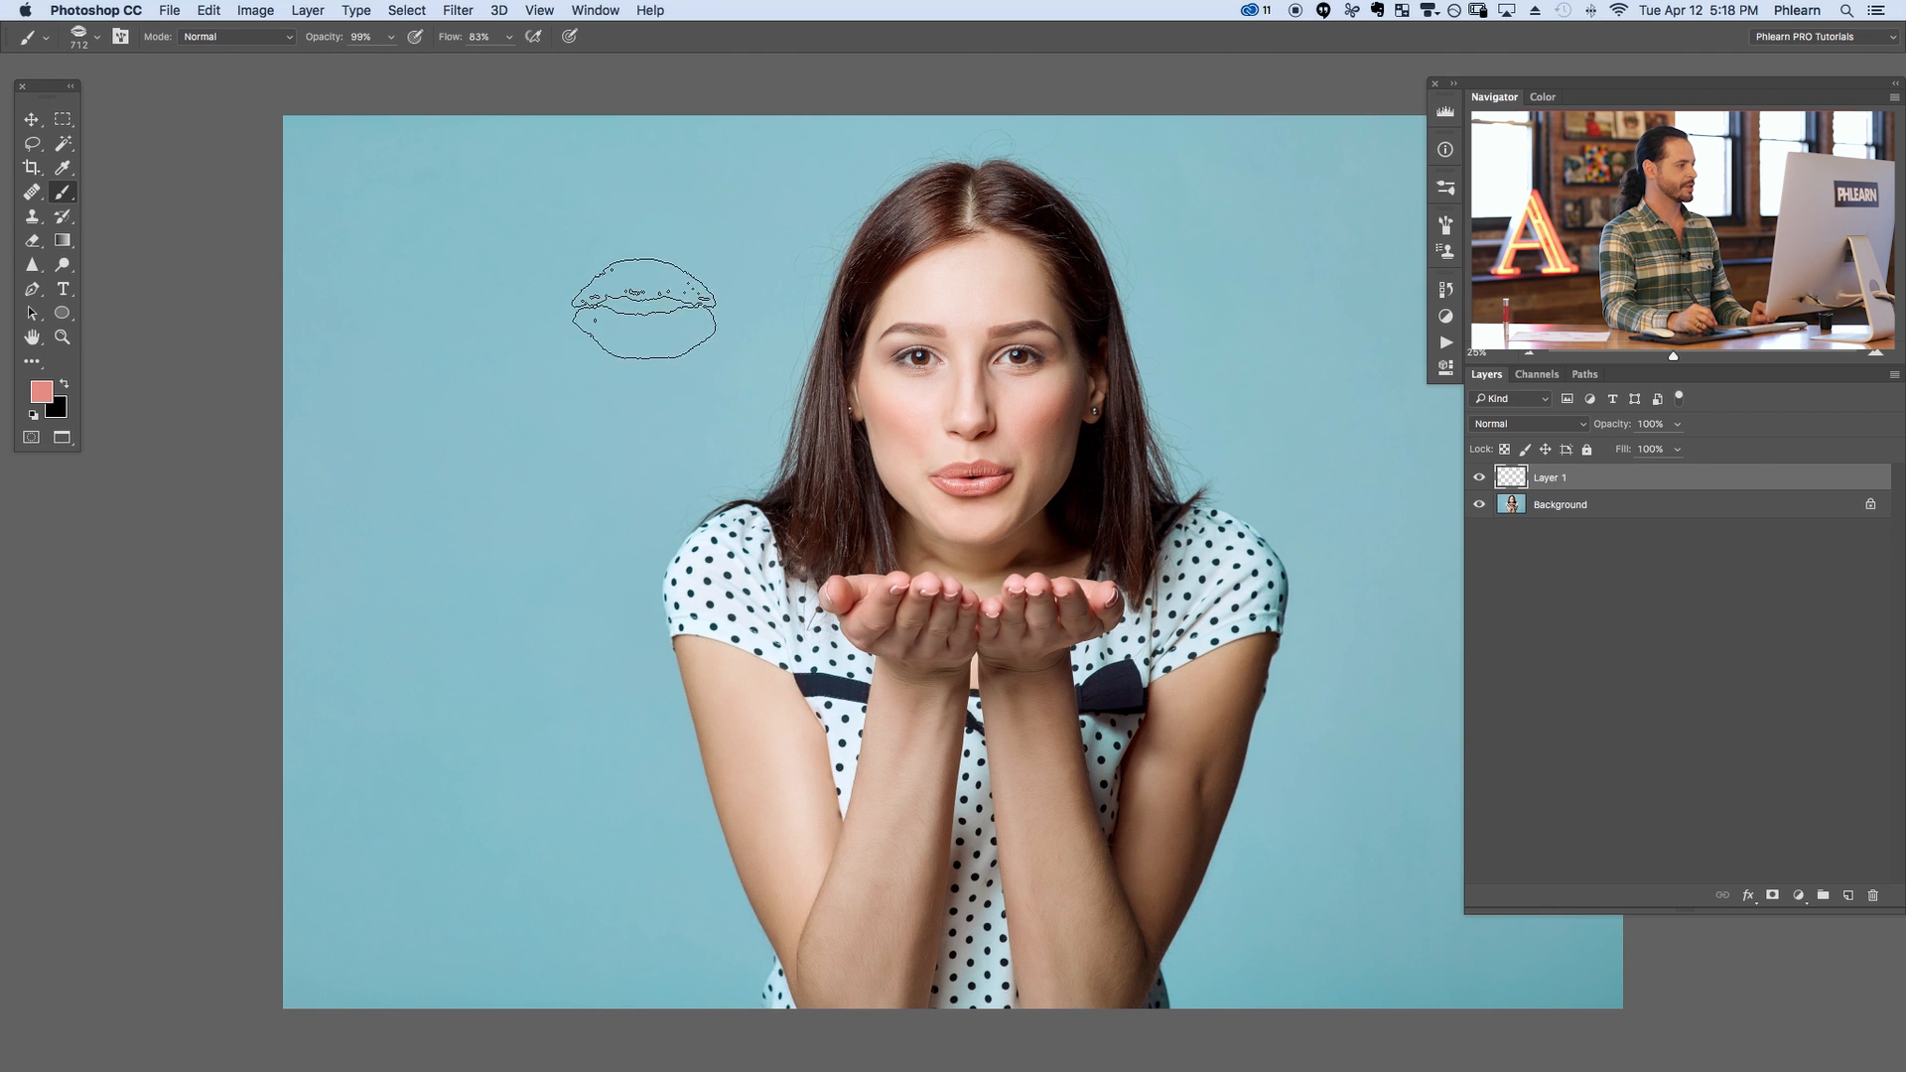
# Stamp nine pink kisses around the woman on the background and arms
pyautogui.click(645, 313)
pyautogui.click(418, 578)
pyautogui.click(719, 682)
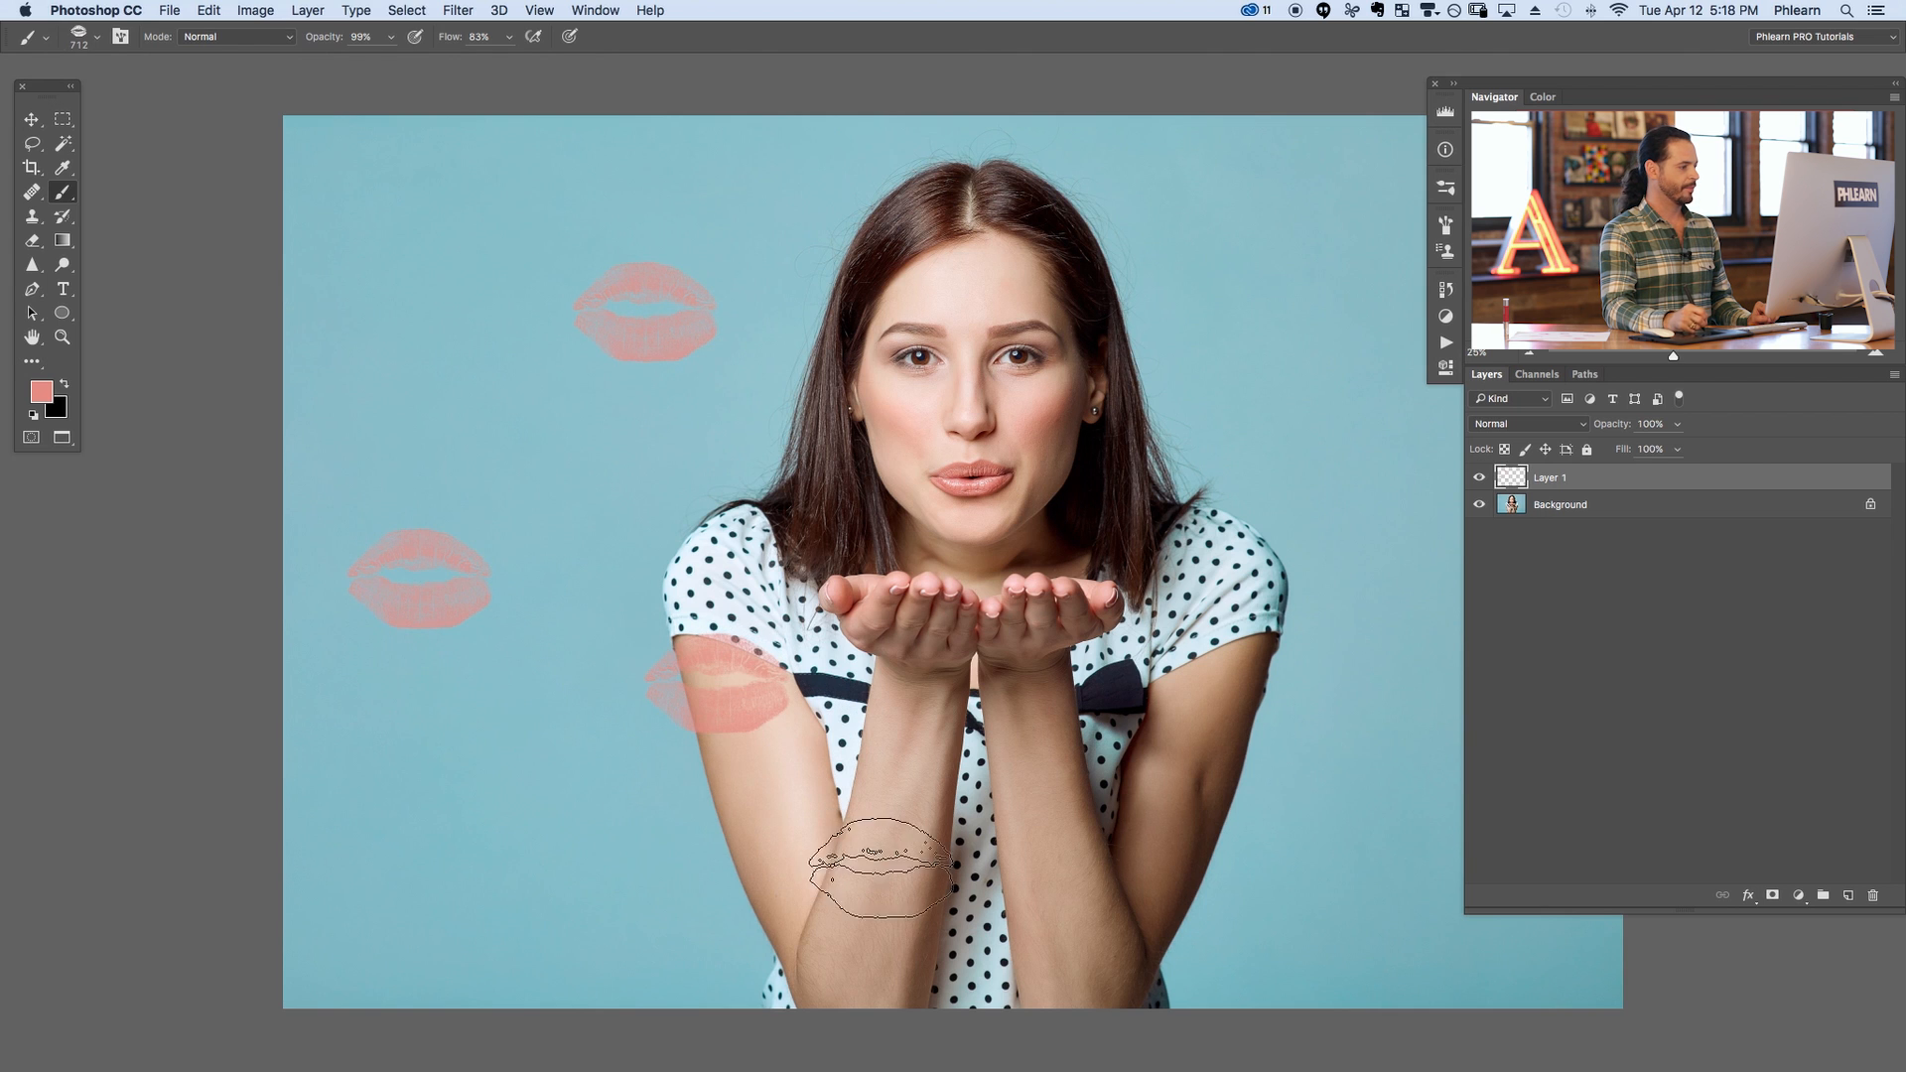
pyautogui.click(1232, 849)
pyautogui.hscroll(2, 1302, 502)
pyautogui.hscroll(2, 1171, 392)
pyautogui.click(1133, 318)
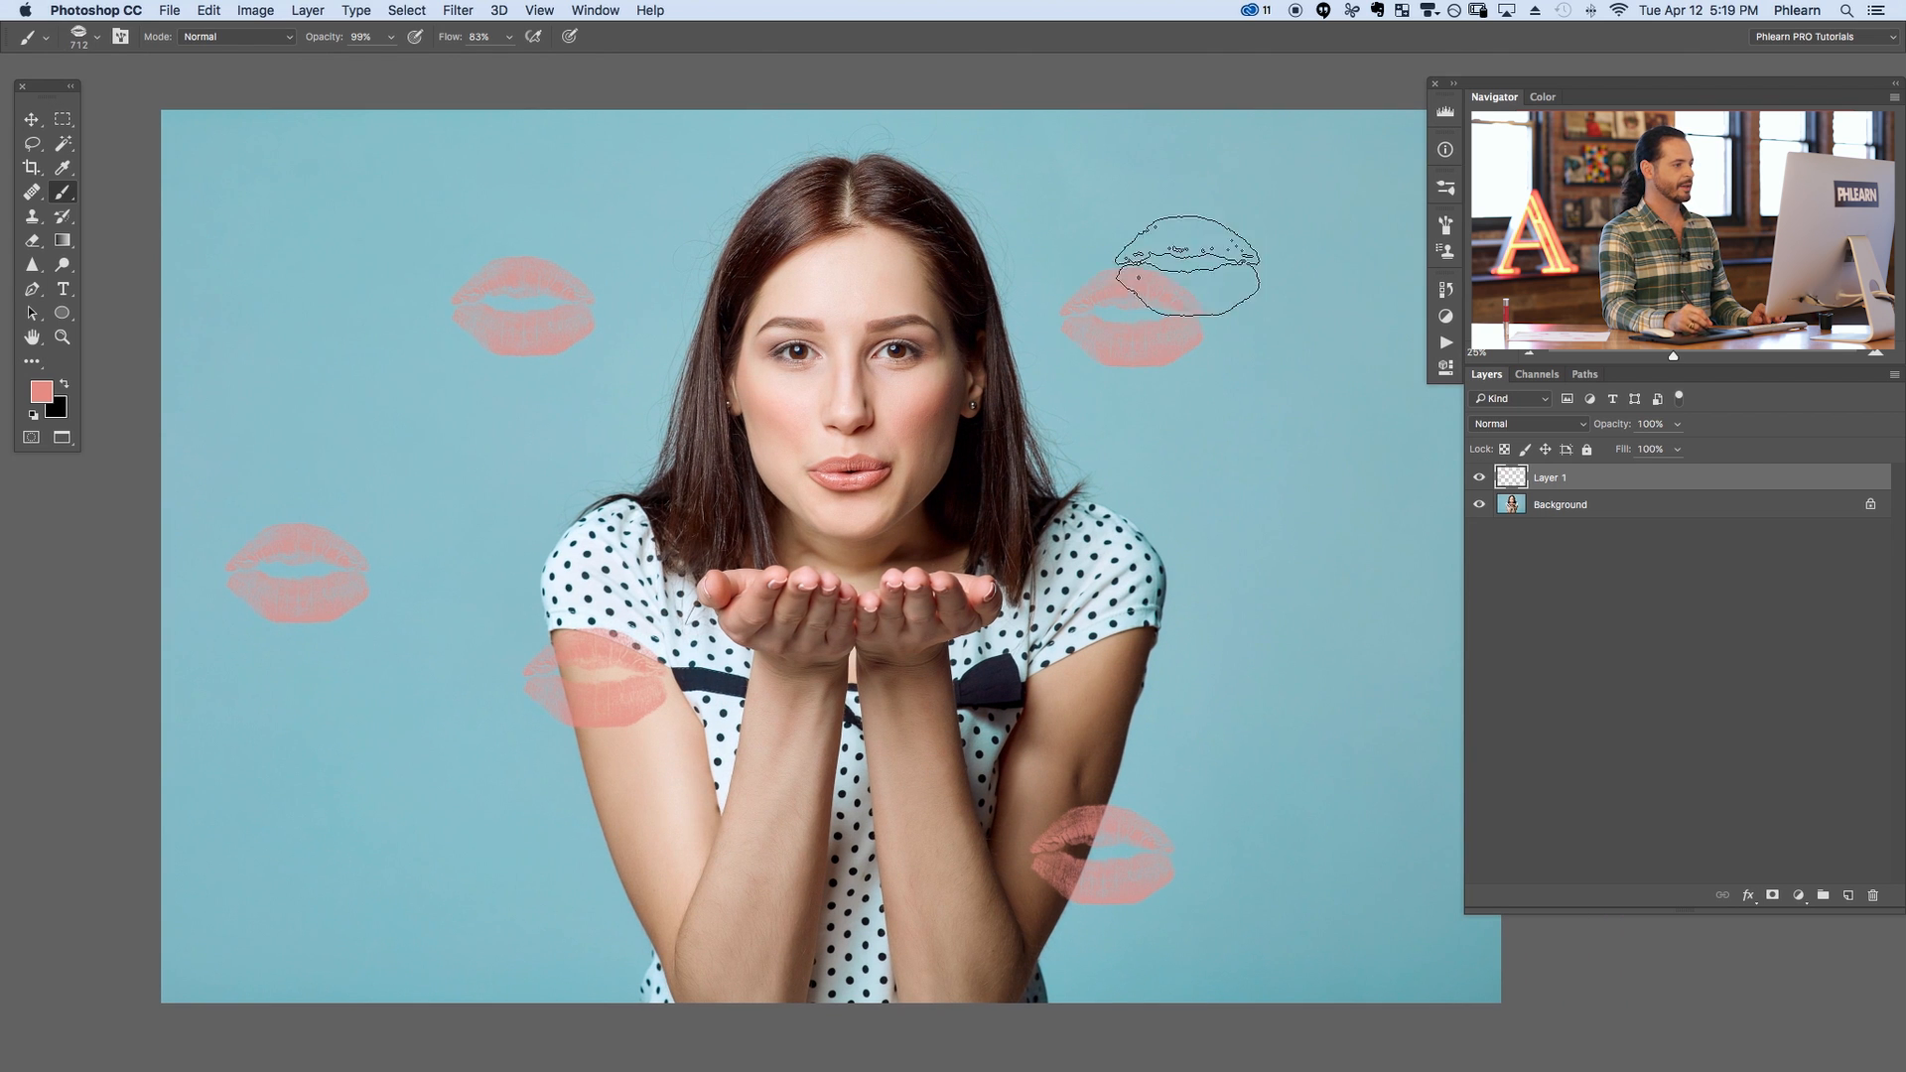
pyautogui.click(1339, 205)
pyautogui.click(1328, 604)
pyautogui.click(406, 835)
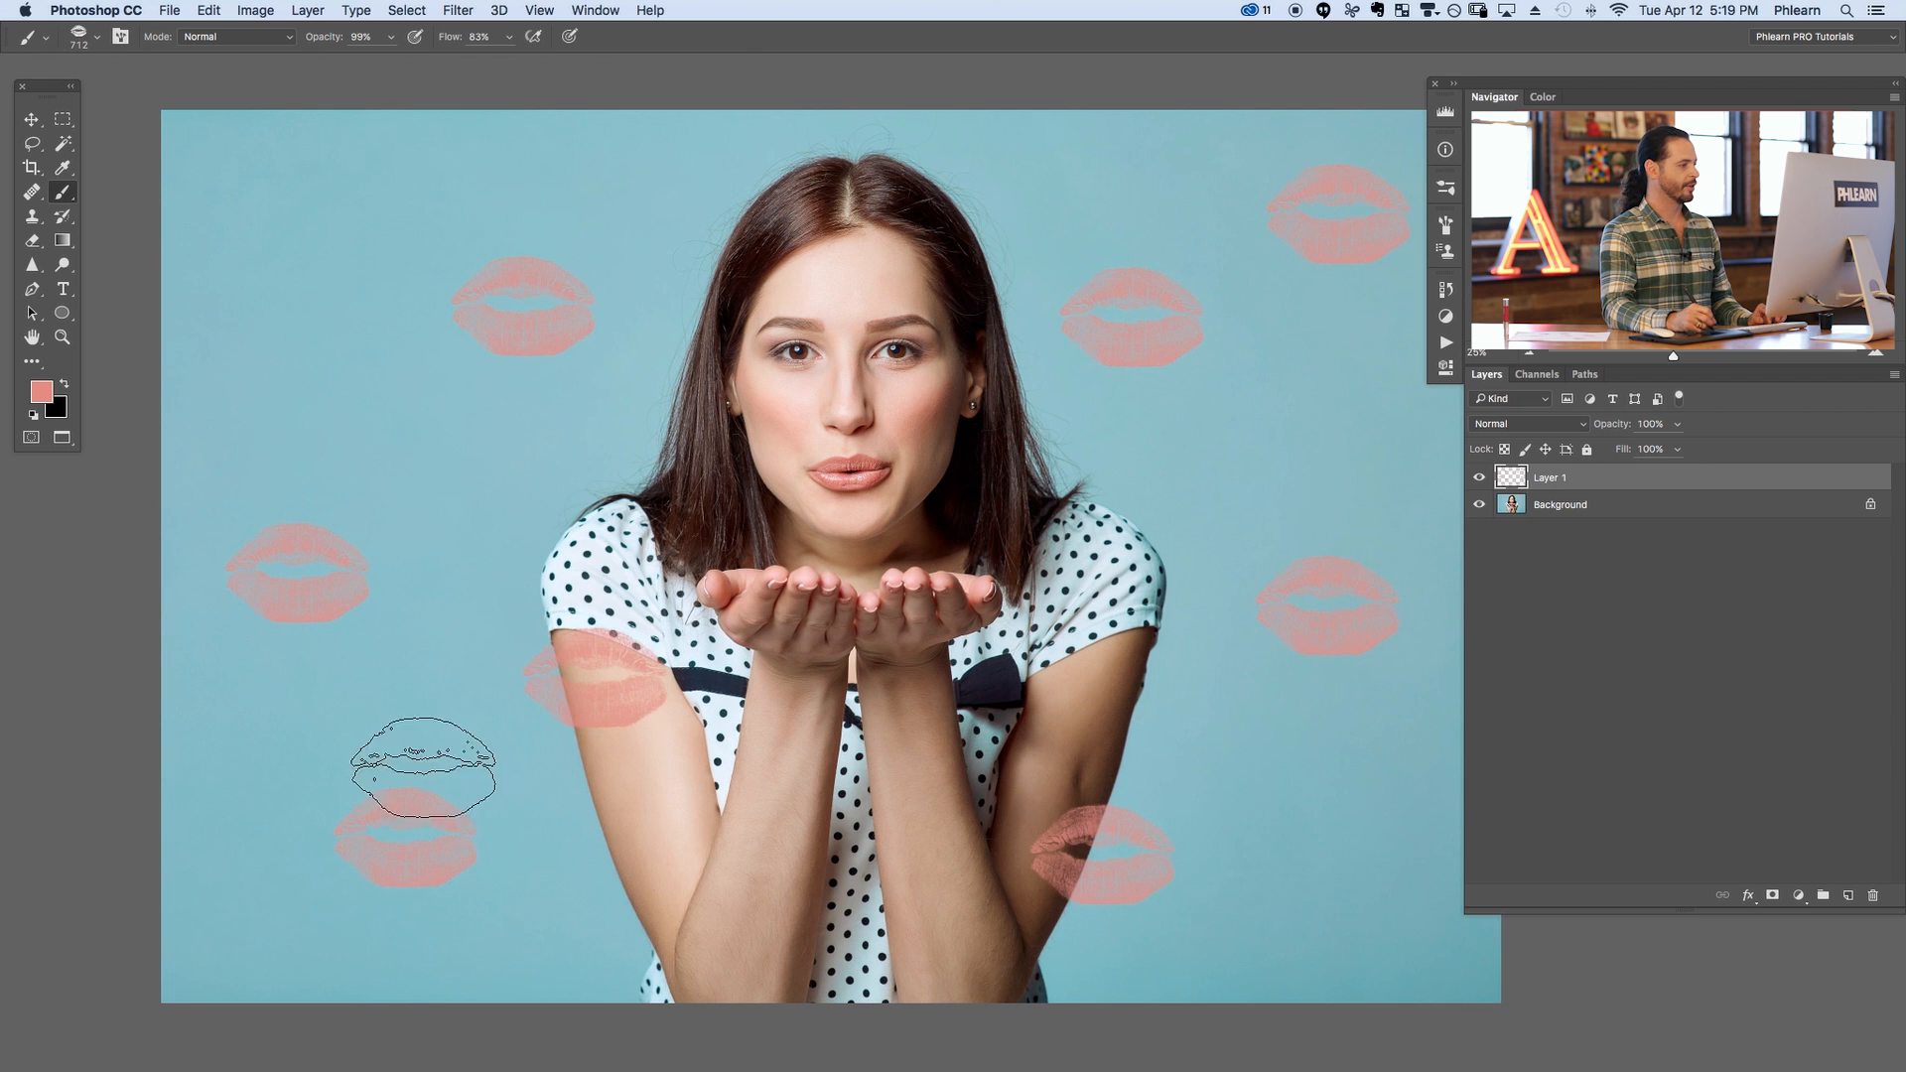
pyautogui.click(306, 307)
pyautogui.hscroll(2, 1026, 647)
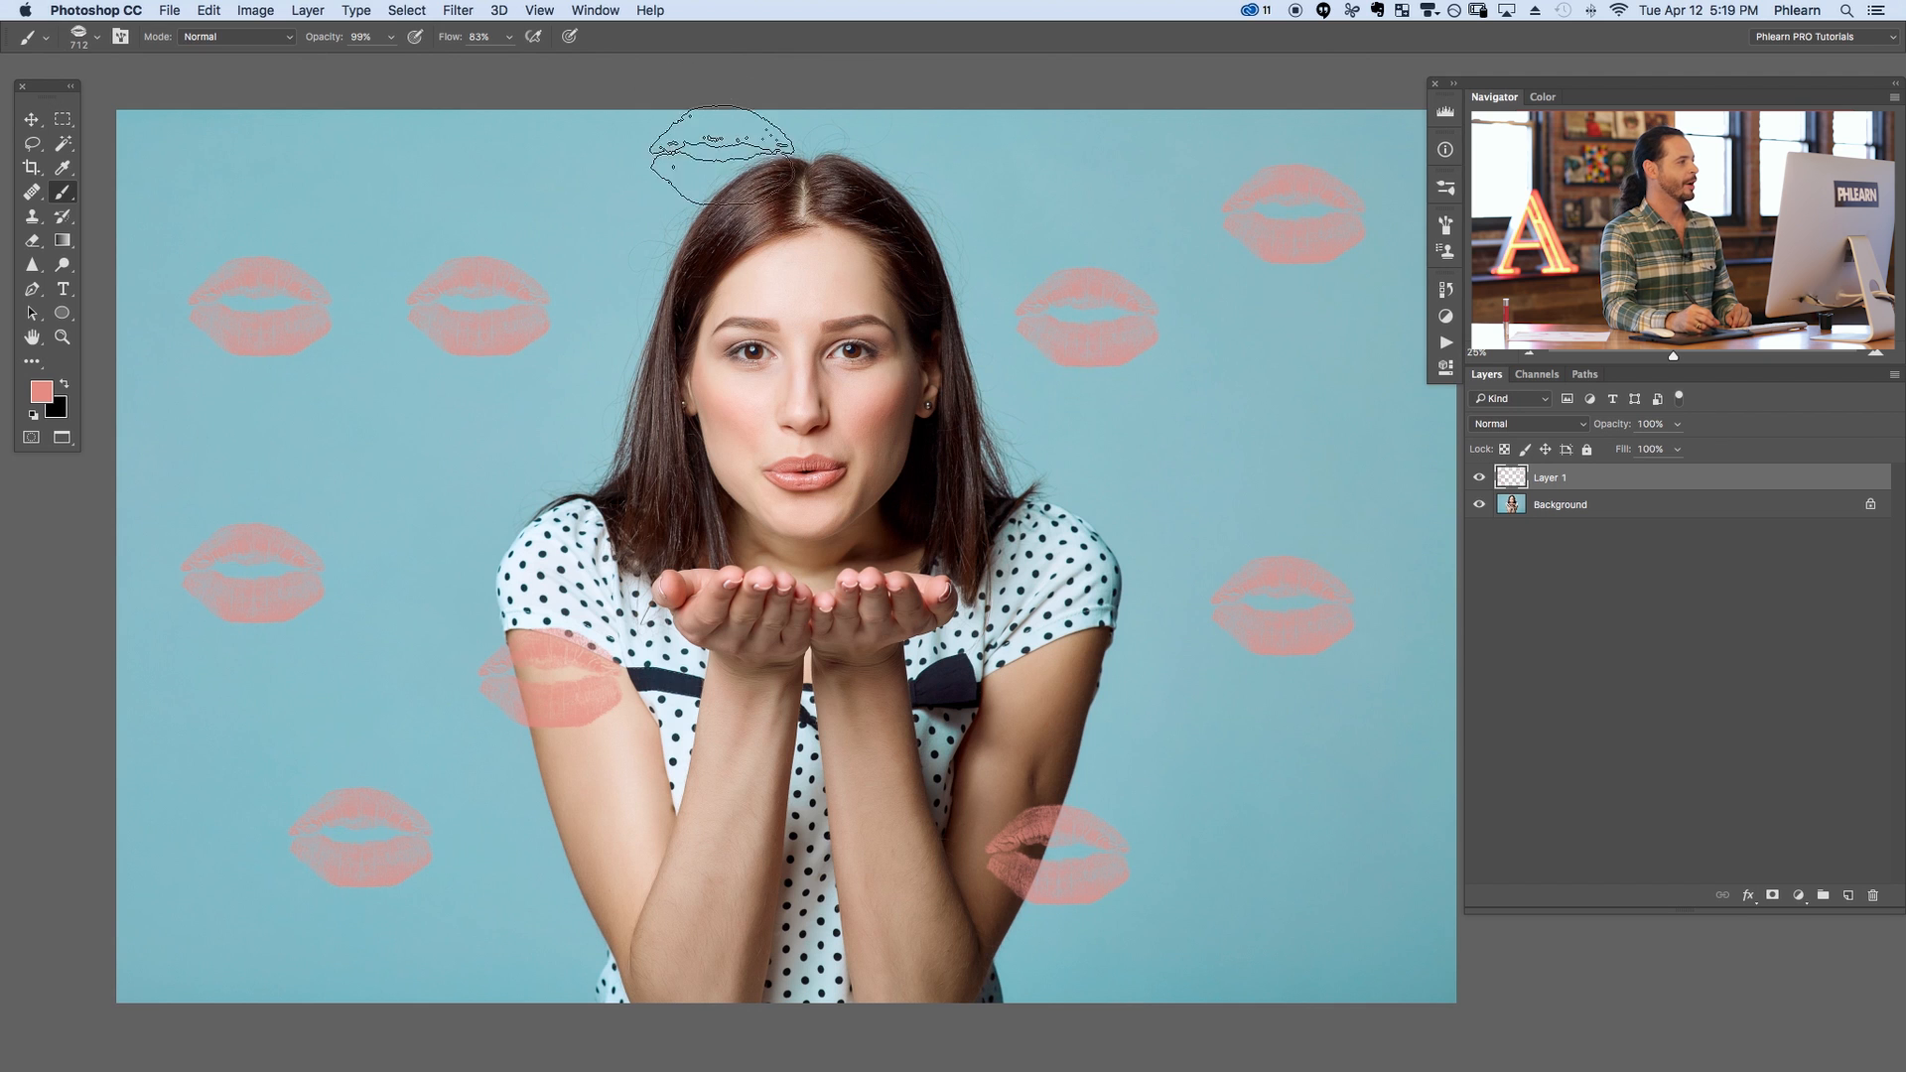
# Enable Scattering at 277% on the kiss brush and paint a test stroke of scattered lips
pyautogui.click(593, 10)
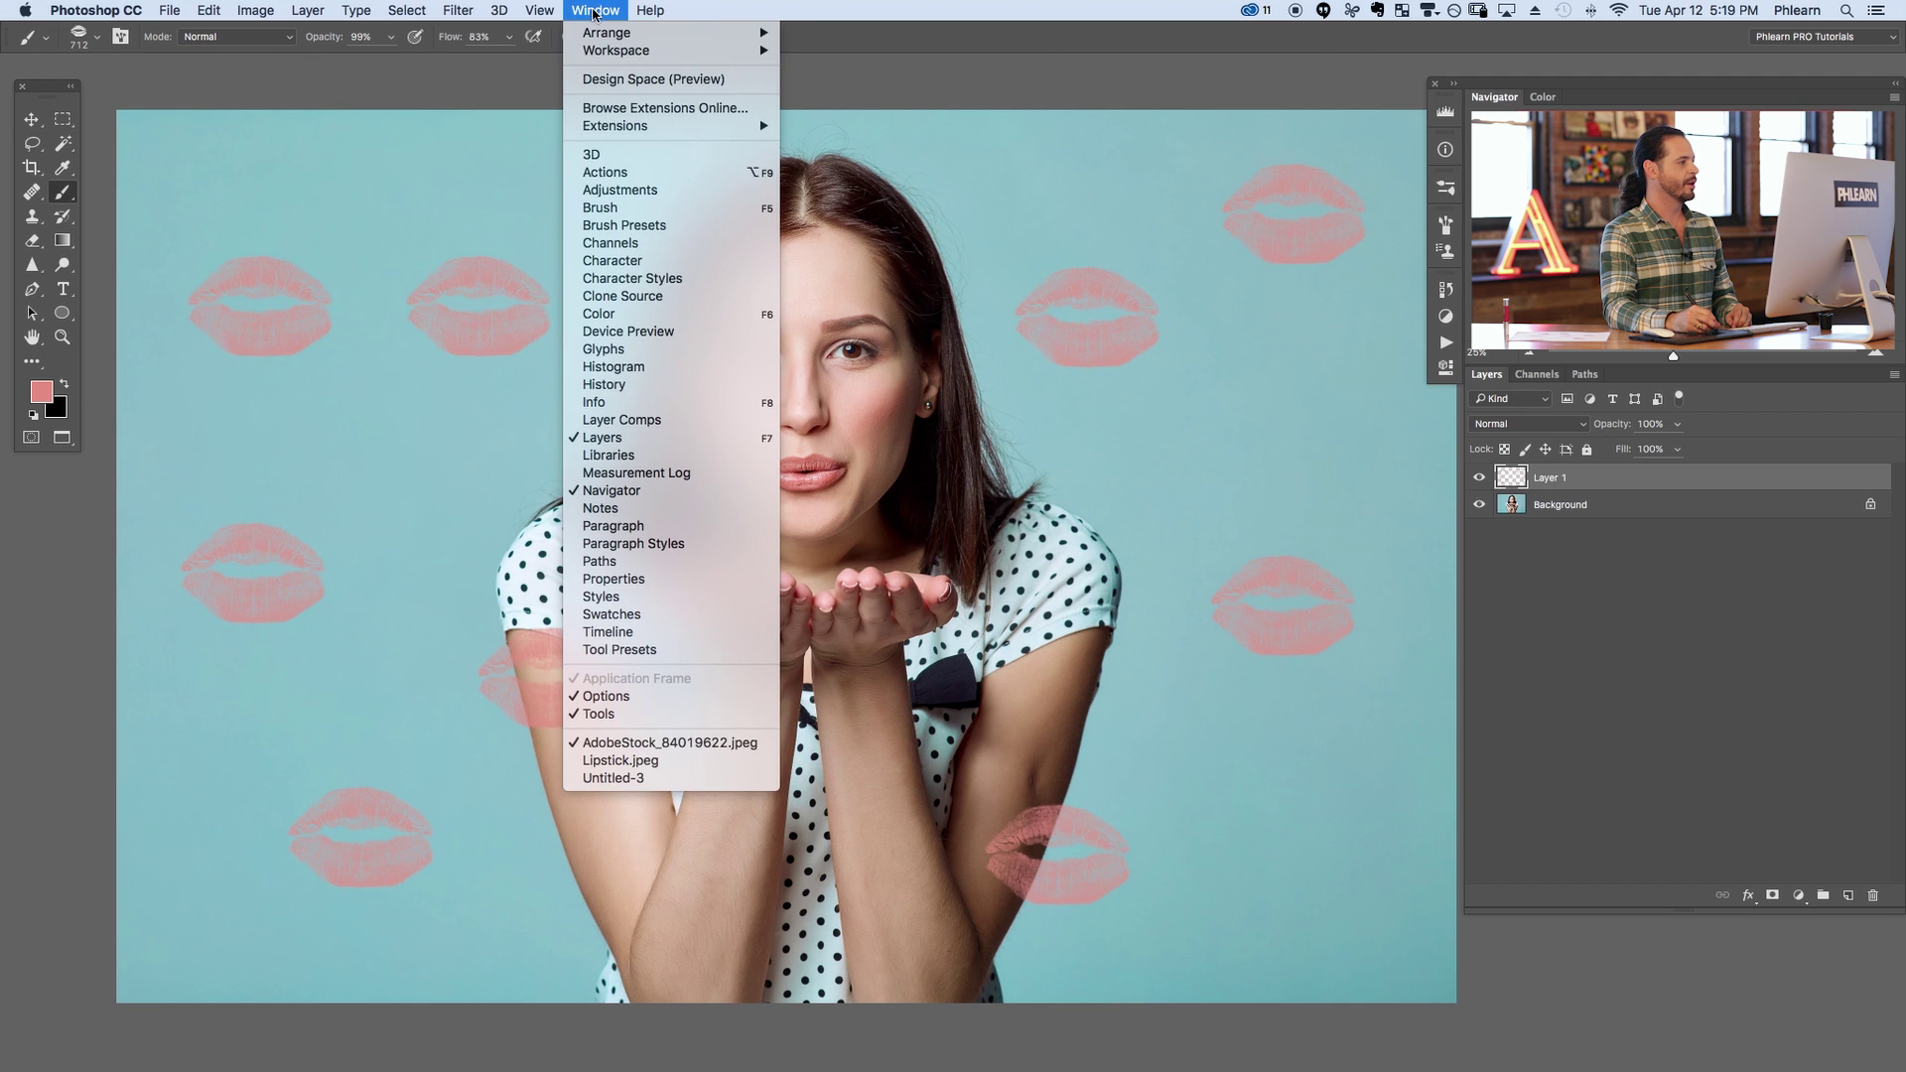
pyautogui.click(617, 208)
pyautogui.hscroll(3, 1001, 343)
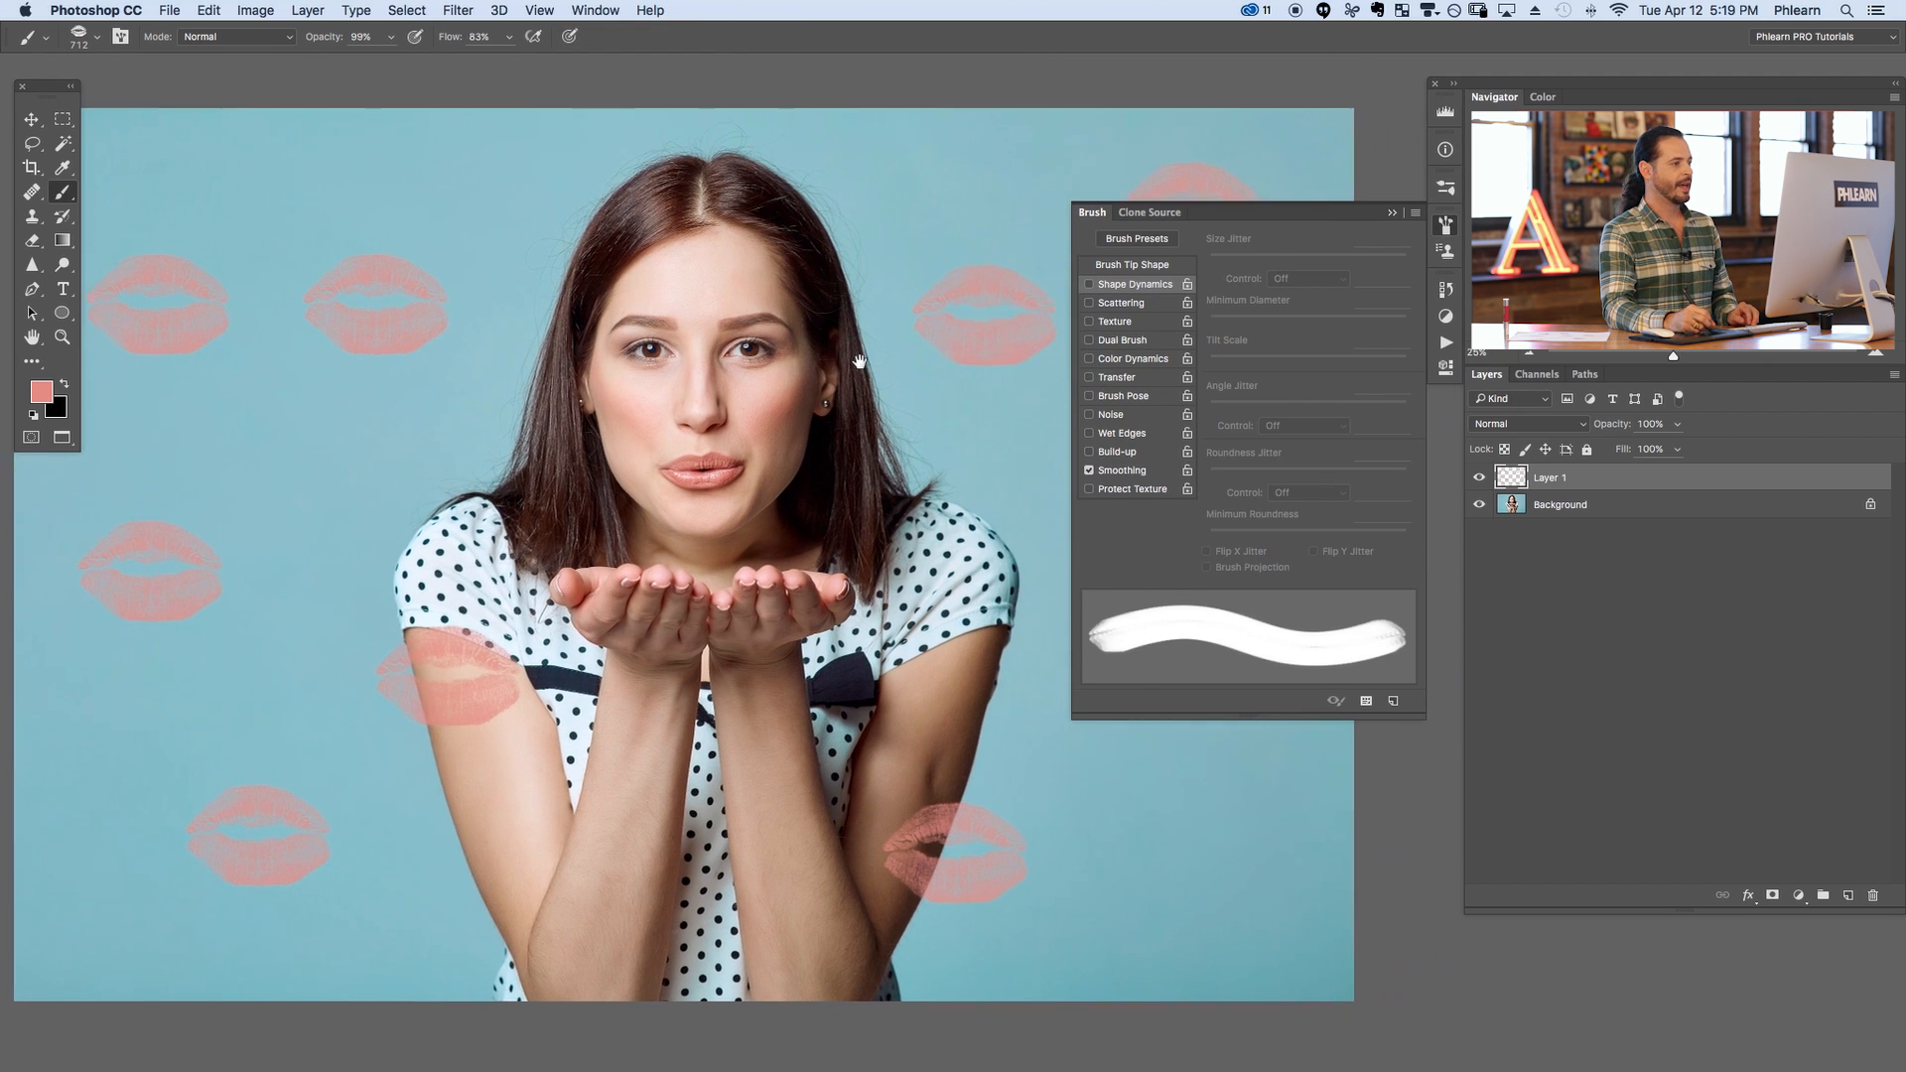
pyautogui.click(1113, 305)
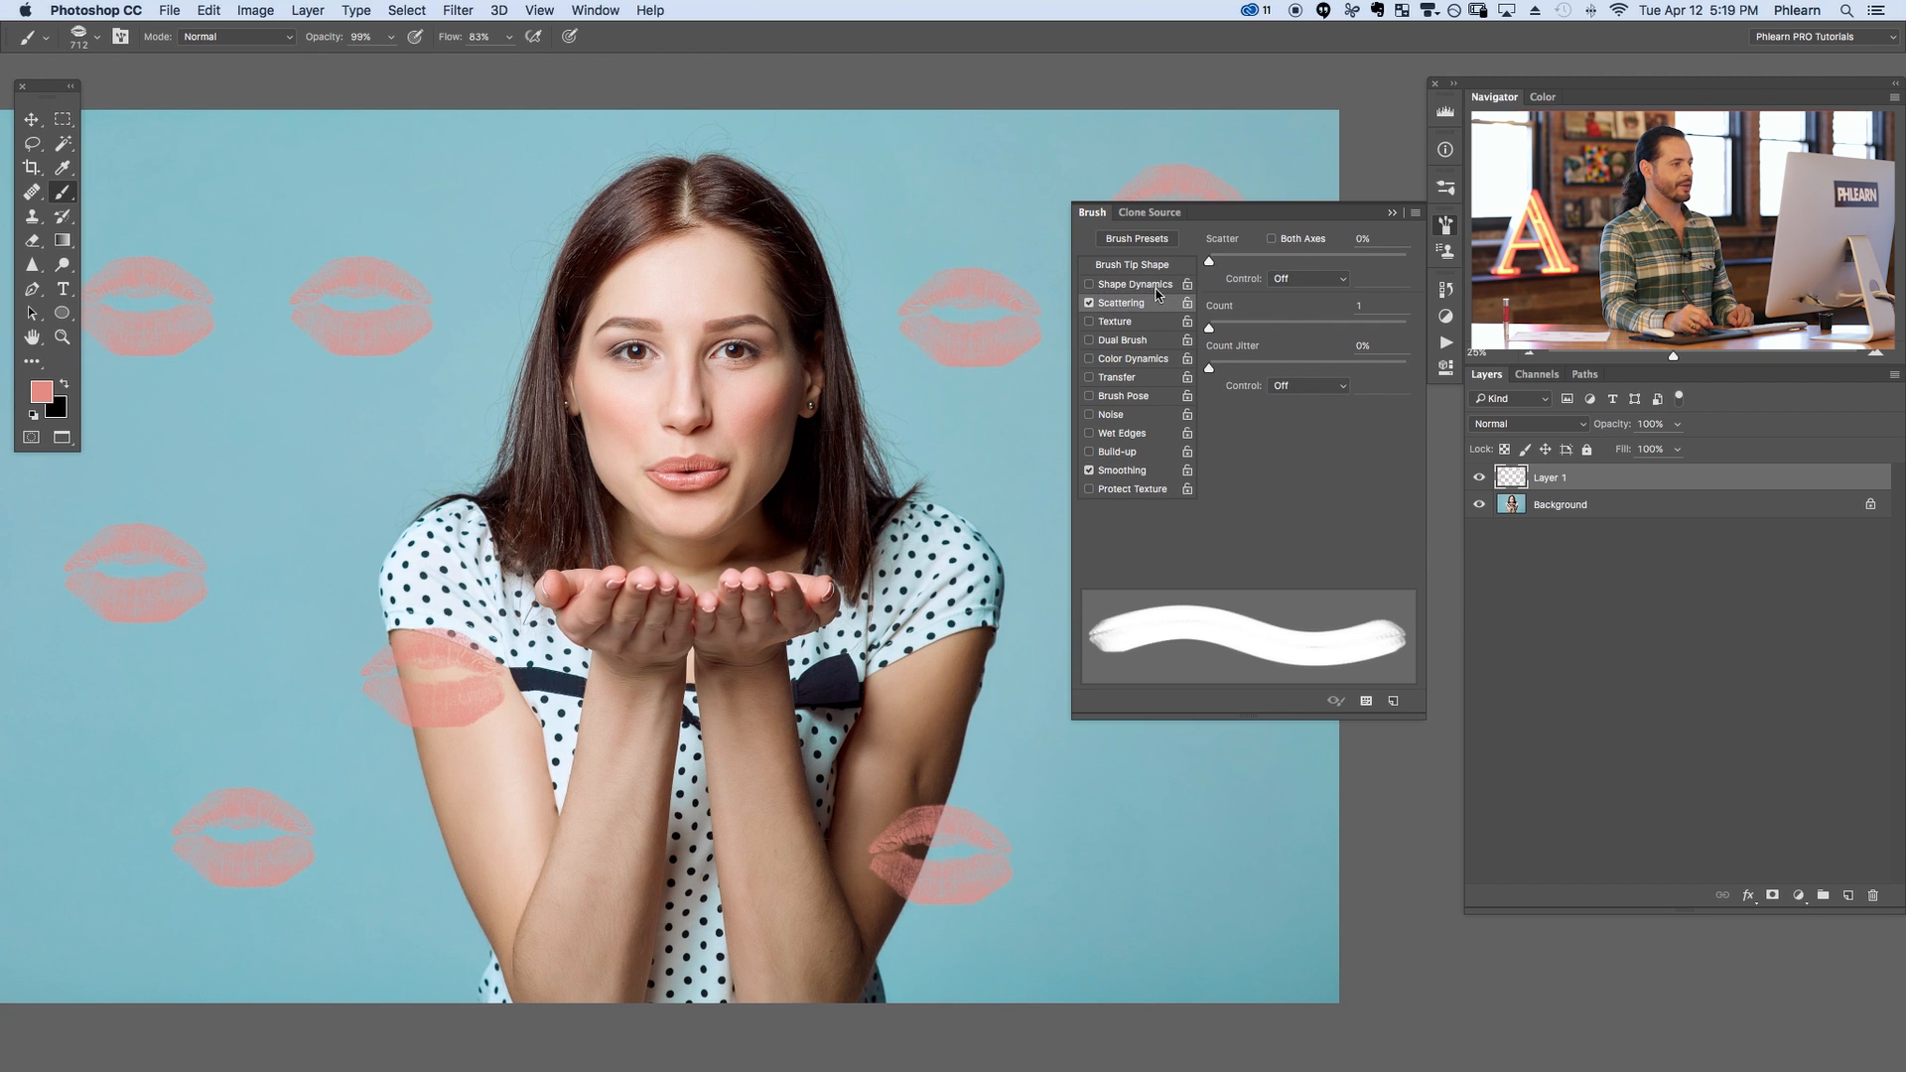
pyautogui.moveTo(1208, 262); pyautogui.dragTo(1264, 262)
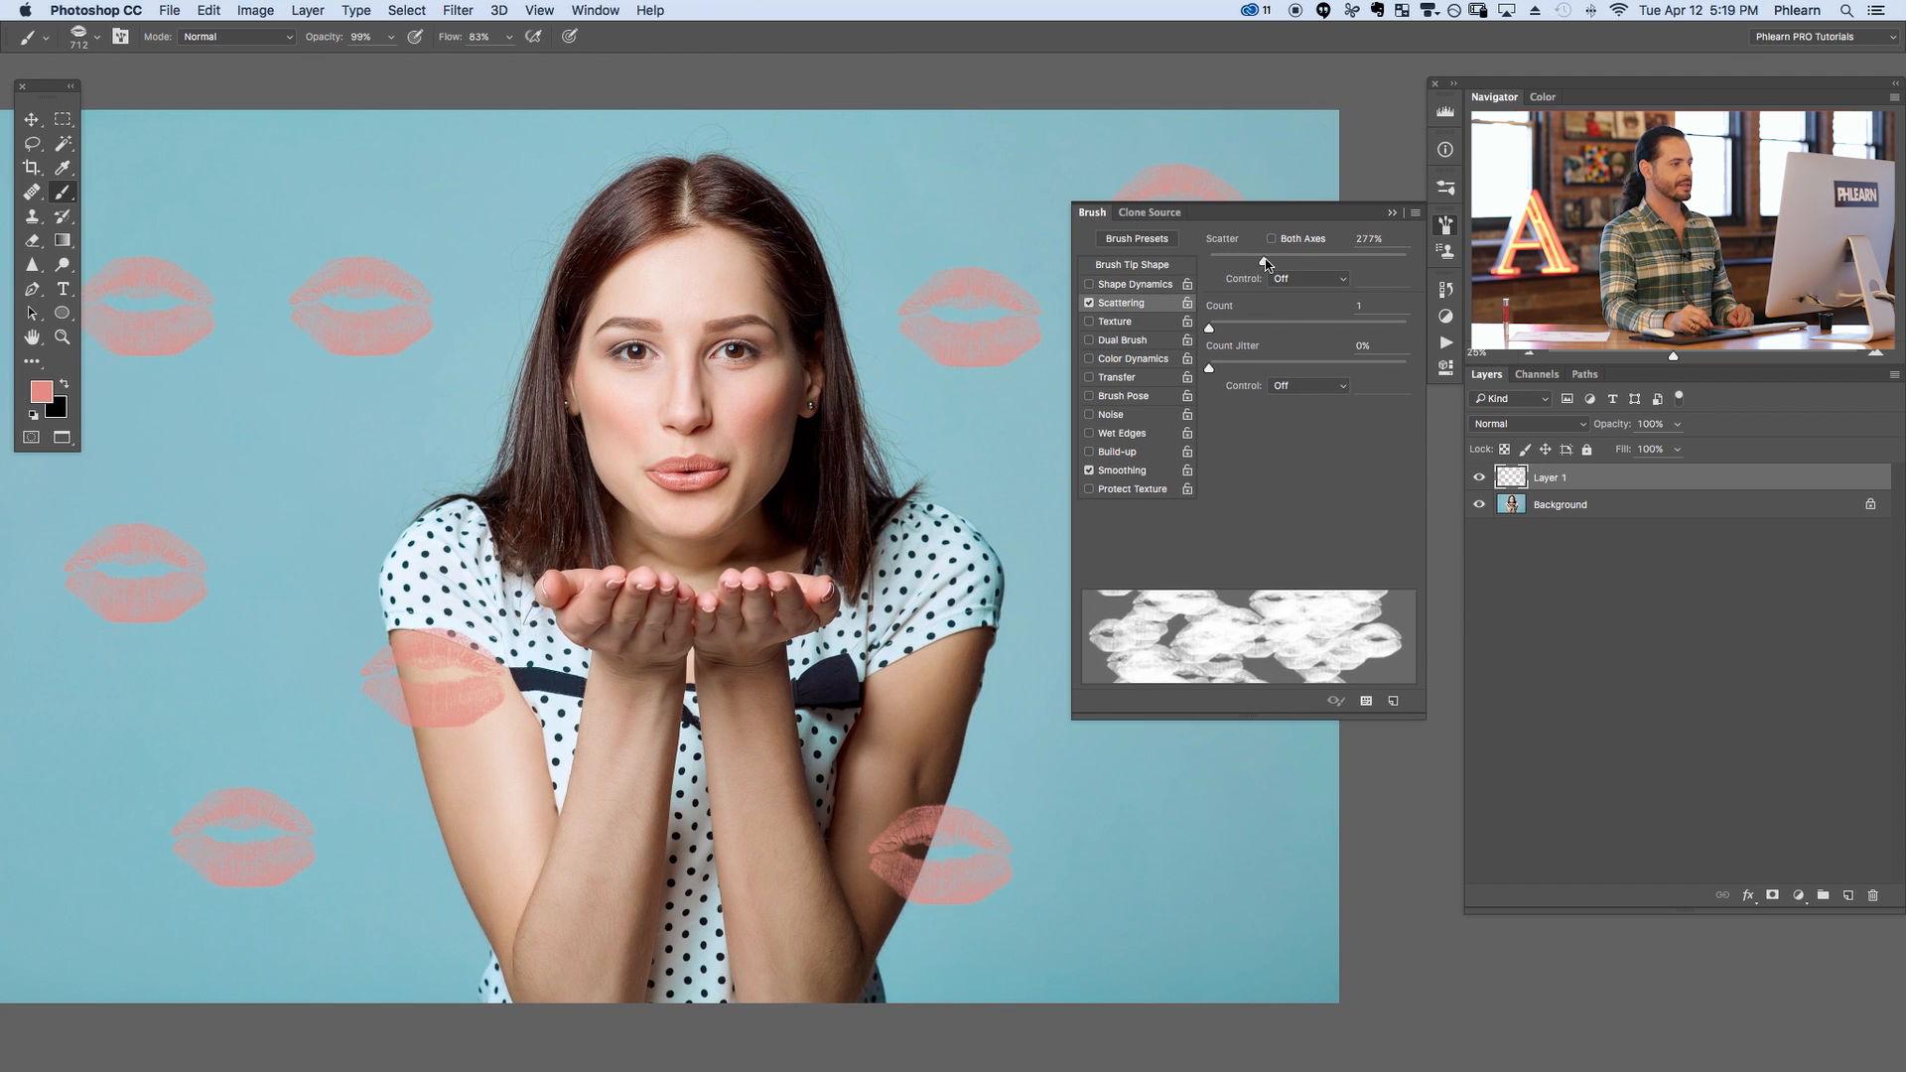
pyautogui.moveTo(1255, 259); pyautogui.dragTo(1248, 261)
pyautogui.moveTo(954, 427)
pyautogui.mouseDown()
pyautogui.moveTo(184, 698)
pyautogui.moveTo(164, 738)
pyautogui.mouseUp()
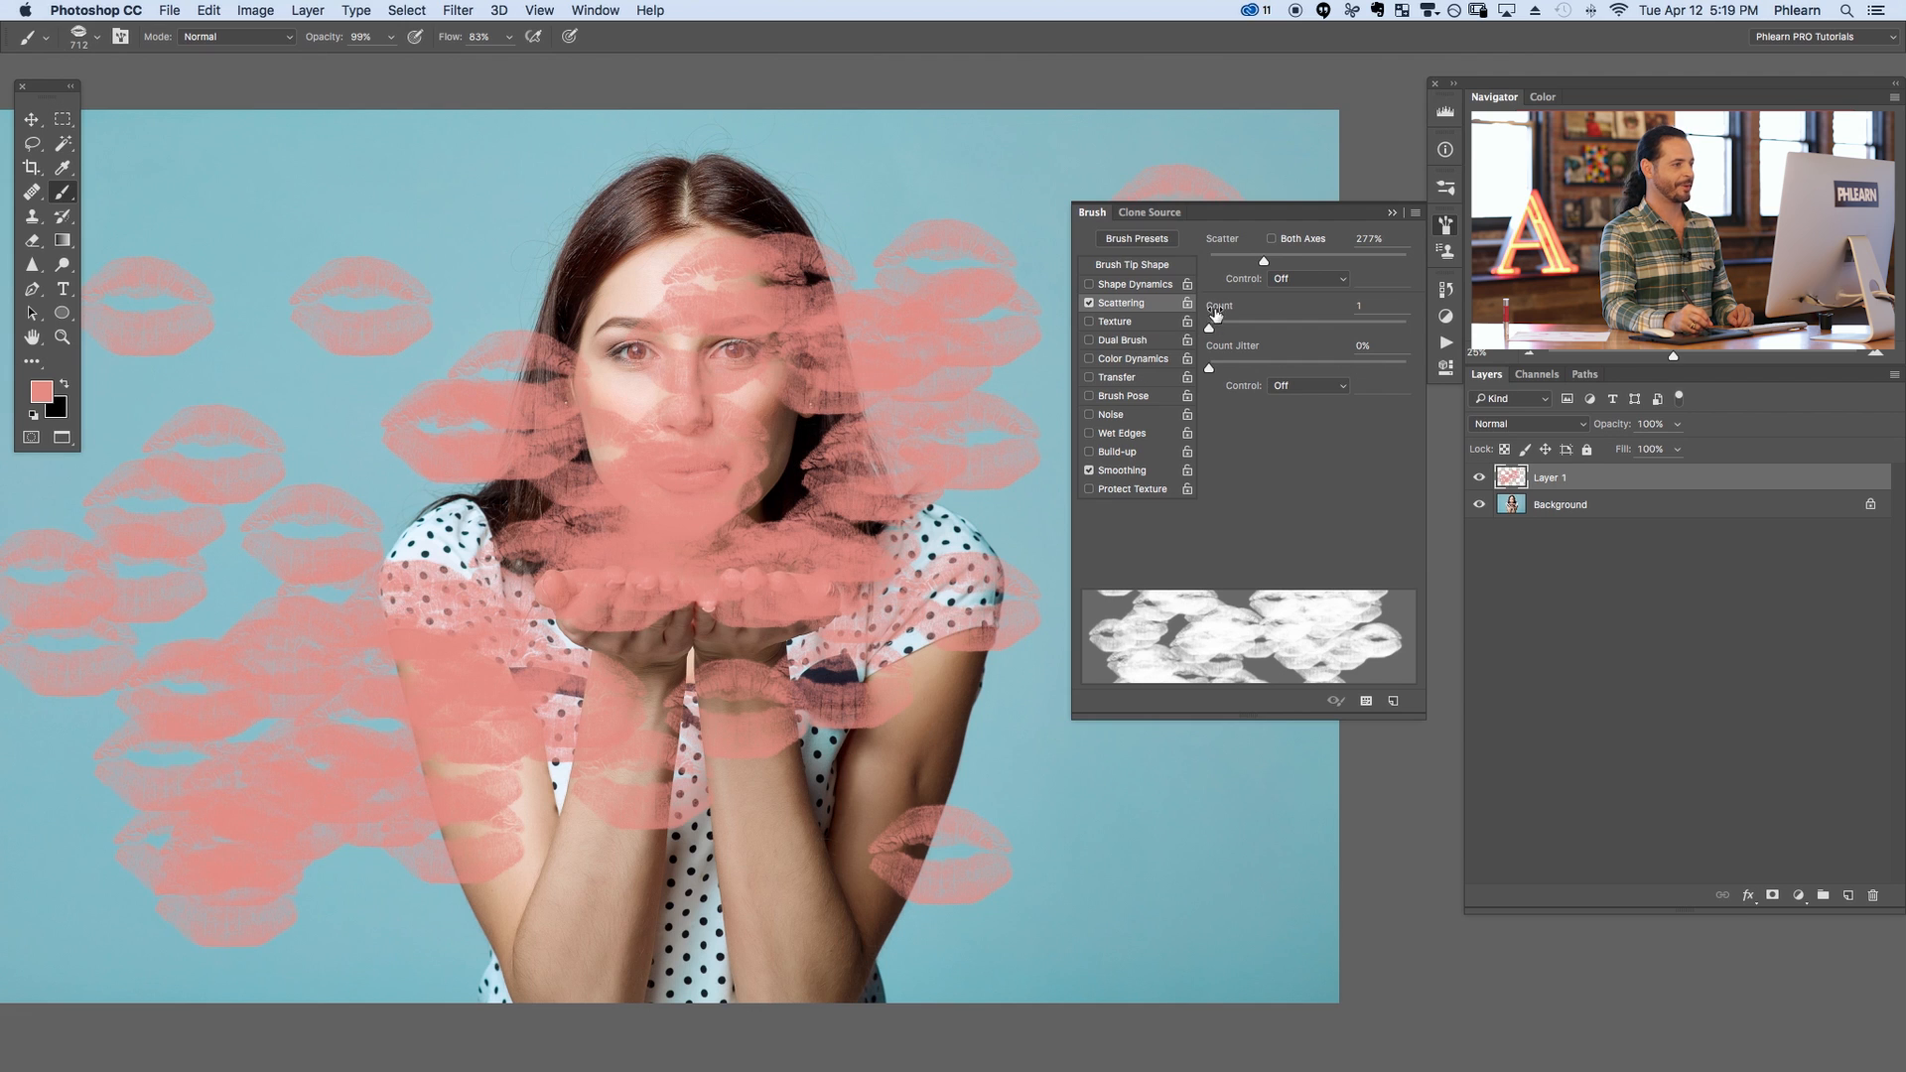
# Raise the brush tip spacing, set Size Jitter to 75%, then select all and clear the painted lips
pyautogui.click(1163, 270)
pyautogui.moveTo(1223, 545); pyautogui.dragTo(1319, 549)
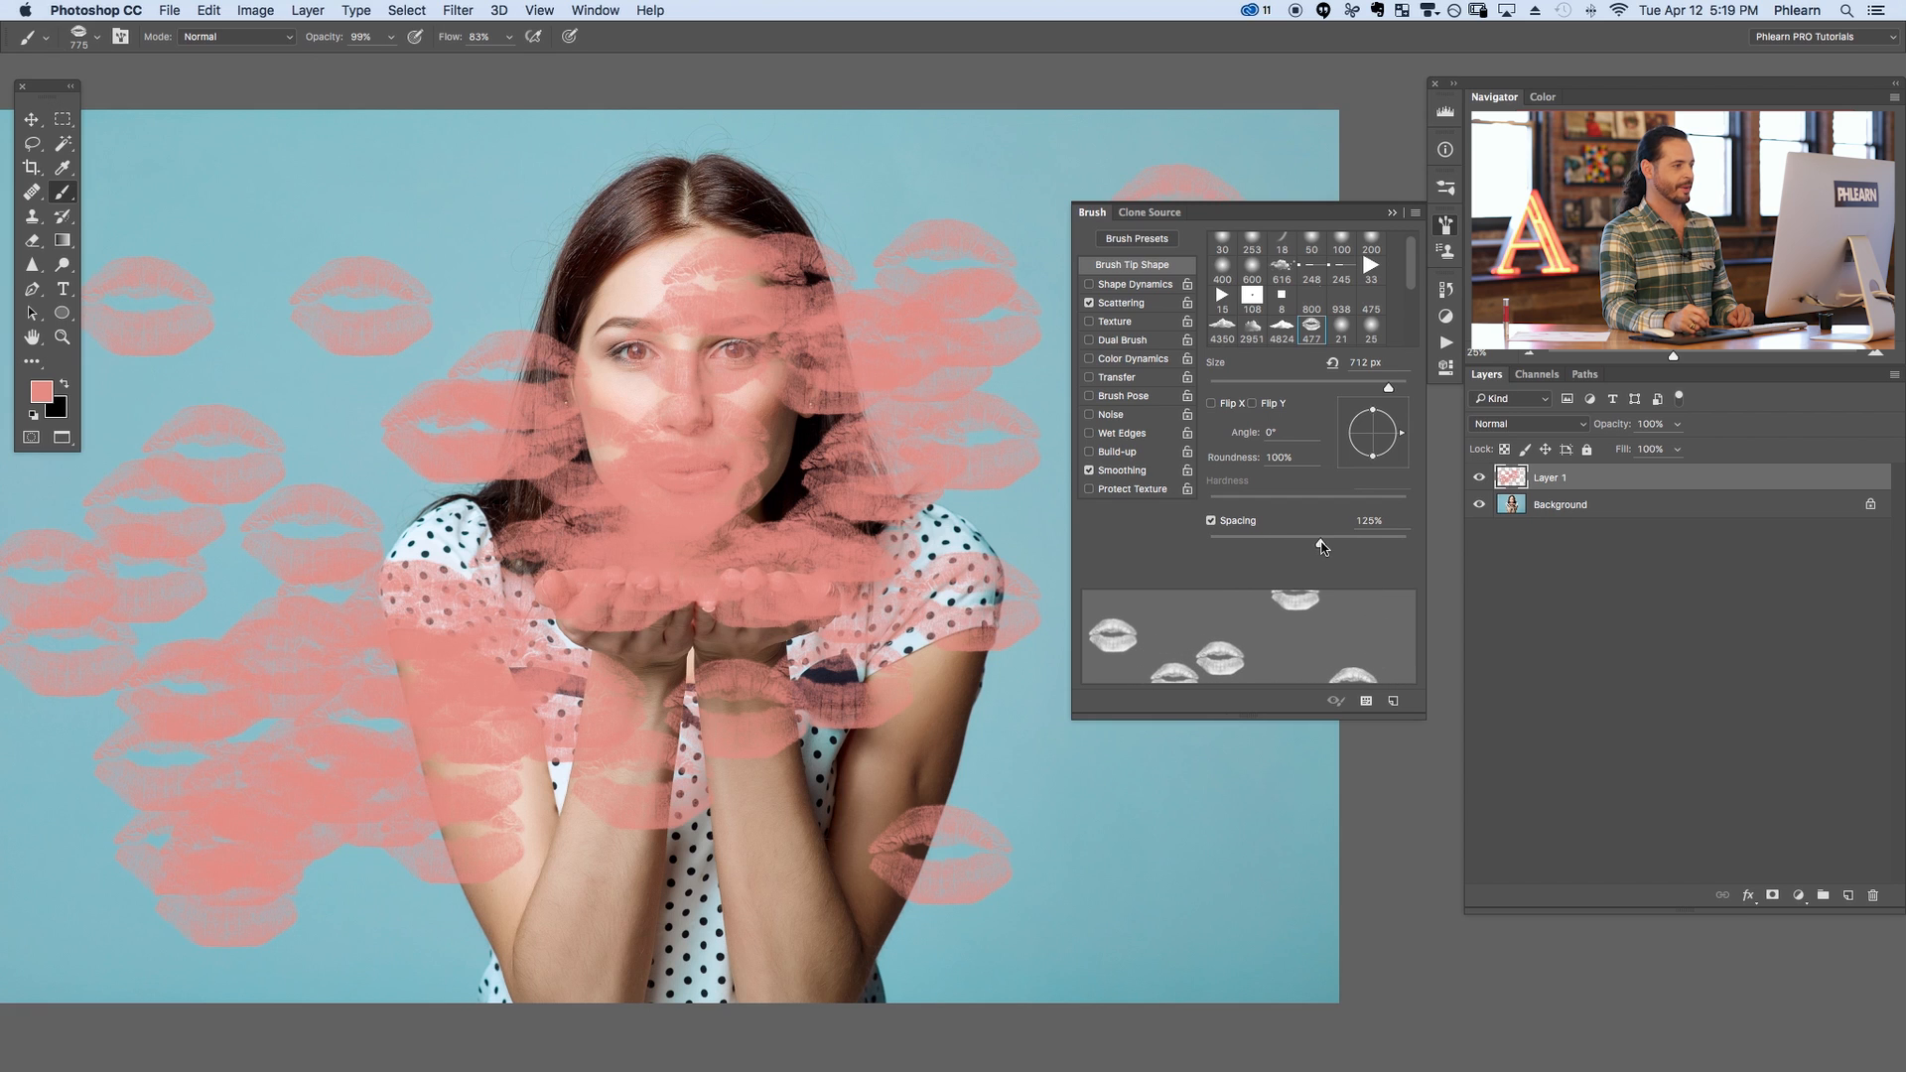
pyautogui.click(1120, 285)
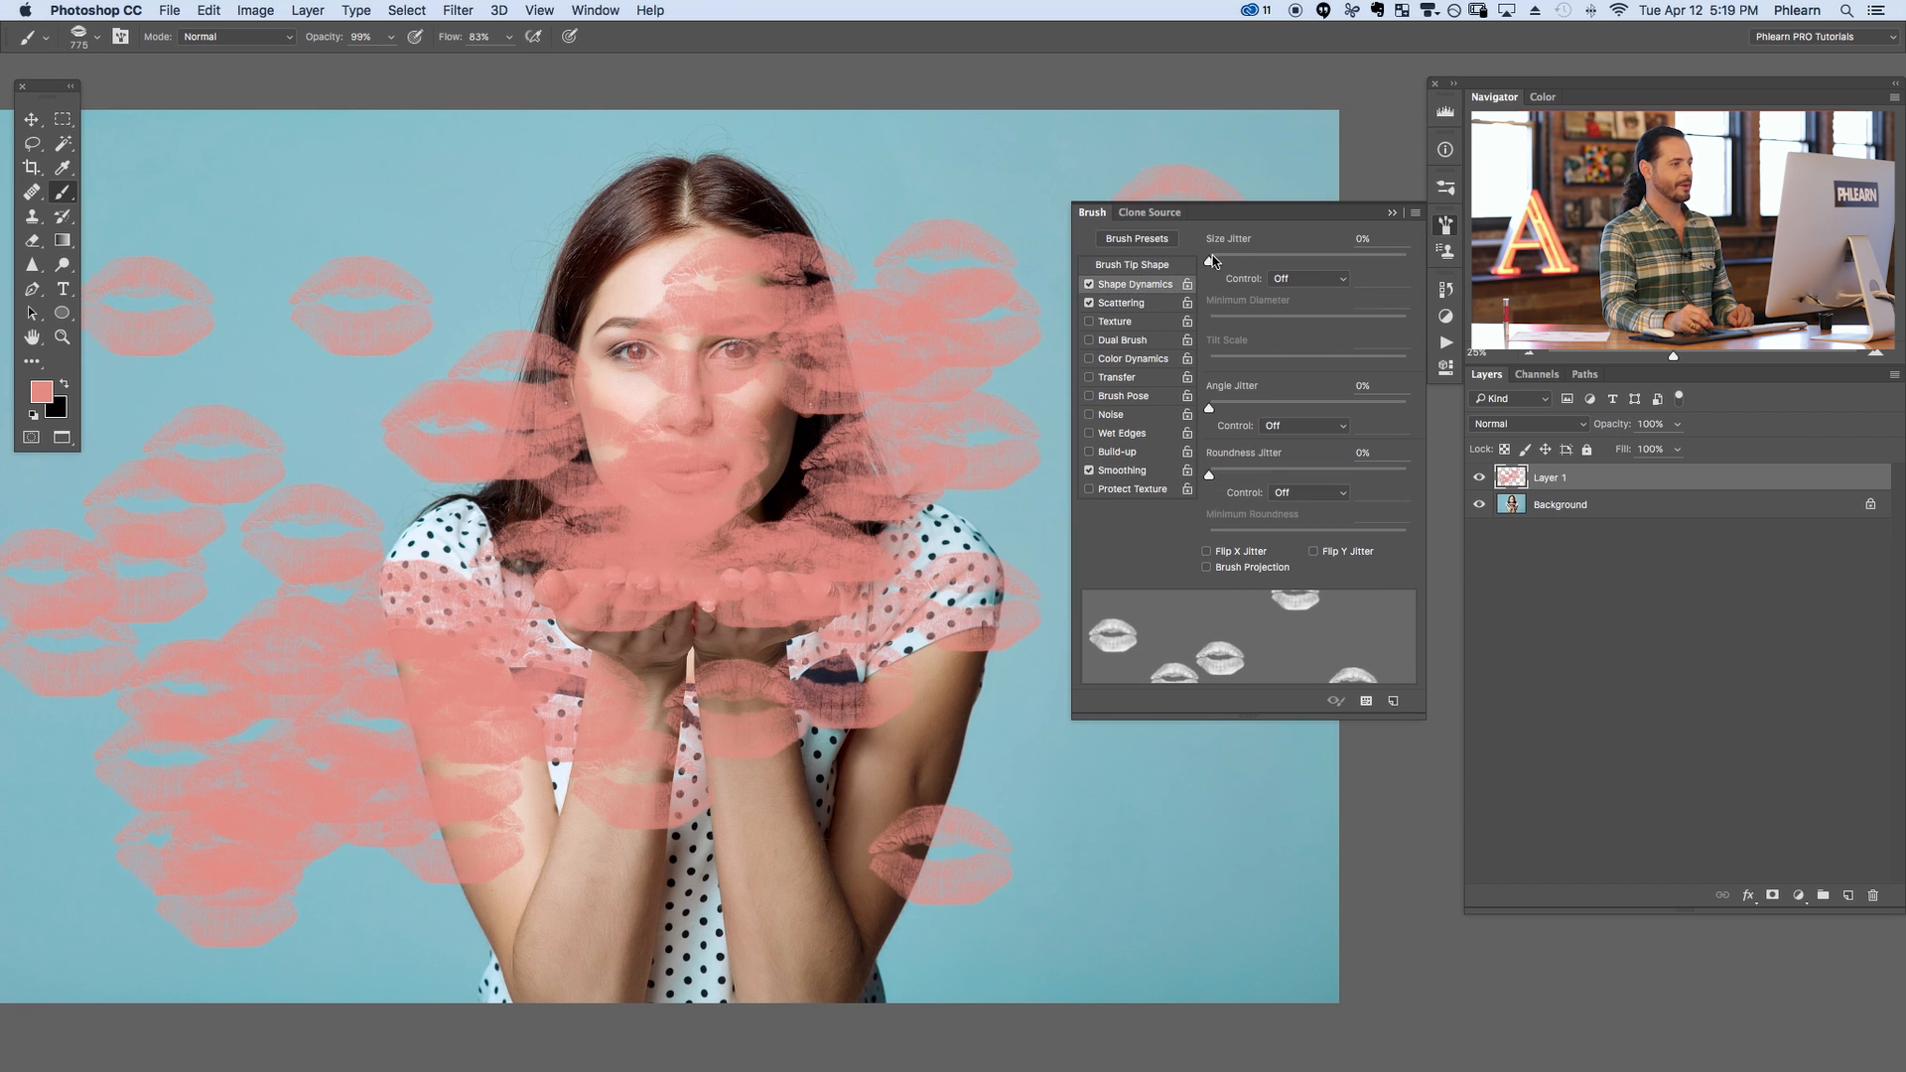
pyautogui.moveTo(1210, 262); pyautogui.dragTo(1355, 268)
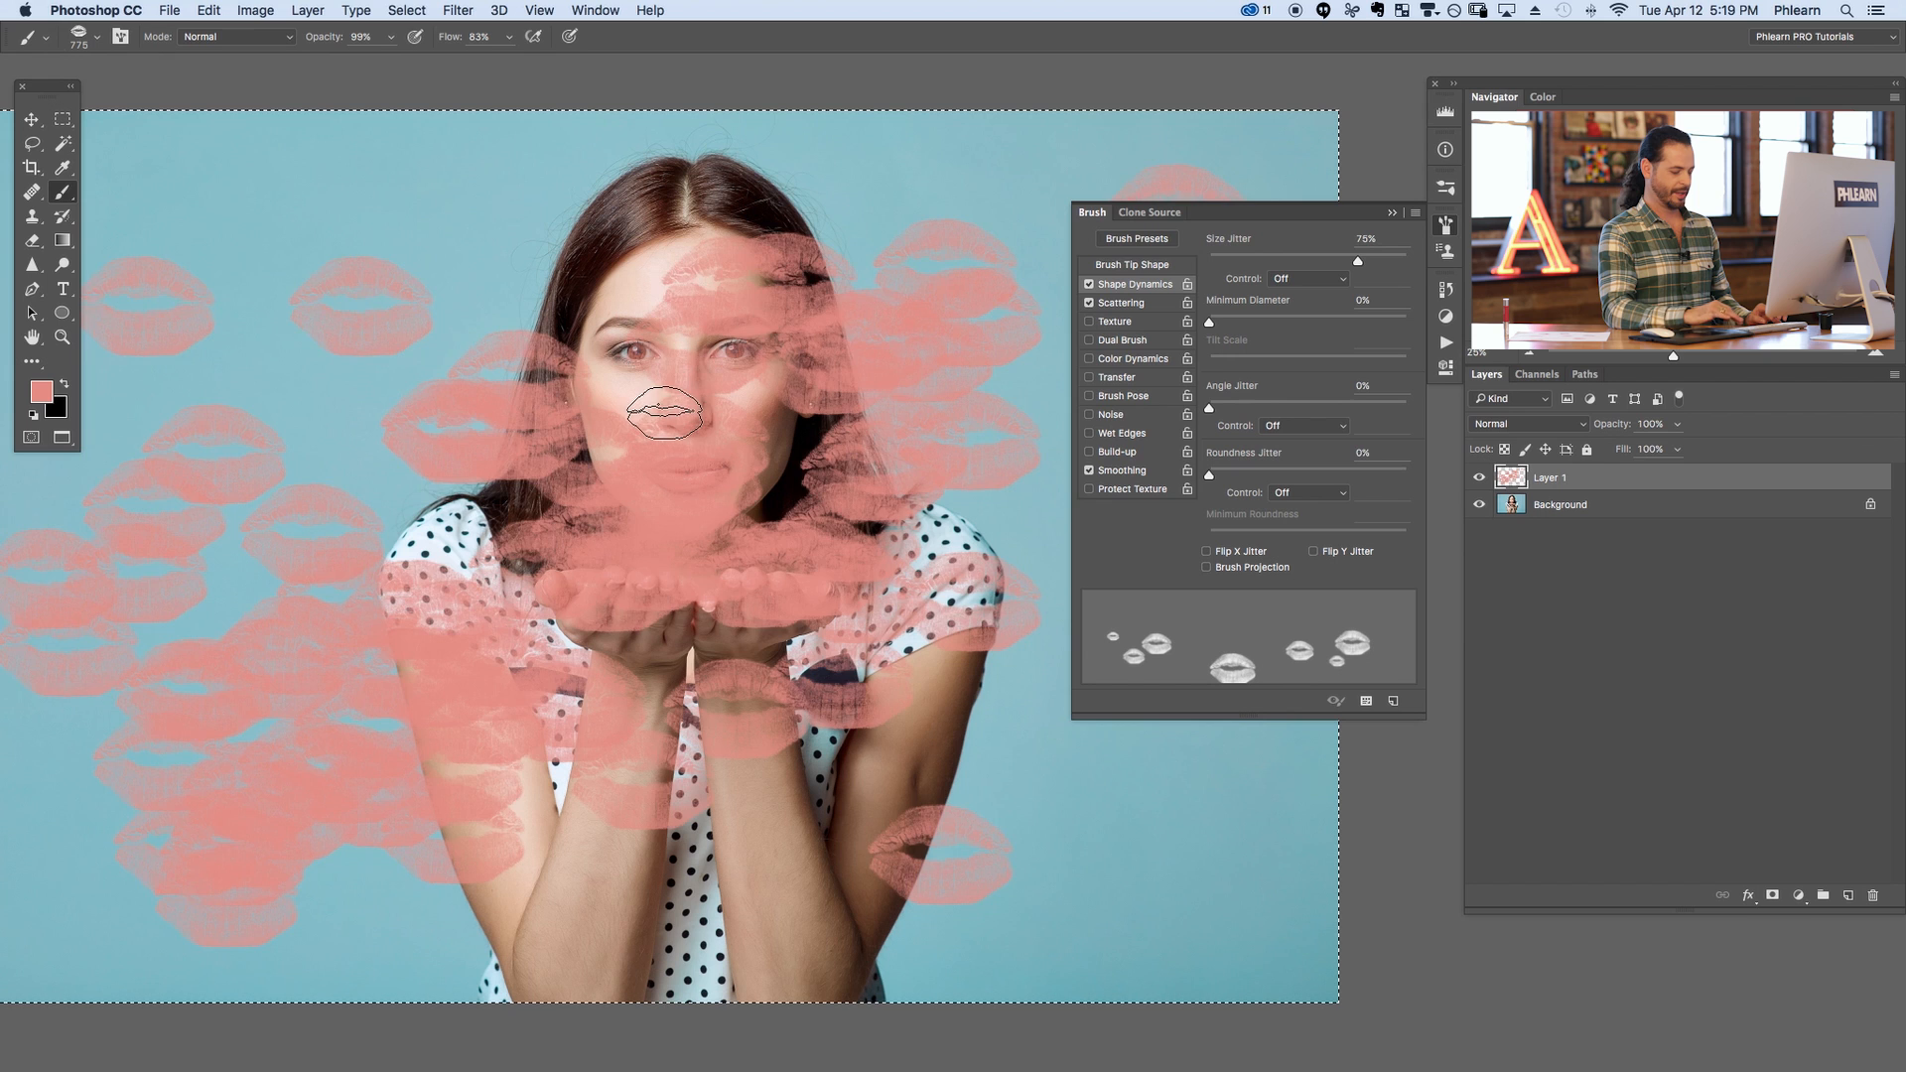
pyautogui.hotkey('ctrl', 'a')
pyautogui.press('Delete')
# Paint a scattered stroke of kisses across the photo with the new settings
pyautogui.moveTo(355, 368); pyautogui.dragTo(477, 348)
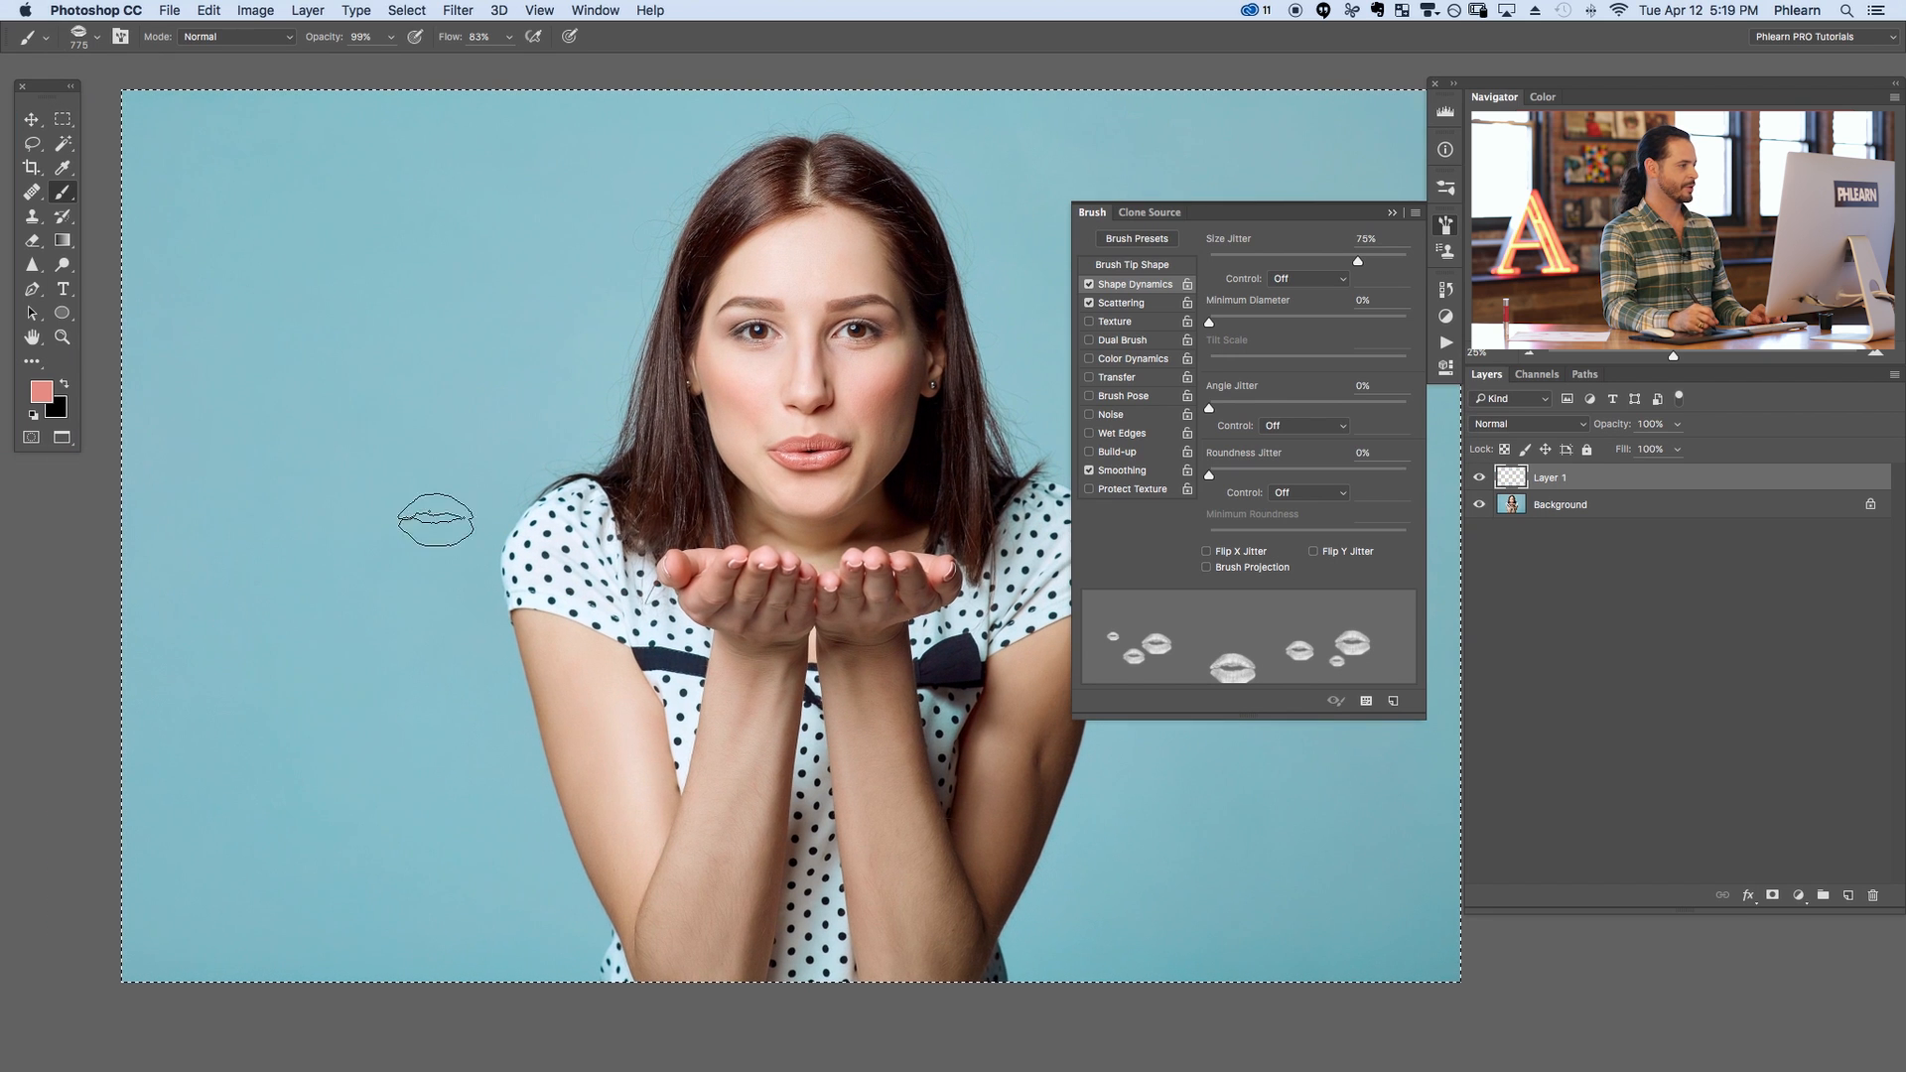
pyautogui.moveTo(431, 521)
pyautogui.mouseDown()
pyautogui.moveTo(426, 340)
pyautogui.moveTo(502, 737)
pyautogui.moveTo(993, 866)
pyautogui.moveTo(1080, 713)
pyautogui.moveTo(906, 120)
pyautogui.moveTo(289, 549)
pyautogui.moveTo(474, 698)
pyautogui.moveTo(392, 263)
pyautogui.moveTo(757, 128)
pyautogui.moveTo(1255, 133)
pyautogui.moveTo(1251, 861)
pyautogui.moveTo(1297, 883)
pyautogui.mouseUp()
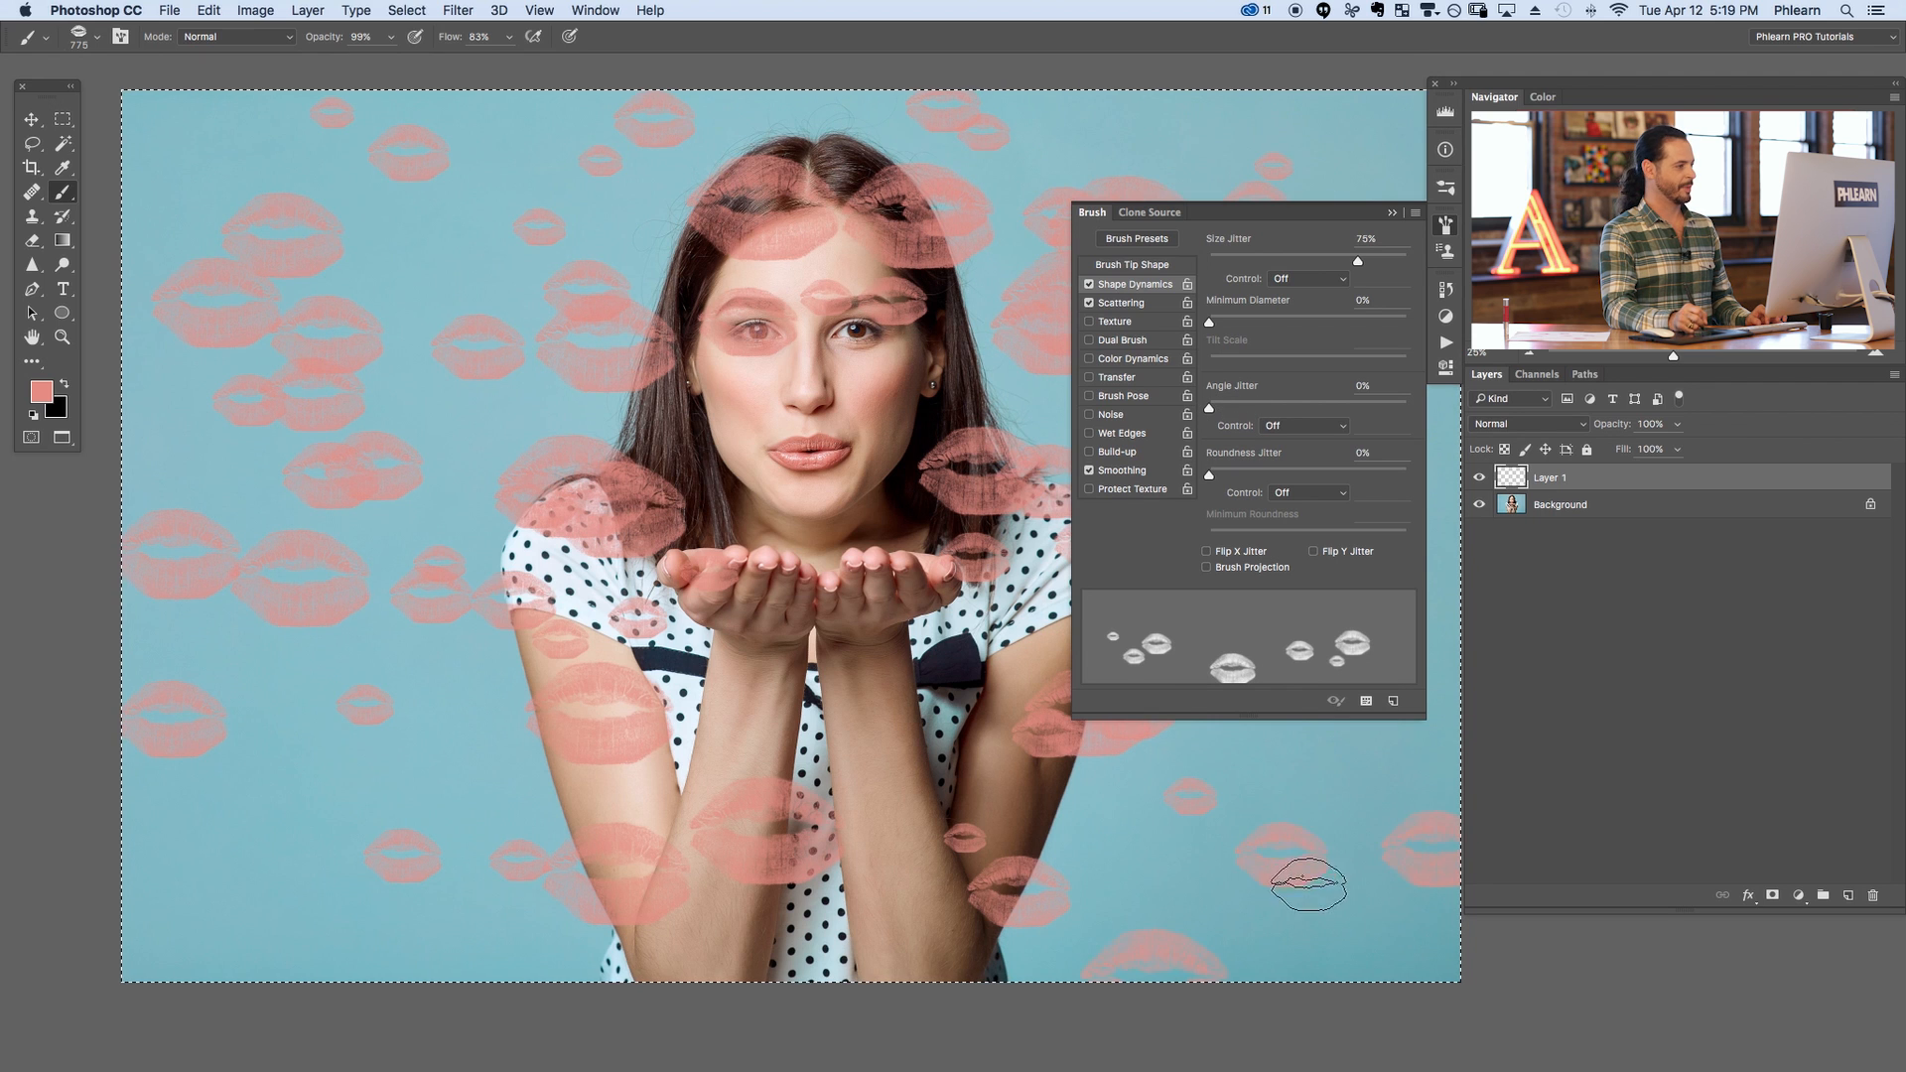
pyautogui.click(1449, 232)
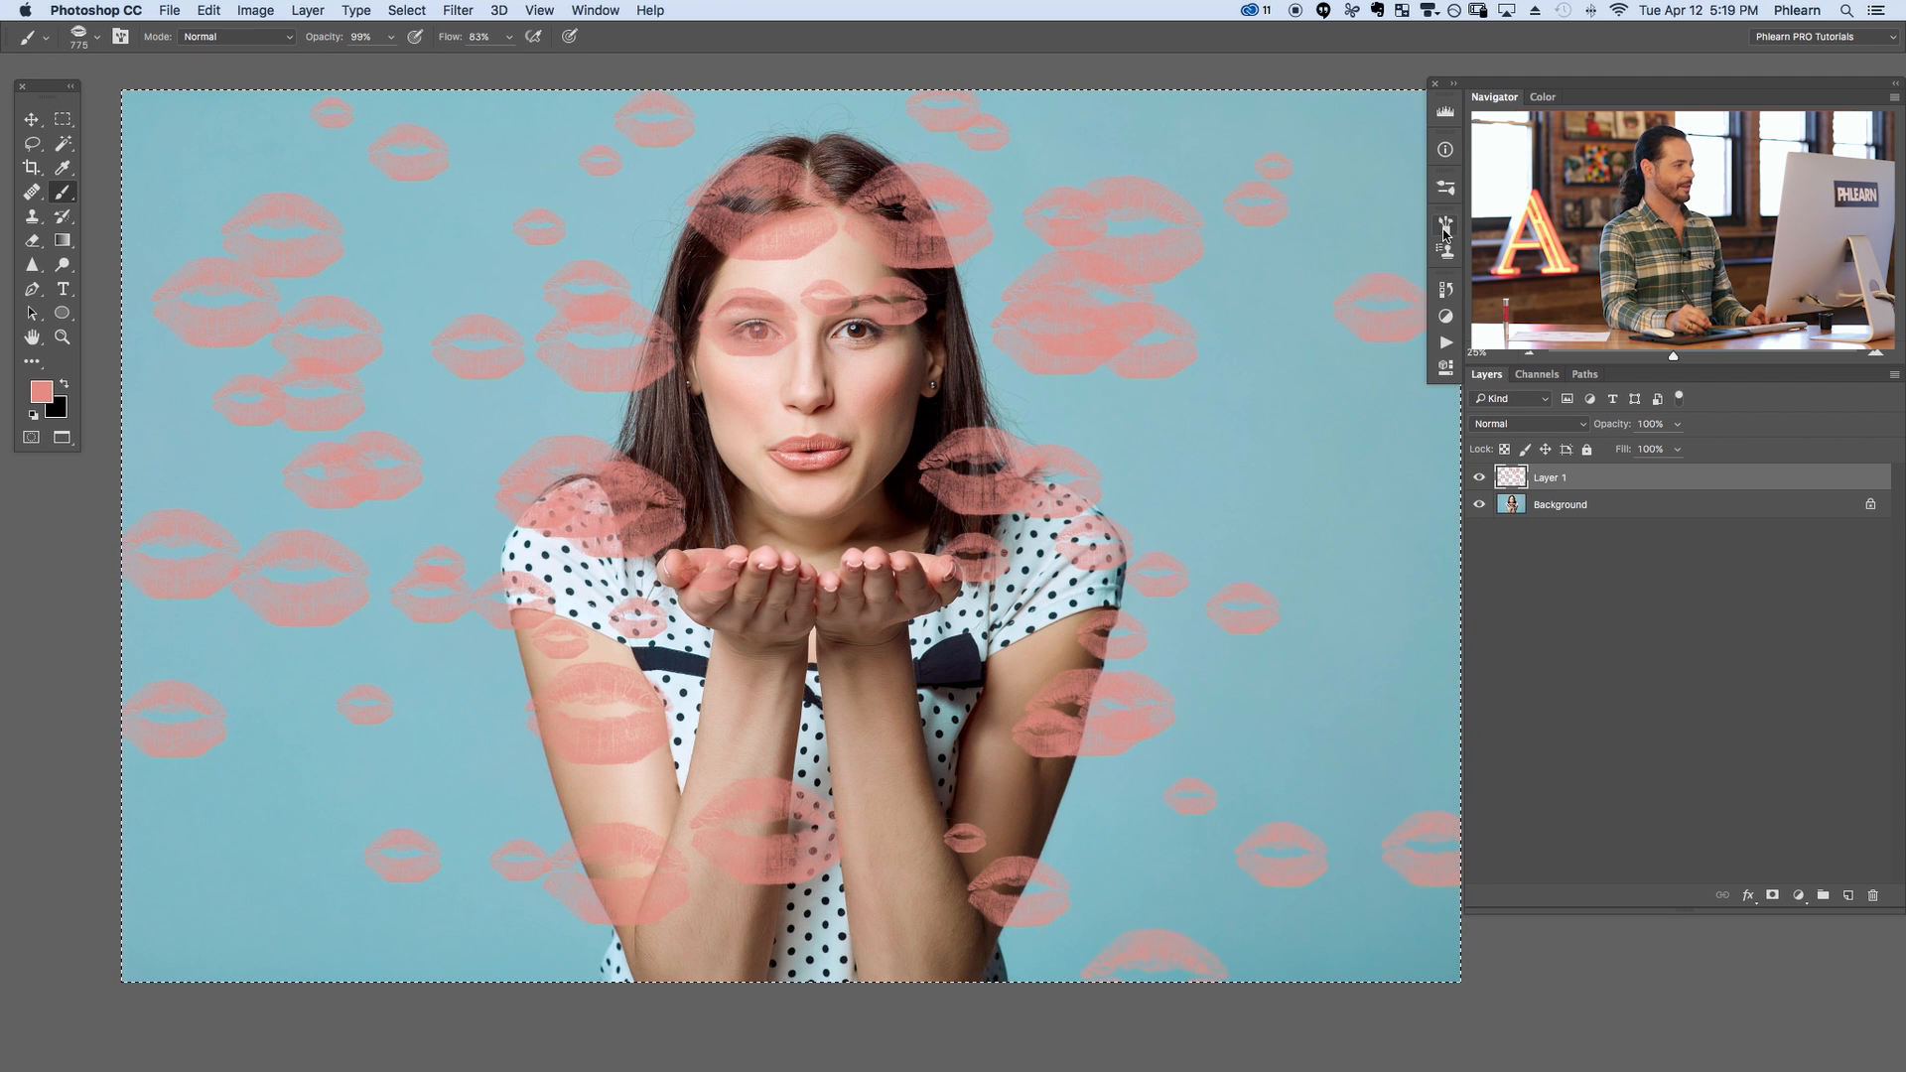
# Switch back to the plain 477 px kiss preset and erase the test stamps
pyautogui.rightClick(990, 425)
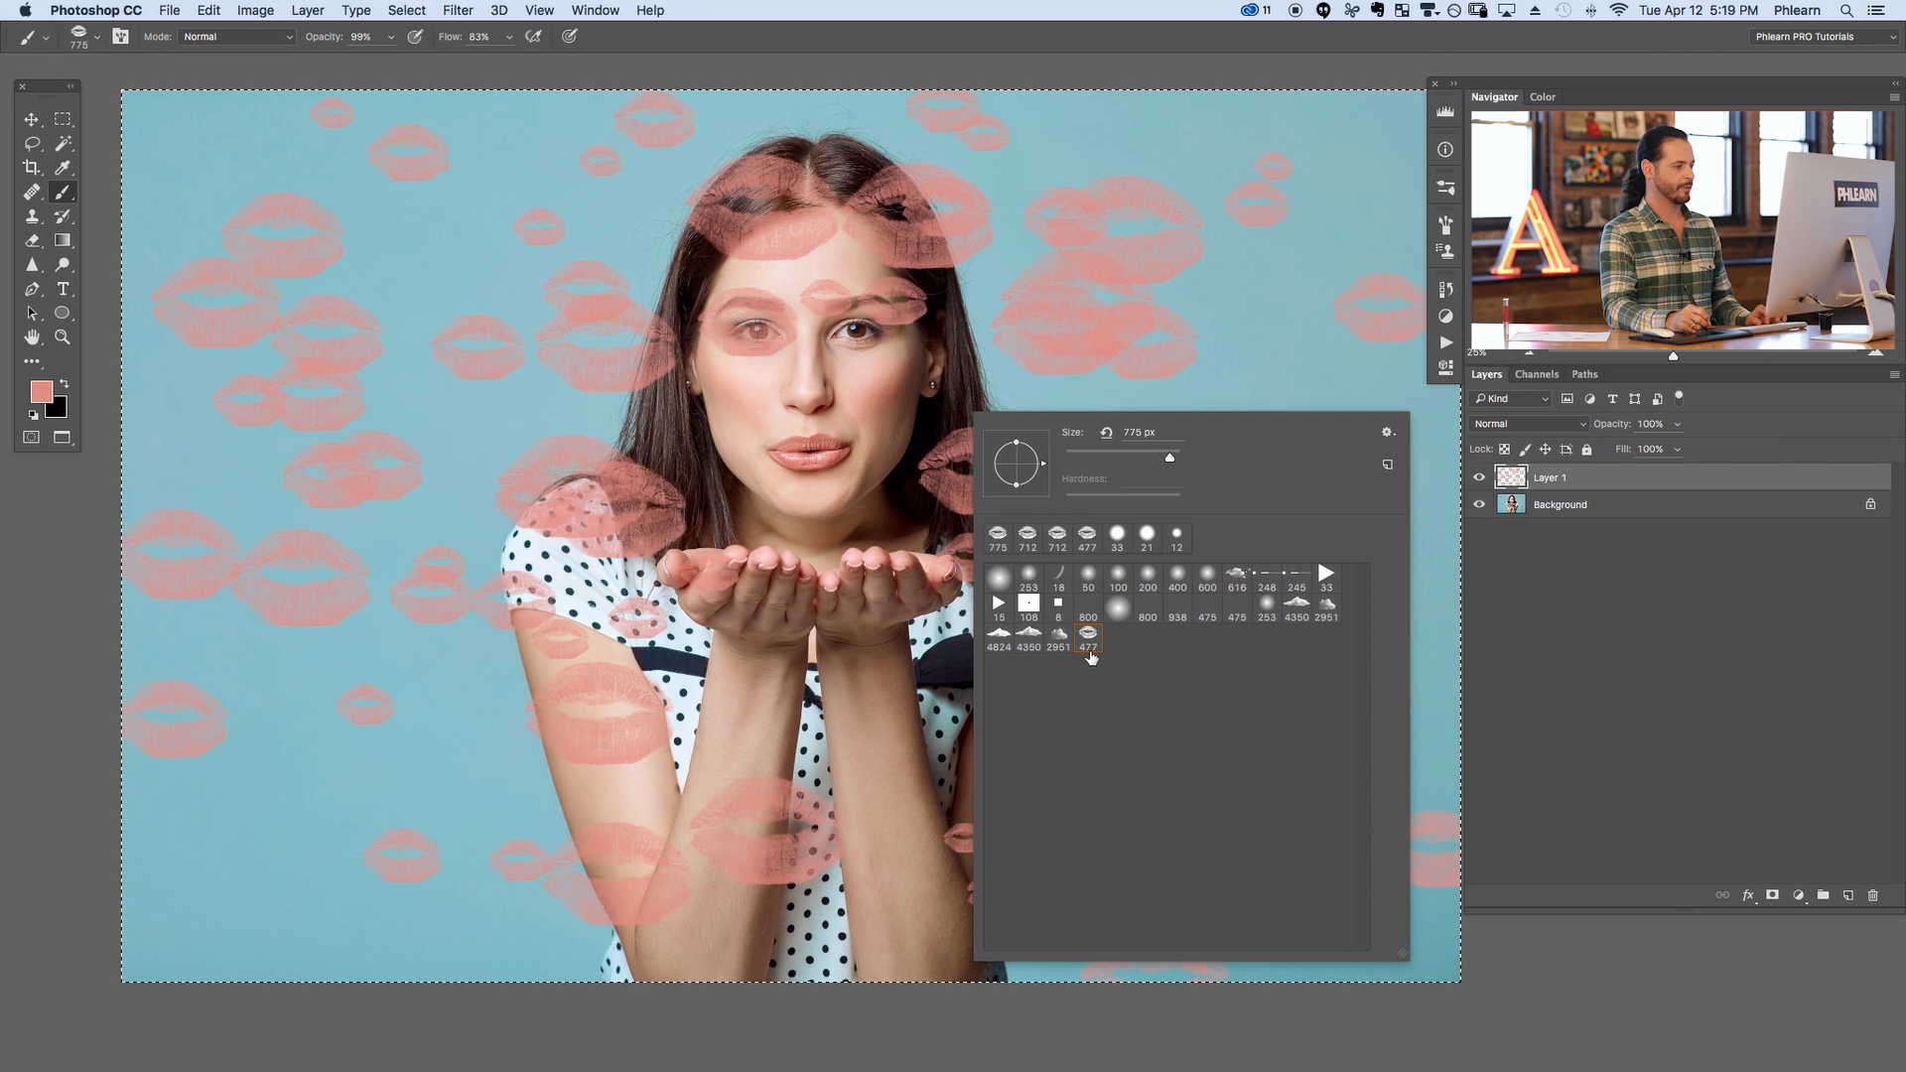
pyautogui.doubleClick(1088, 637)
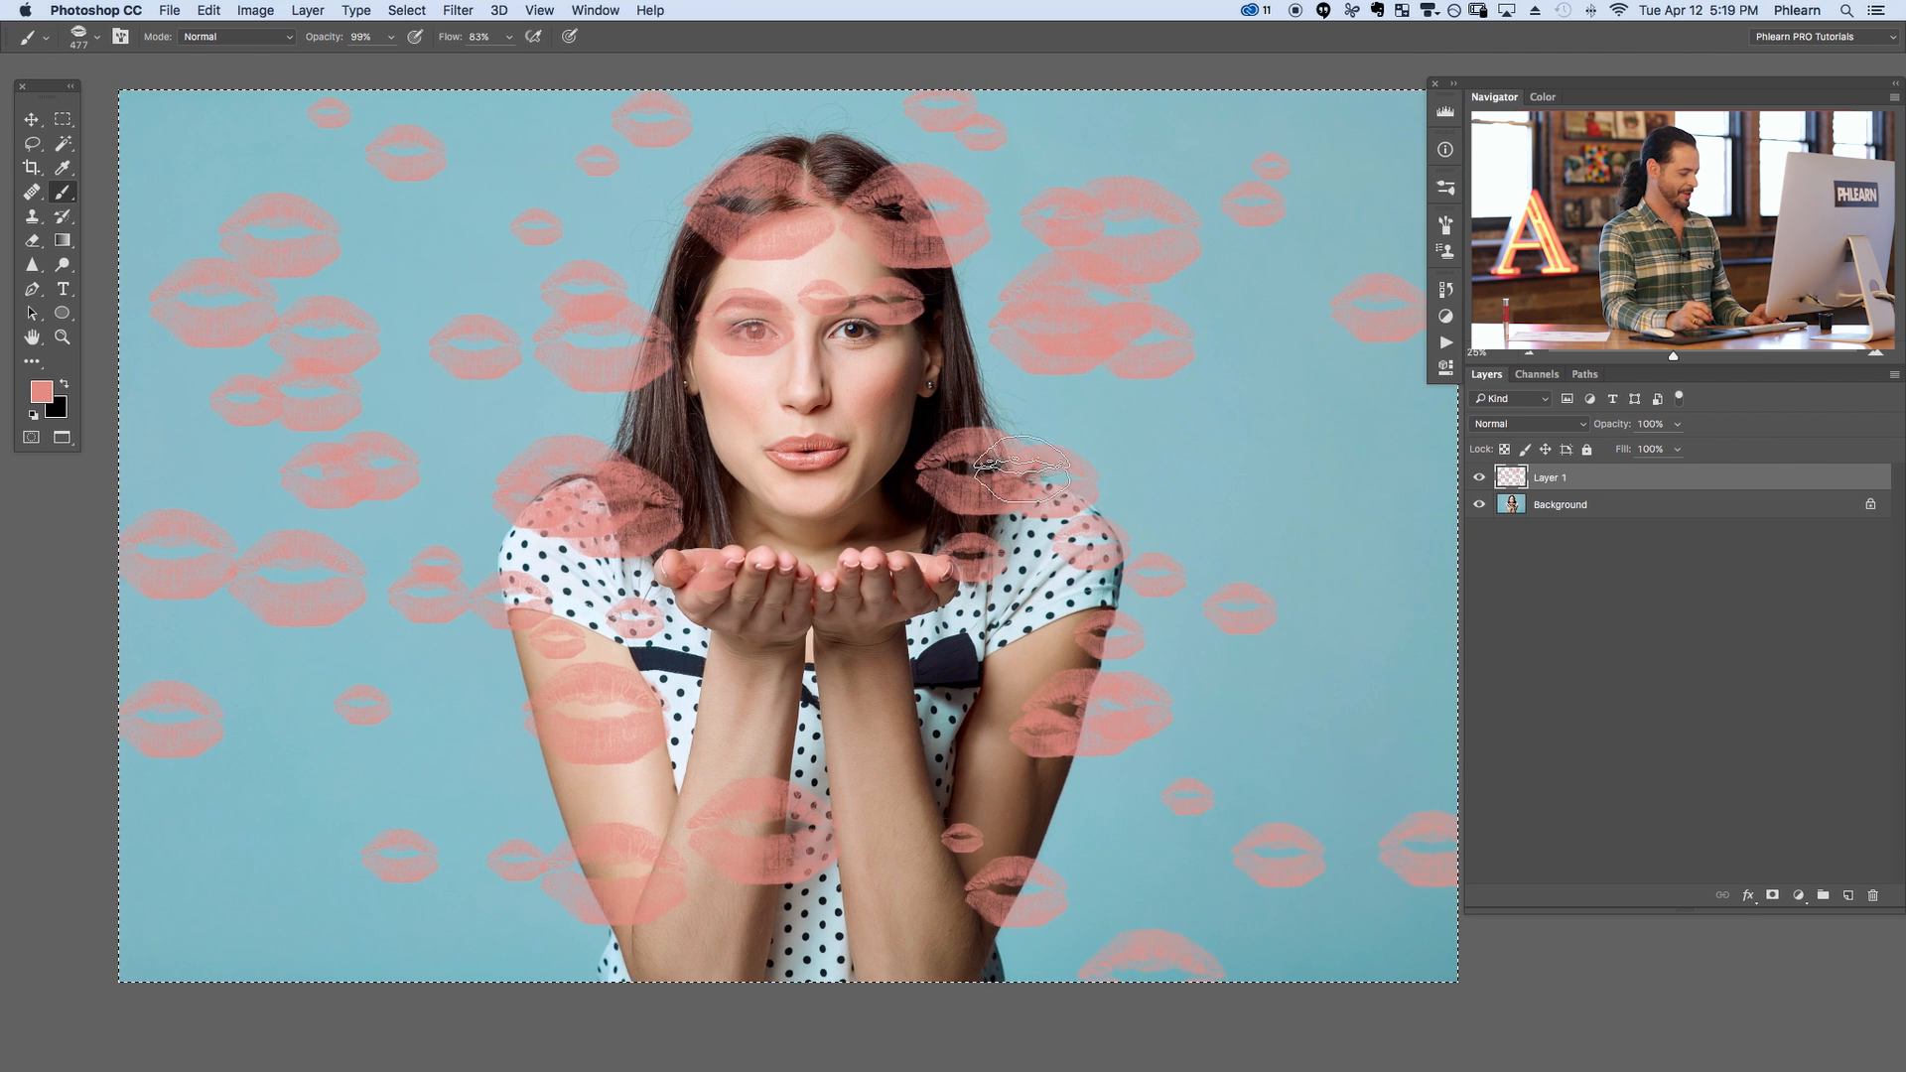
pyautogui.press('BackSpace')
# Deselect, enlarge the brush and stamp ten pink kisses all around the woman
pyautogui.hotkey('ctrl', 'd')
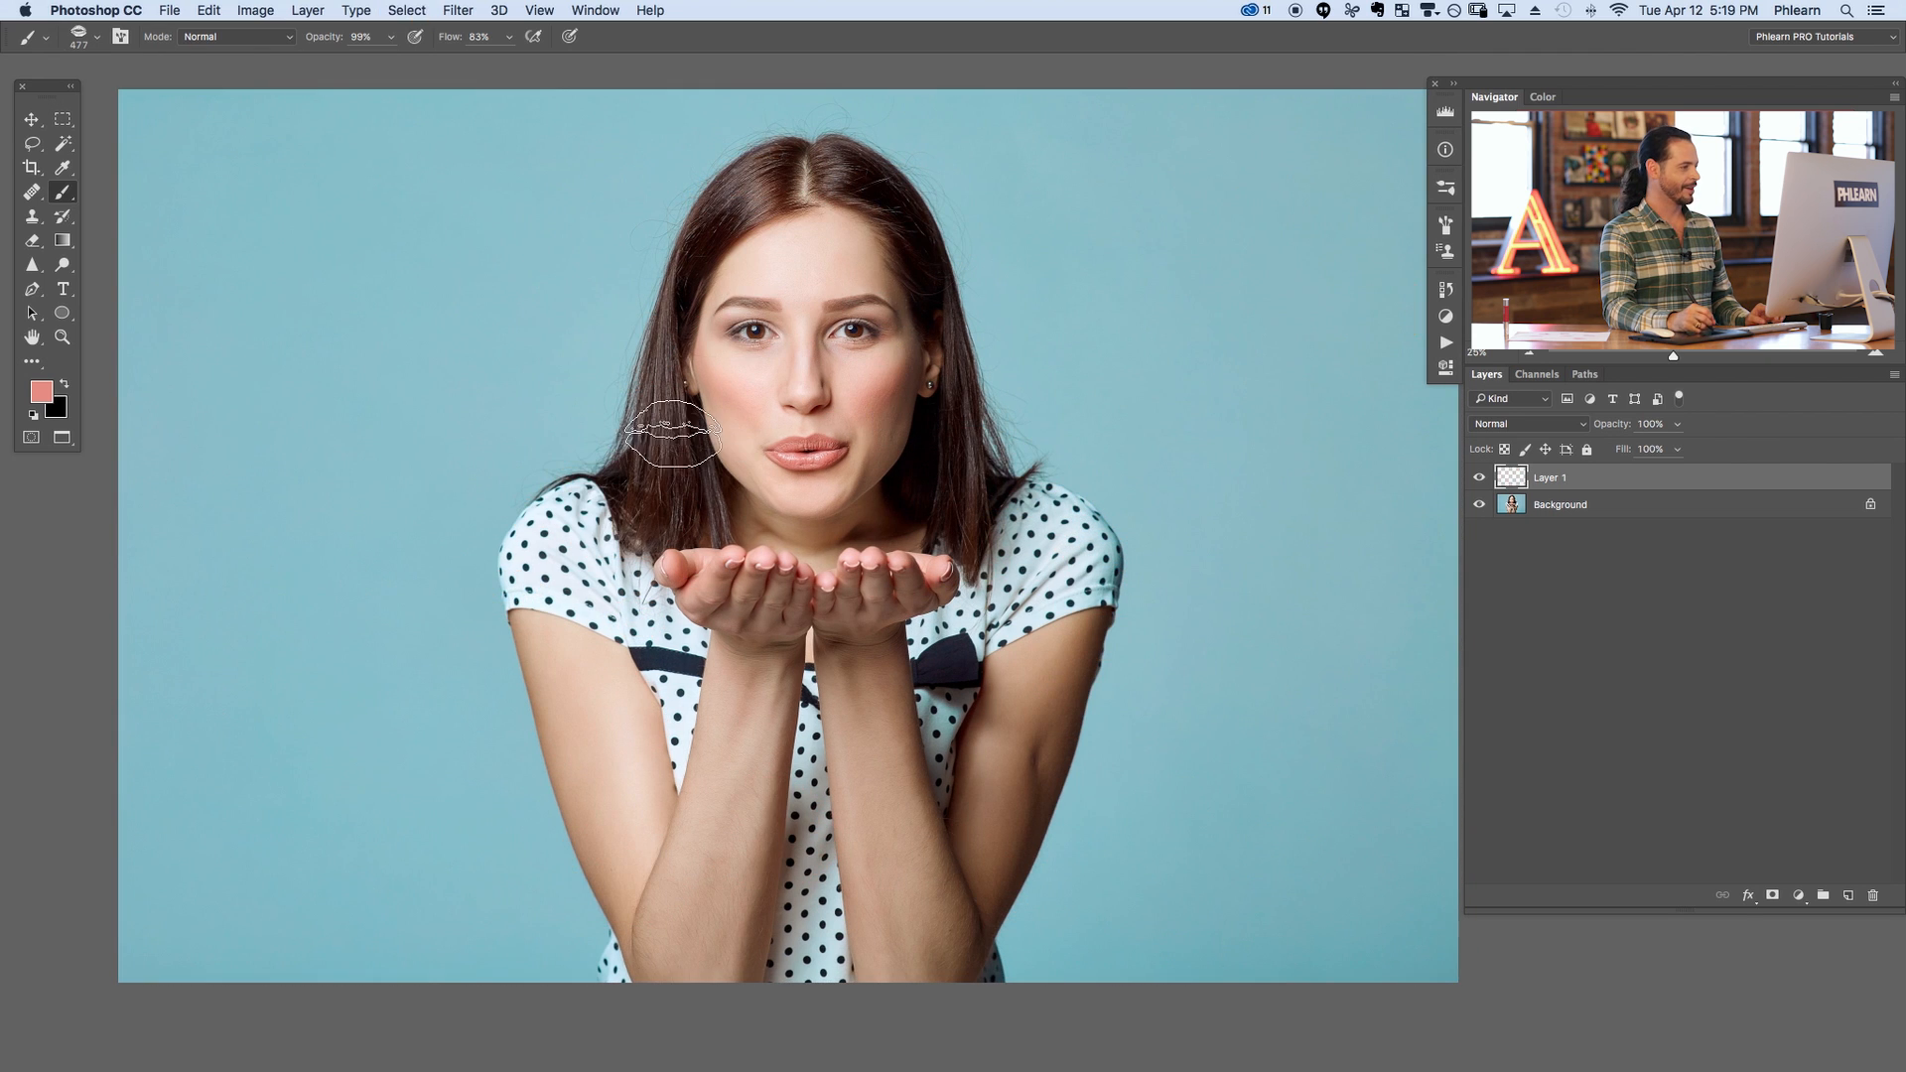
pyautogui.moveTo(539, 436); pyautogui.dragTo(550, 441)
pyautogui.click(562, 414)
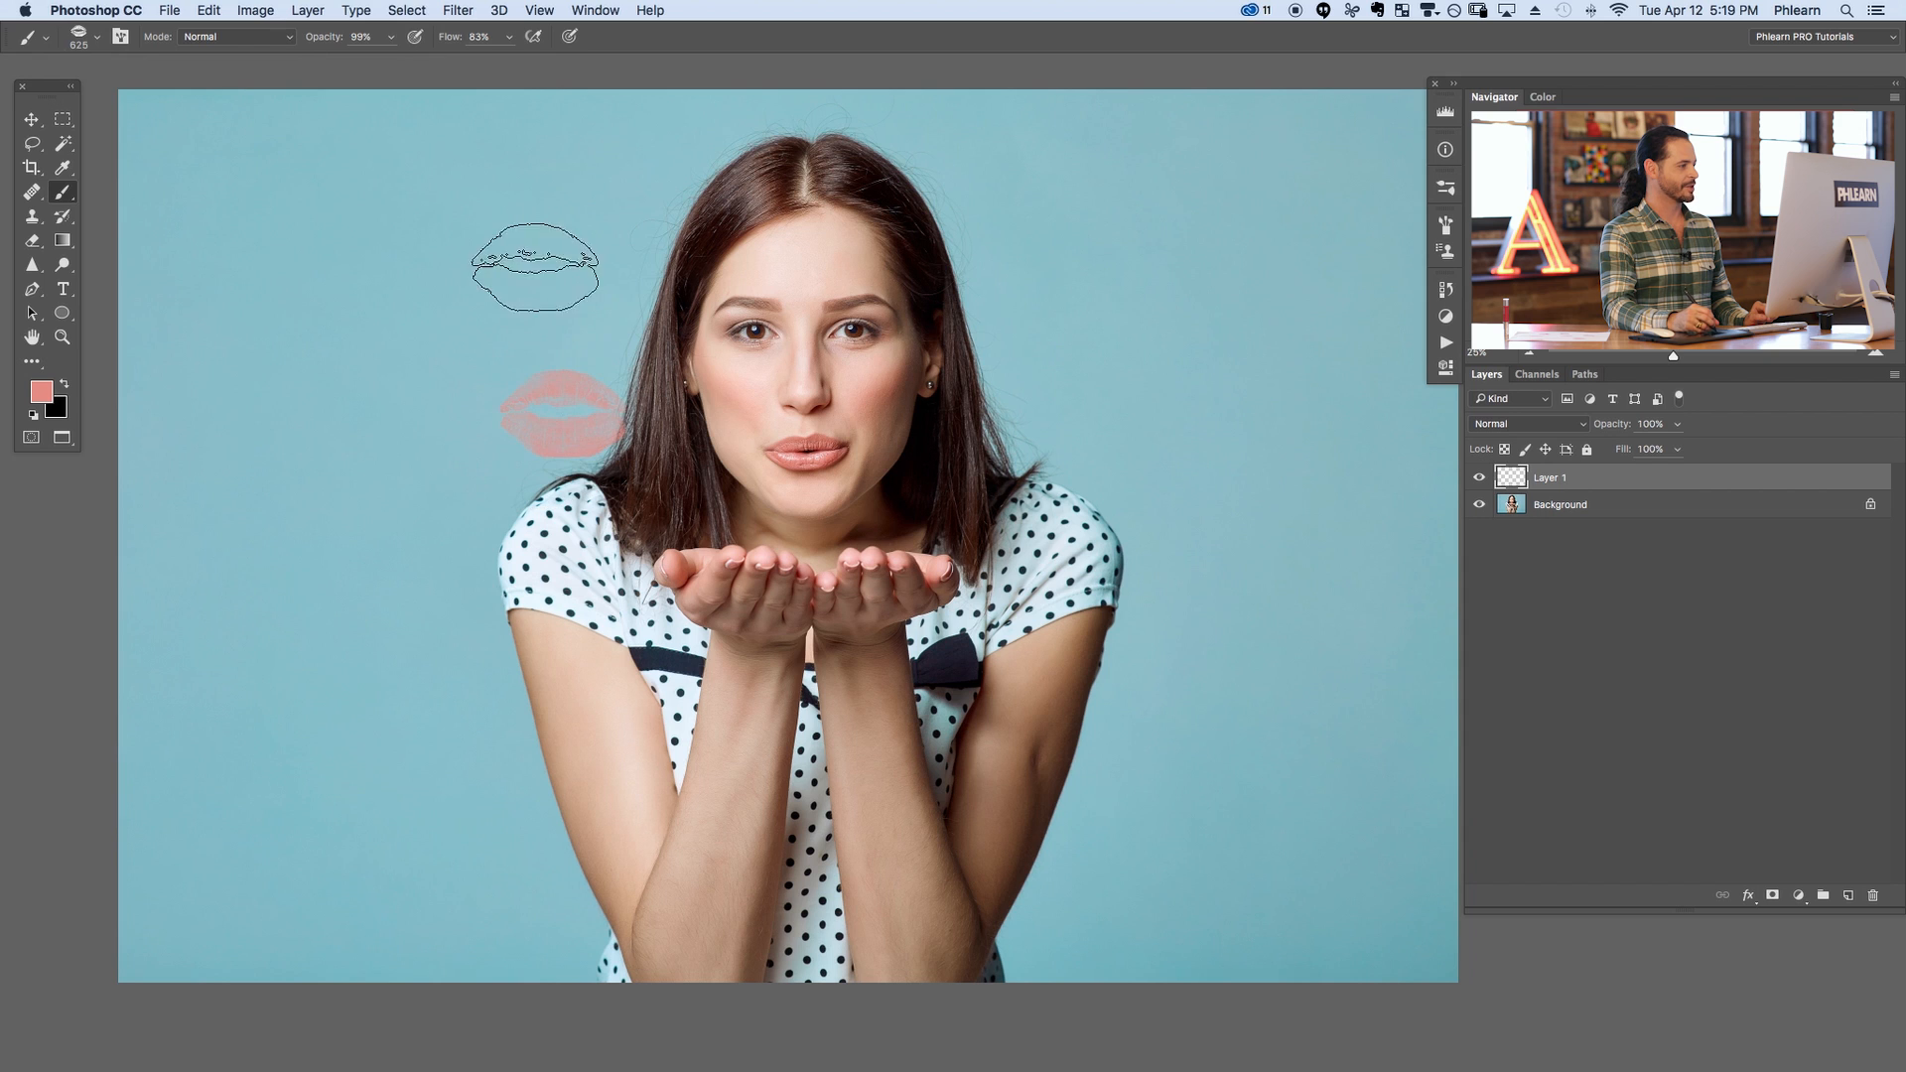
pyautogui.click(517, 211)
pyautogui.click(266, 431)
pyautogui.click(423, 668)
pyautogui.click(518, 844)
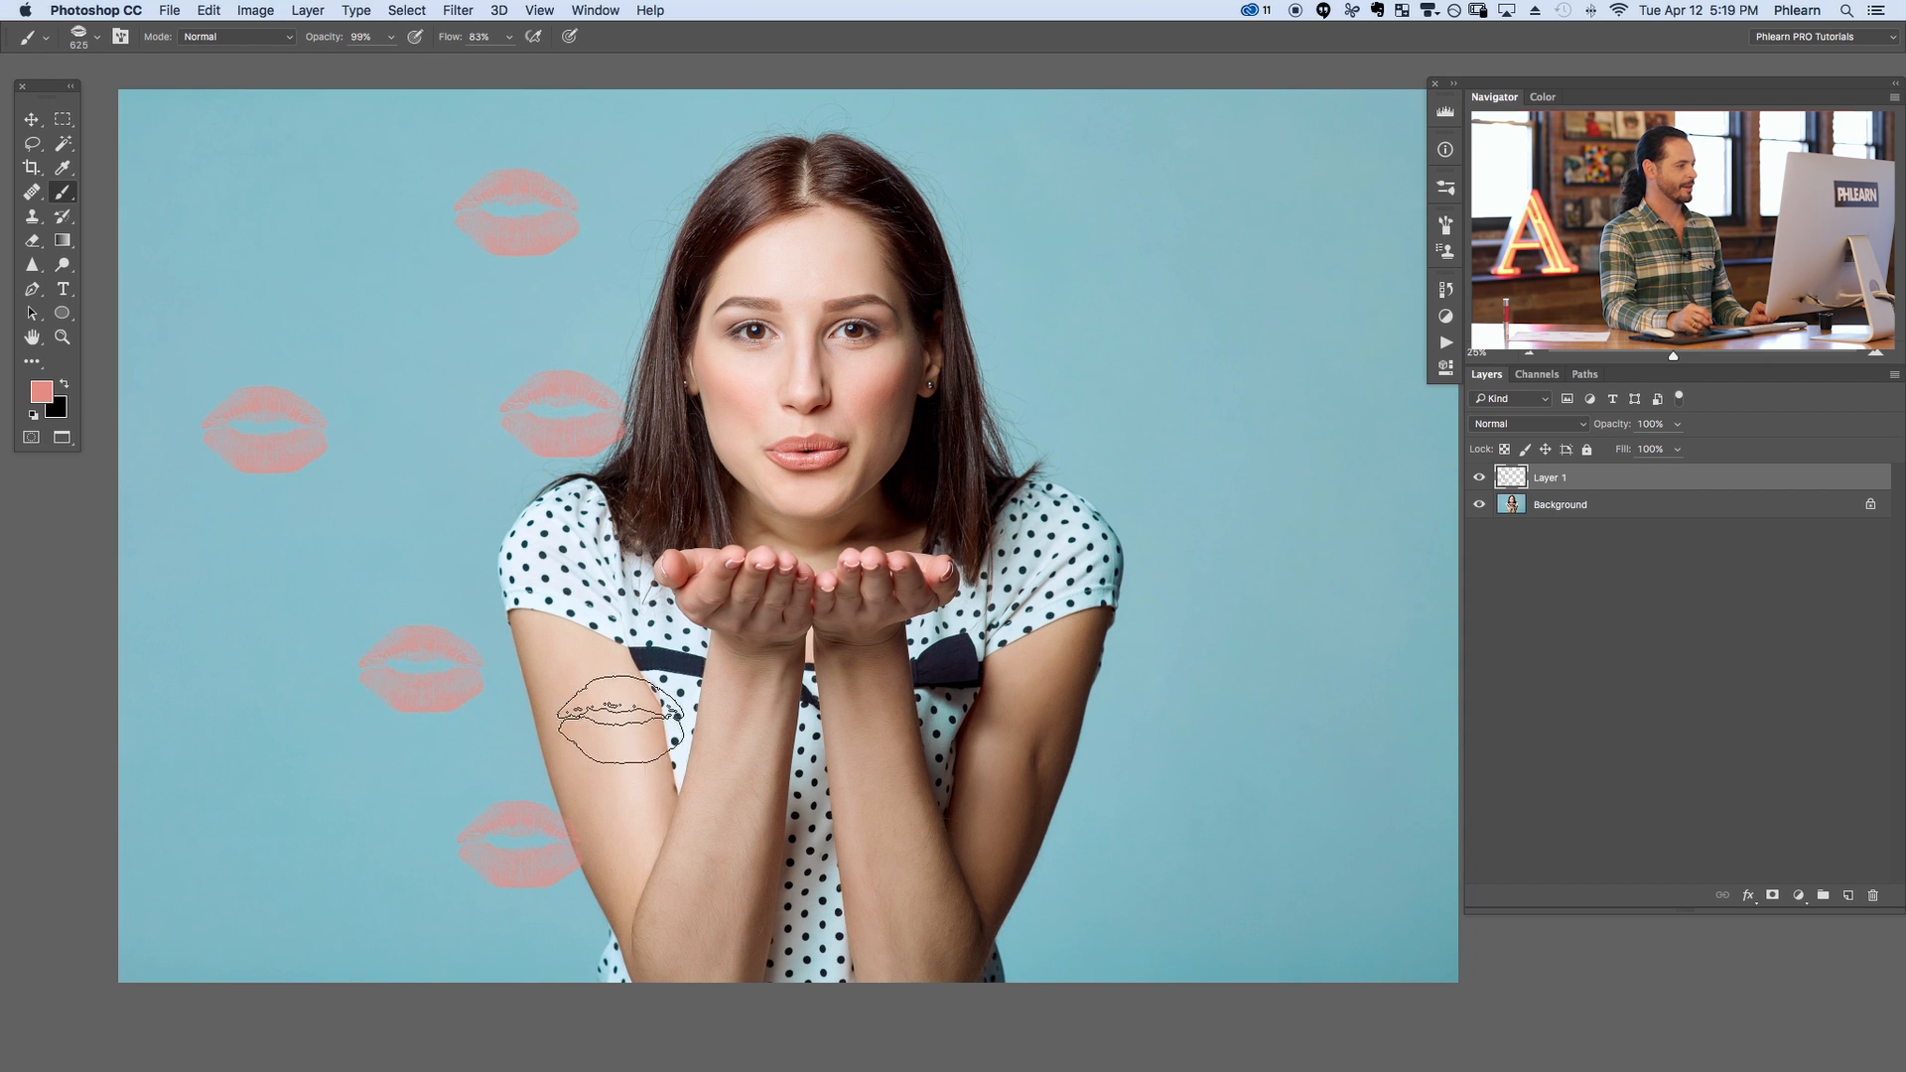
pyautogui.click(1097, 336)
pyautogui.click(1096, 197)
pyautogui.click(1256, 644)
pyautogui.click(1333, 418)
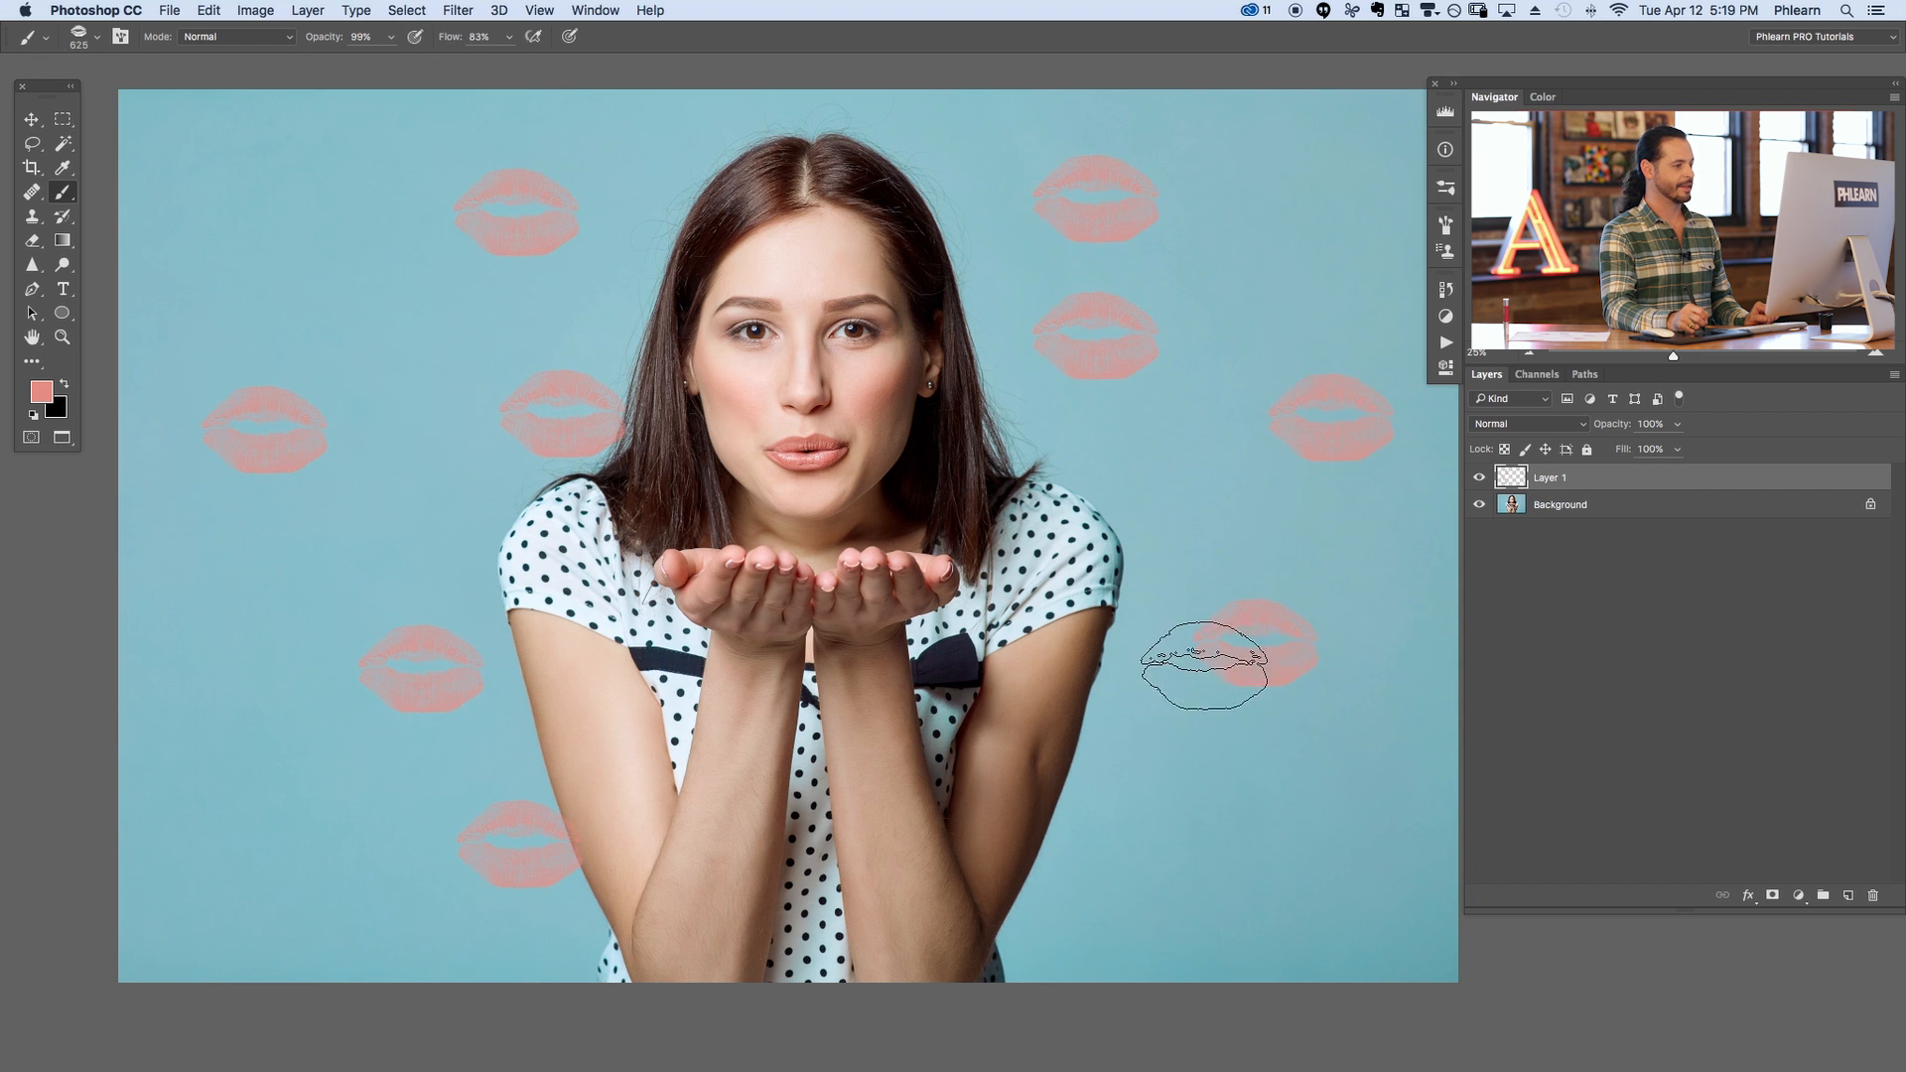
pyautogui.click(1168, 792)
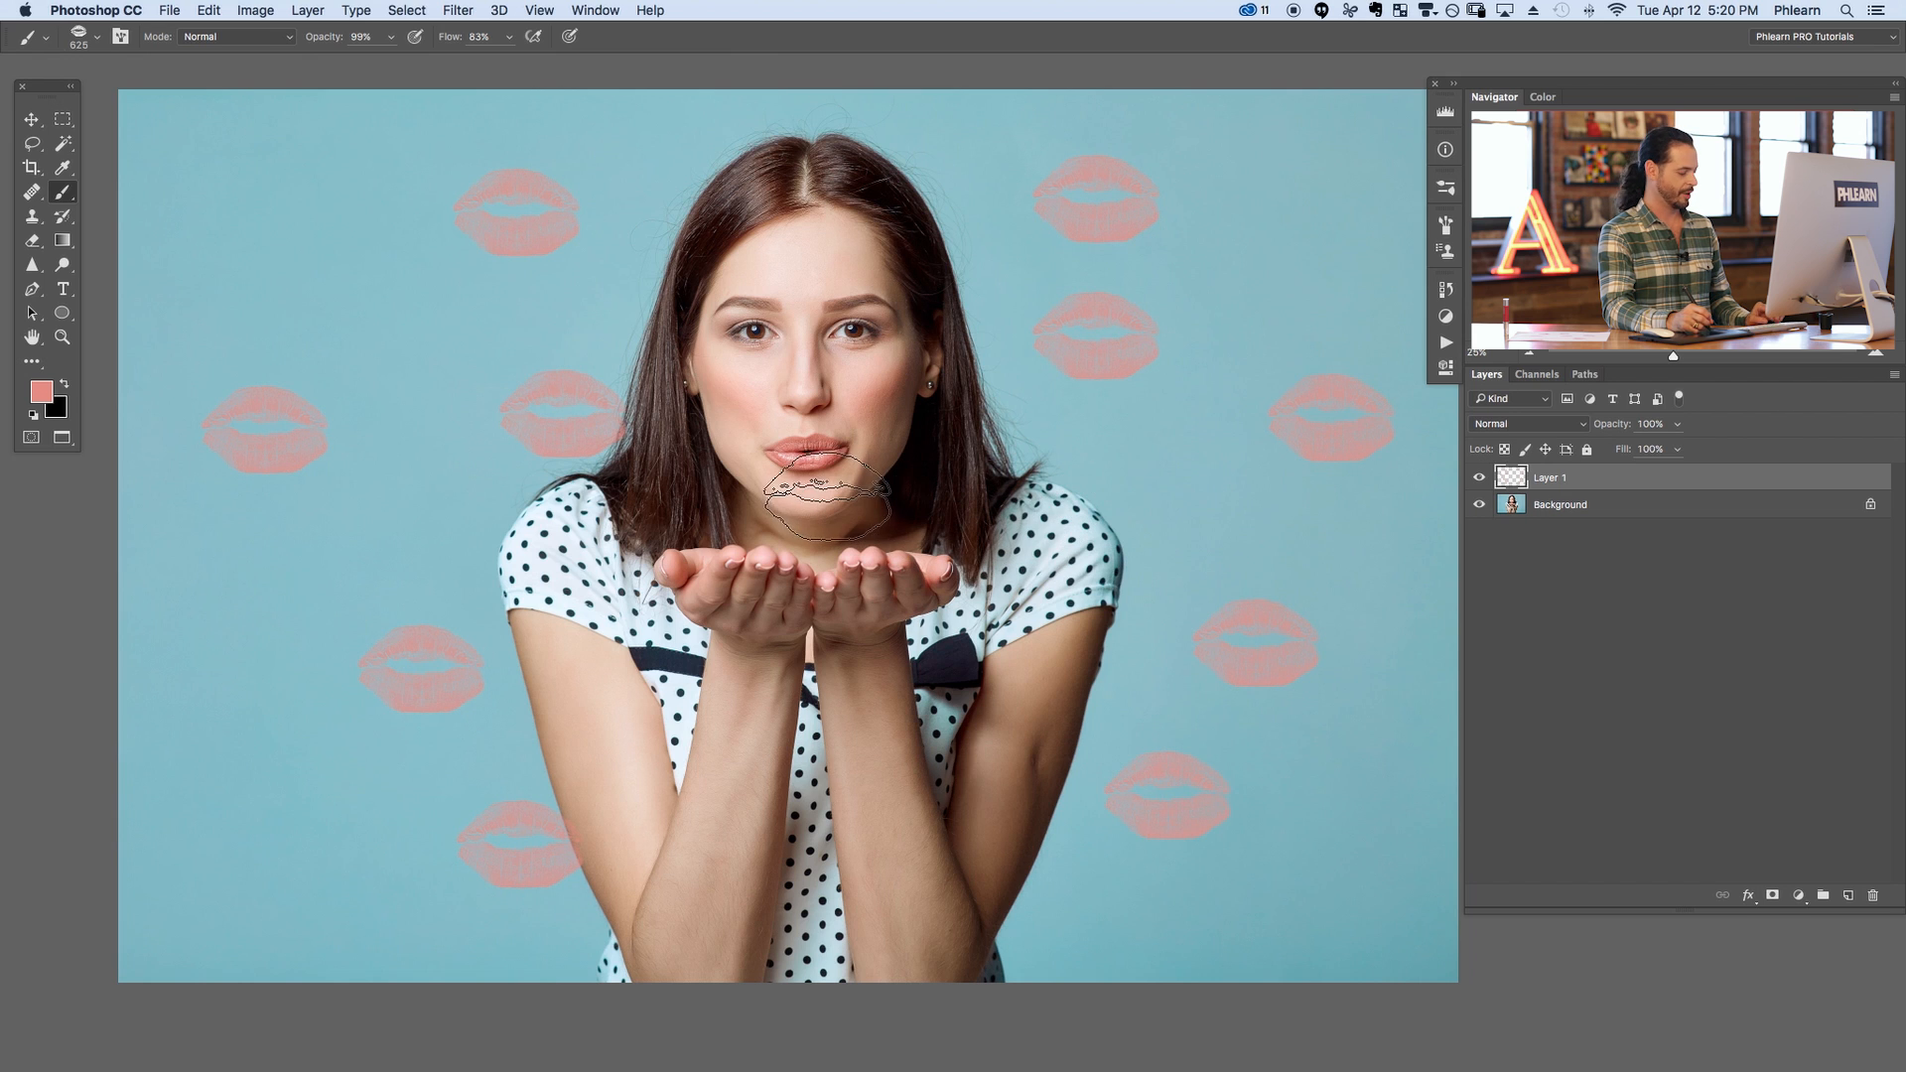
# Switch the paint colour to white and stamp six white kisses among the pink ones
pyautogui.press('d')
pyautogui.press('x')
pyautogui.click(455, 369)
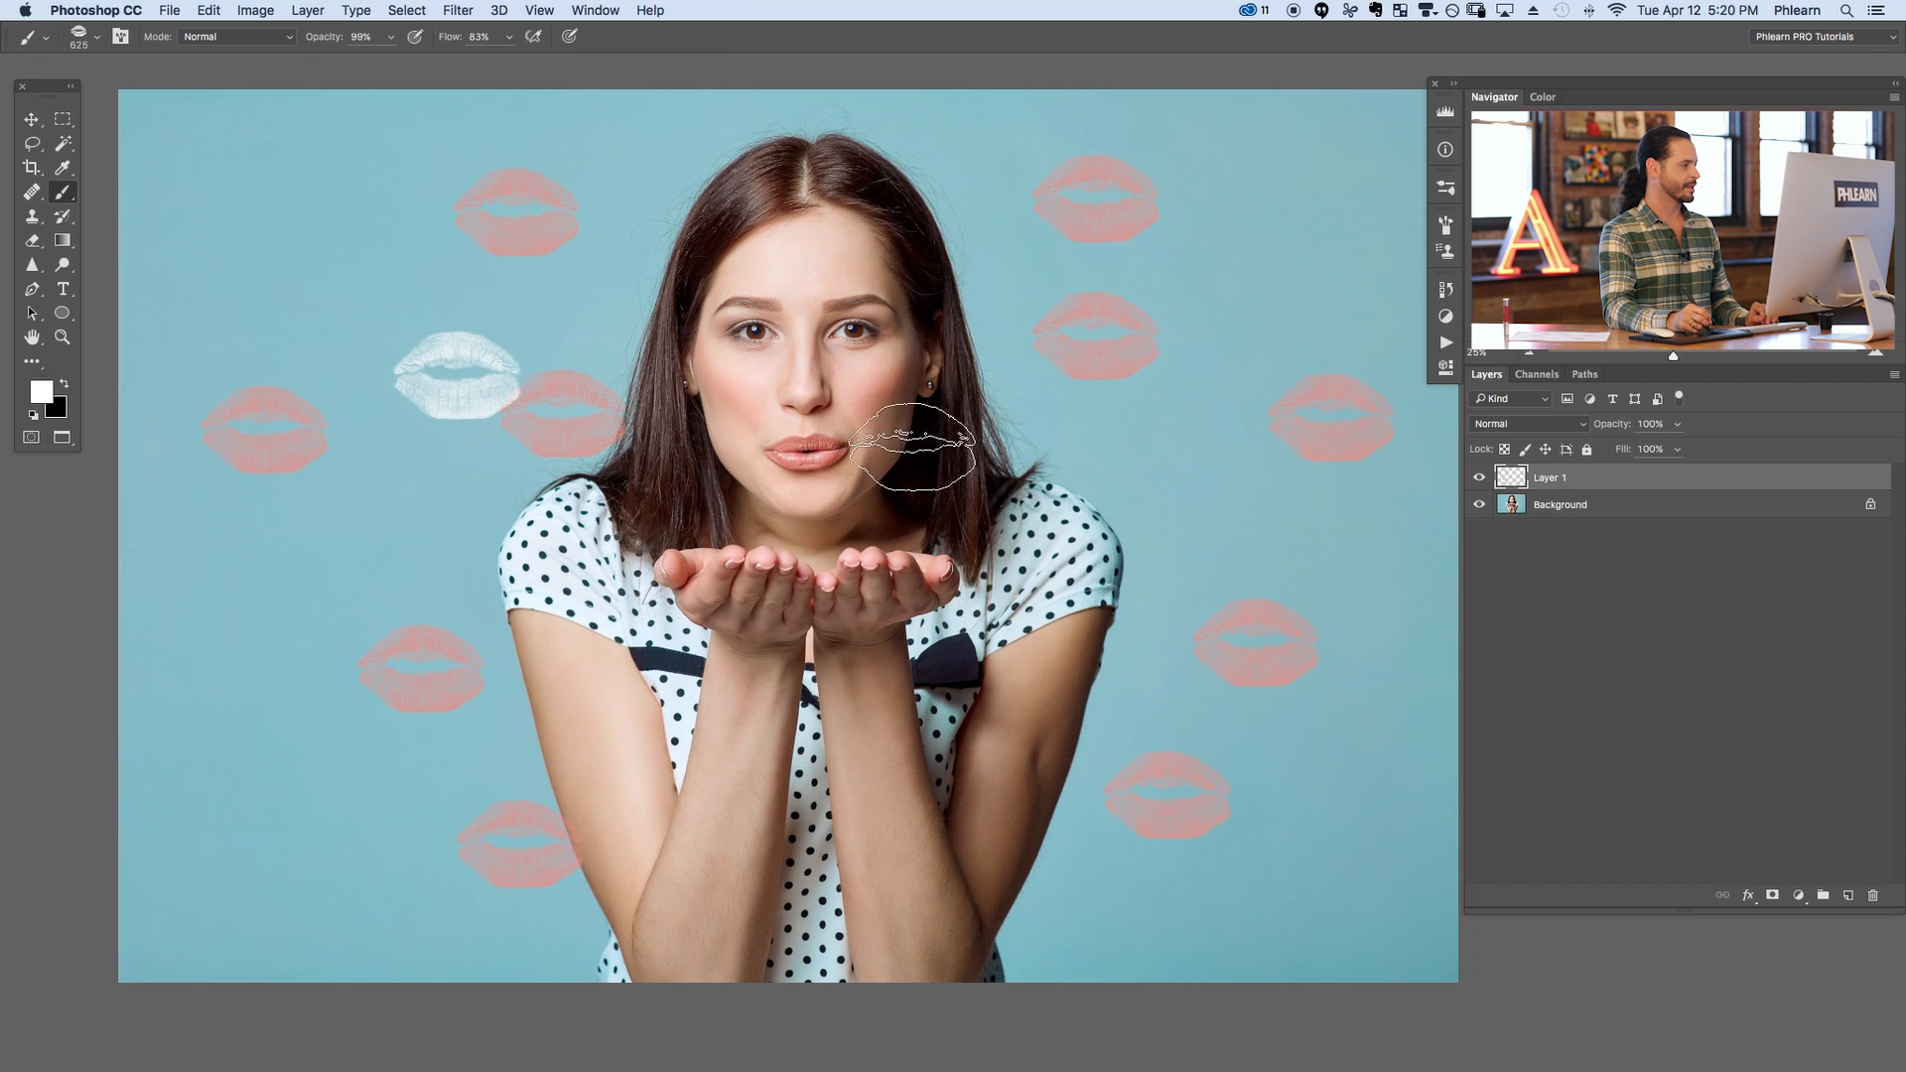
pyautogui.click(1085, 414)
pyautogui.click(640, 229)
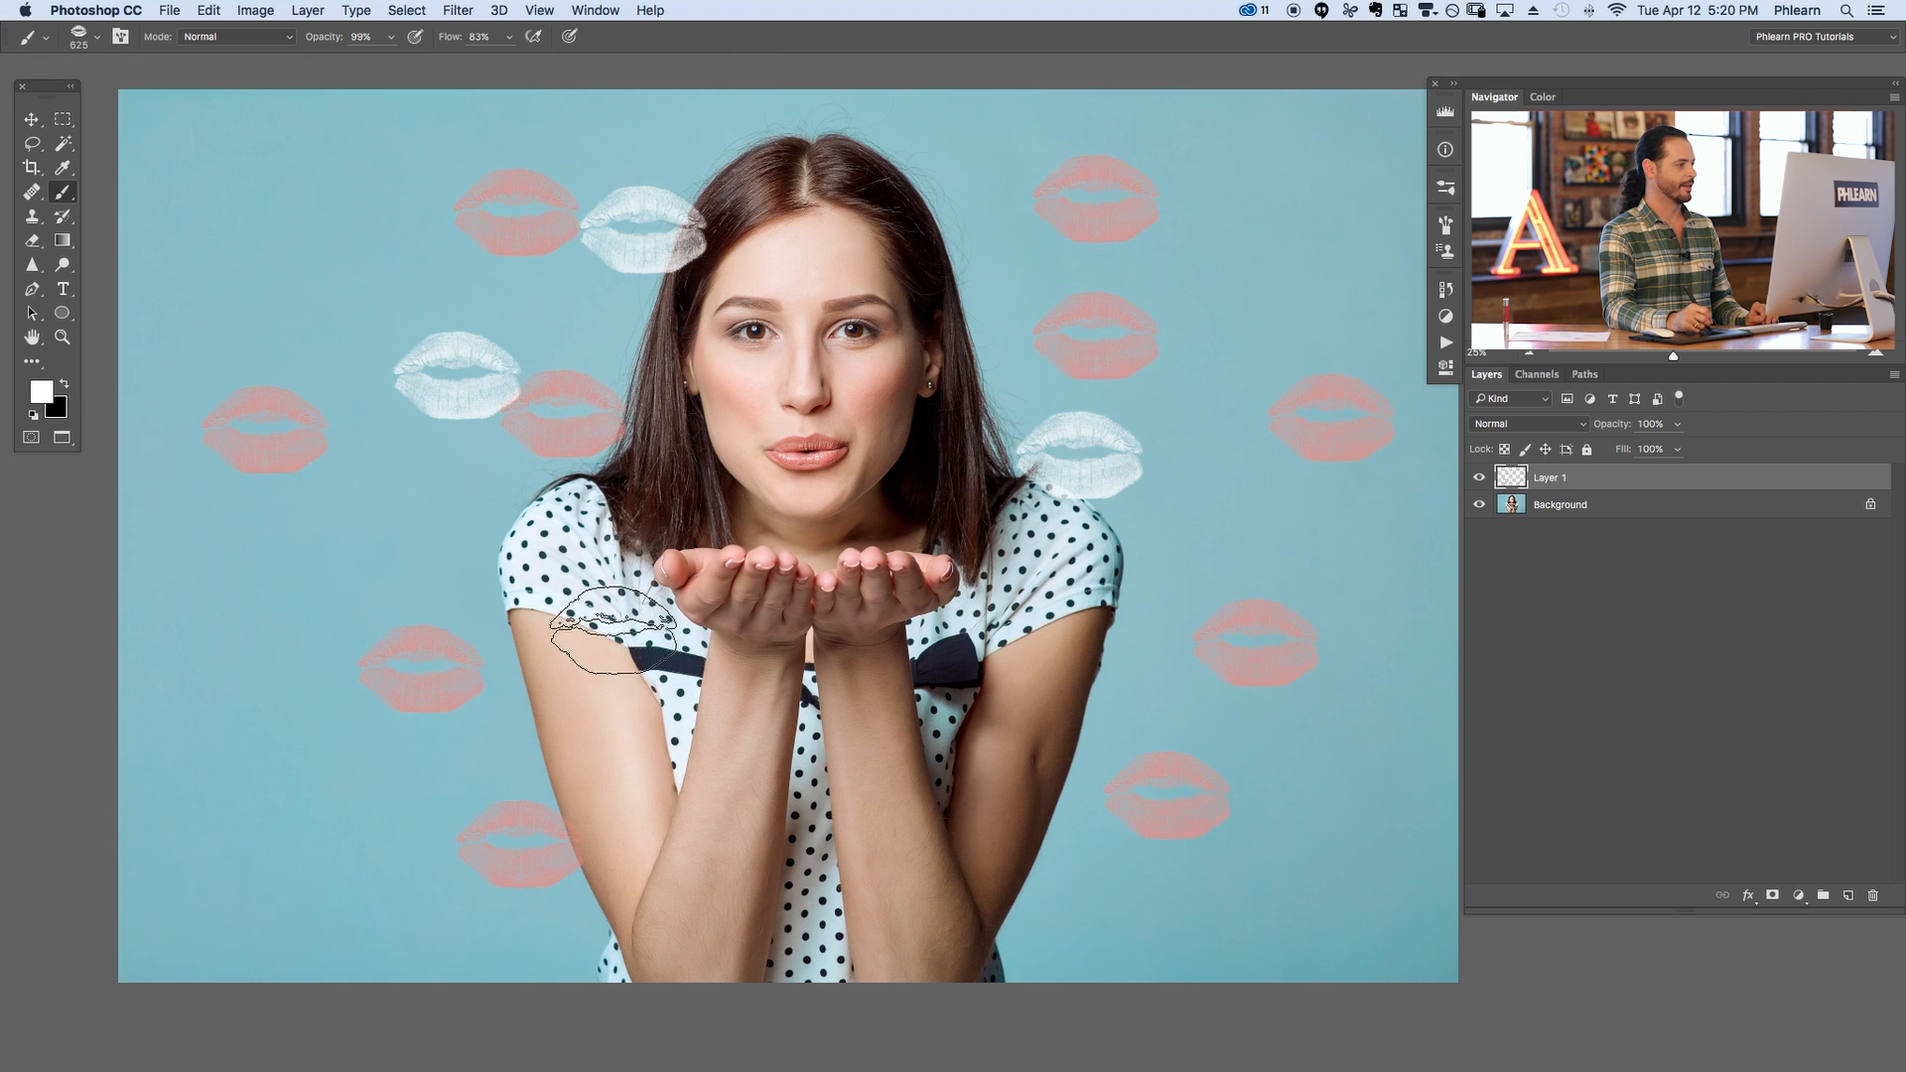
pyautogui.click(671, 696)
pyautogui.click(1182, 696)
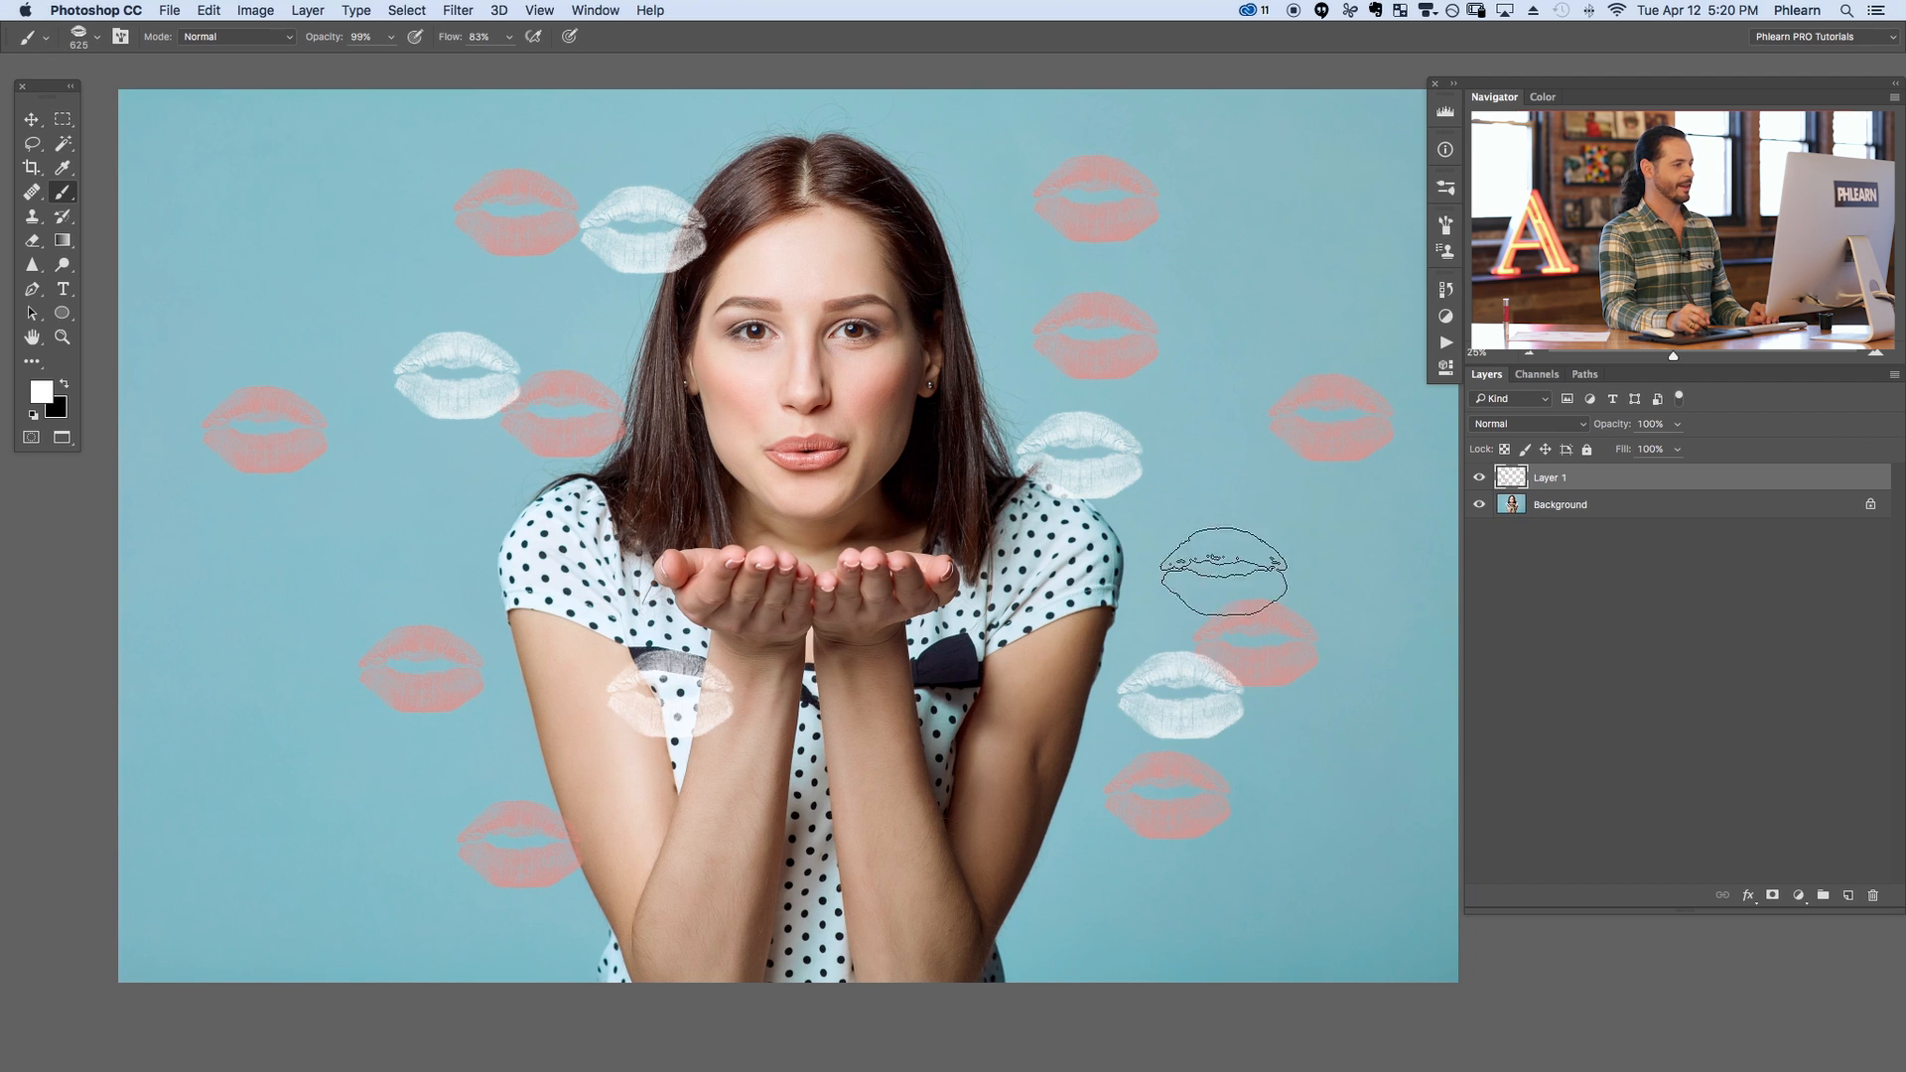
pyautogui.click(1248, 402)
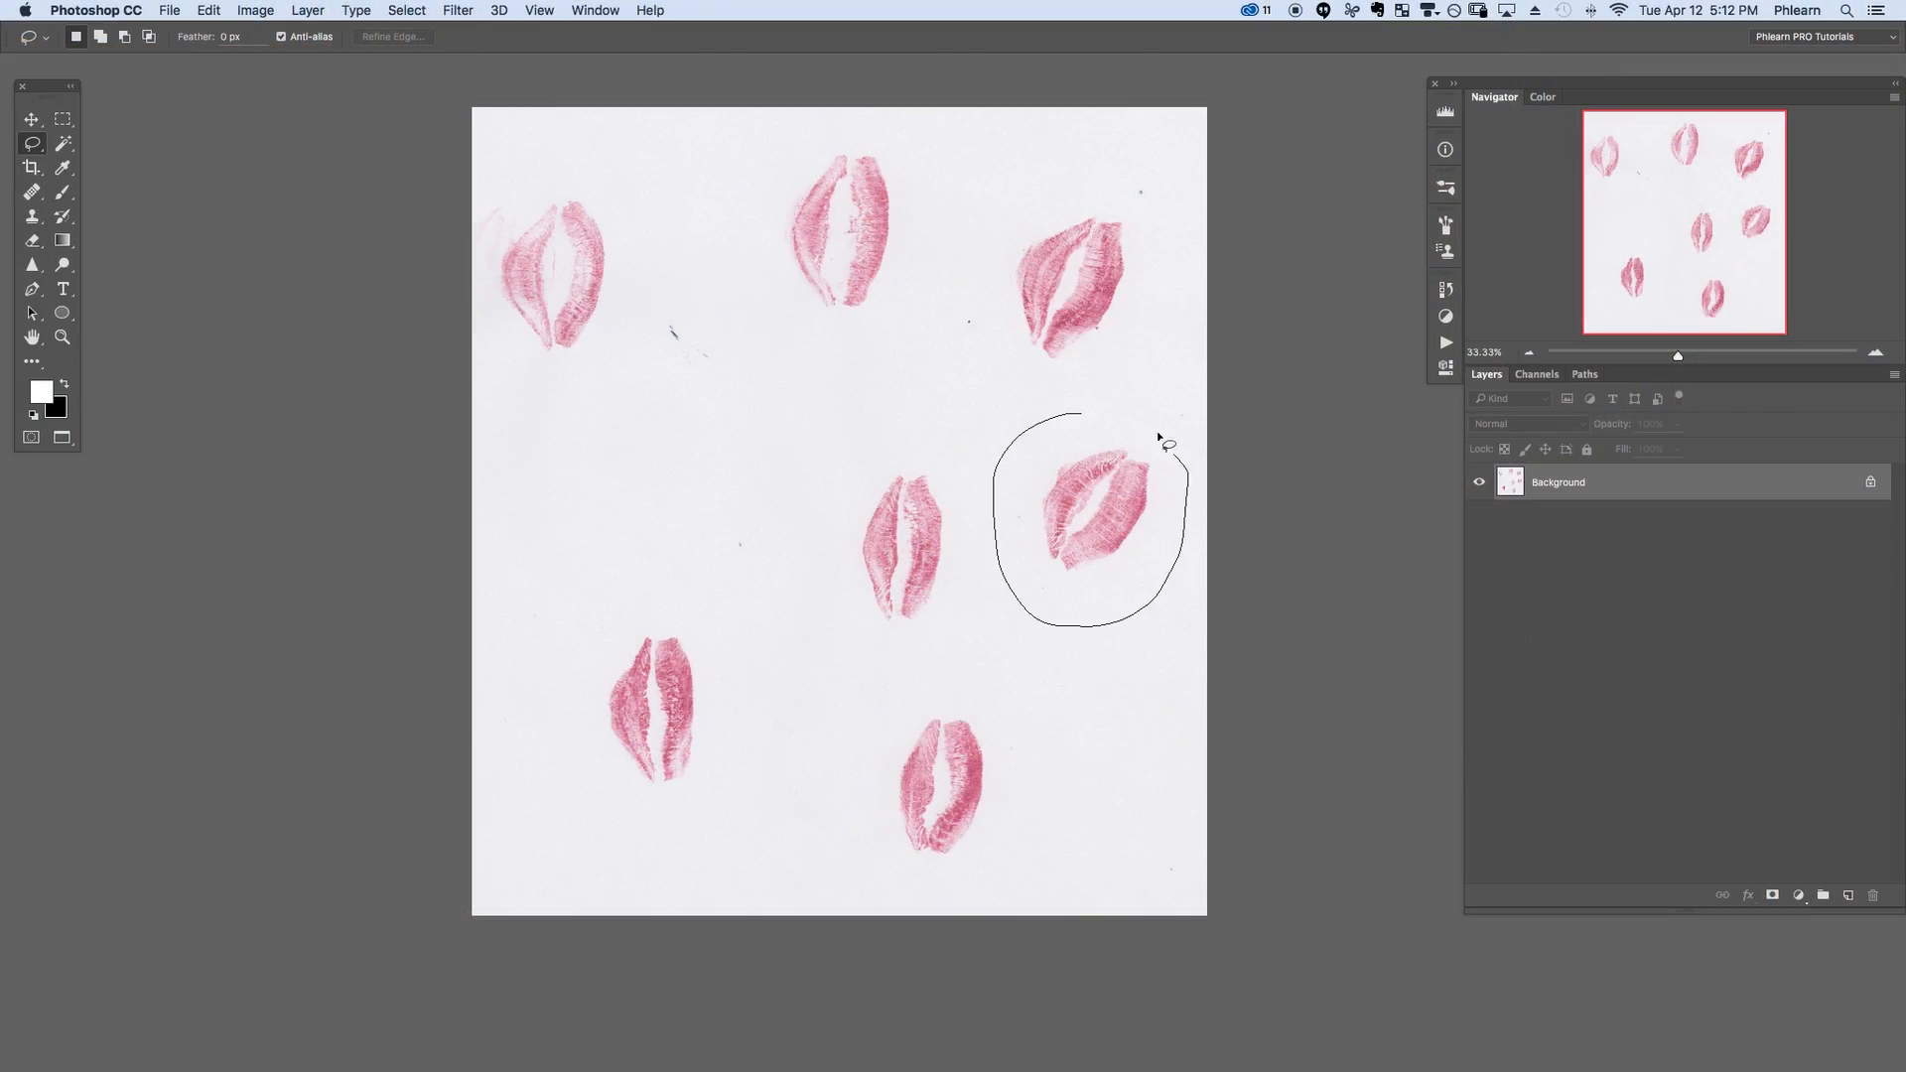
# Copy the outlined kiss to its own layer and desaturate it
pyautogui.moveTo(1192, 555); pyautogui.dragTo(1188, 550)
pyautogui.hotkey('ctrl', 'j')
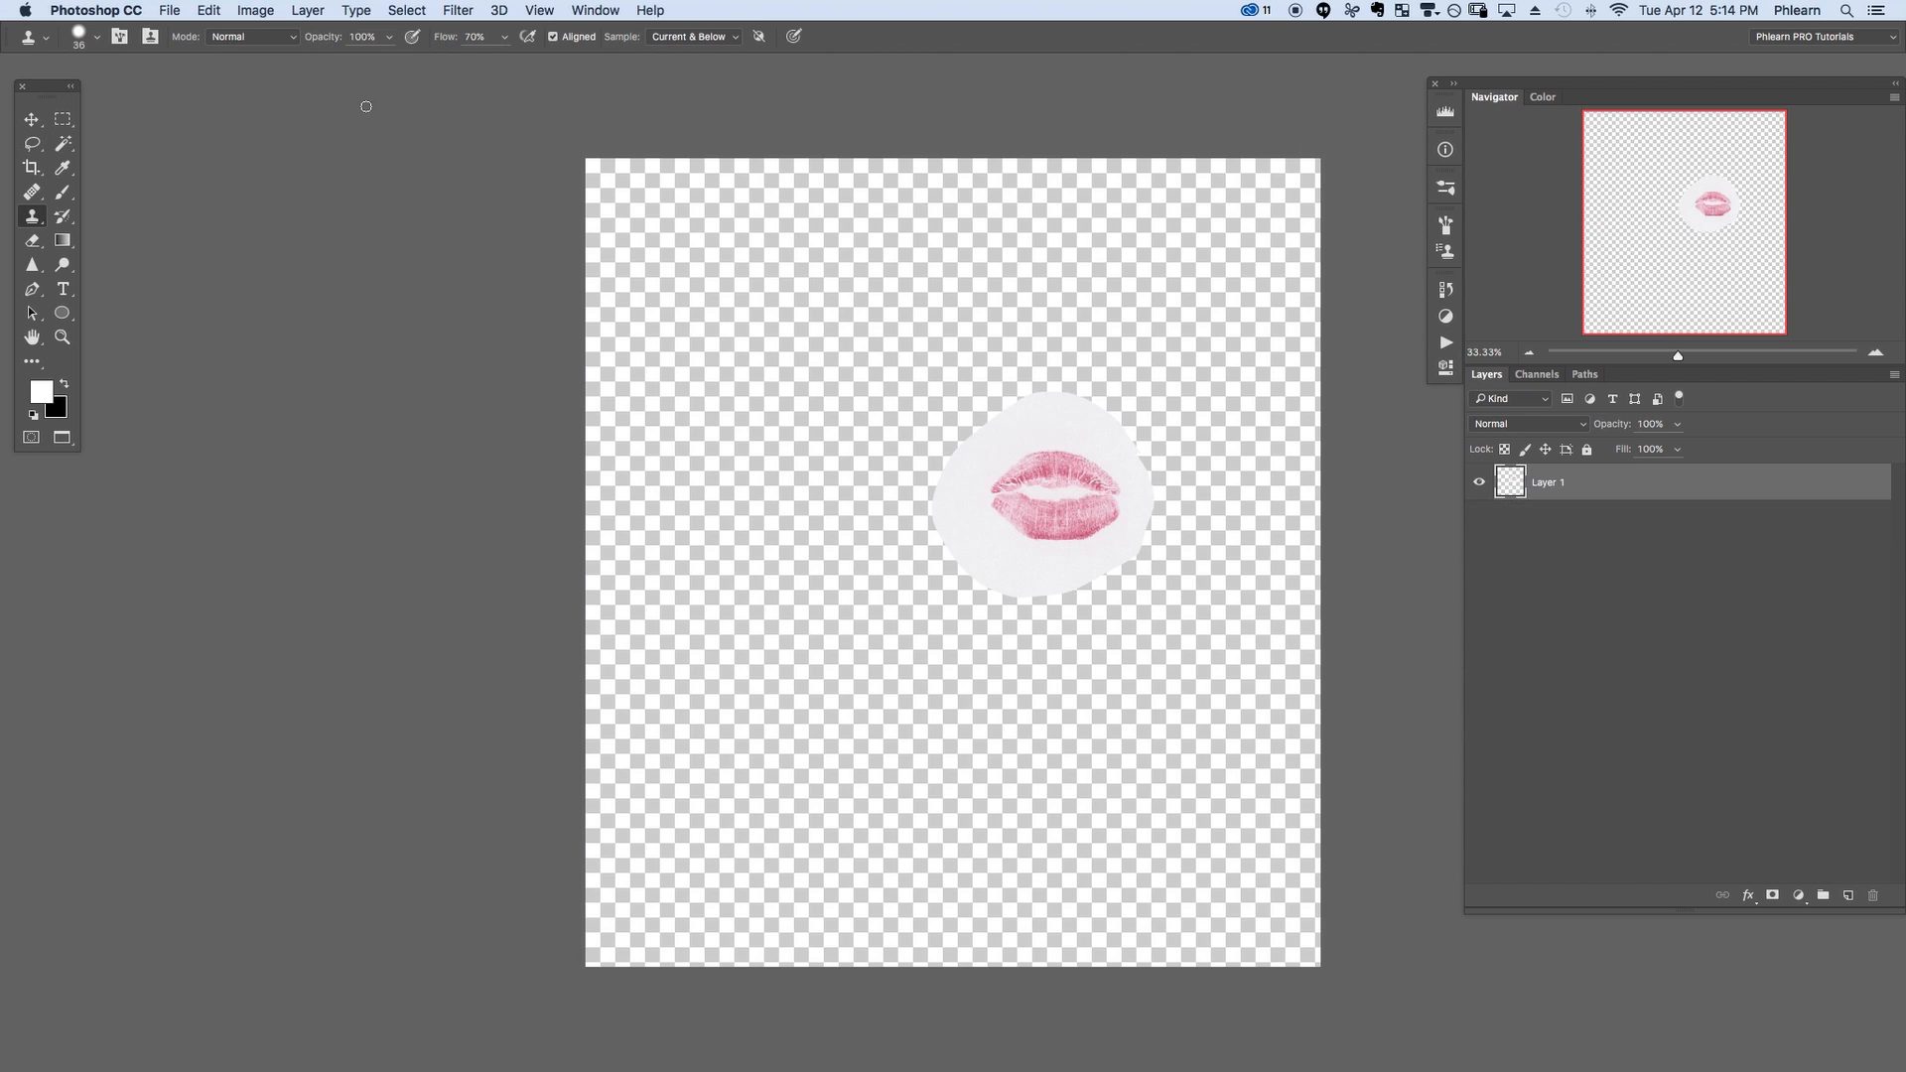
pyautogui.click(257, 13)
pyautogui.moveTo(299, 61)
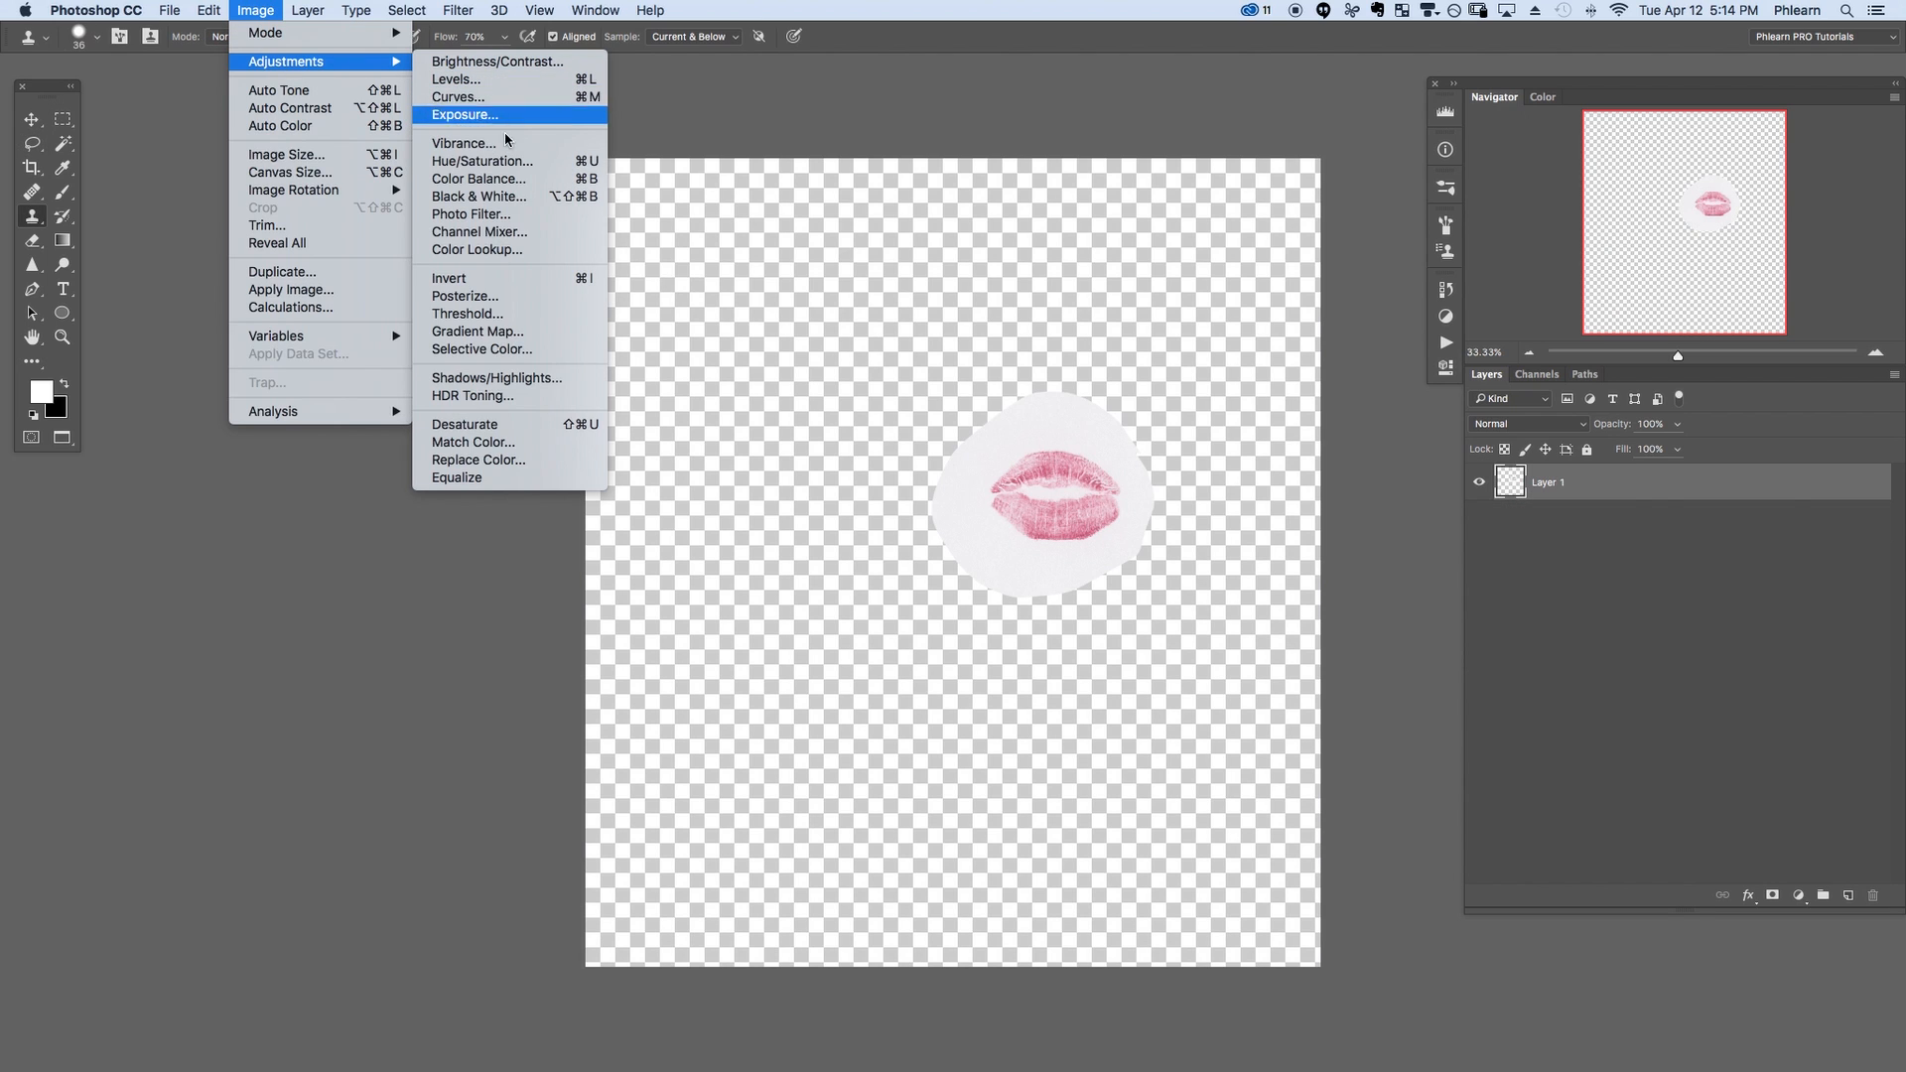
pyautogui.click(515, 436)
pyautogui.press('super+l')
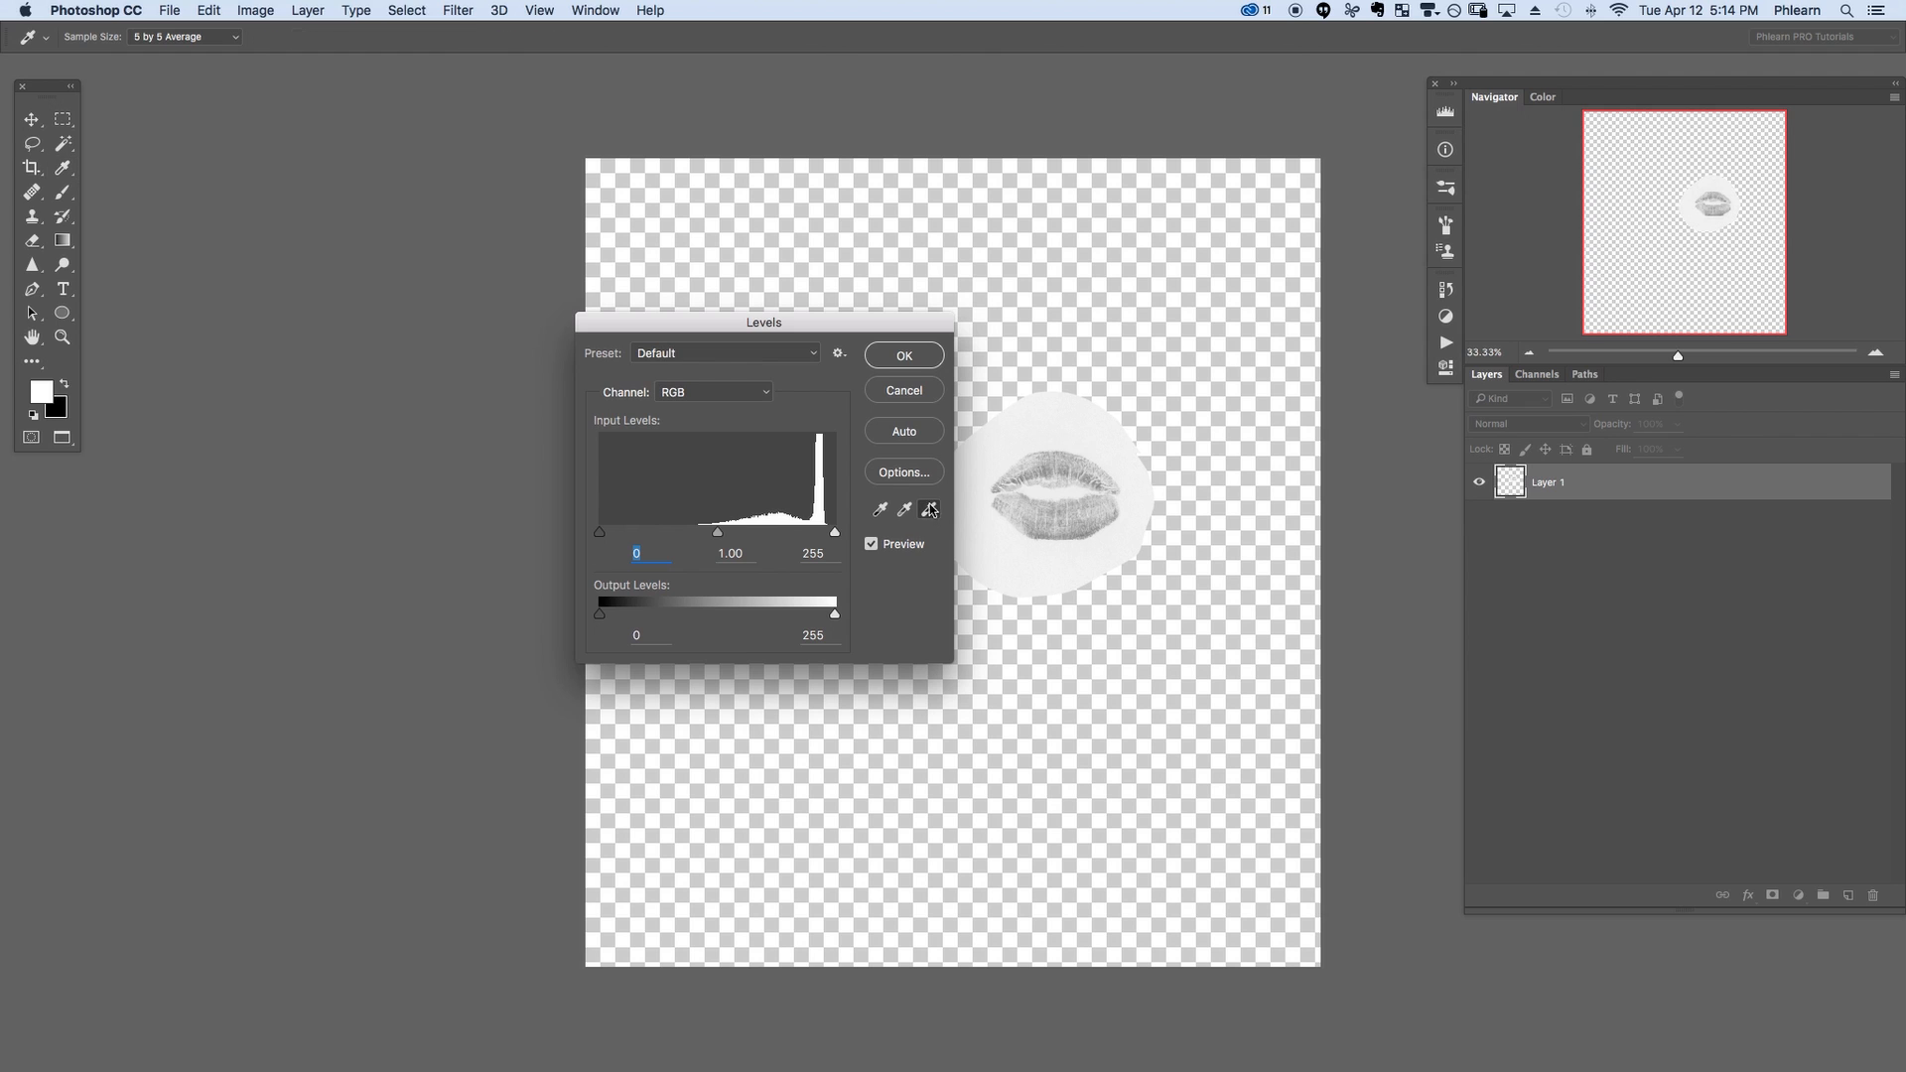
# Use Levels to turn the kiss into dark lips on white and define it as a brush preset
pyautogui.click(1040, 428)
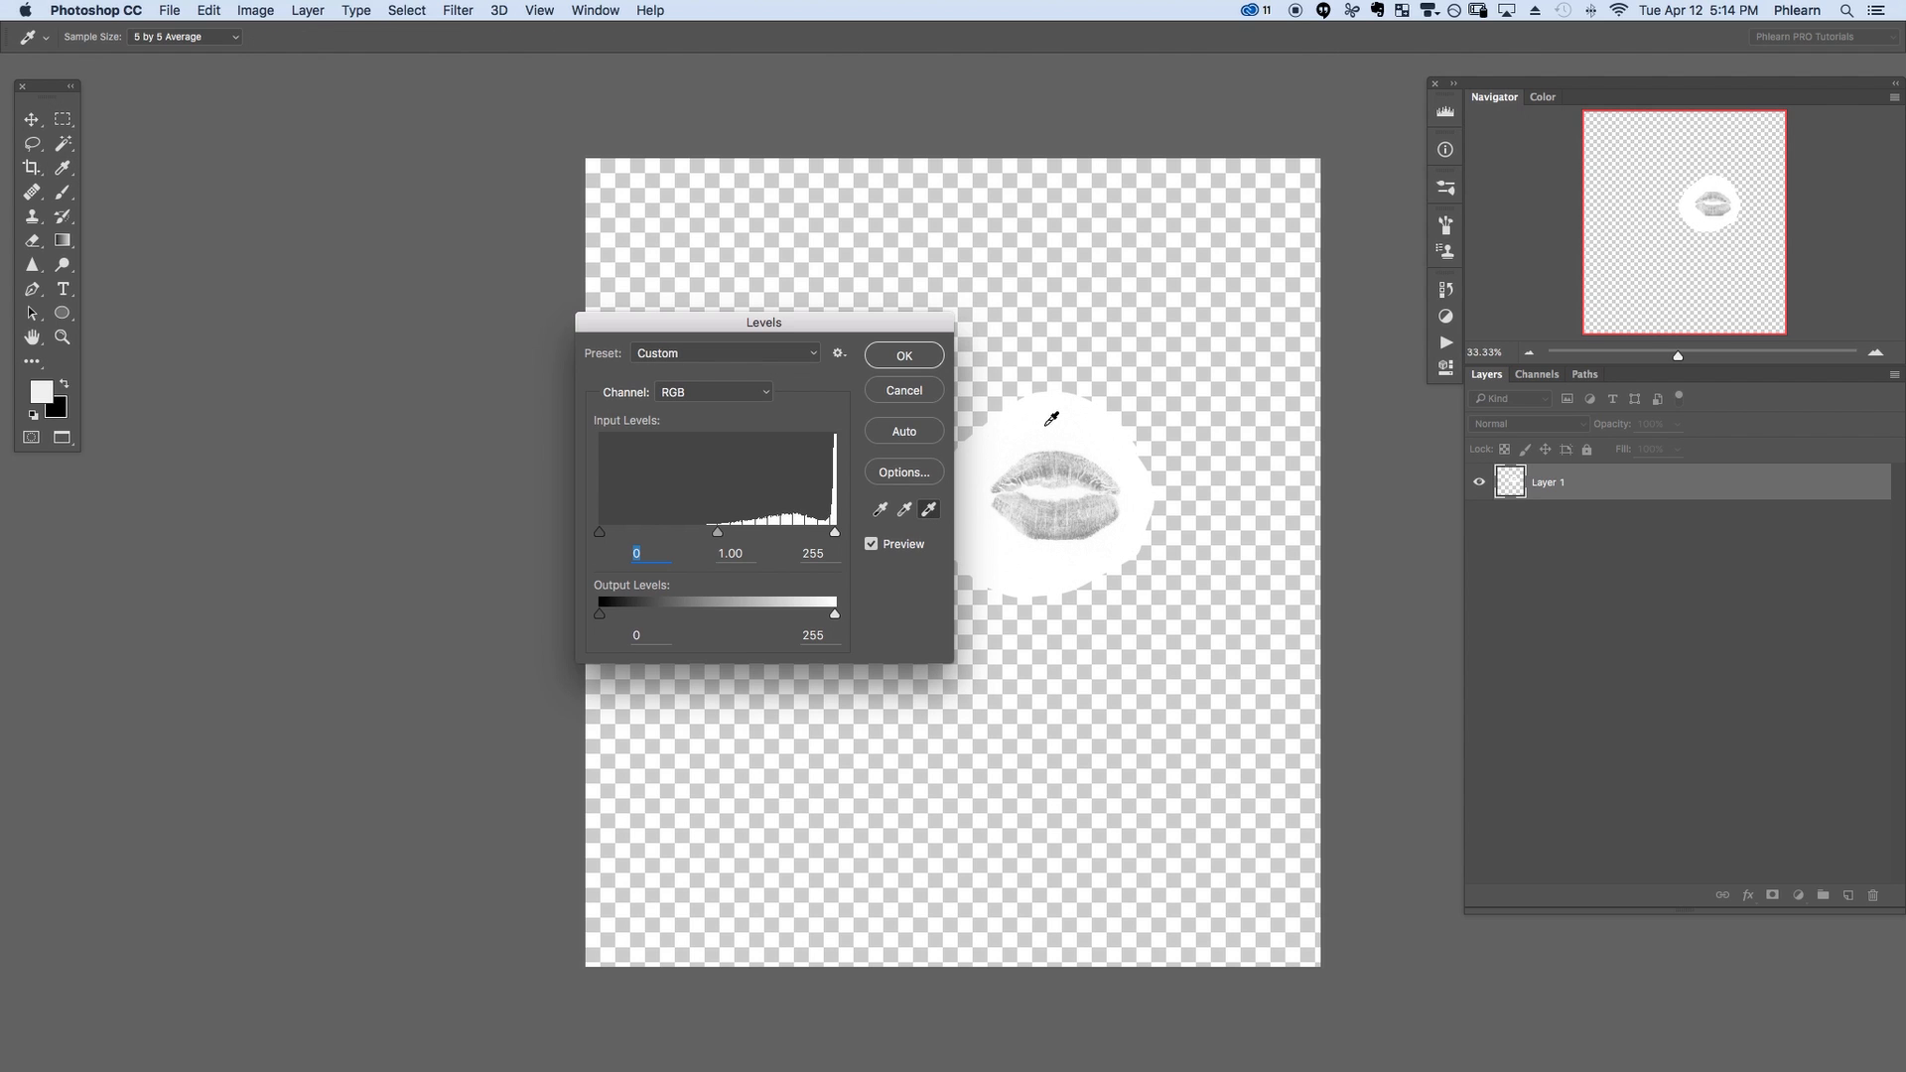
pyautogui.moveTo(717, 532); pyautogui.dragTo(795, 535)
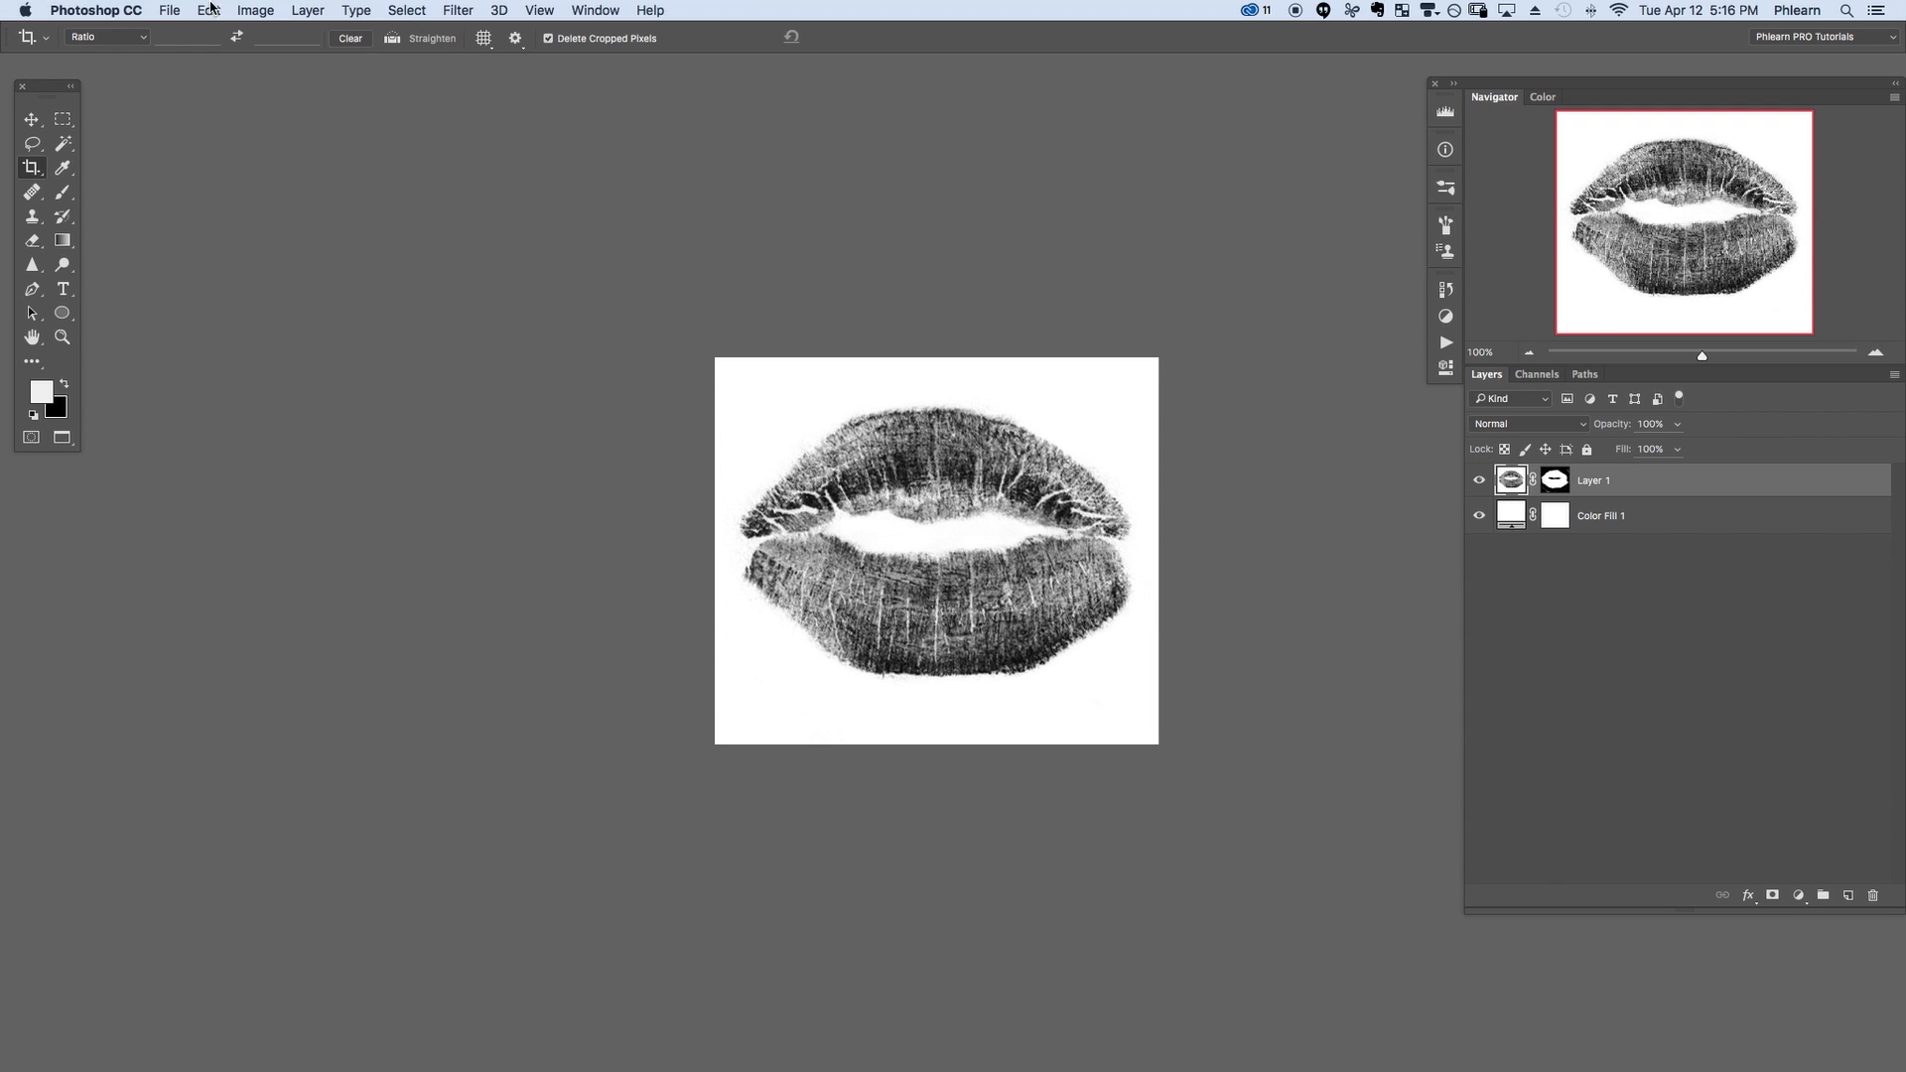
pyautogui.click(212, 7)
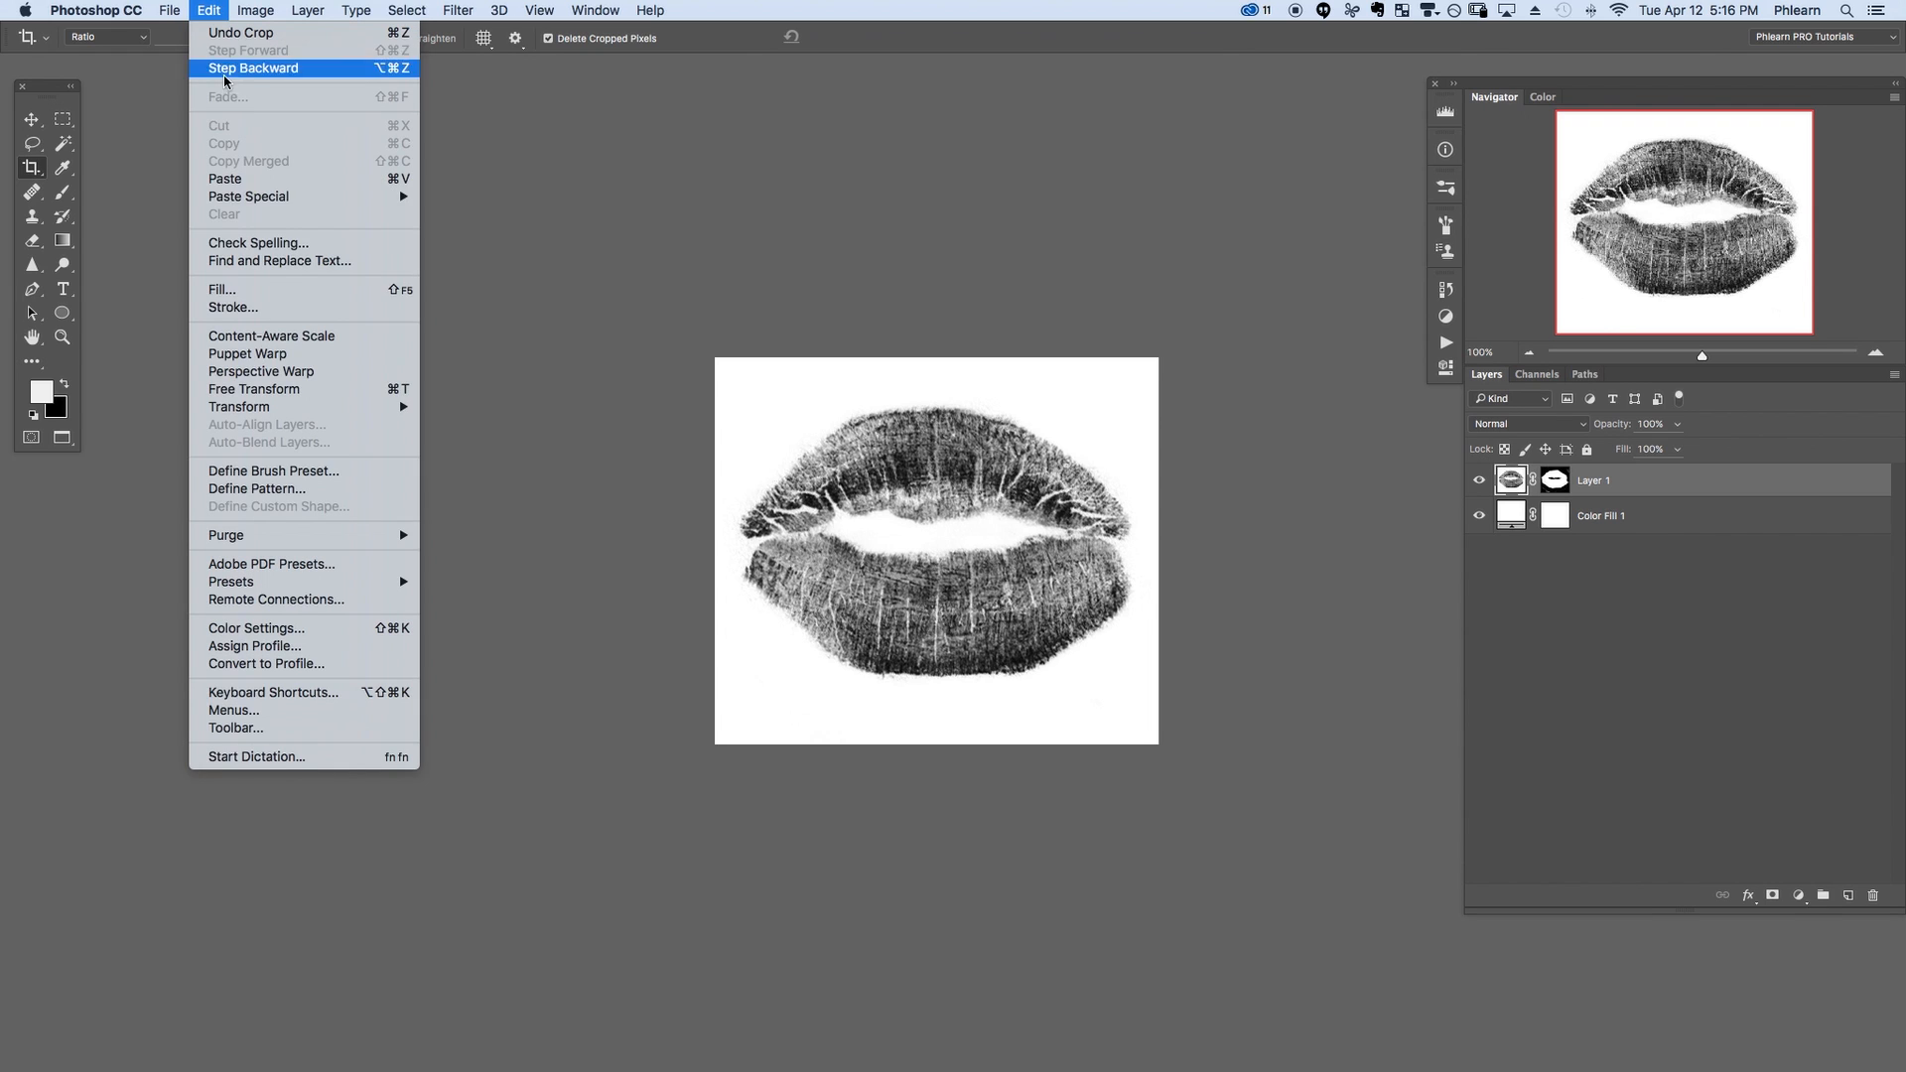
pyautogui.click(311, 474)
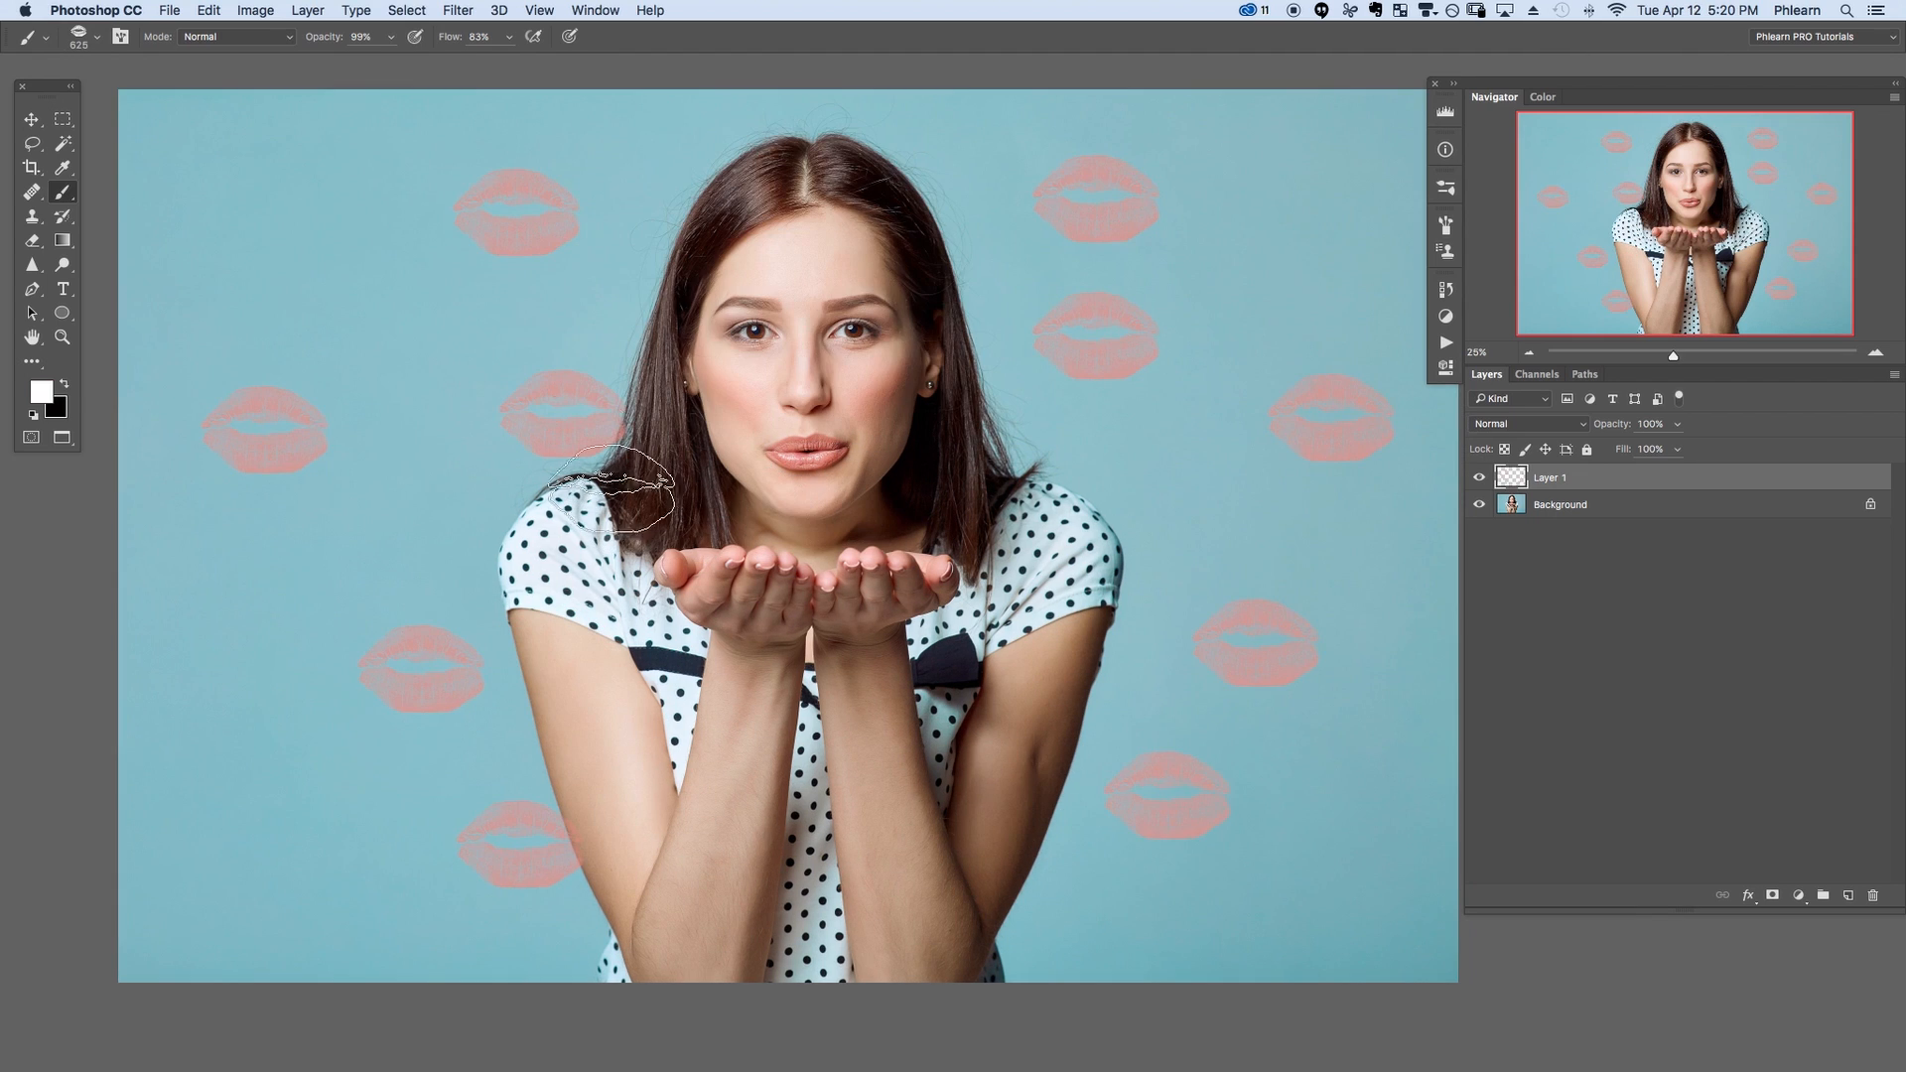
# Stamp a white kiss left of the face among the pink ones
pyautogui.click(456, 374)
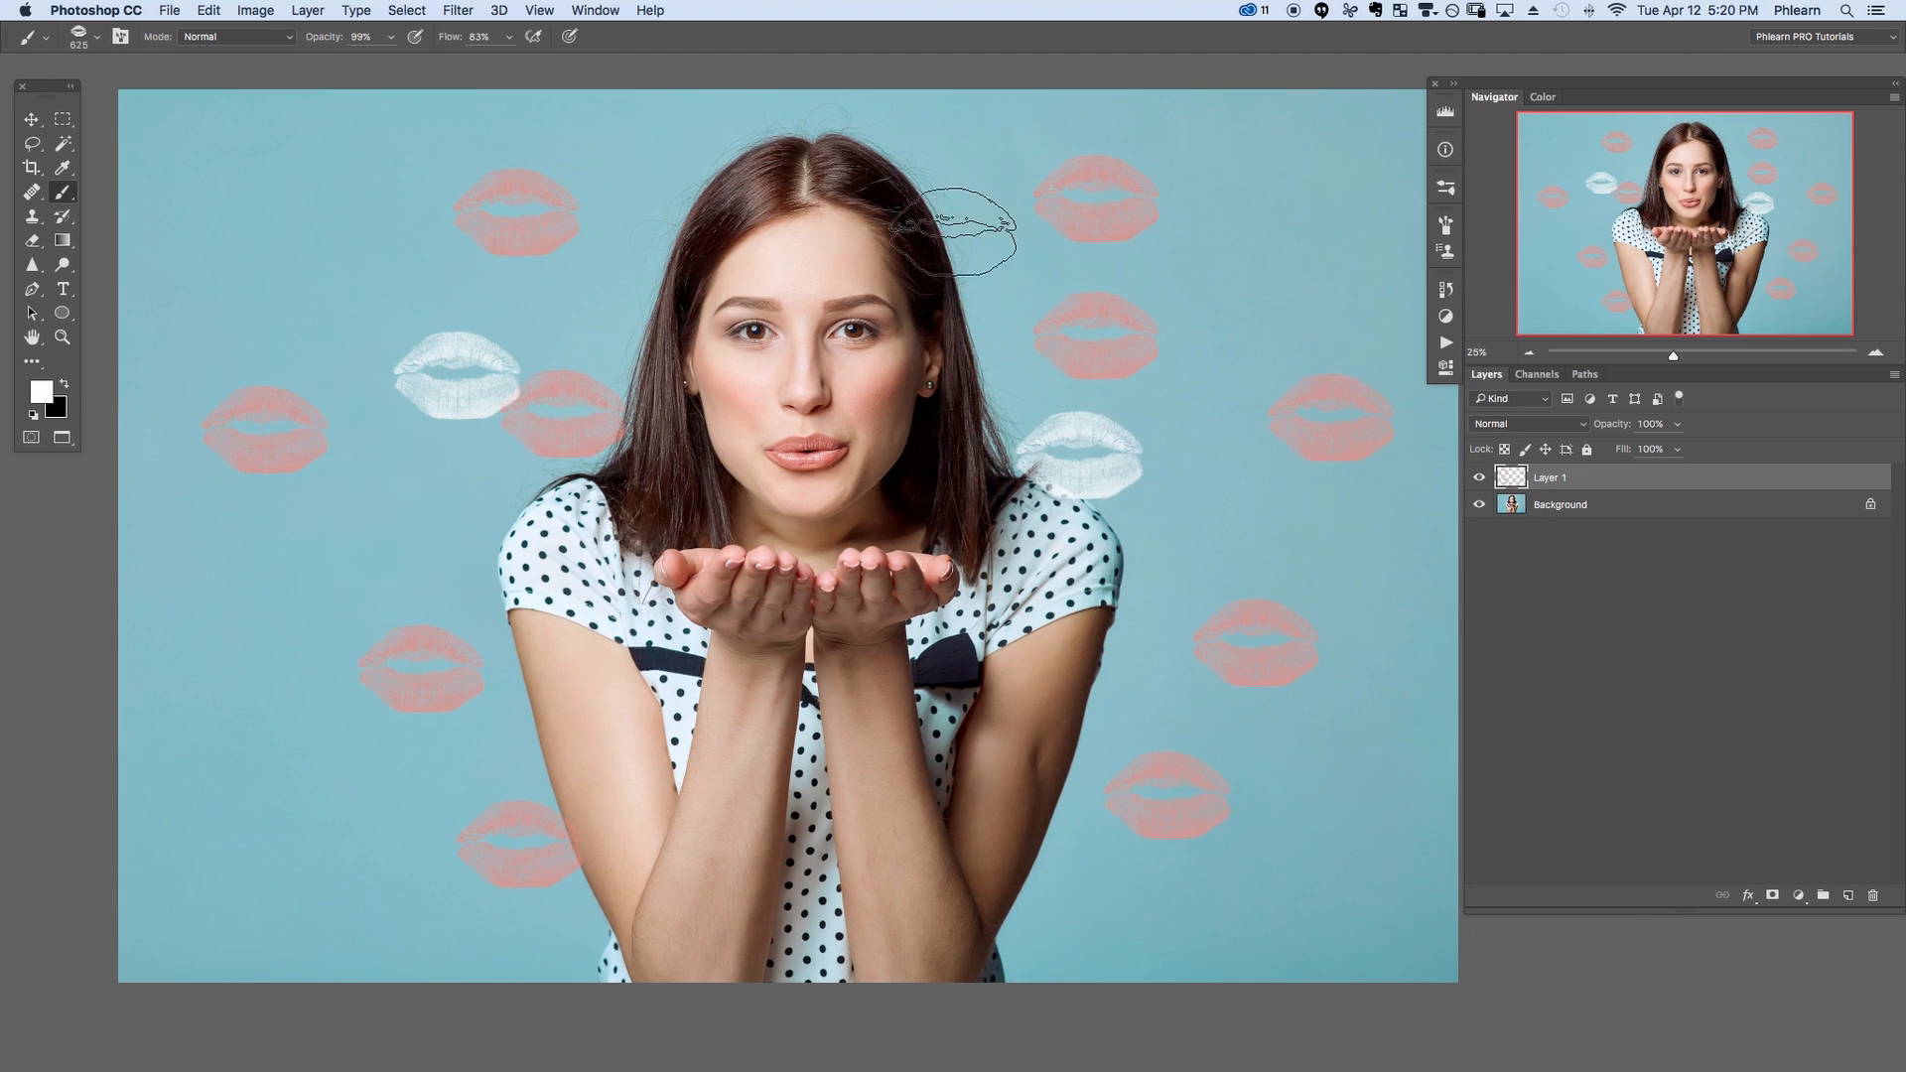